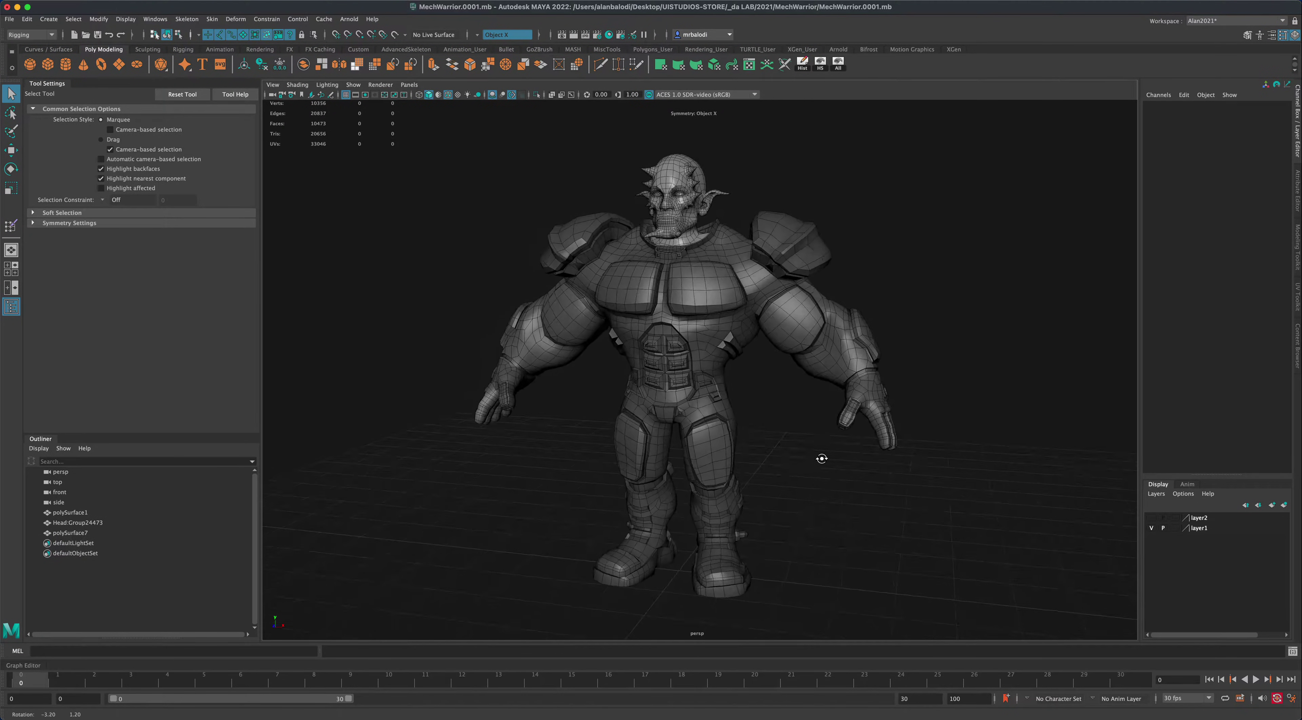
- Examine the armored character from several angles, picking out its separate head mesh
{"action": "left_click_drag", "start_coordinate": [694, 184], "coordinate": [568, 183]}
{"action": "left_click", "coordinate": [751, 176]}
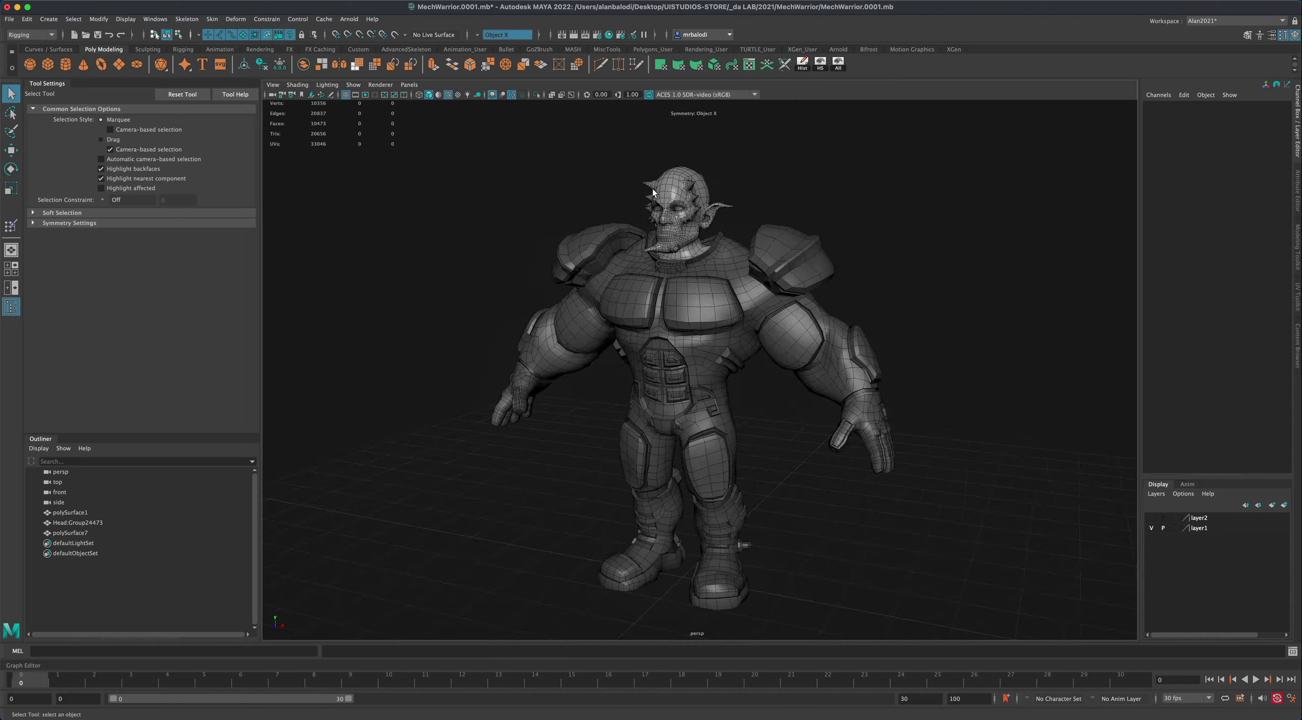
{"action": "middle_click_drag", "start_coordinate": [858, 256], "coordinate": [836, 245], "text": "alt"}
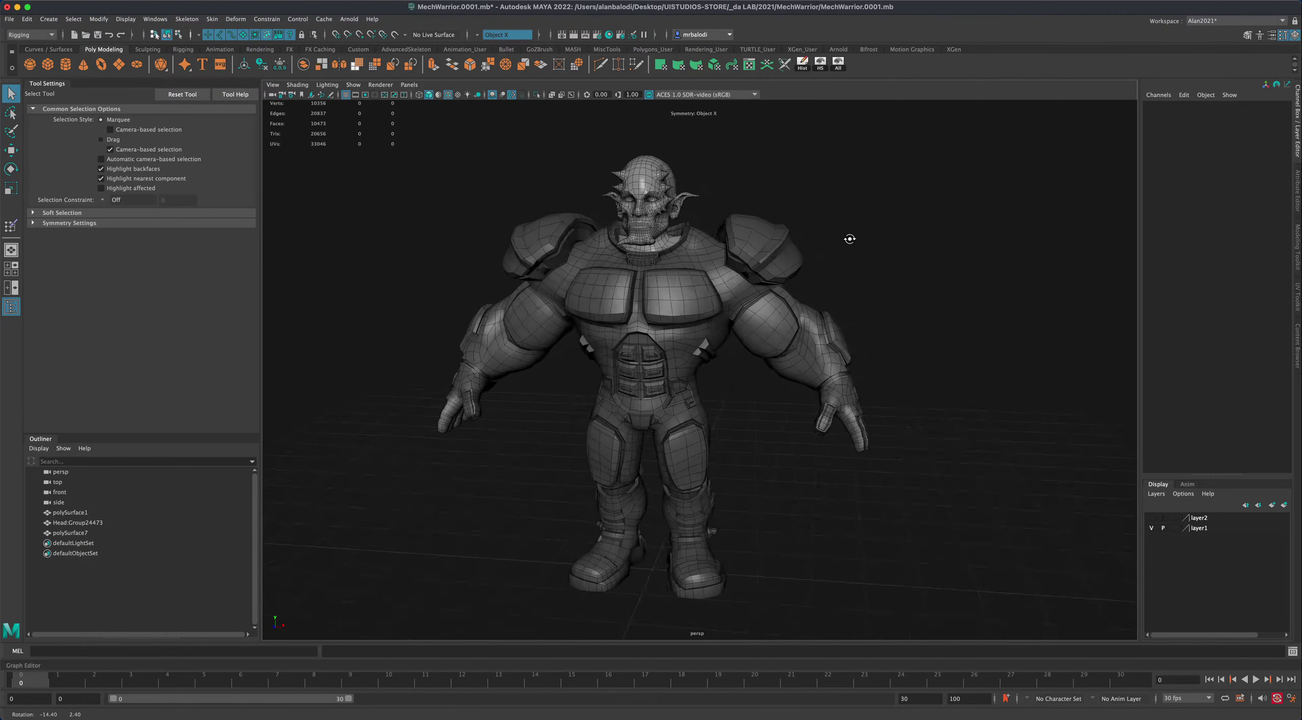
{"action": "mouse_move", "coordinate": [850, 239]}
{"action": "left_mouse_down", "text": "alt"}
{"action": "mouse_move", "coordinate": [872, 234]}
{"action": "mouse_move", "coordinate": [855, 238]}
{"action": "left_mouse_up", "text": "alt"}
{"action": "left_click_drag", "start_coordinate": [887, 321], "coordinate": [904, 352], "text": "alt"}
{"action": "left_click", "coordinate": [650, 176]}
{"action": "middle_click_drag", "start_coordinate": [904, 352], "coordinate": [910, 273], "text": "alt"}
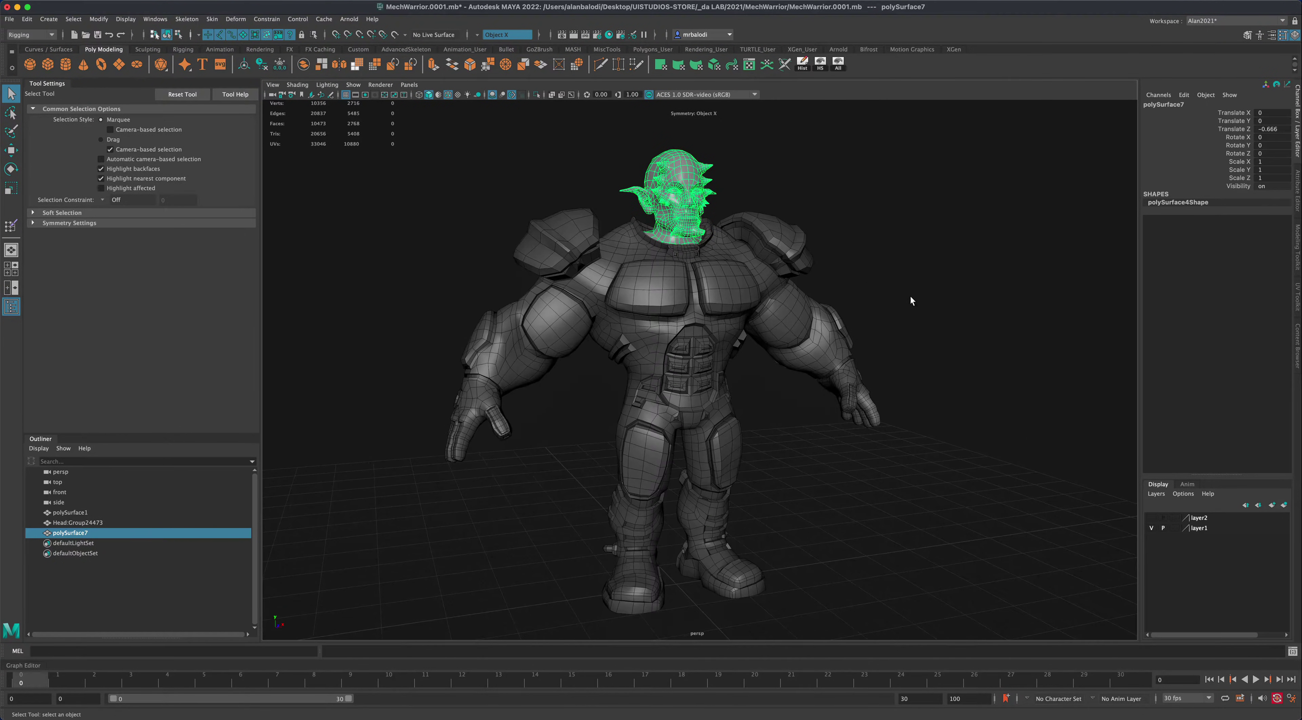
{"action": "left_click_drag", "start_coordinate": [918, 323], "coordinate": [854, 334], "text": "alt"}
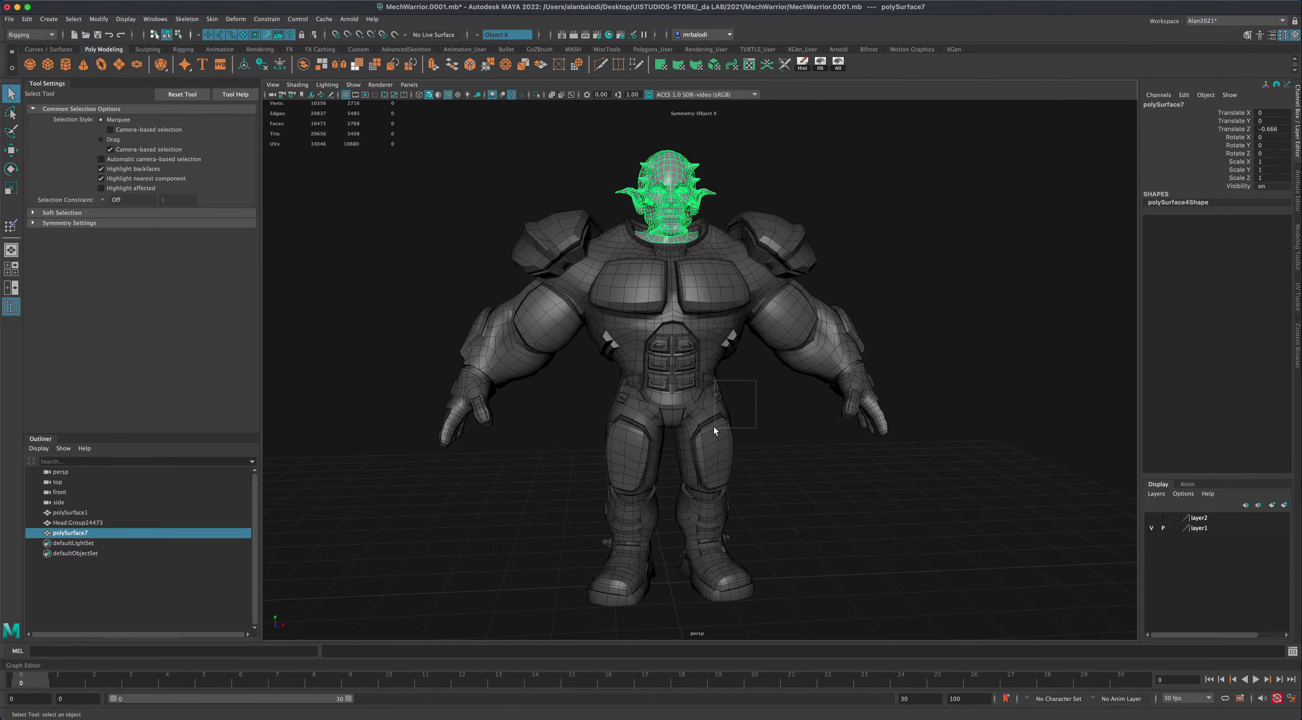
{"action": "left_click", "coordinate": [722, 388]}
{"action": "left_click", "coordinate": [580, 411]}
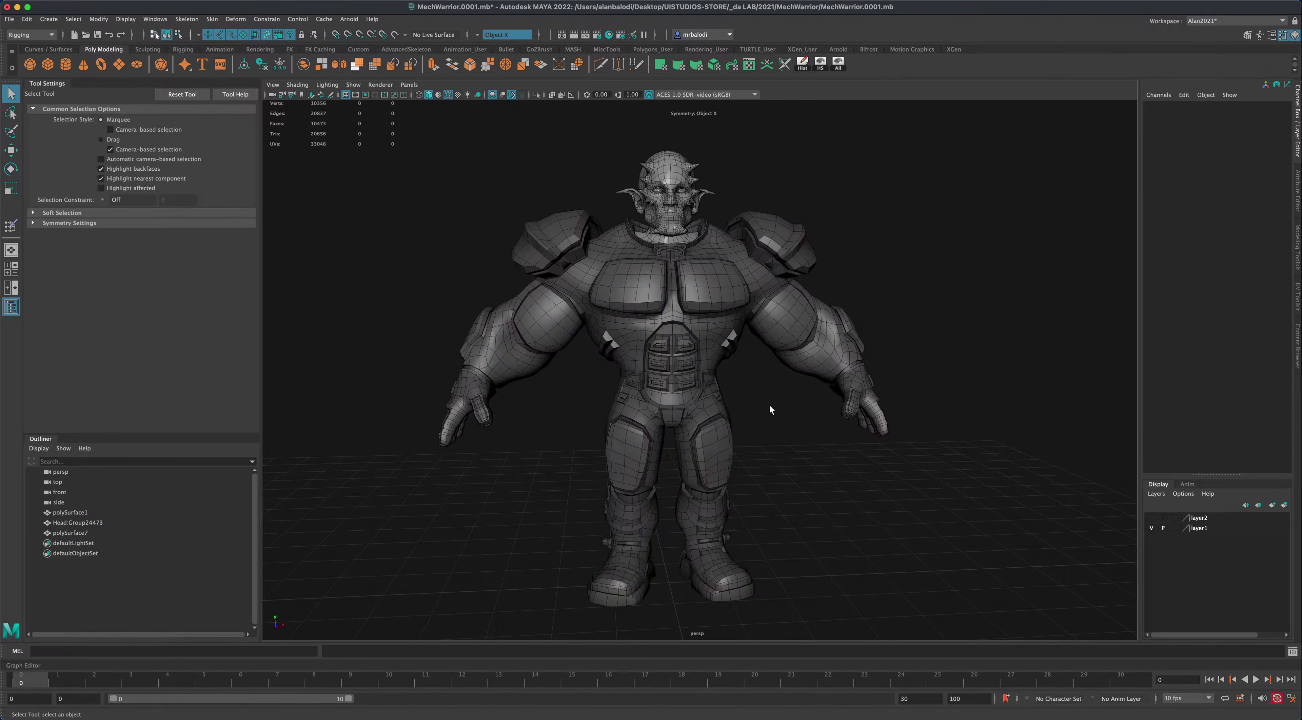
{"action": "left_click_drag", "start_coordinate": [770, 410], "coordinate": [566, 382], "text": "alt"}
{"action": "left_click_drag", "start_coordinate": [731, 278], "coordinate": [675, 182], "text": "alt"}
{"action": "left_click_drag", "start_coordinate": [806, 181], "coordinate": [817, 176], "text": "alt"}
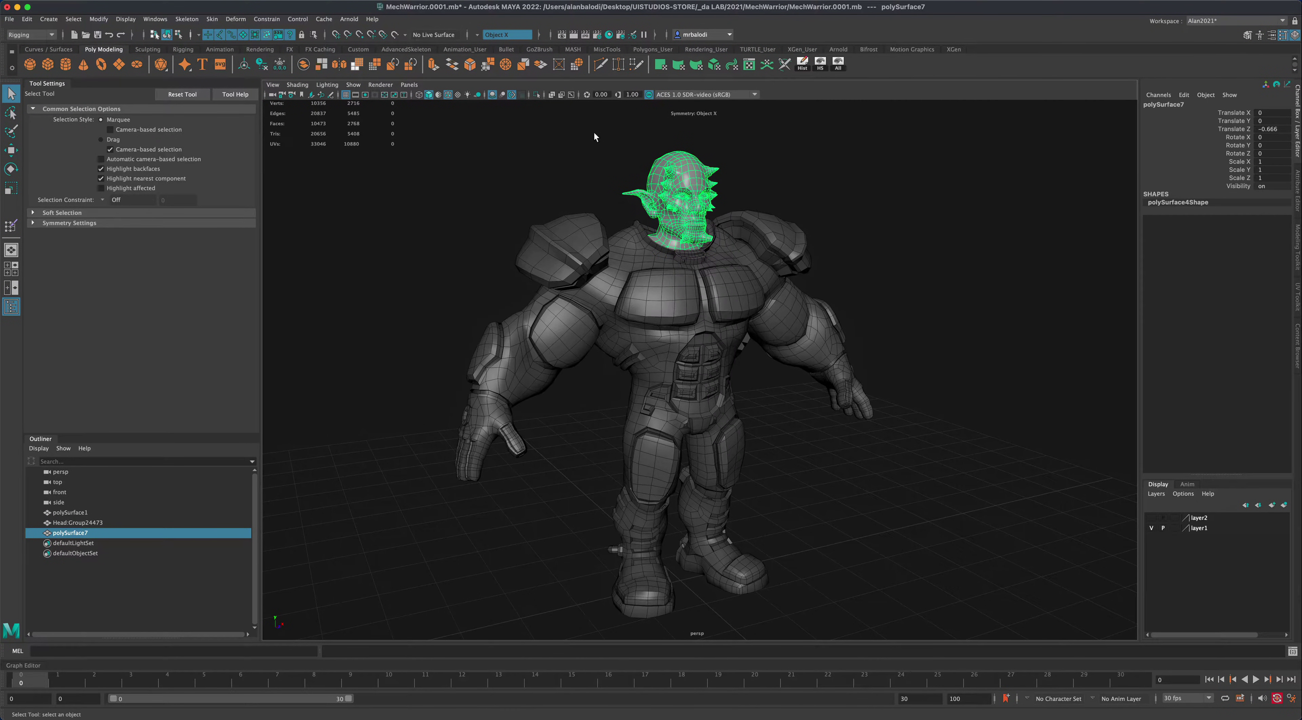
- Put the armored body mesh in a new display layer and hide that layer so only the head is shown
{"action": "left_click_drag", "start_coordinate": [861, 315], "coordinate": [834, 352]}
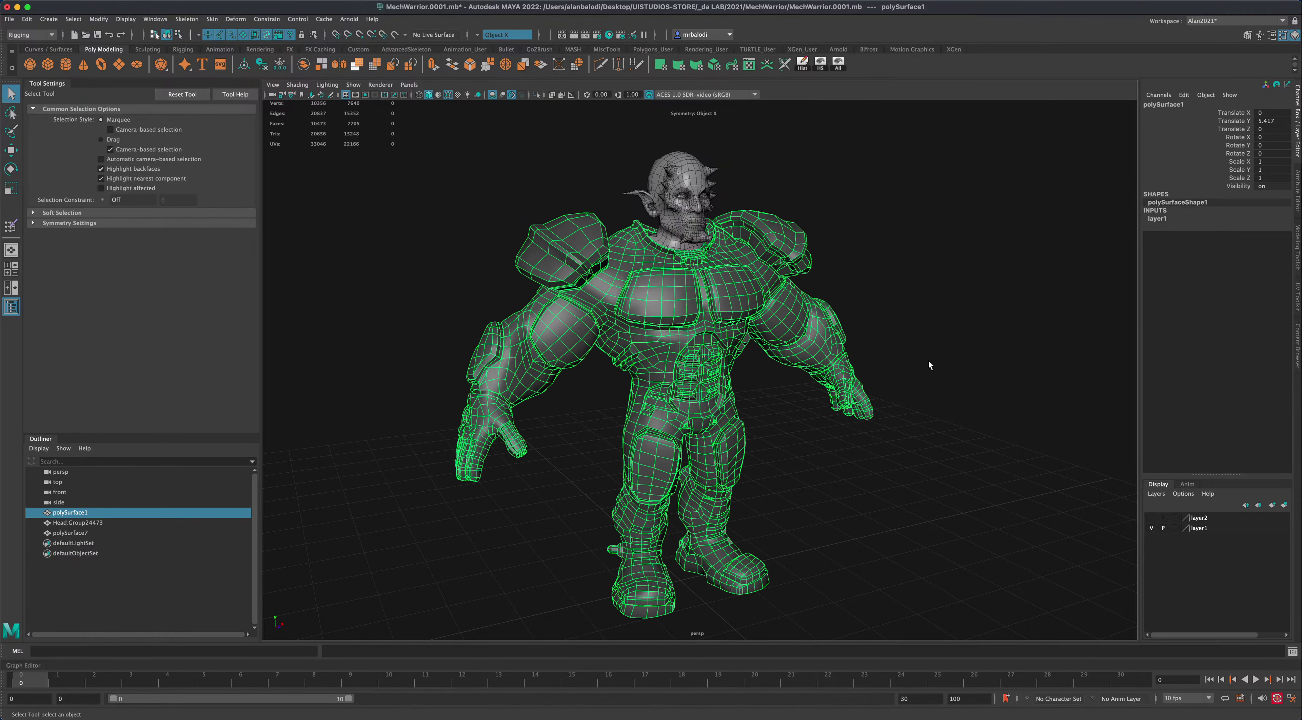
{"action": "left_click", "coordinate": [1284, 505]}
{"action": "left_click", "coordinate": [1152, 518]}
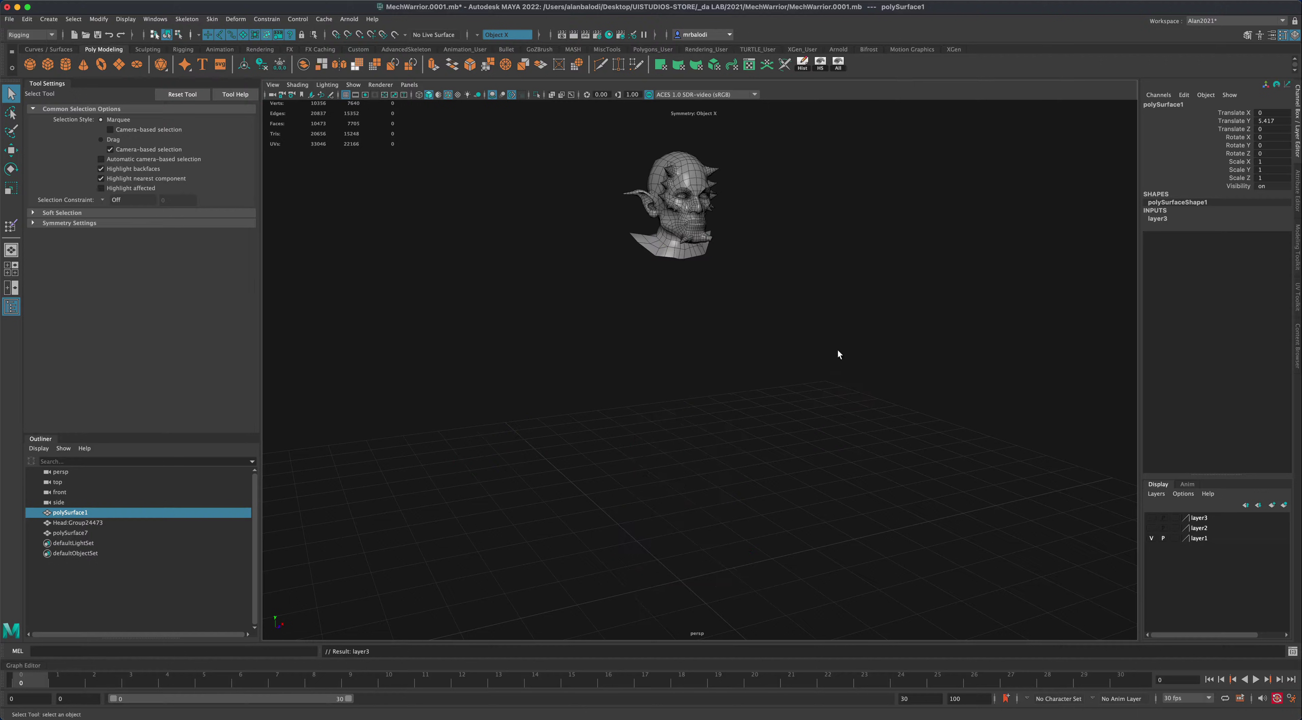
- Select the horned head mesh and frame it in the perspective view
{"action": "left_click", "coordinate": [626, 192]}
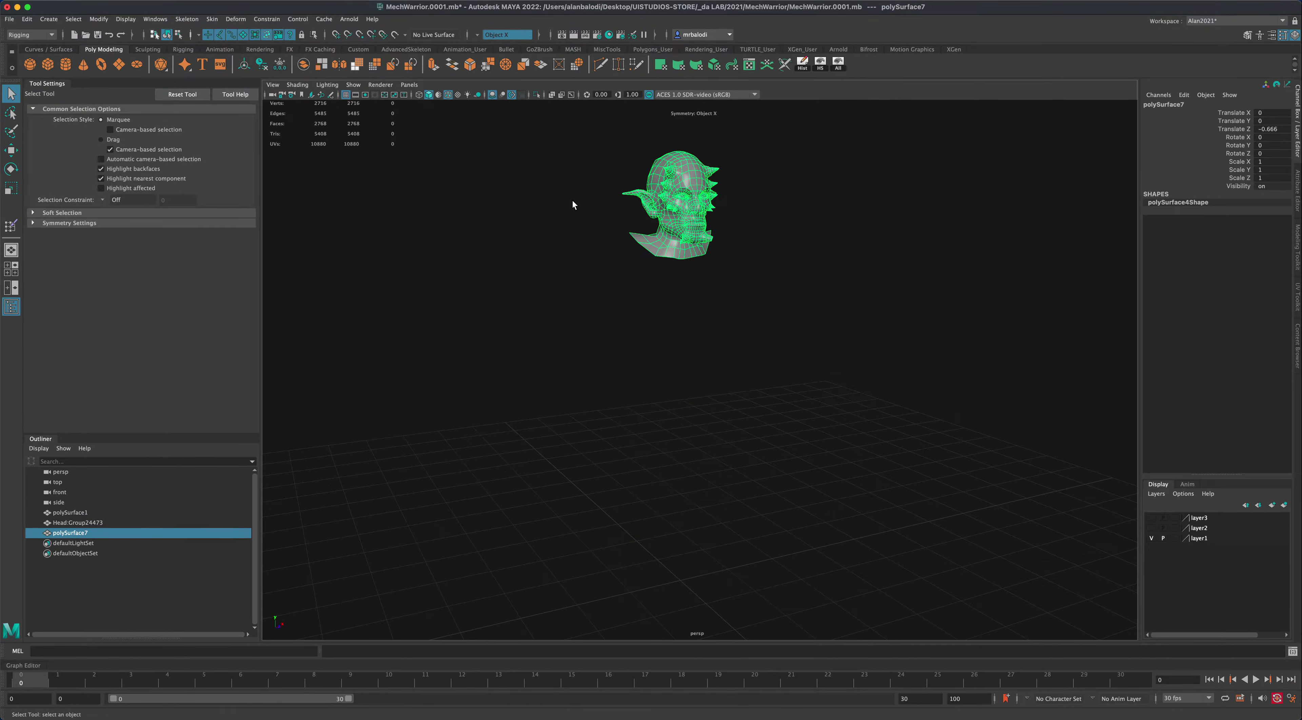
{"action": "key", "text": "f"}
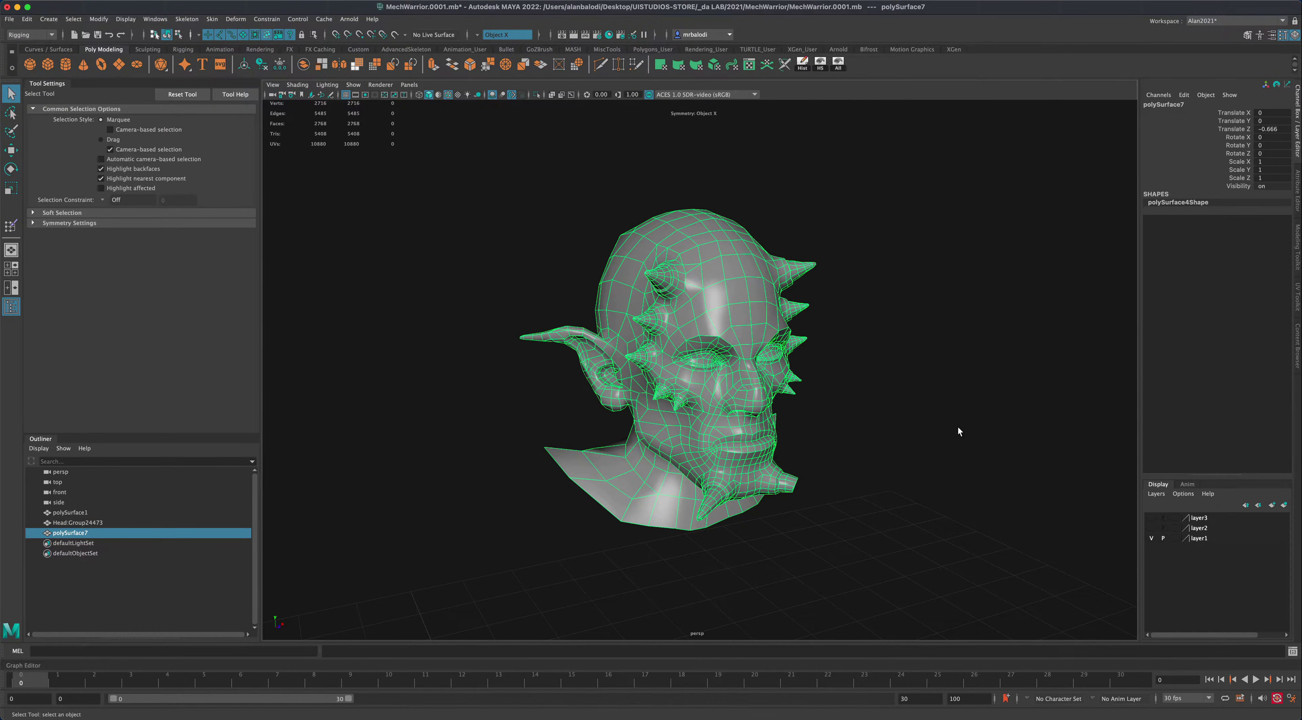
{"action": "left_click_drag", "start_coordinate": [960, 431], "coordinate": [798, 147], "text": "alt"}
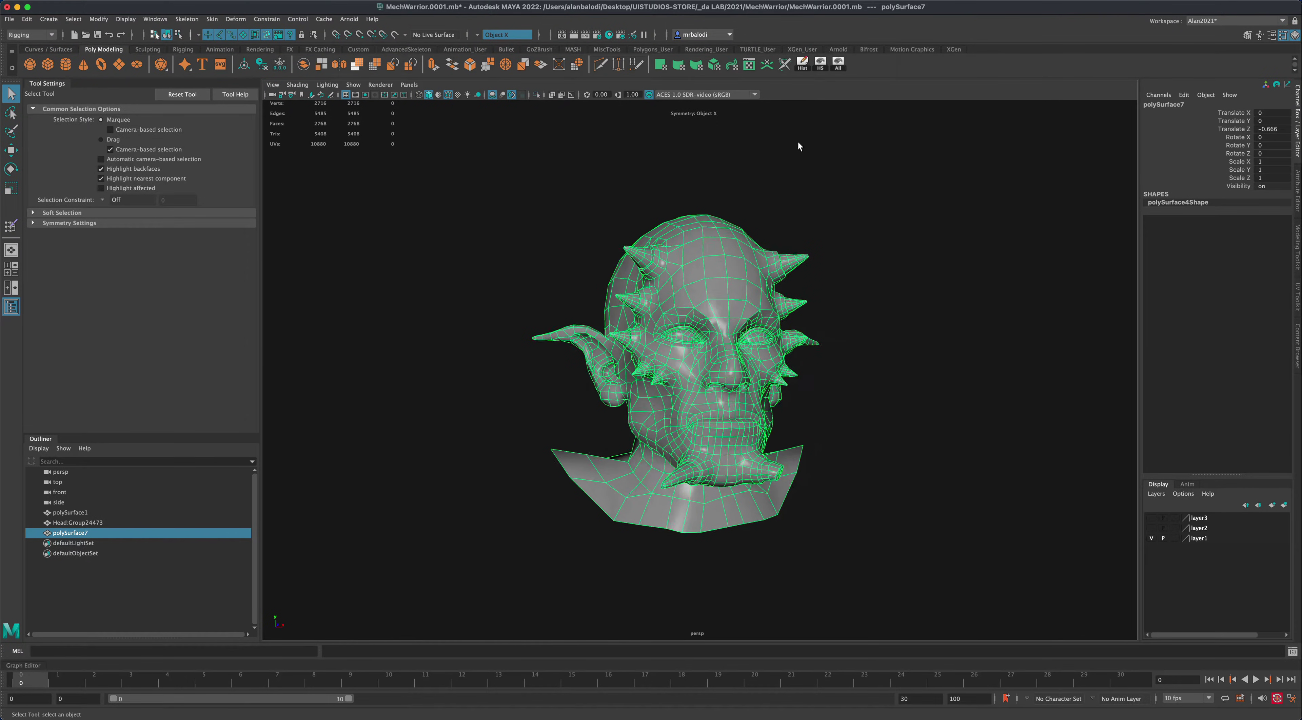
- Open the UV Editor for the head and arrange it beside the model so both stay in view
{"action": "left_click", "coordinate": [749, 64]}
{"action": "left_click_drag", "start_coordinate": [645, 122], "coordinate": [722, 126]}
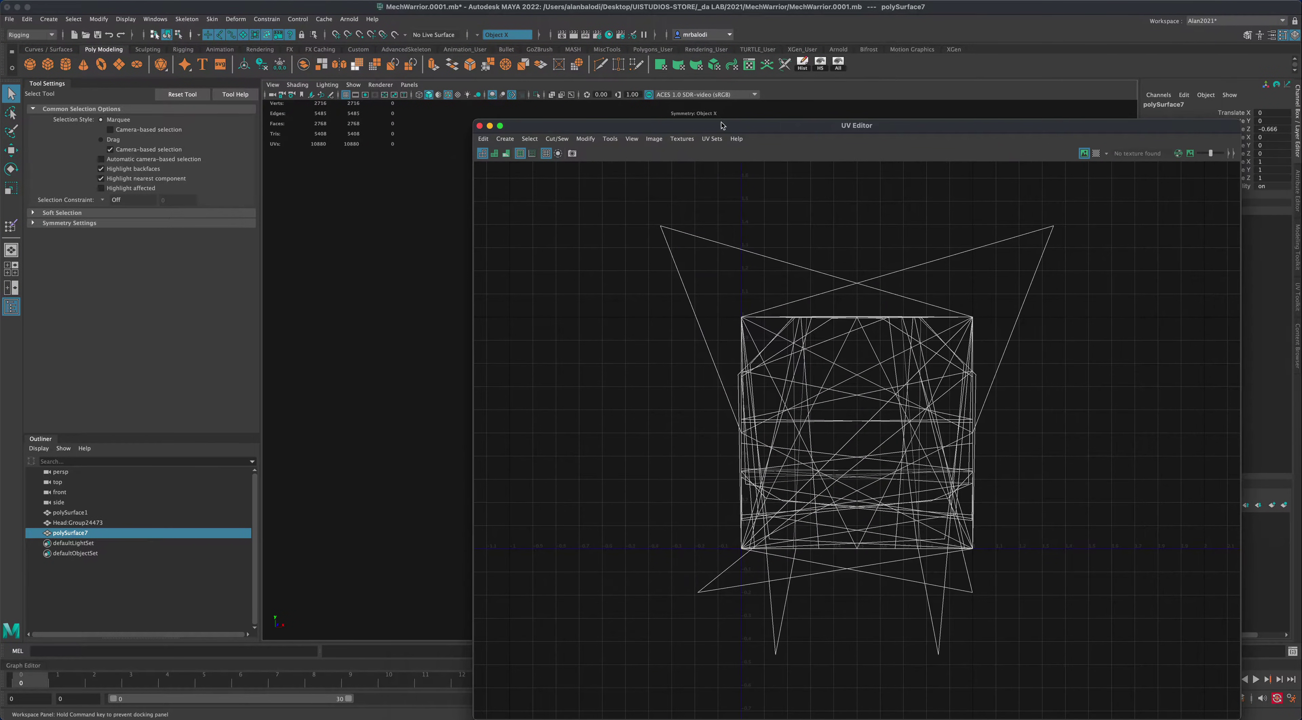
{"action": "scroll", "coordinate": [779, 420], "scroll_direction": "down", "scroll_amount": 5}
{"action": "middle_click_drag", "start_coordinate": [693, 413], "coordinate": [741, 398], "text": "alt"}
{"action": "left_click_drag", "start_coordinate": [686, 126], "coordinate": [926, 108]}
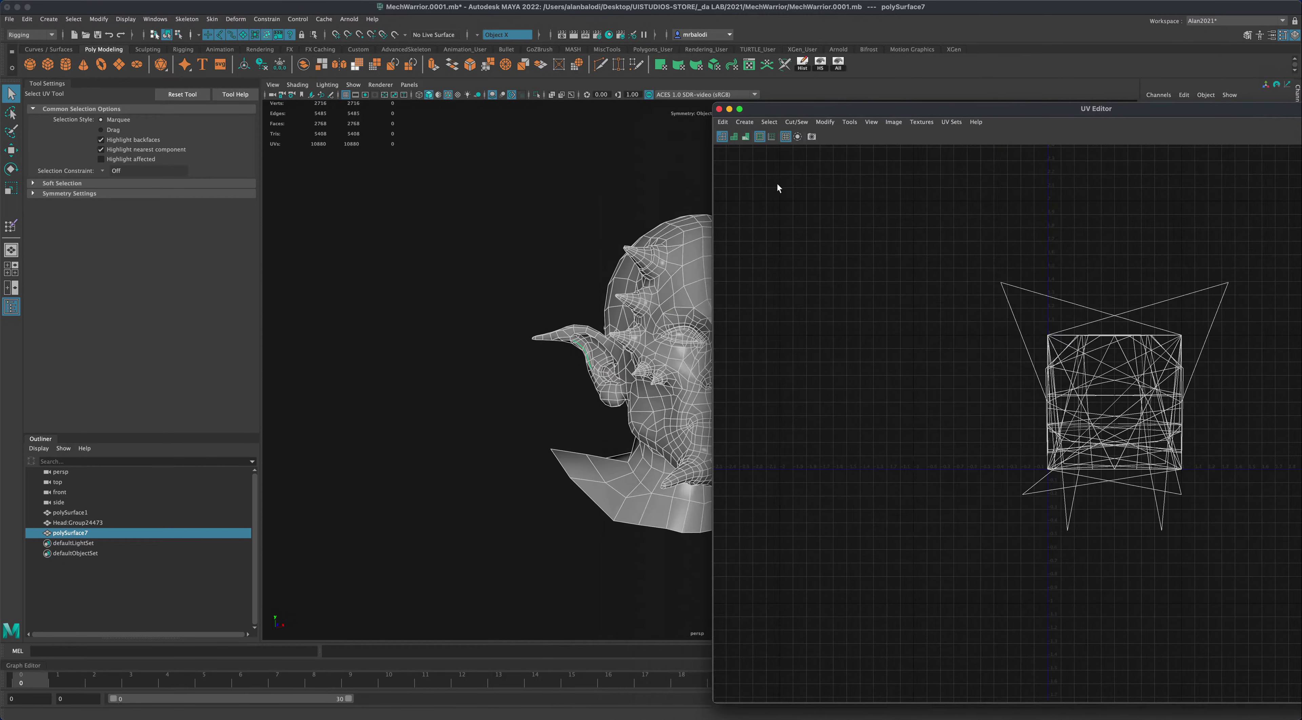
{"action": "scroll", "coordinate": [575, 394], "scroll_direction": "down", "scroll_amount": 3}
{"action": "middle_click_drag", "start_coordinate": [572, 395], "coordinate": [459, 369], "text": "alt"}
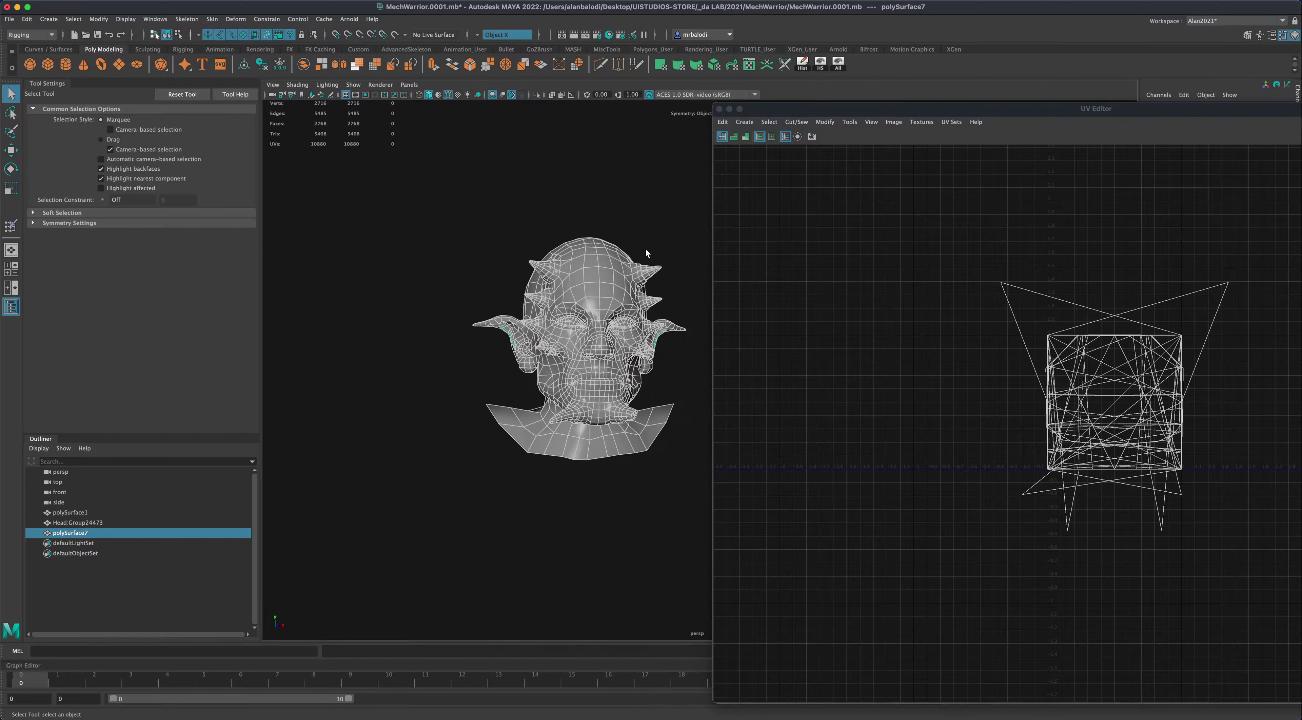
- Apply planar UV mapping to the head, projected from the Z axis and fitted to the bounding box
{"action": "left_click_drag", "start_coordinate": [647, 253], "coordinate": [647, 205], "text": "alt"}
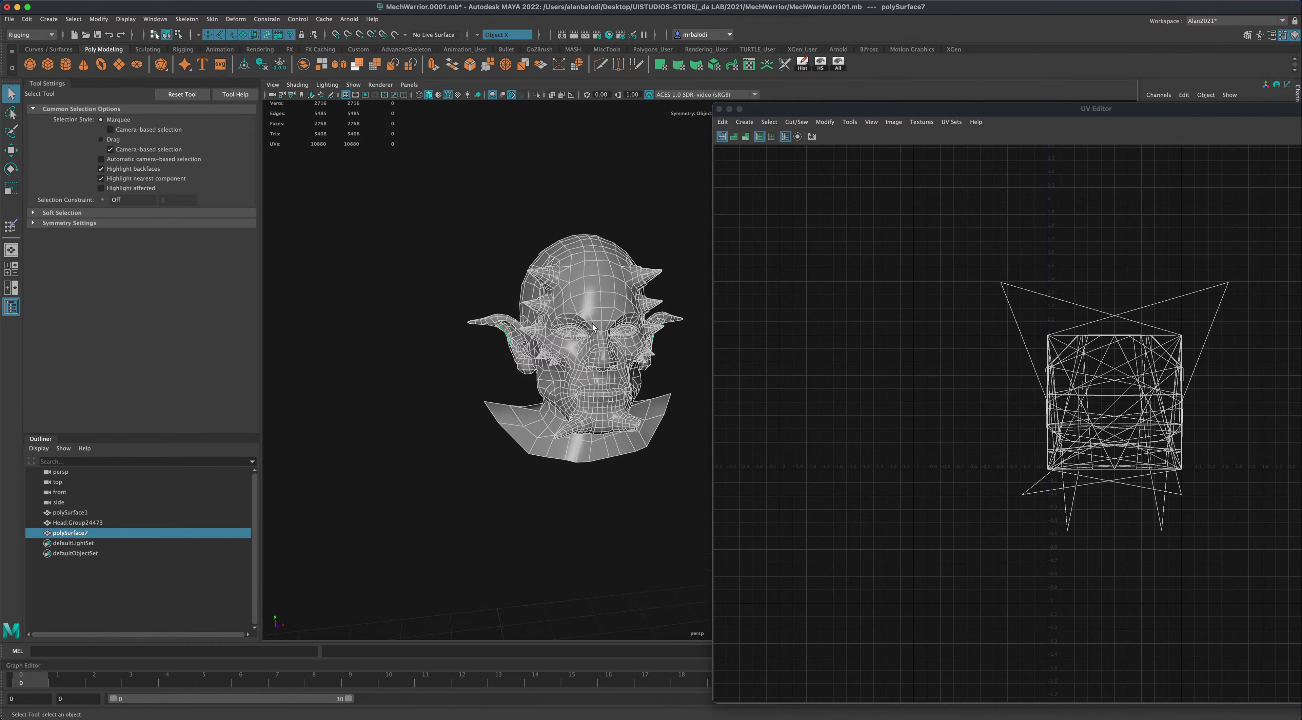
{"action": "left_click_drag", "start_coordinate": [559, 186], "coordinate": [627, 221], "text": "alt"}
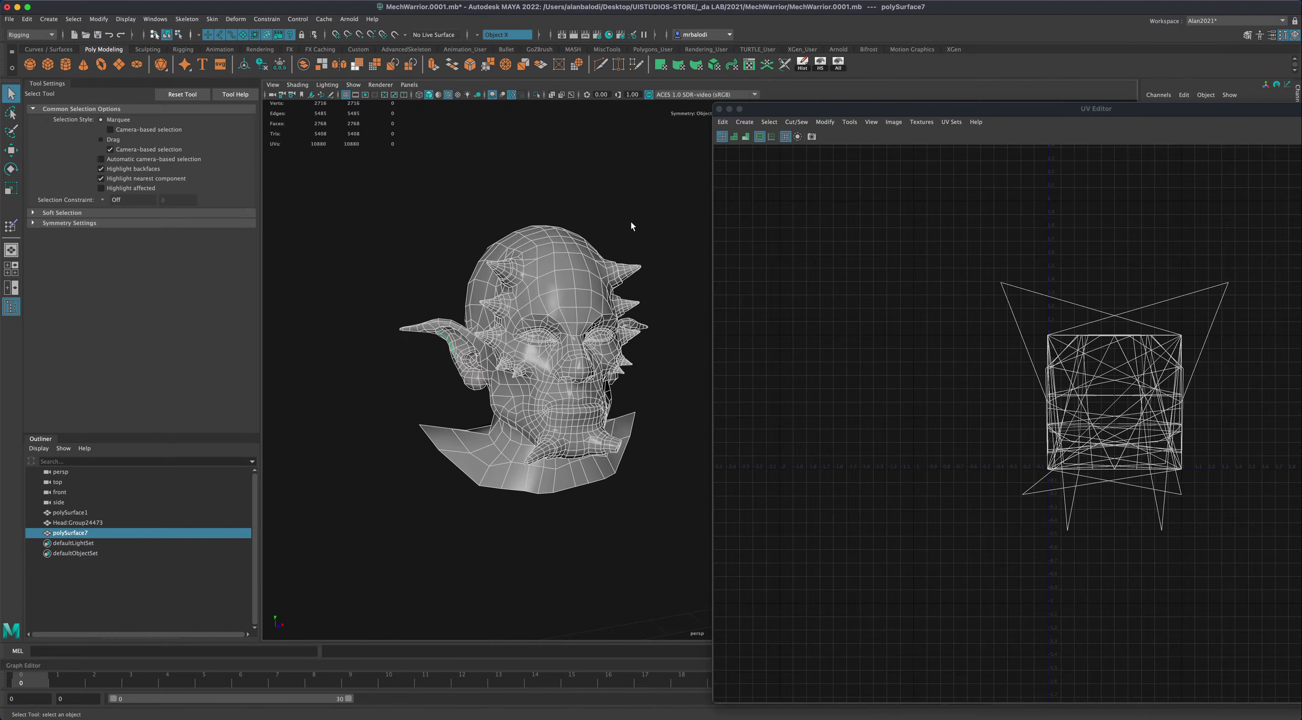
{"action": "left_click_drag", "start_coordinate": [605, 306], "coordinate": [619, 232], "text": "alt"}
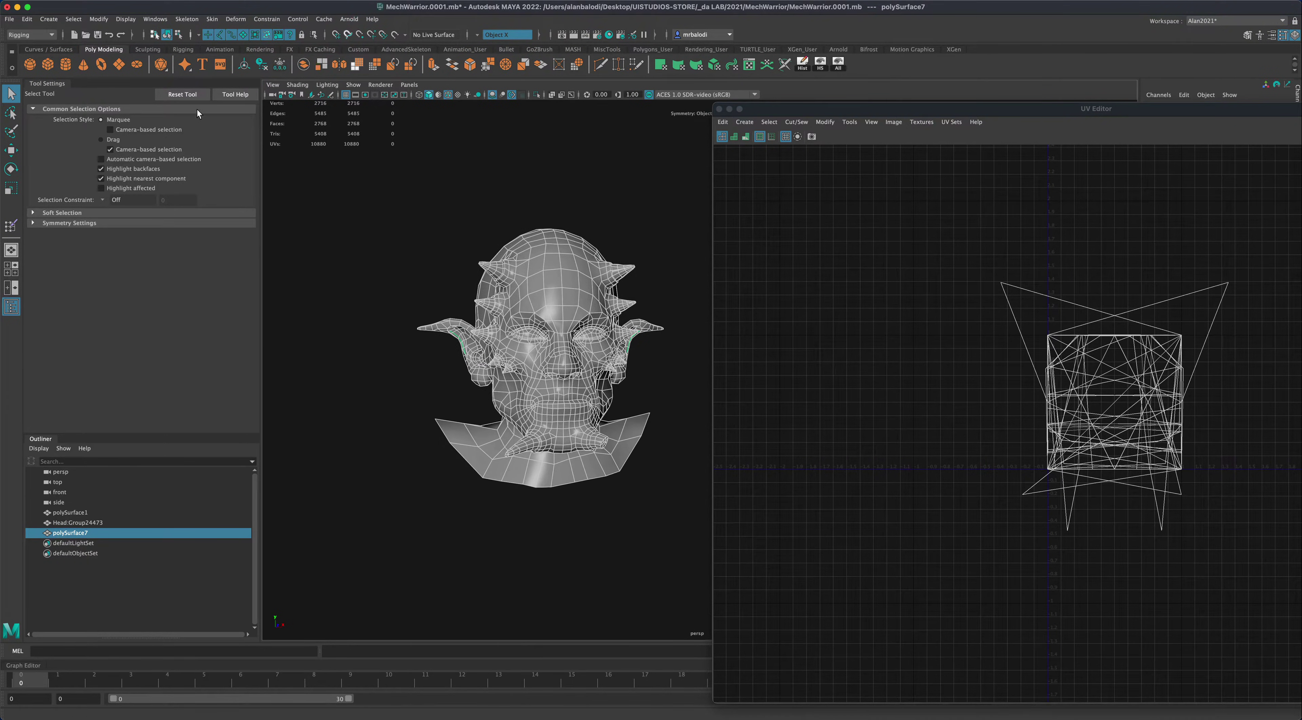
{"action": "left_click", "coordinate": [52, 35]}
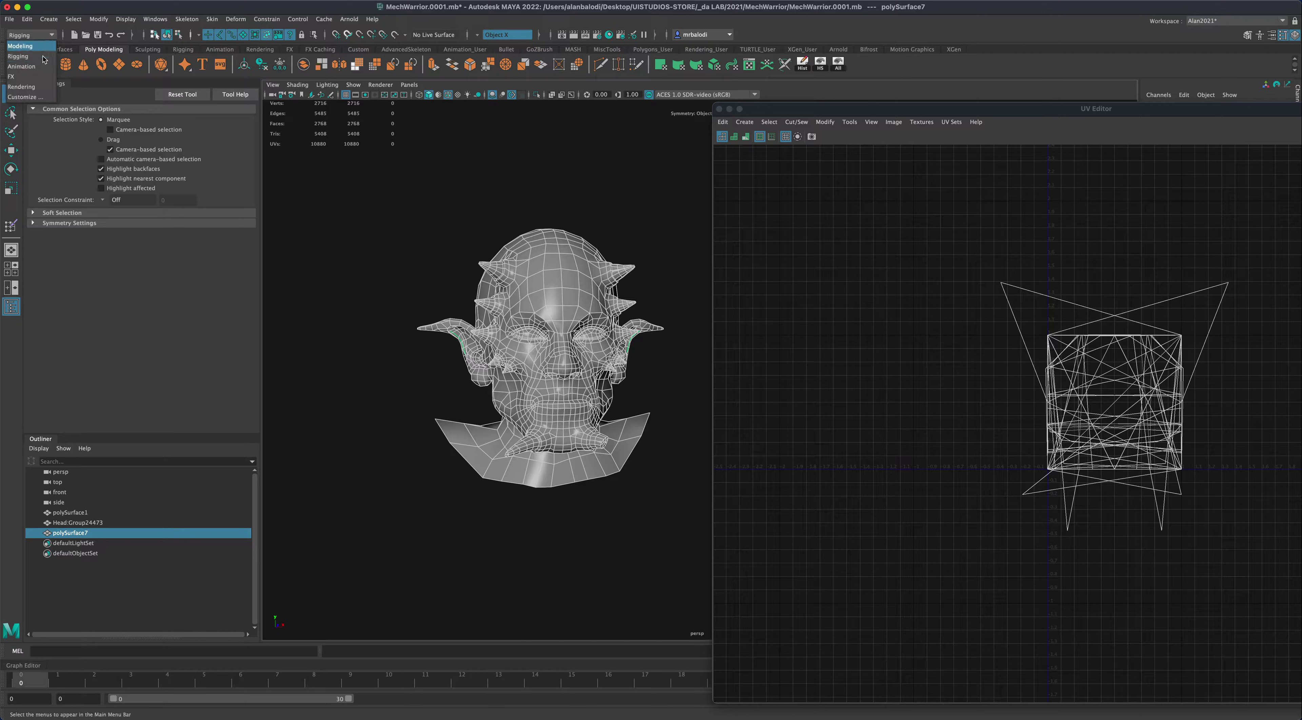
{"action": "left_click", "coordinate": [28, 44]}
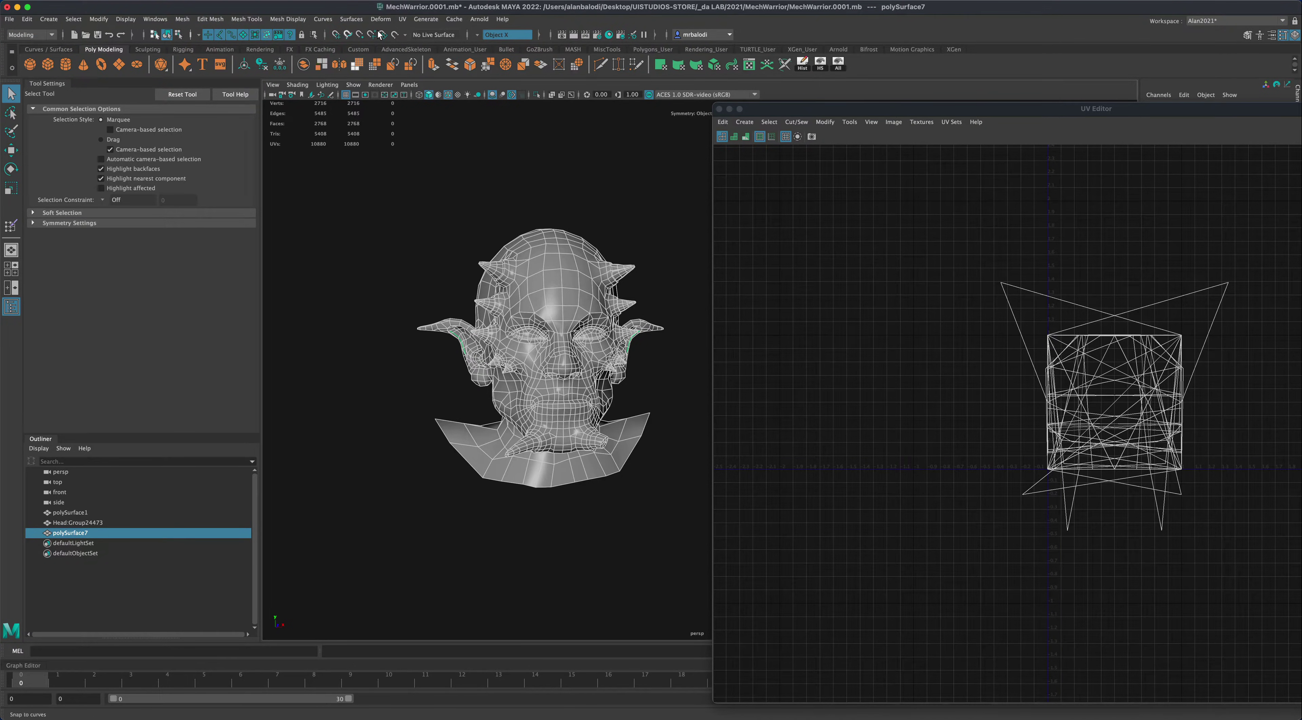
{"action": "left_click", "coordinate": [403, 19]}
{"action": "left_click", "coordinate": [509, 142]}
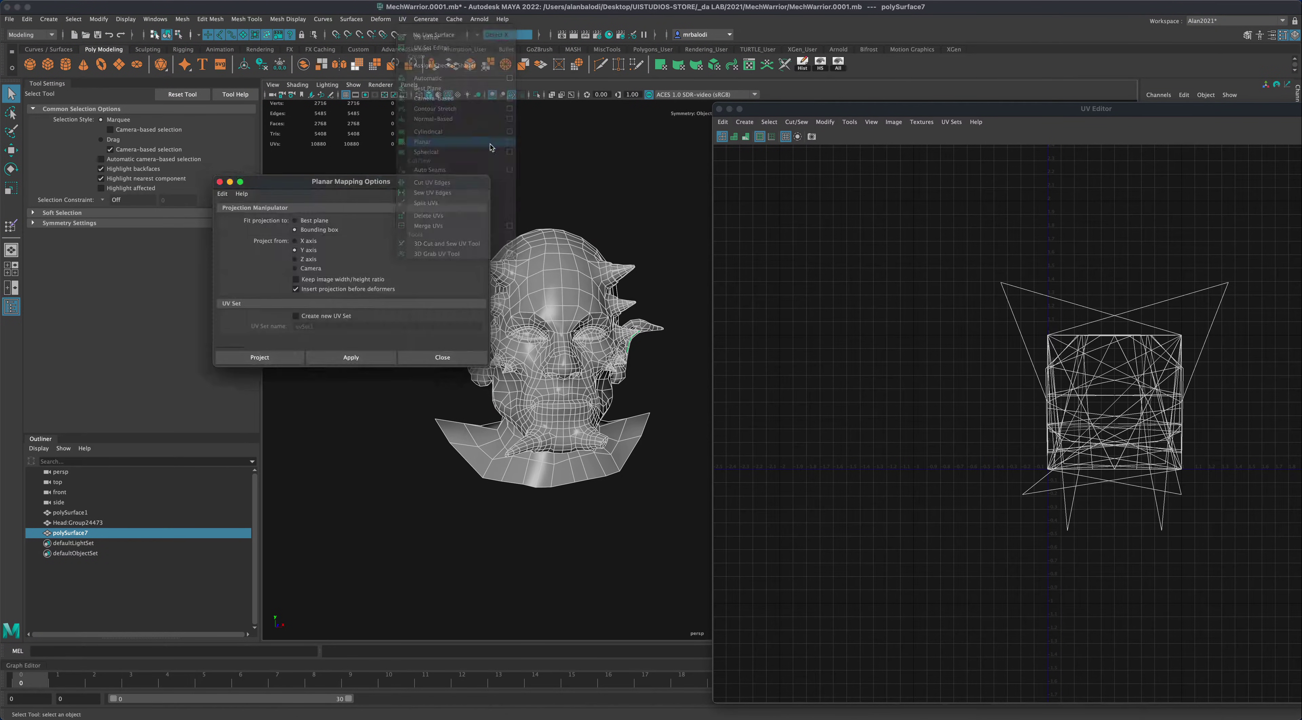
{"action": "left_click_drag", "start_coordinate": [345, 178], "coordinate": [261, 156]}
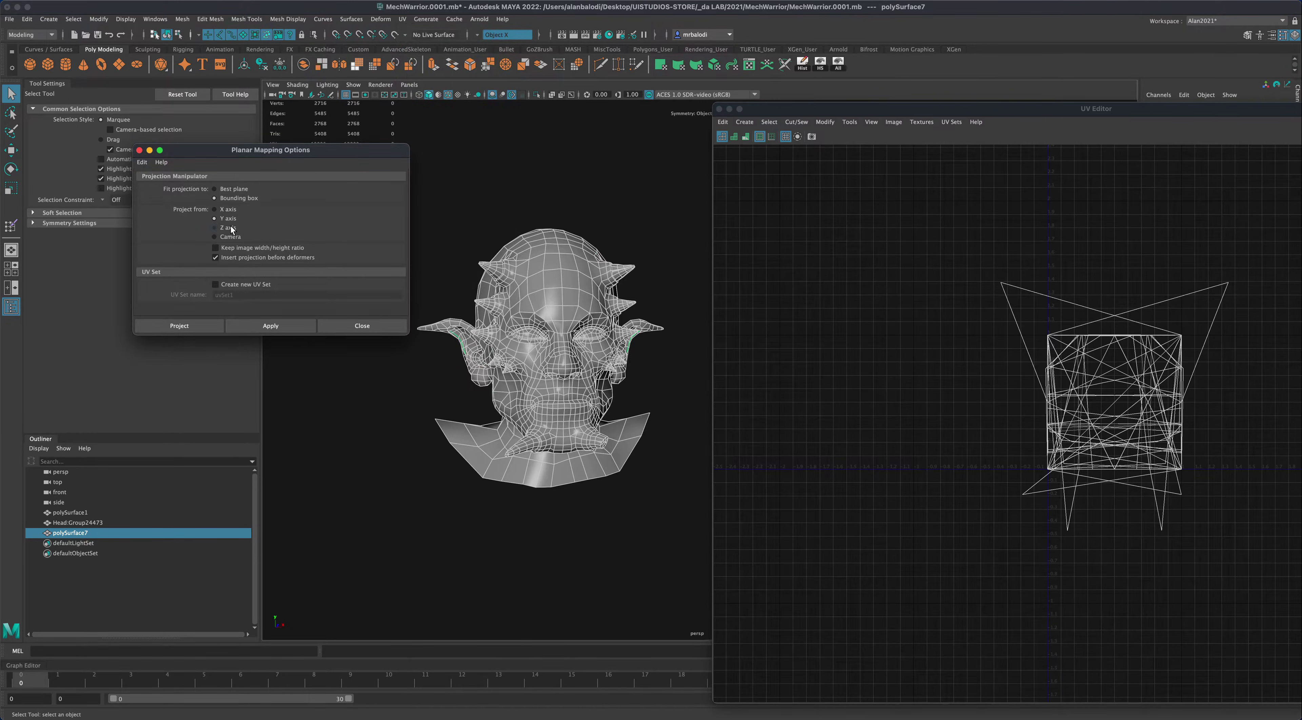
{"action": "left_click_drag", "start_coordinate": [277, 155], "coordinate": [260, 154]}
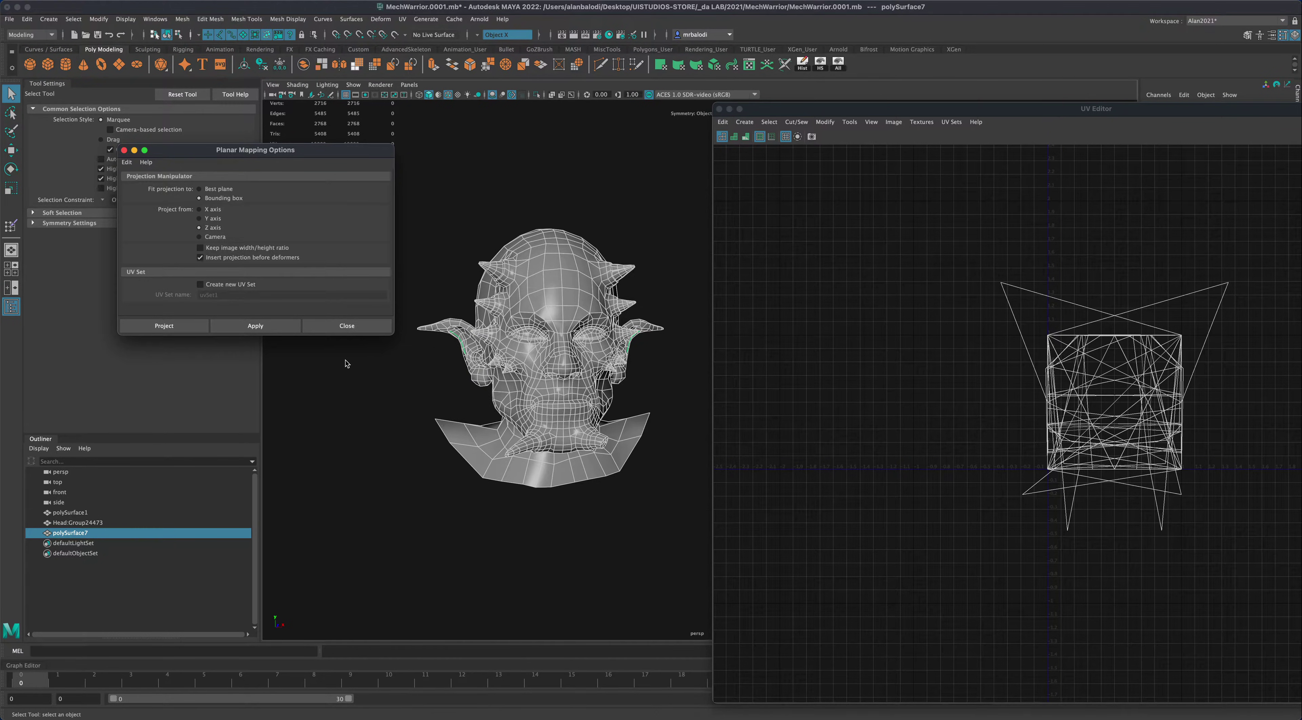
{"action": "left_click", "coordinate": [274, 329]}
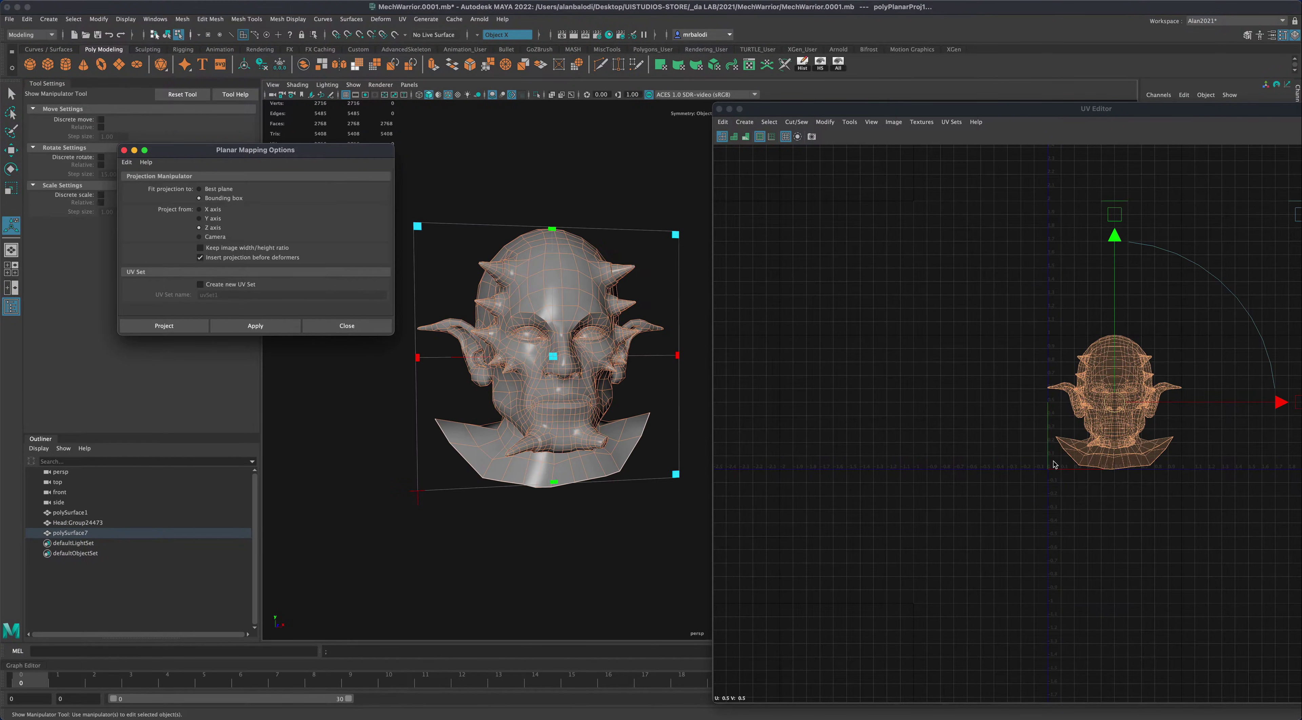
- Move the head's UV shell out of the 0-1 tile to about U 1.58, V 0.43, and rearrange the windows to uncover the head
{"action": "middle_click_drag", "start_coordinate": [982, 504], "coordinate": [936, 486], "text": "alt"}
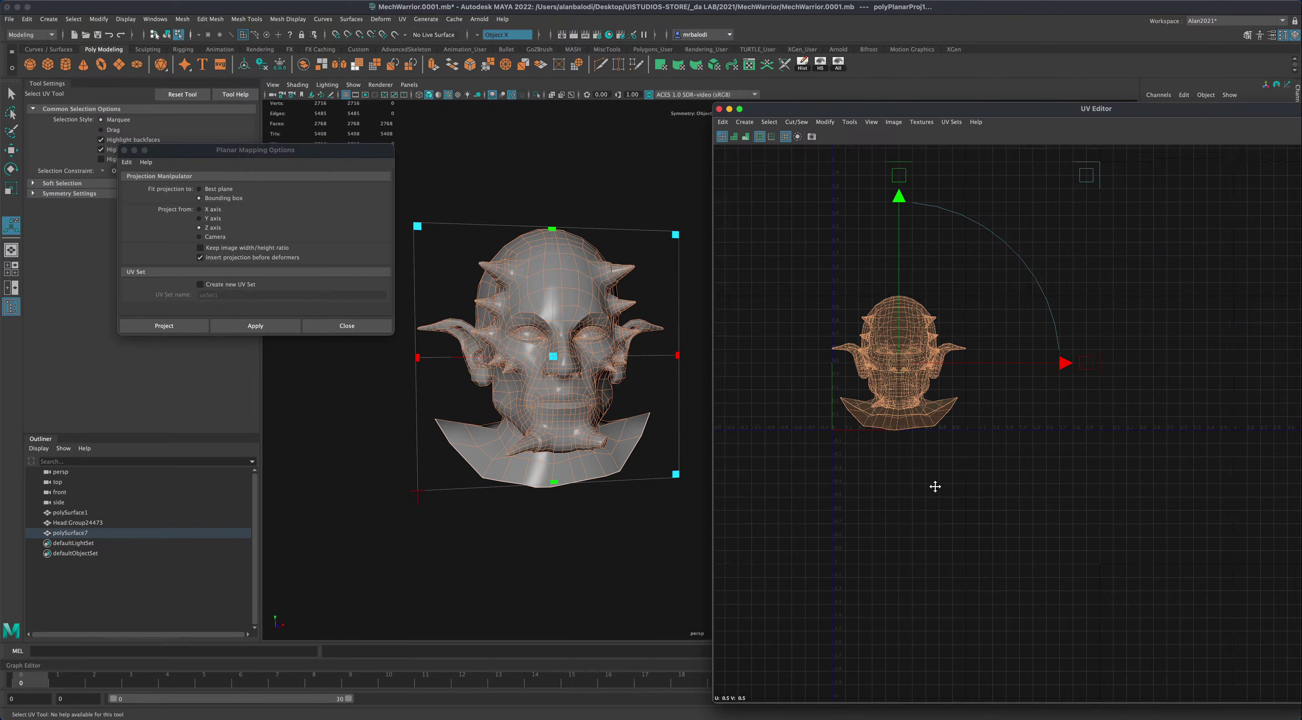
{"action": "key", "text": "w"}
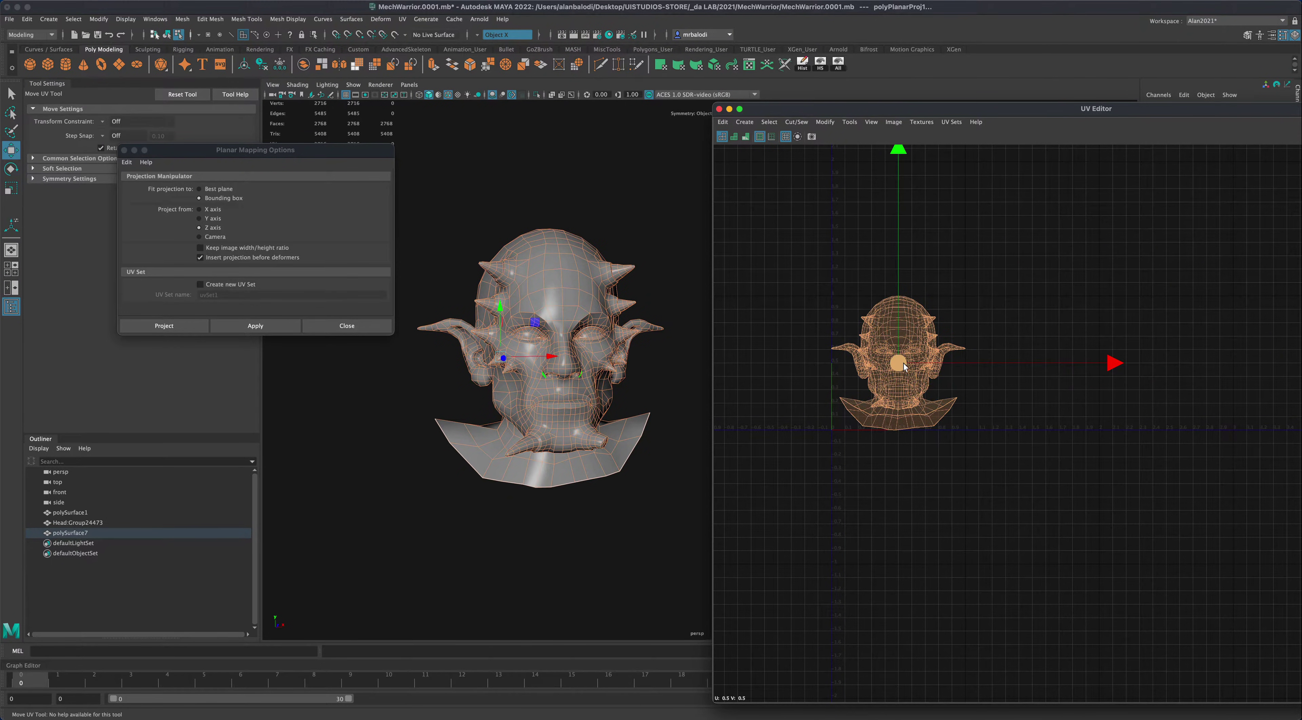
{"action": "left_click_drag", "start_coordinate": [904, 363], "coordinate": [1046, 375]}
{"action": "scroll", "coordinate": [708, 366], "scroll_direction": "up", "scroll_amount": 3}
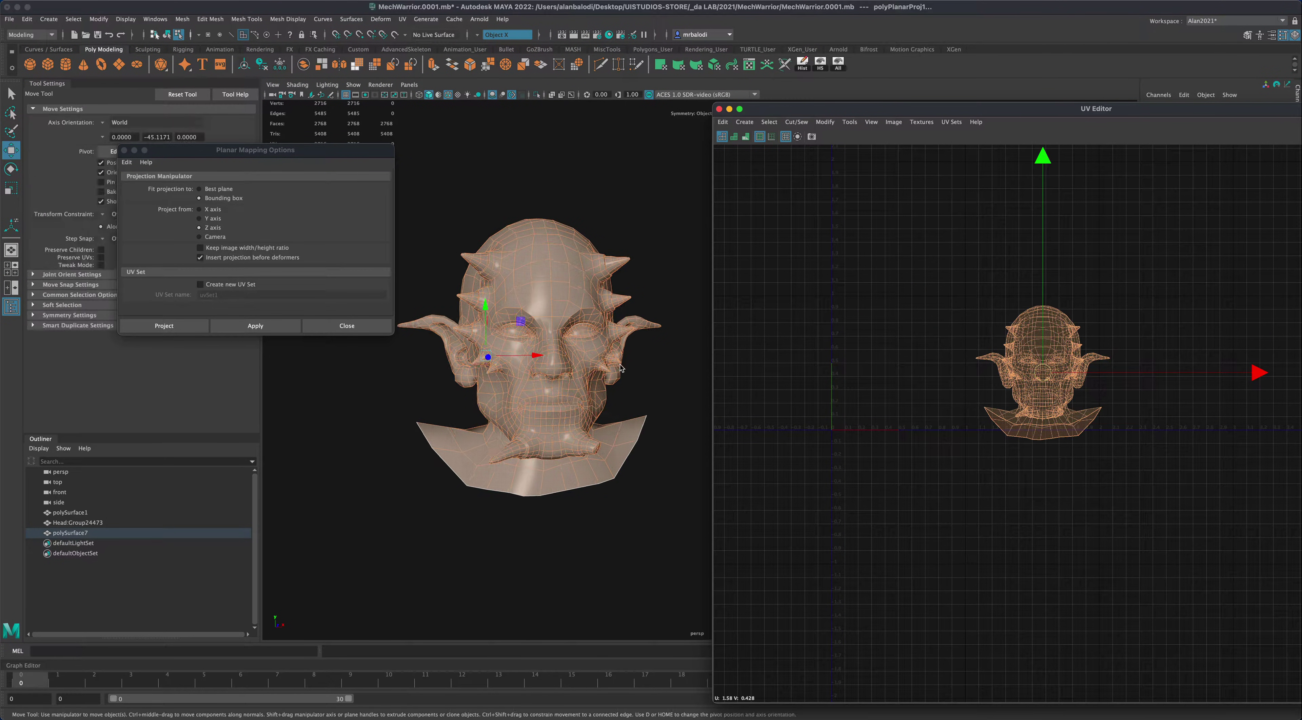
{"action": "left_click_drag", "start_coordinate": [367, 150], "coordinate": [309, 155]}
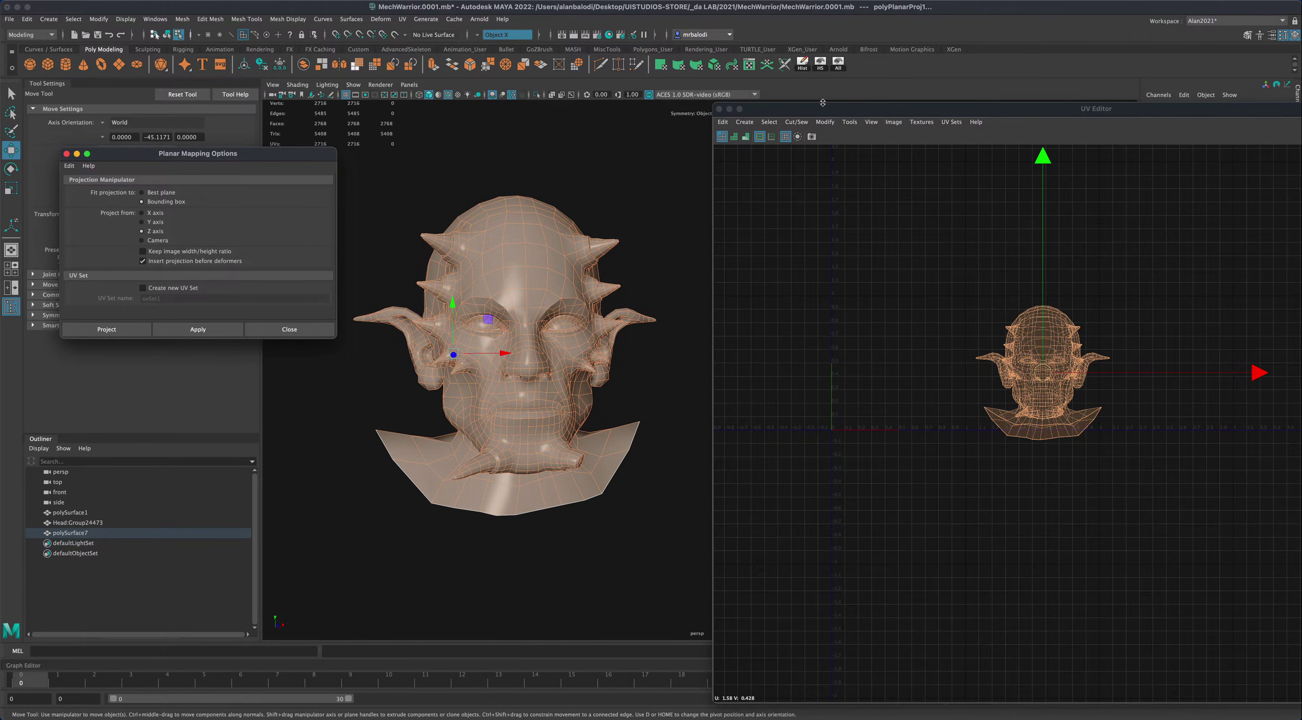
{"action": "left_click_drag", "start_coordinate": [821, 111], "coordinate": [868, 110]}
{"action": "scroll", "coordinate": [658, 251], "scroll_direction": "up", "scroll_amount": 2}
{"action": "scroll", "coordinate": [657, 252], "scroll_direction": "down", "scroll_amount": 1}
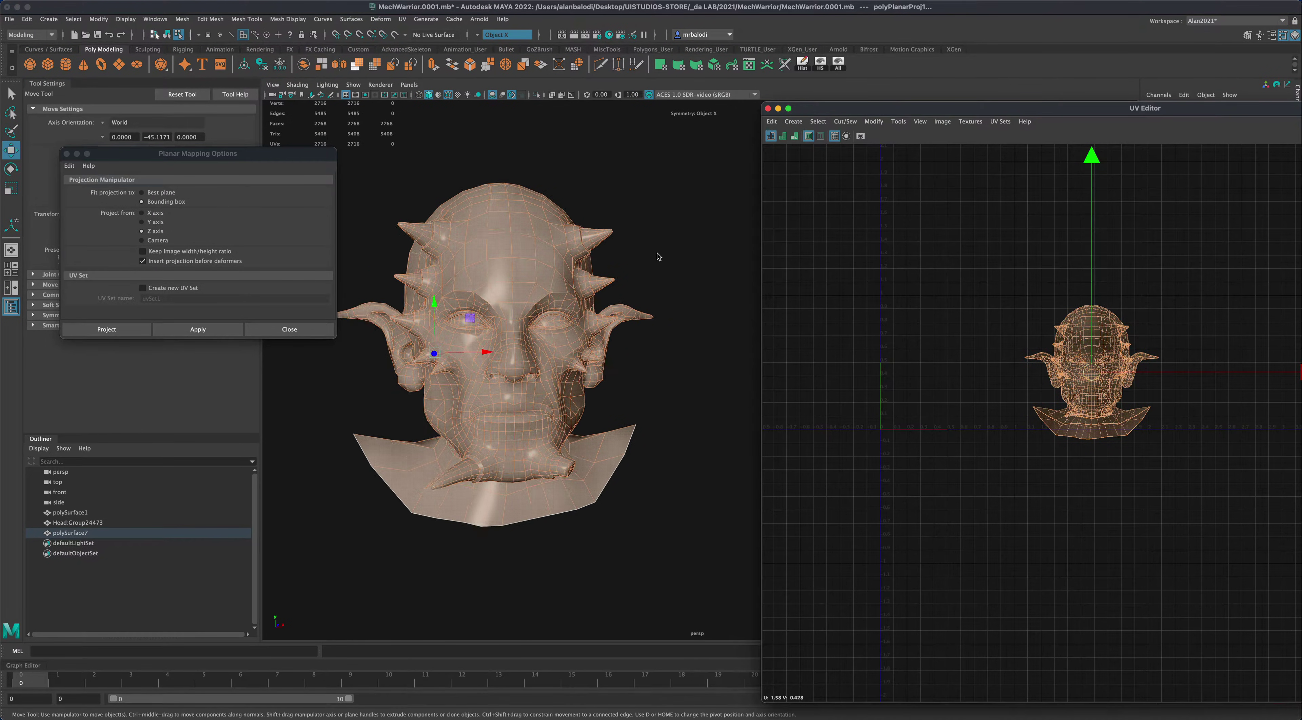
{"action": "left_click_drag", "start_coordinate": [659, 257], "coordinate": [714, 228], "text": "alt"}
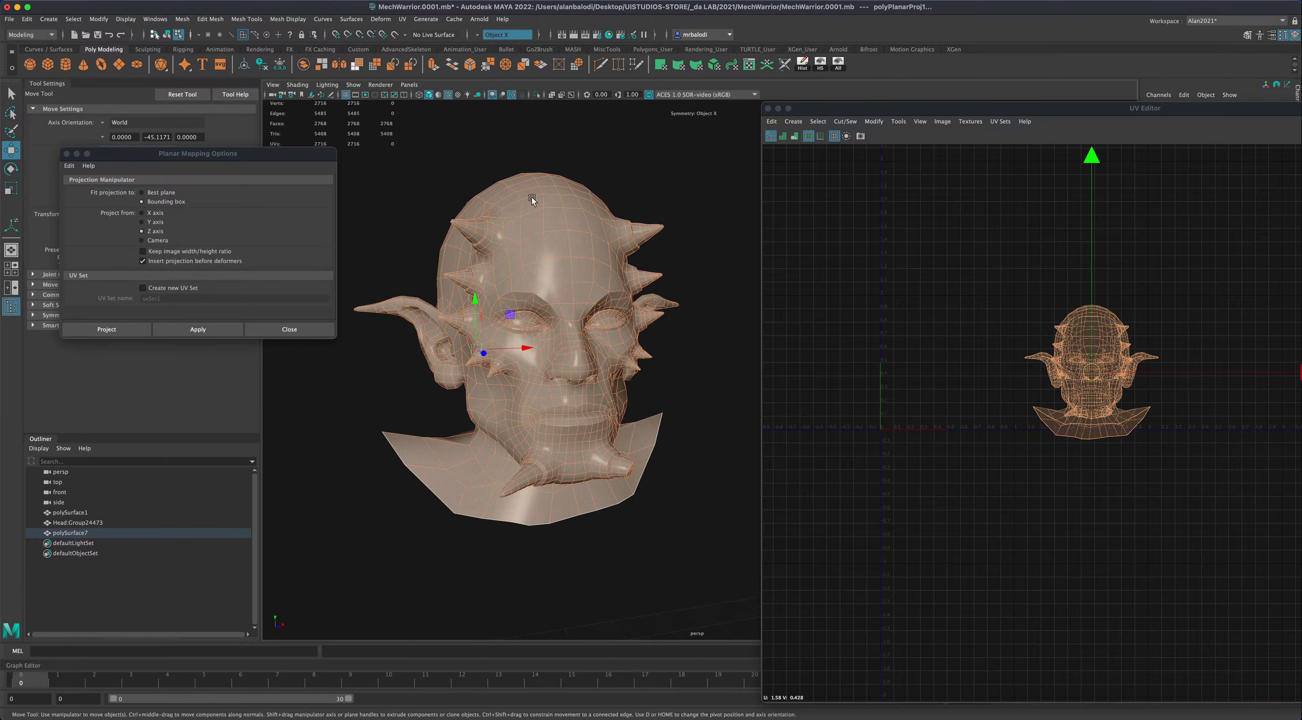
- Select the faces across the upper half of the eye surface, mirrored to the other eye with Object X symmetry
{"action": "left_click", "coordinate": [13, 94]}
{"action": "scroll", "coordinate": [662, 342], "scroll_direction": "up", "scroll_amount": 3}
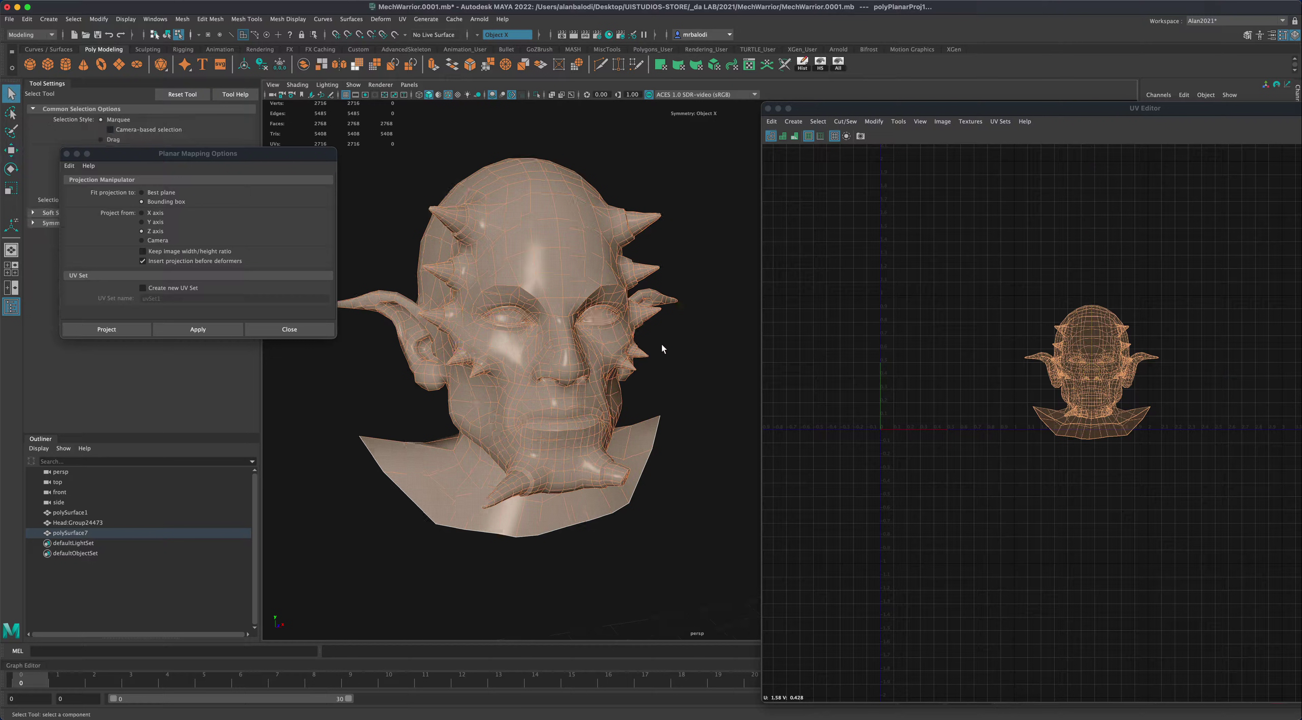
{"action": "scroll", "coordinate": [694, 346], "scroll_direction": "up", "scroll_amount": 3}
{"action": "left_click_drag", "start_coordinate": [692, 344], "coordinate": [711, 360], "text": "alt"}
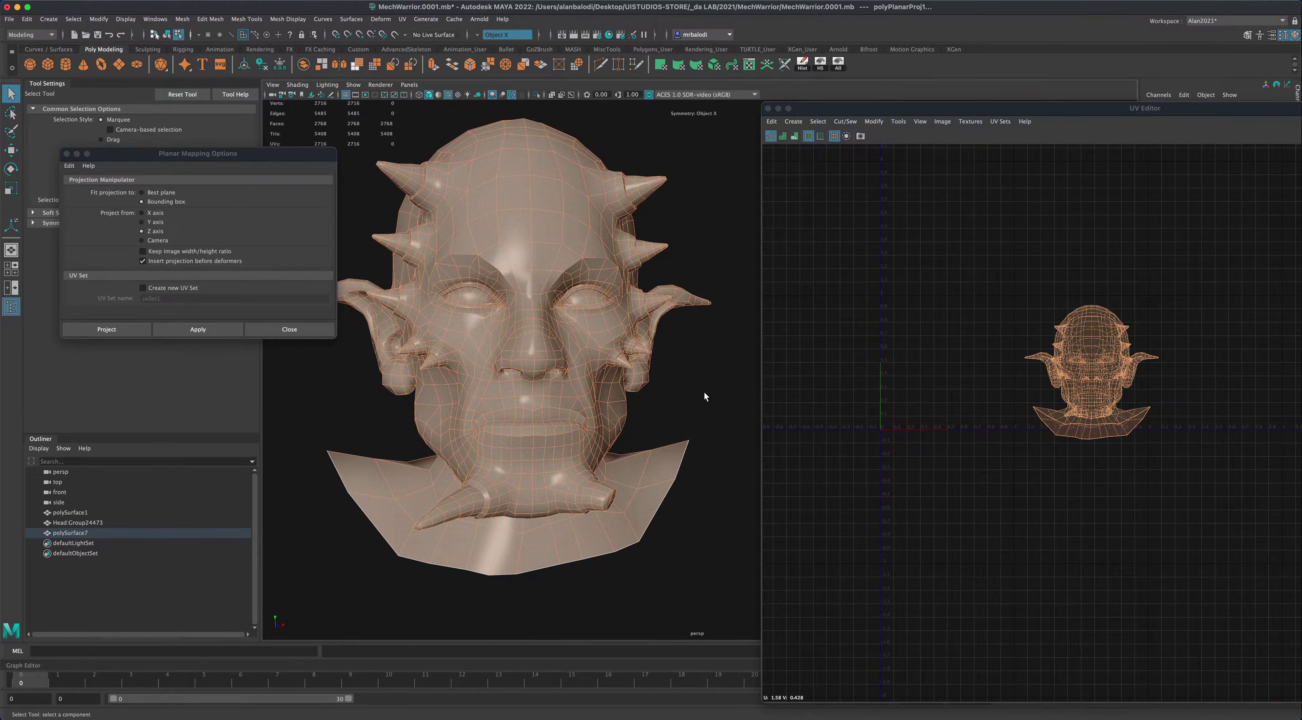
{"action": "scroll", "coordinate": [699, 382], "scroll_direction": "up", "scroll_amount": 5}
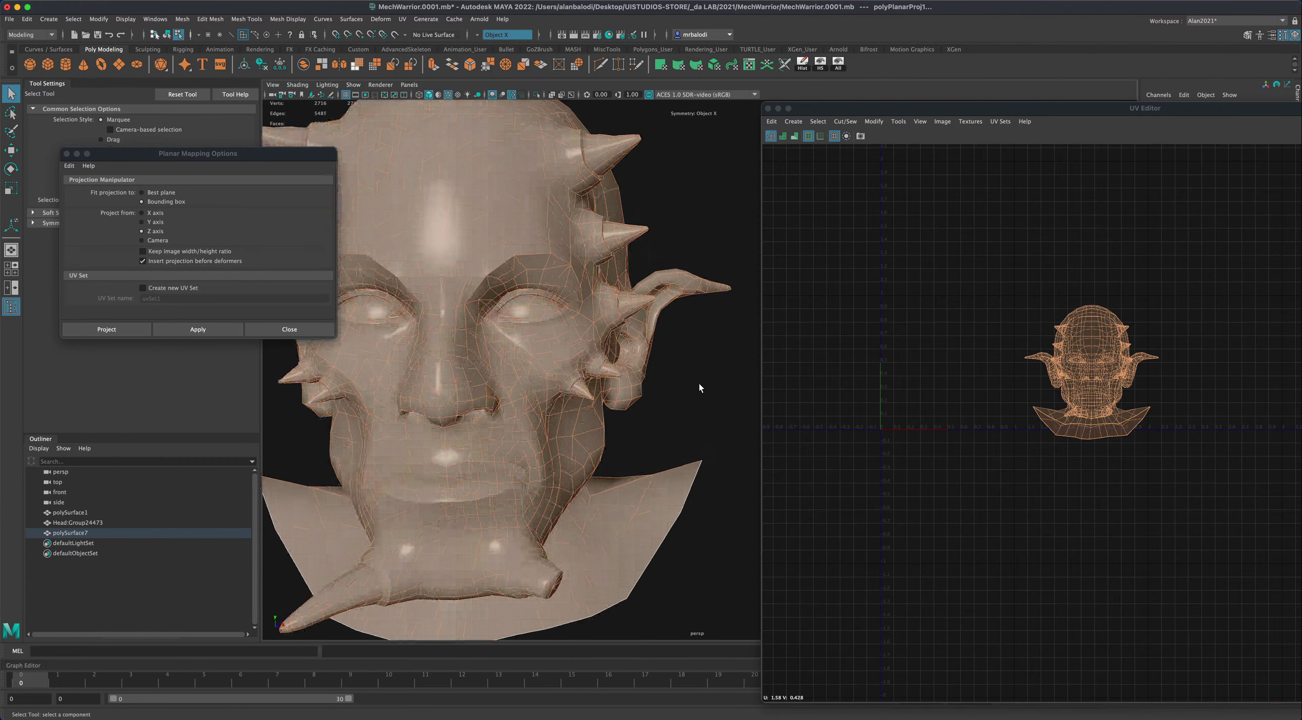
{"action": "left_click", "coordinate": [521, 310]}
{"action": "left_click", "coordinate": [519, 303]}
{"action": "scroll", "coordinate": [473, 313], "scroll_direction": "up", "scroll_amount": 3}
{"action": "mouse_move", "coordinate": [519, 303]}
{"action": "middle_mouse_down", "text": "alt"}
{"action": "mouse_move", "coordinate": [473, 310]}
{"action": "mouse_move", "coordinate": [536, 316]}
{"action": "middle_mouse_up", "text": "alt"}
{"action": "scroll", "coordinate": [473, 302], "scroll_direction": "down", "scroll_amount": 4}
{"action": "scroll", "coordinate": [542, 315], "scroll_direction": "up", "scroll_amount": 6}
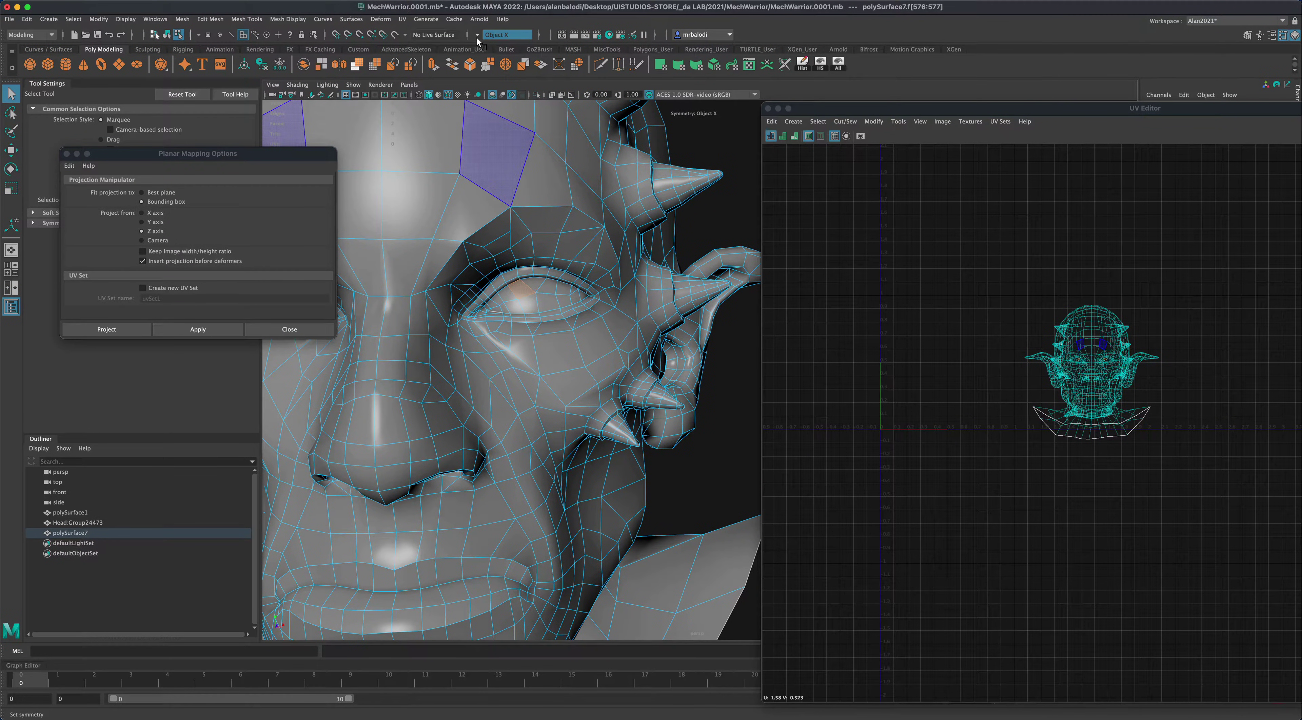
{"action": "left_click", "coordinate": [508, 294], "text": "shift"}
{"action": "left_click", "coordinate": [497, 299], "text": "shift"}
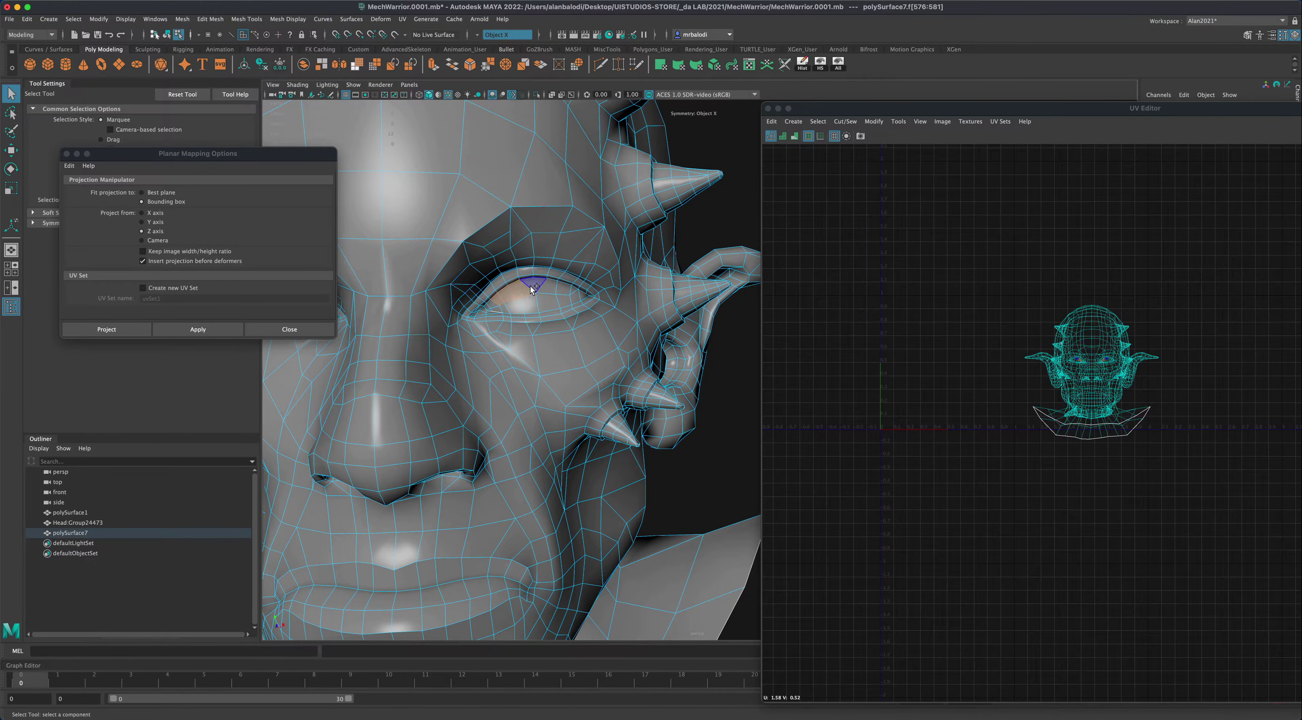
{"action": "left_click", "coordinate": [532, 287], "text": "shift"}
{"action": "left_click", "coordinate": [577, 295], "text": "shift"}
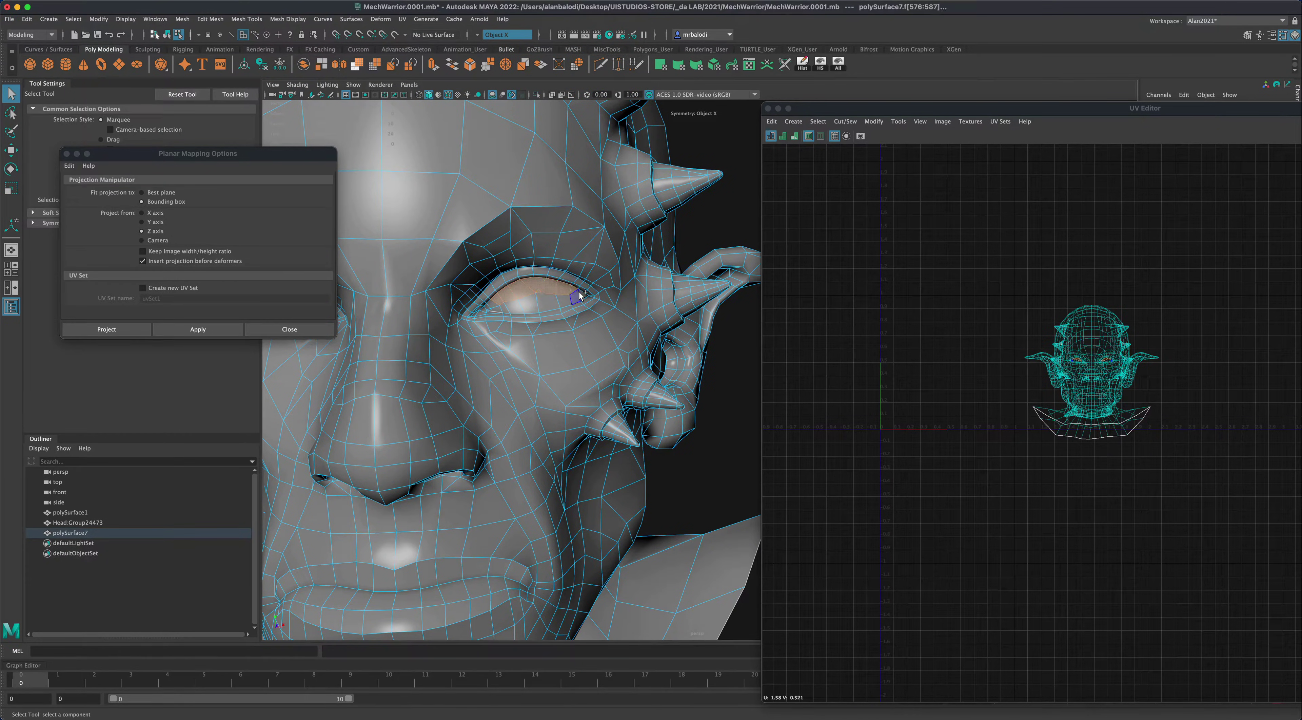
- Add the remaining lower and inner-corner faces of both eye surfaces to the face selection
{"action": "left_click", "coordinate": [560, 303], "text": "shift"}
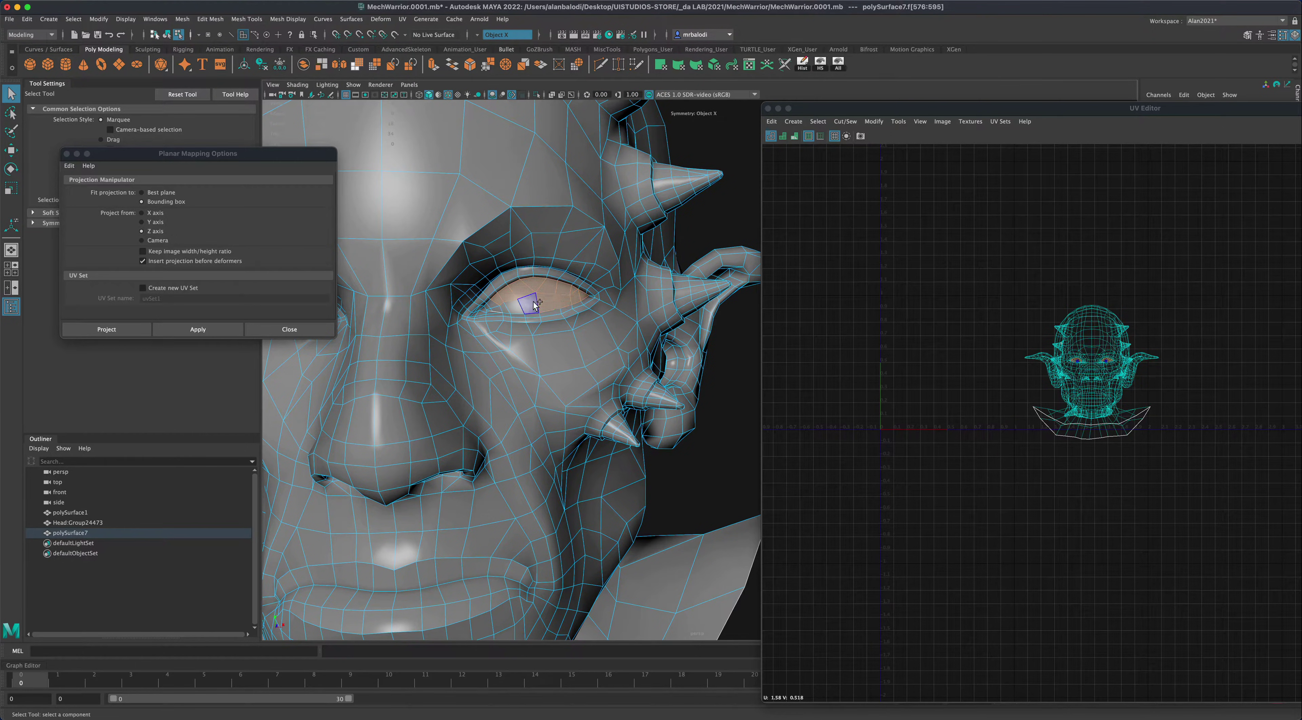
{"action": "left_click", "coordinate": [530, 306], "text": "shift"}
{"action": "left_click", "coordinate": [510, 309], "text": "shift"}
{"action": "left_click", "coordinate": [503, 308], "text": "shift"}
{"action": "left_click", "coordinate": [494, 305], "text": "shift"}
{"action": "left_click", "coordinate": [487, 307], "text": "shift"}
{"action": "scroll", "coordinate": [507, 344], "scroll_direction": "up", "scroll_amount": 3}
{"action": "middle_click_drag", "start_coordinate": [507, 344], "coordinate": [539, 312], "text": "alt"}
{"action": "scroll", "coordinate": [528, 318], "scroll_direction": "up", "scroll_amount": 3}
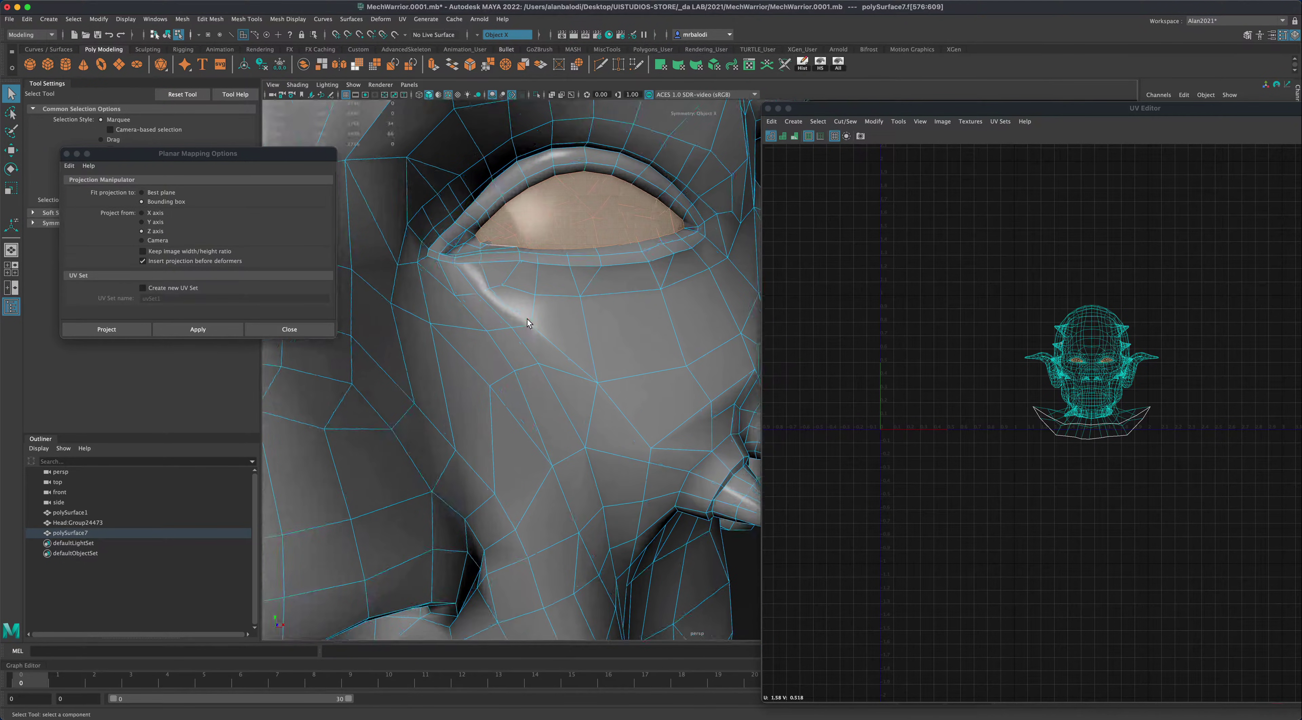
{"action": "left_click", "coordinate": [485, 243], "text": "shift"}
{"action": "scroll", "coordinate": [503, 319], "scroll_direction": "down", "scroll_amount": 3}
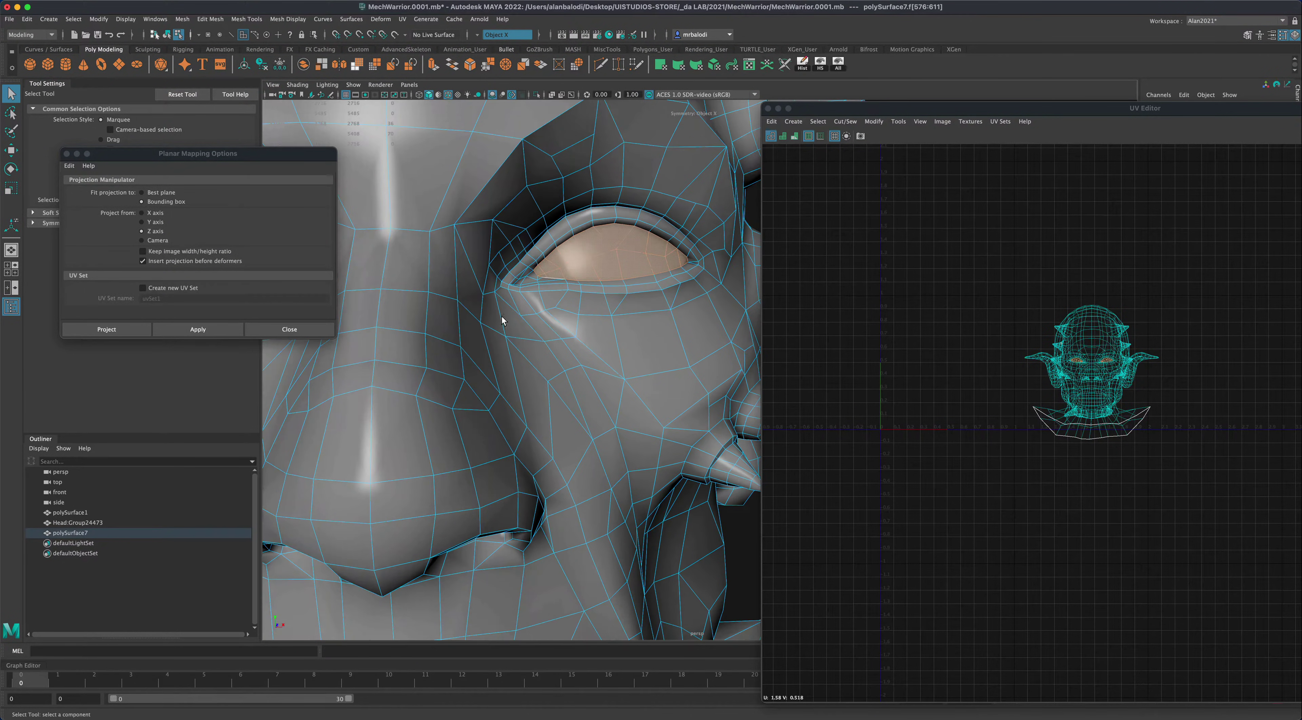
- Apply planar UV mapping to the selected eye faces, projected from the Z axis and fitted to the bounding box
{"action": "left_click_drag", "start_coordinate": [535, 329], "coordinate": [542, 335], "text": "alt"}
{"action": "key", "text": "f"}
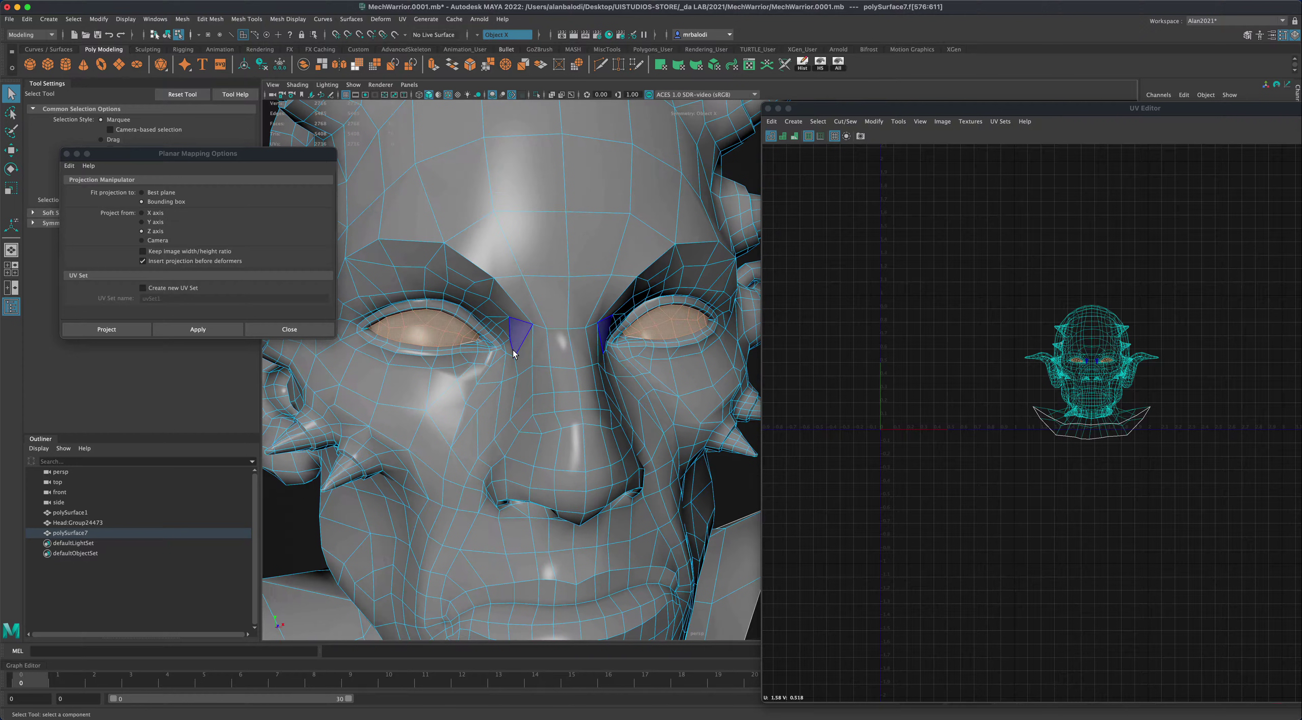
{"action": "left_click", "coordinate": [198, 329]}
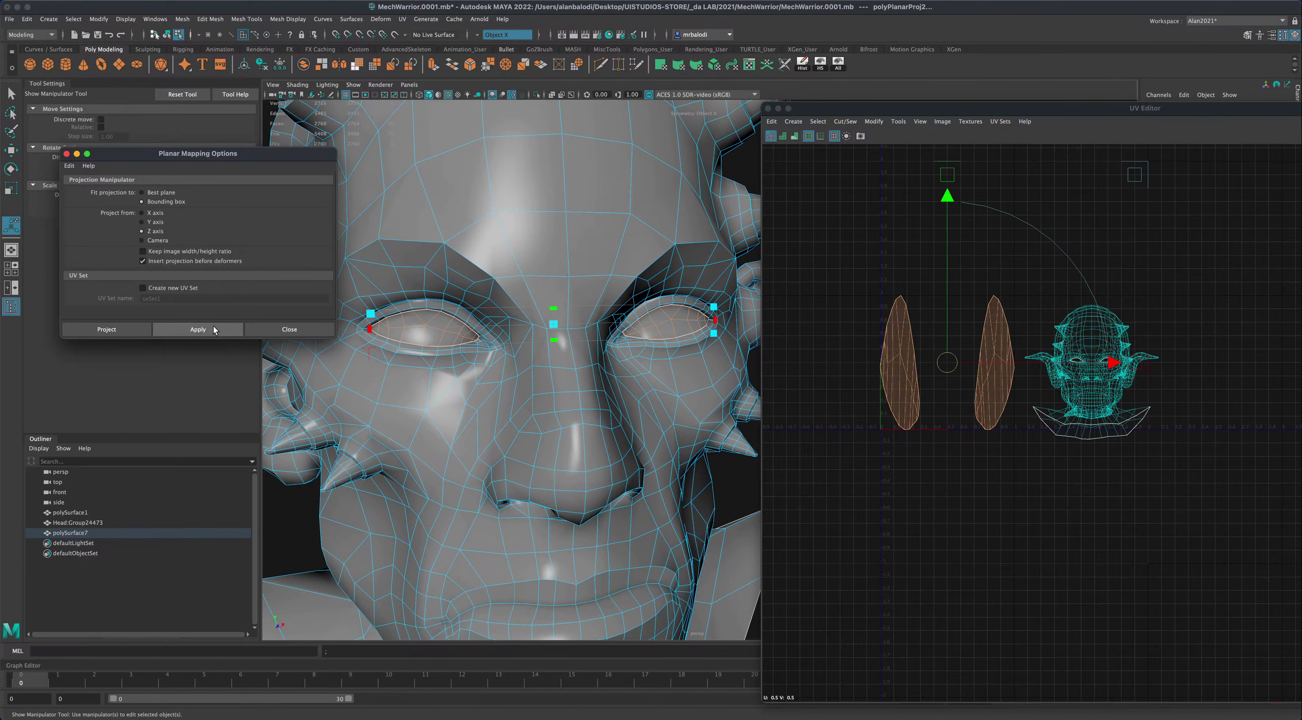
- Unfold the two eye UV shells, choosing to always fix non-manifold geometry
{"action": "left_click_drag", "start_coordinate": [1020, 111], "coordinate": [575, 151]}
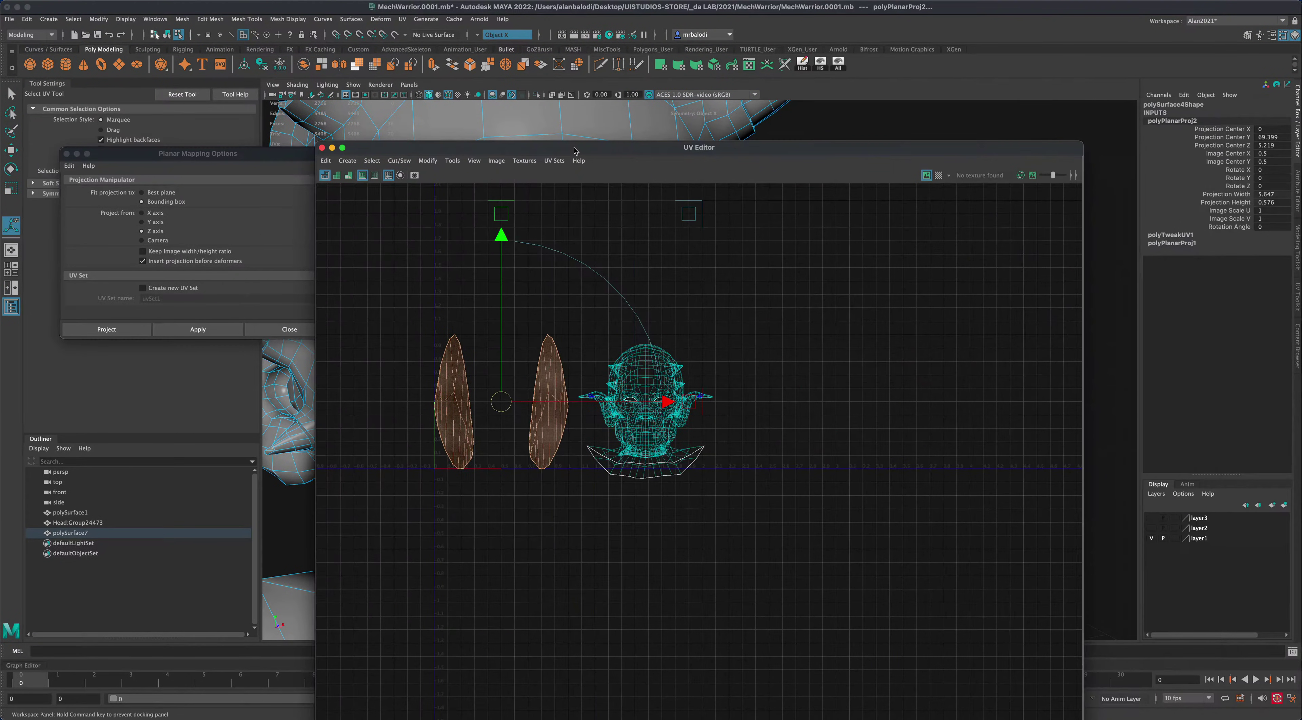
{"action": "left_click", "coordinate": [1298, 302]}
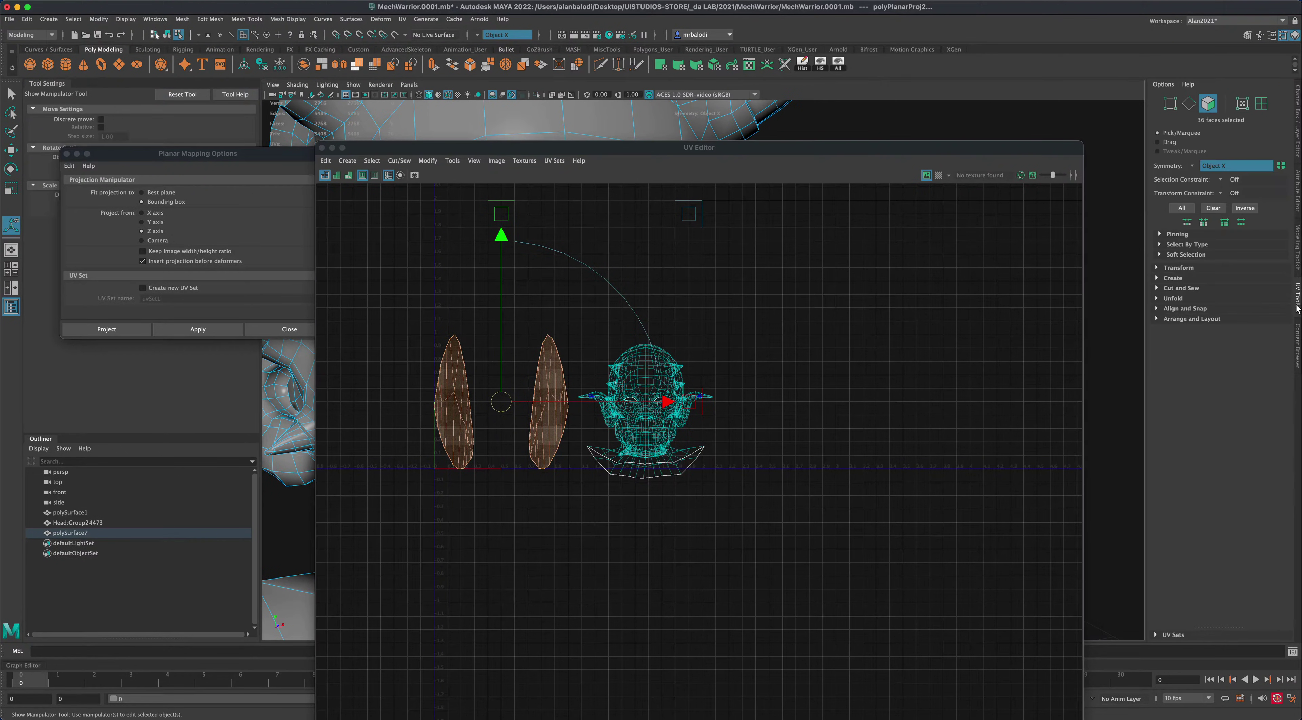
{"action": "left_click", "coordinate": [1173, 298]}
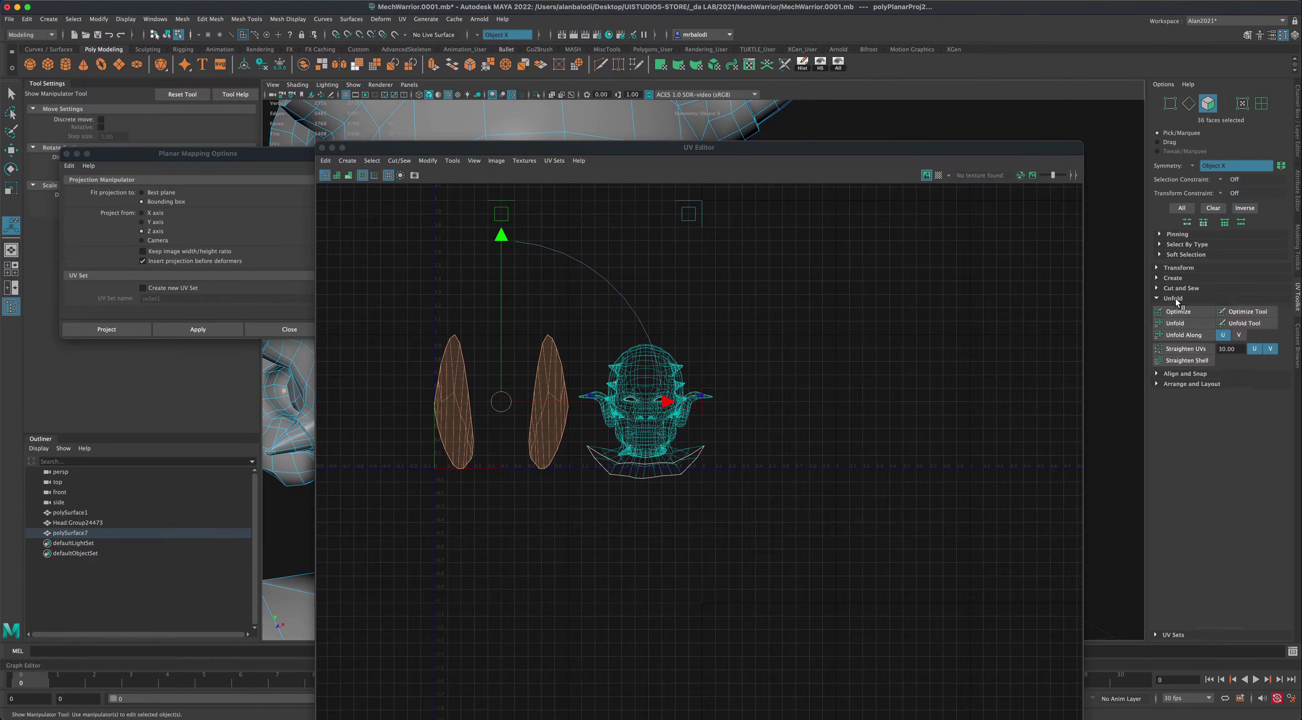
{"action": "left_click", "coordinate": [1176, 322]}
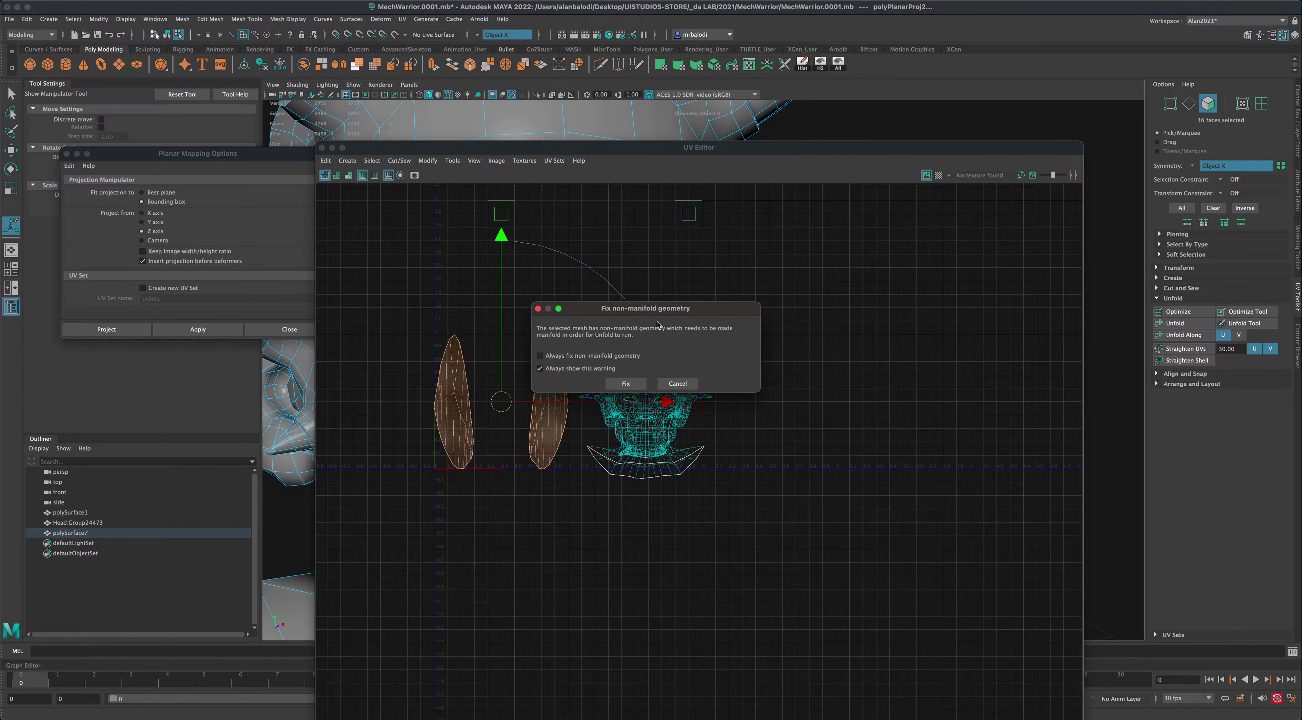
{"action": "left_click_drag", "start_coordinate": [655, 308], "coordinate": [812, 272]}
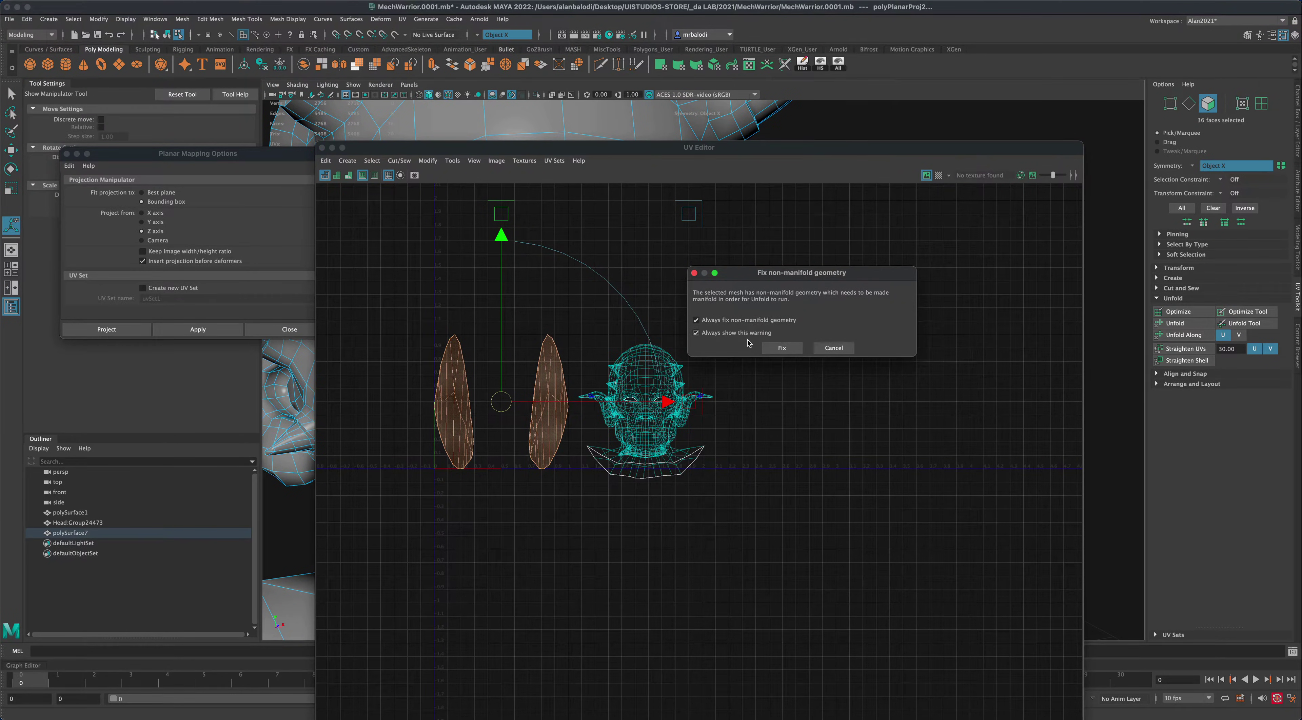
{"action": "left_click", "coordinate": [791, 349]}
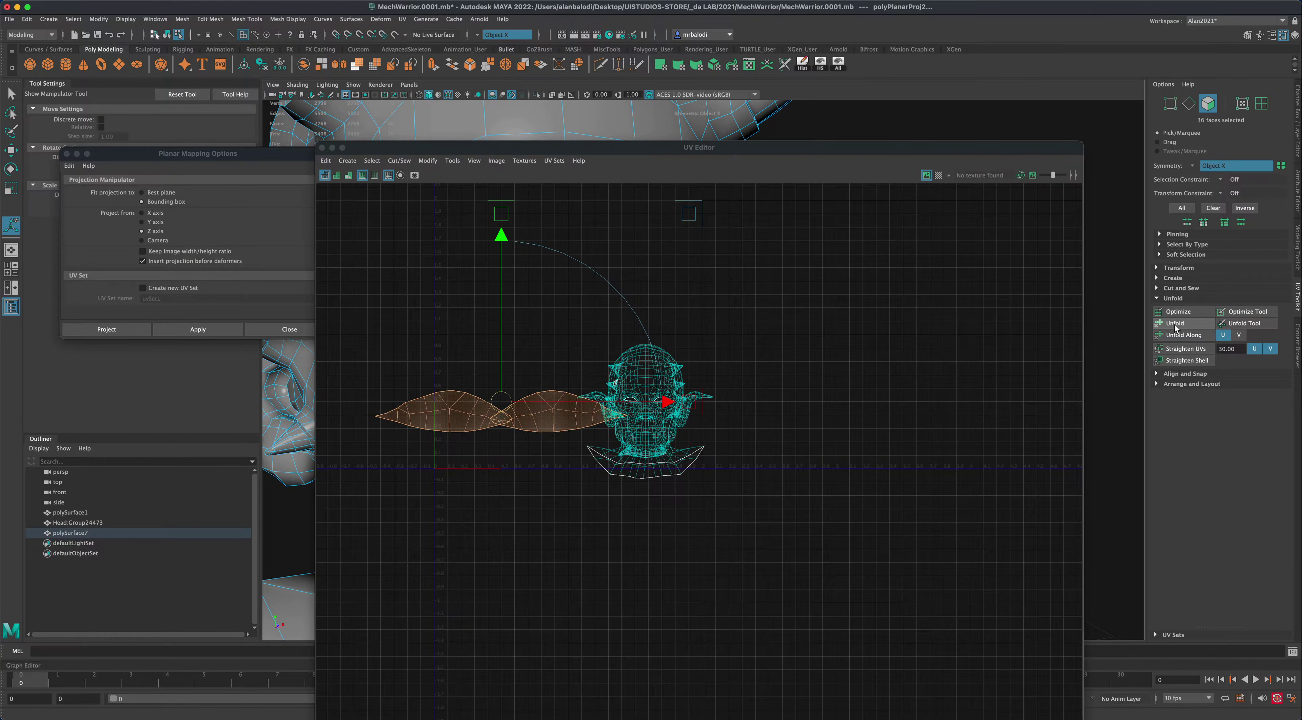
- Show the UV arrange and layout commands and turn selection symmetry off
{"action": "left_click", "coordinate": [1183, 373]}
{"action": "left_click", "coordinate": [1183, 373]}
{"action": "left_click", "coordinate": [1182, 380]}
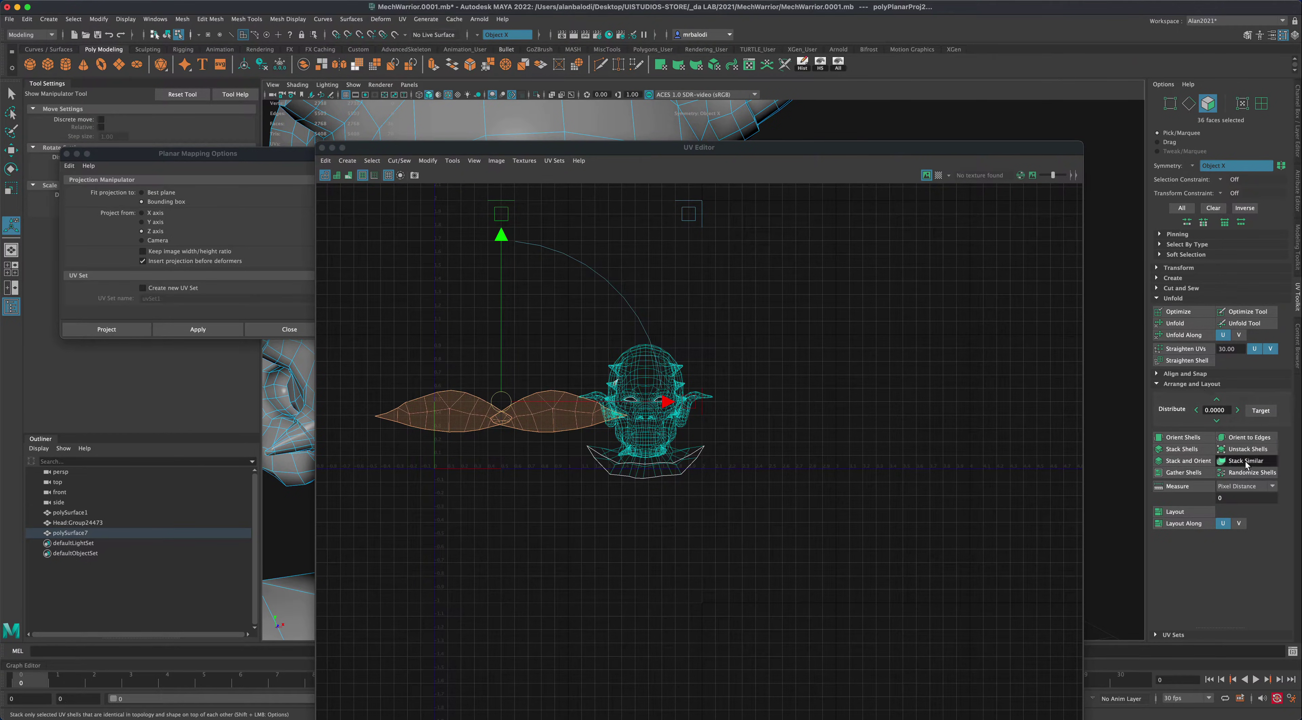
{"action": "key", "text": "q"}
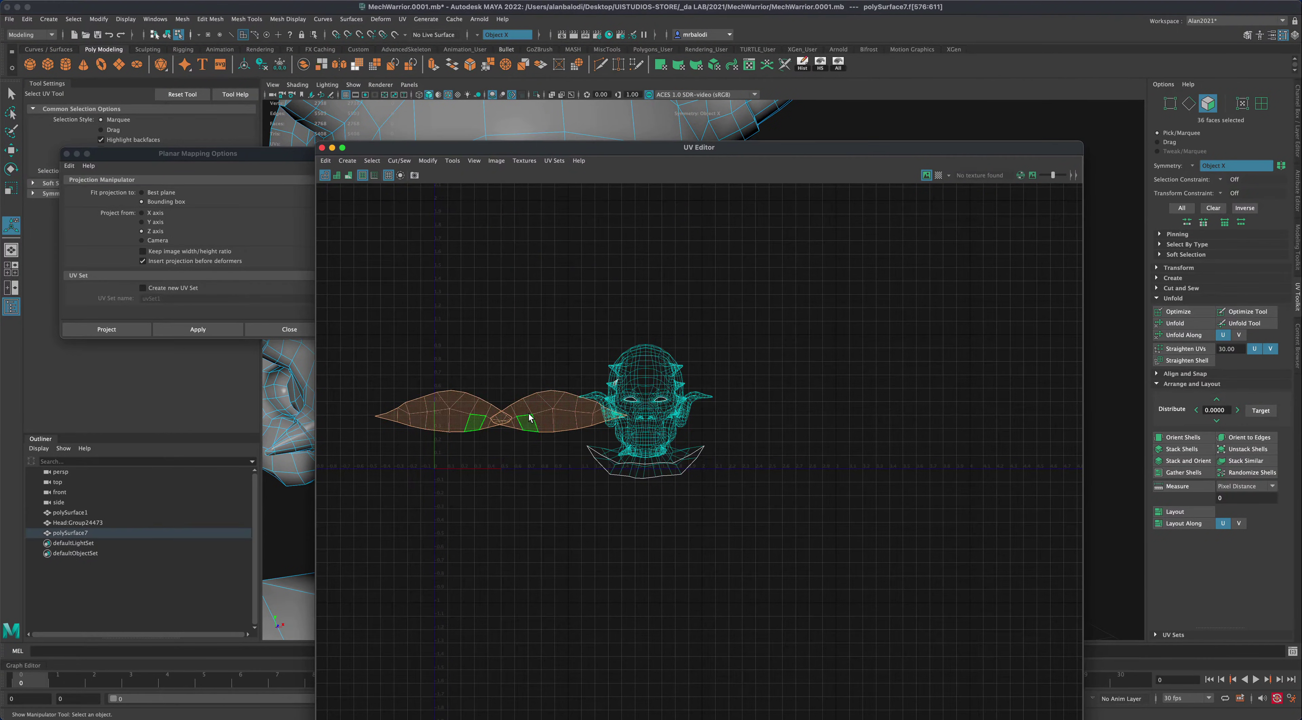
{"action": "left_click", "coordinate": [481, 36]}
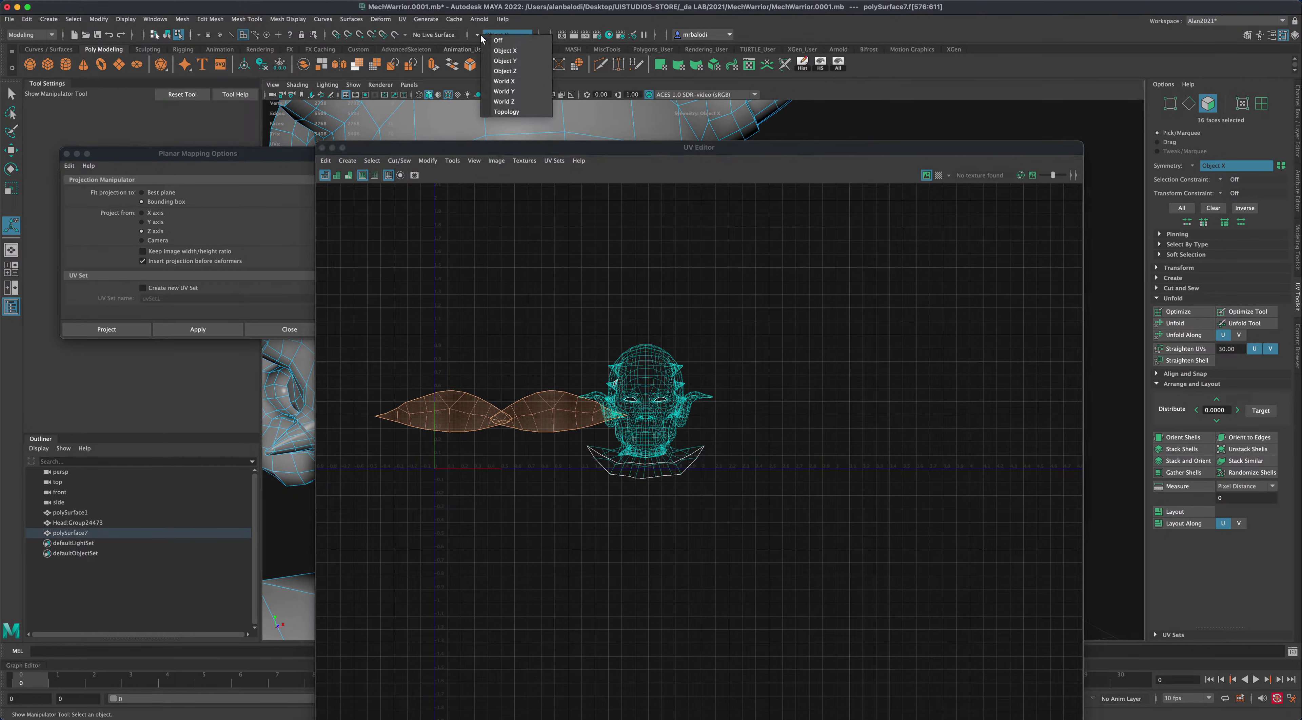
{"action": "left_click", "coordinate": [504, 50]}
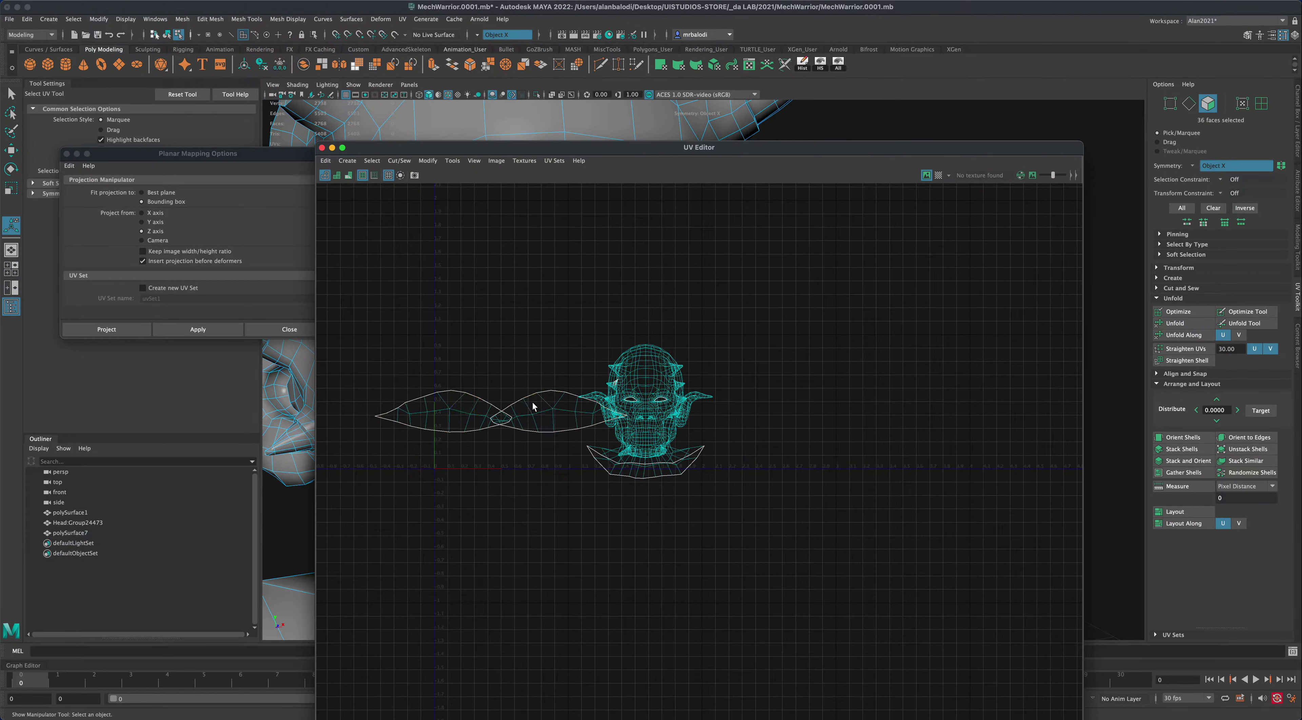
{"action": "left_click", "coordinate": [476, 34]}
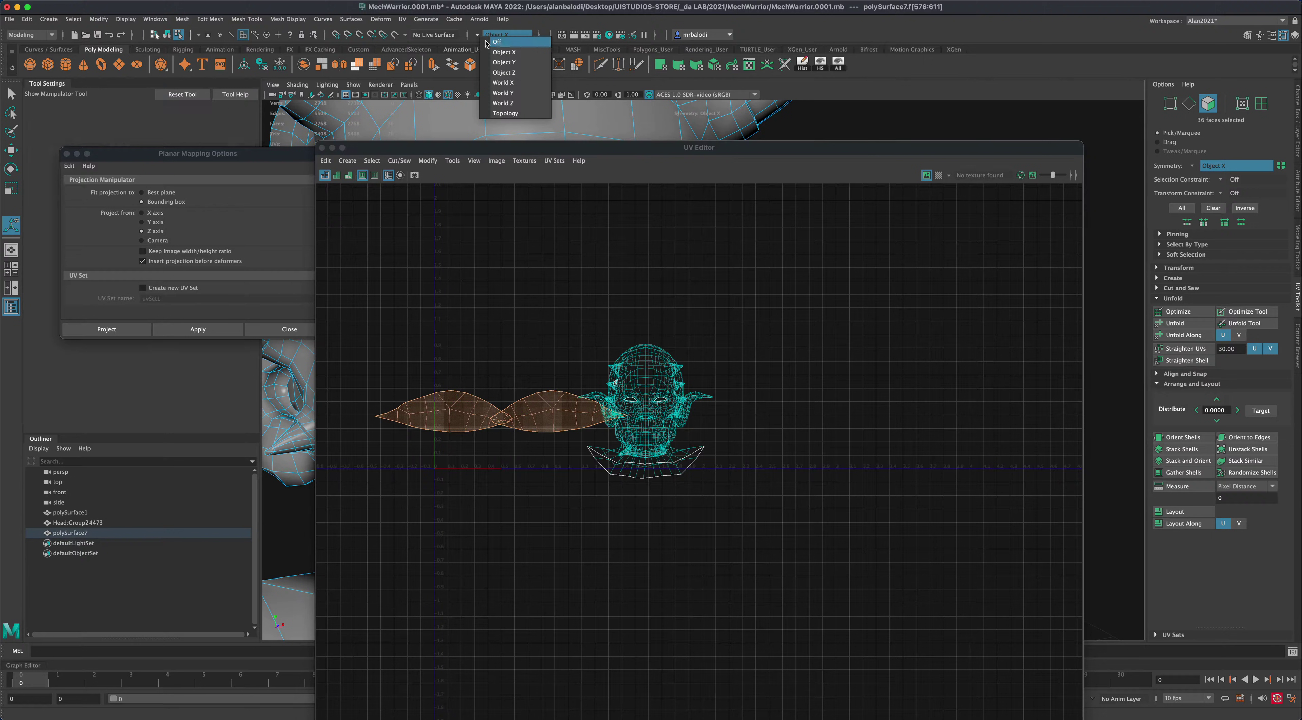
{"action": "left_click", "coordinate": [501, 42]}
- Move one eye's UV shell above the other to about U 0.52, V 0.85, and flip it in U
{"action": "double_click", "coordinate": [526, 402]}
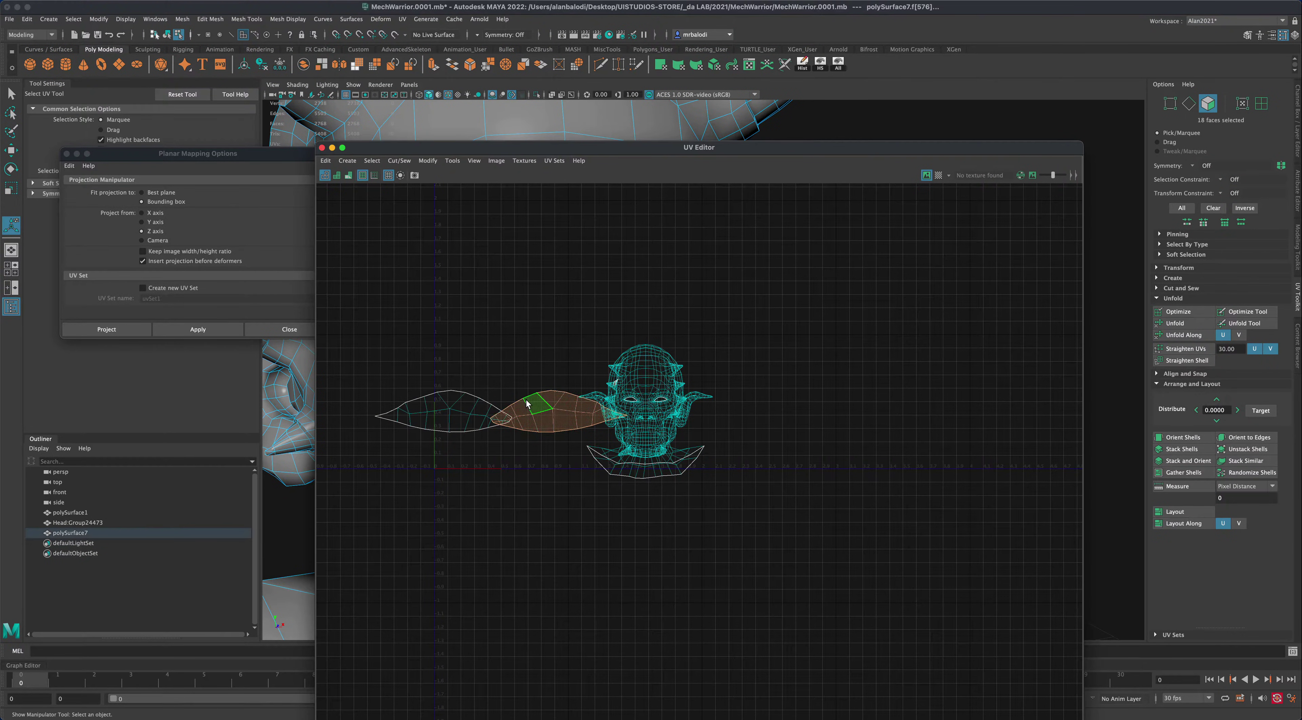
{"action": "key", "text": "w"}
{"action": "left_click_drag", "start_coordinate": [529, 404], "coordinate": [504, 357]}
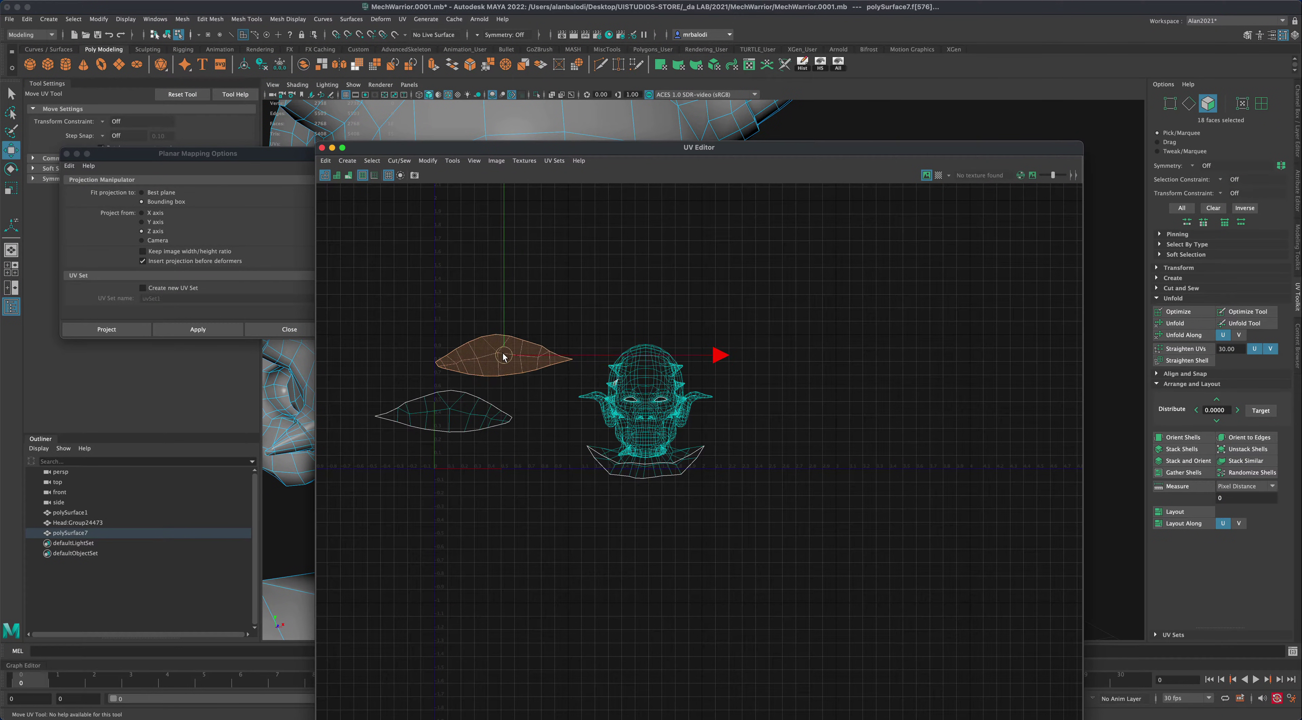
{"action": "left_click", "coordinate": [1169, 267]}
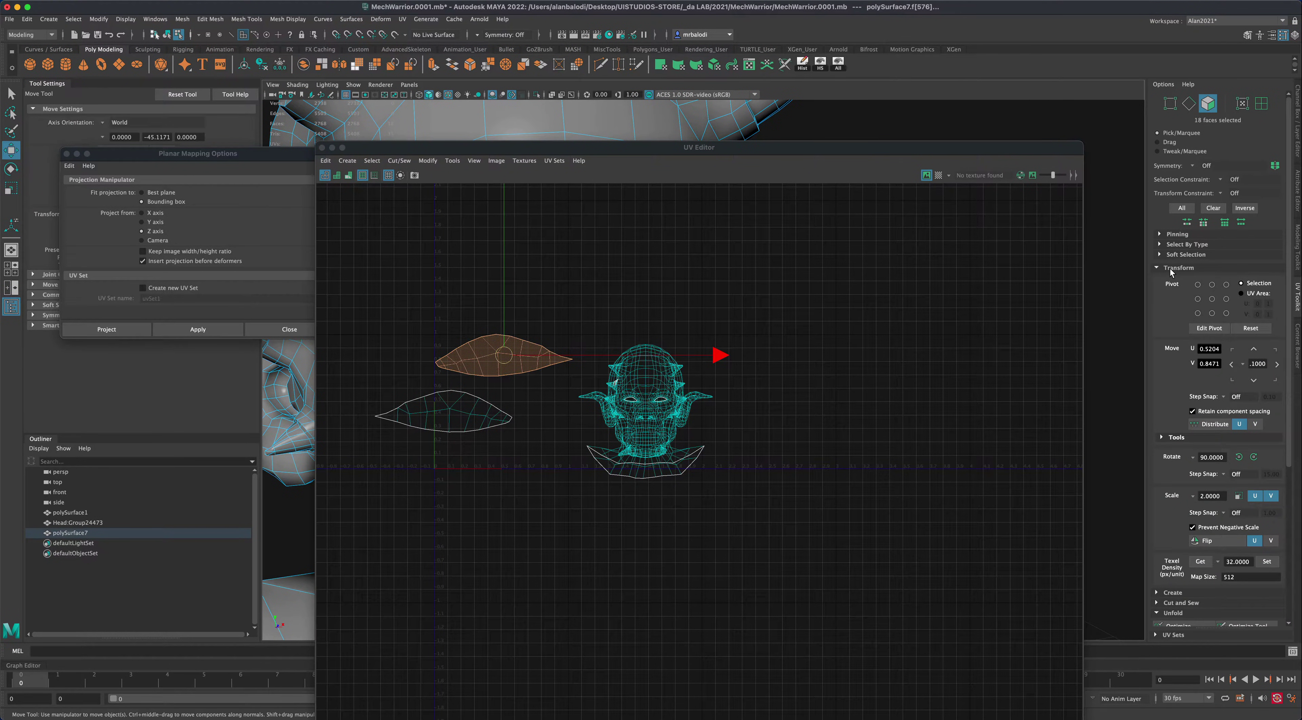
{"action": "left_click", "coordinate": [1211, 541]}
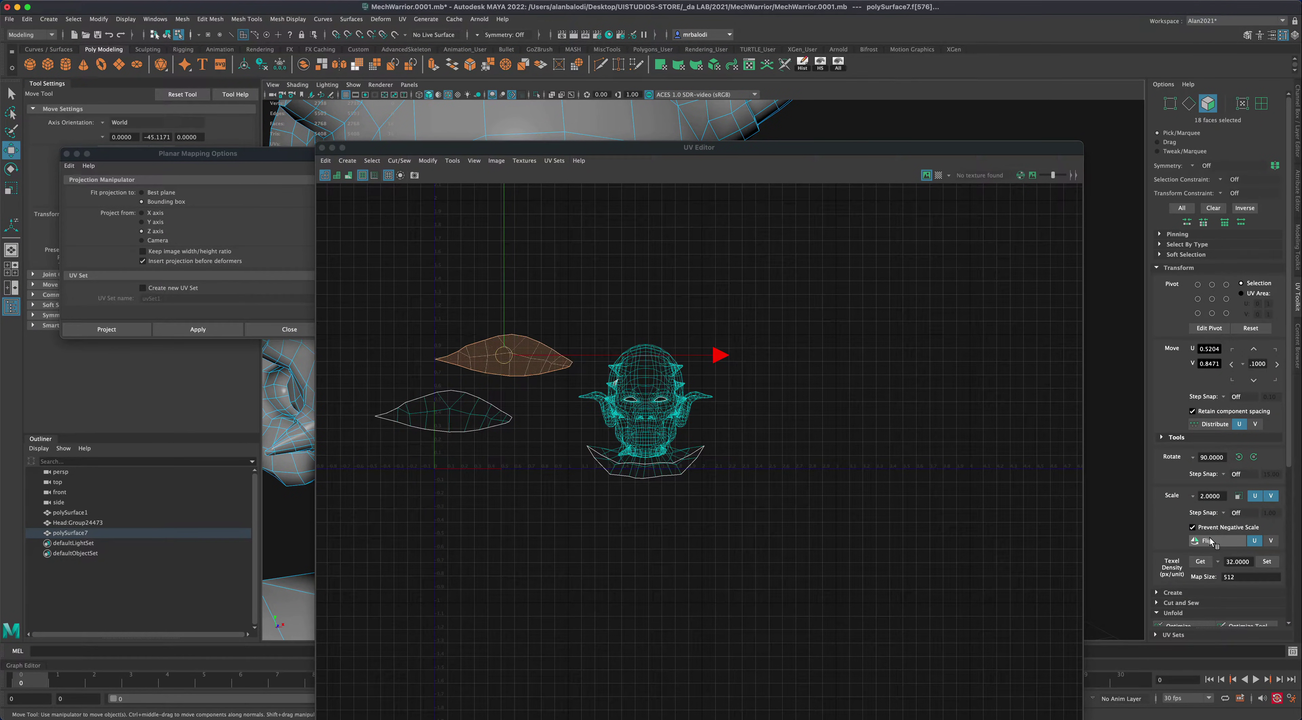
- Select both eye UV shells and stack them on top of each other with Stack Similar
{"action": "left_click", "coordinate": [465, 408], "text": "shift"}
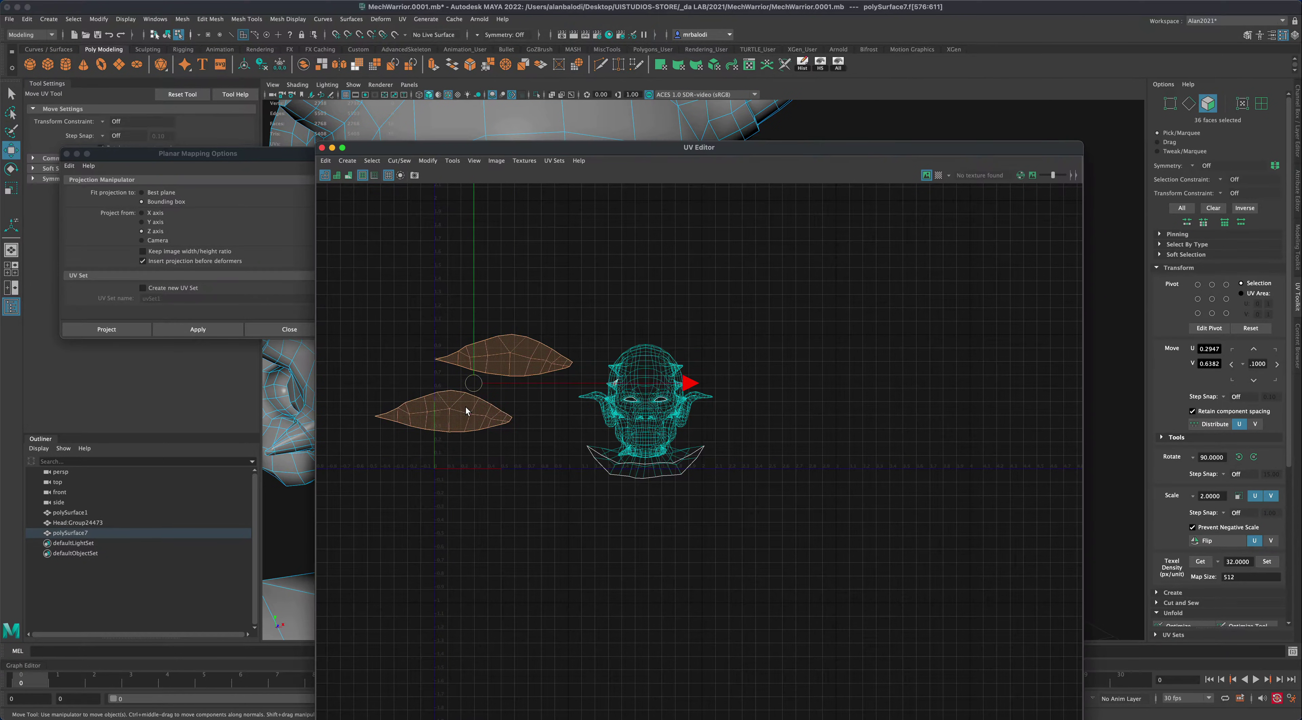
{"action": "scroll", "coordinate": [1176, 565], "scroll_direction": "down", "scroll_amount": 5}
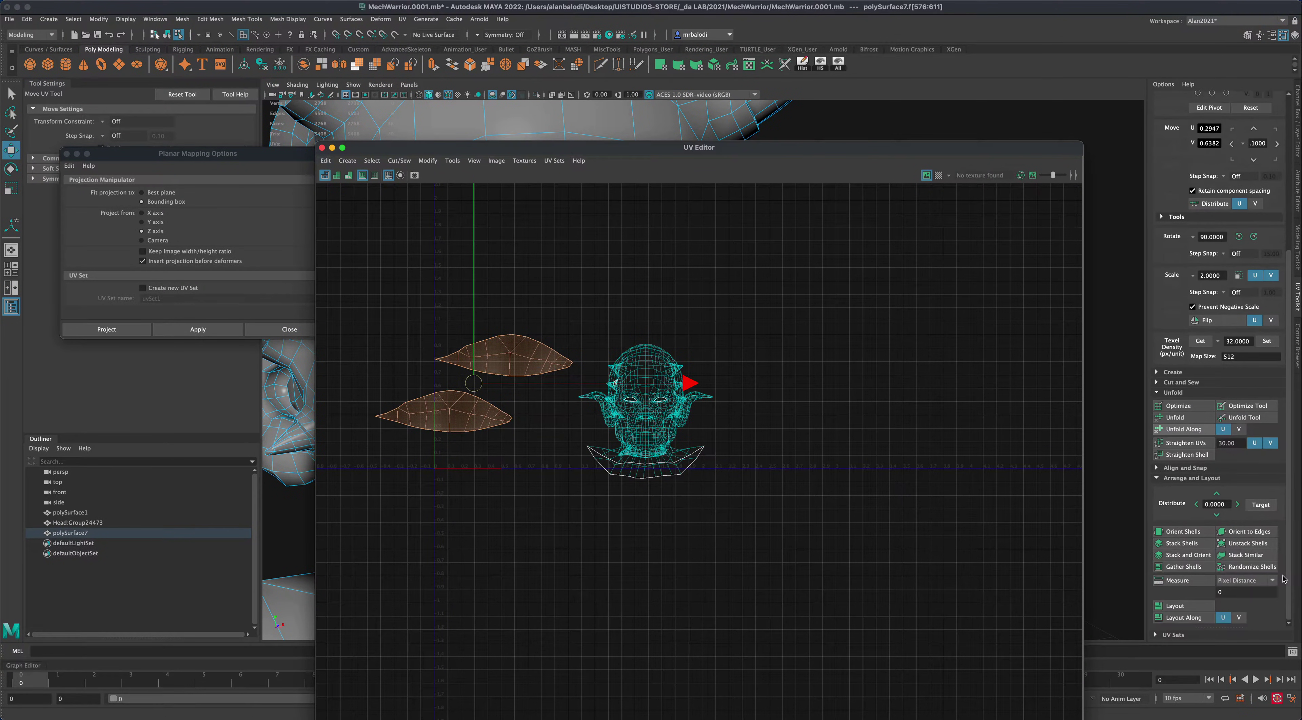
{"action": "left_click", "coordinate": [1245, 555]}
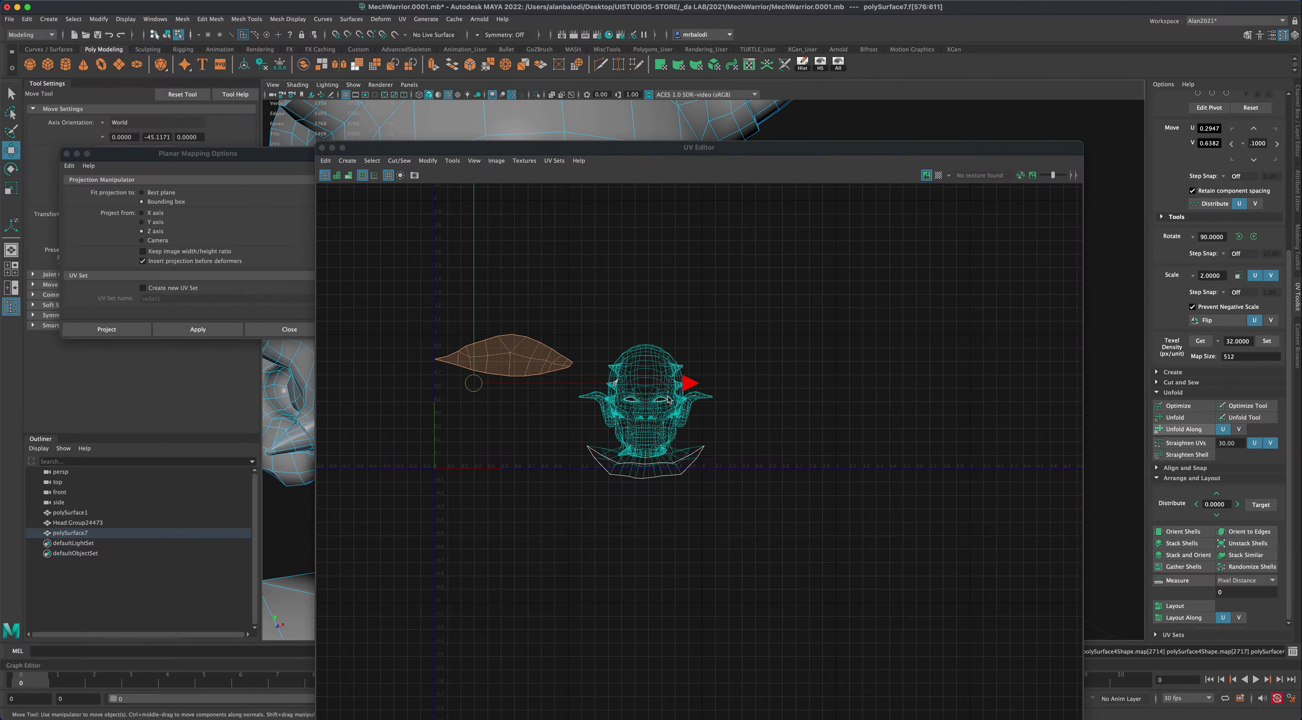
- Move the stacked eye UV shells away from the head shell to about U -0.18, V 1.59
{"action": "left_click", "coordinate": [445, 303]}
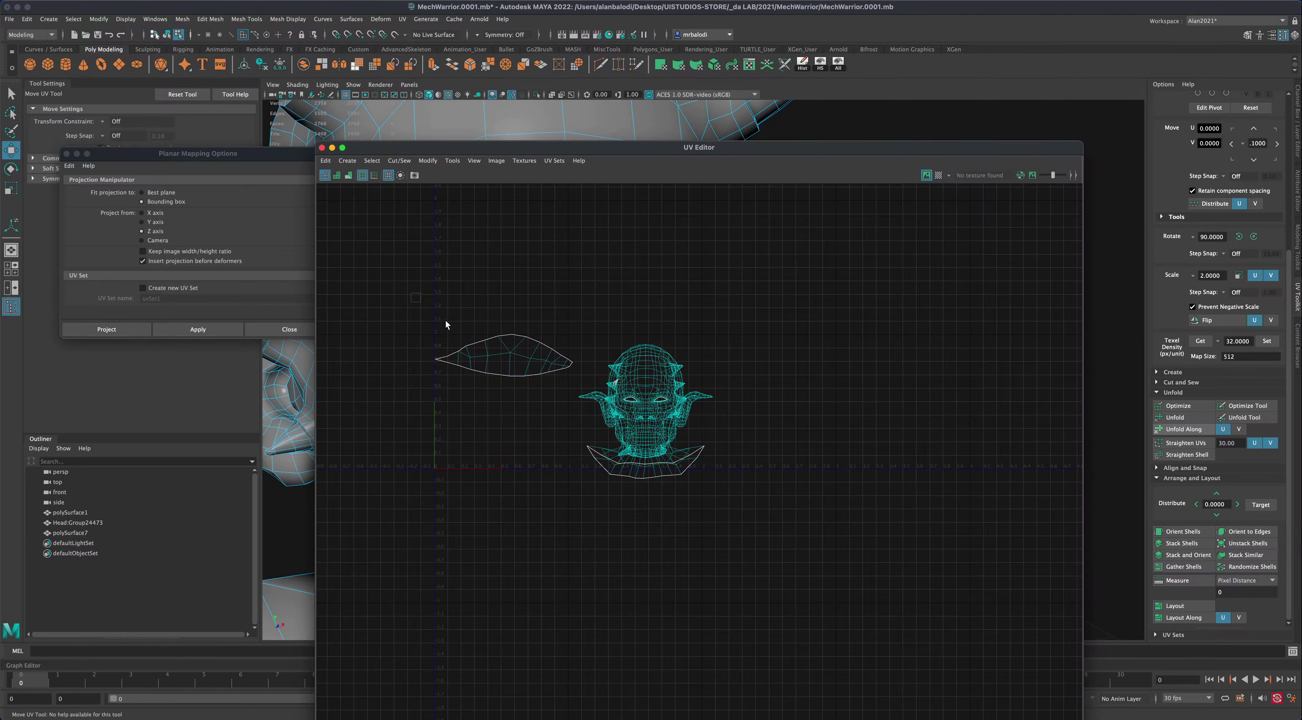
{"action": "left_click", "coordinate": [560, 368]}
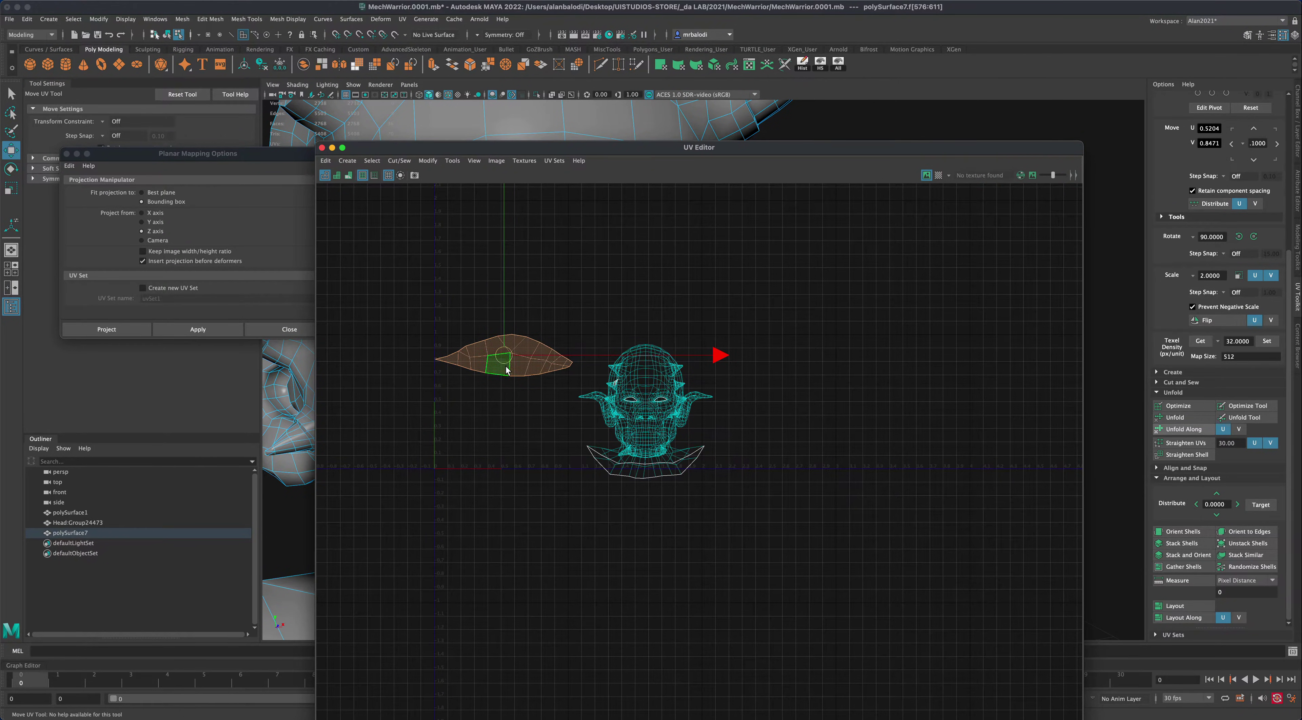
{"action": "left_click_drag", "start_coordinate": [506, 360], "coordinate": [411, 259]}
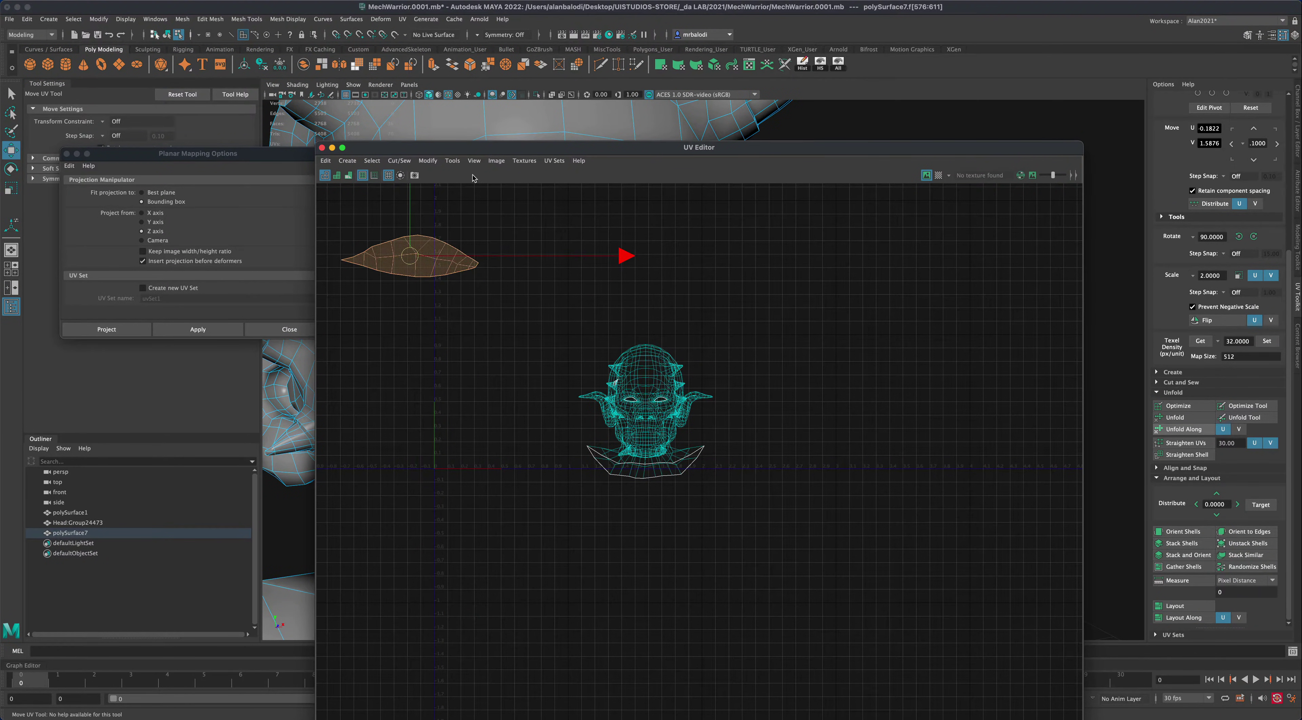
- Place the UV Editor beside the model and bring the whole head into view in the perspective view
{"action": "left_click_drag", "start_coordinate": [475, 153], "coordinate": [918, 164]}
{"action": "scroll", "coordinate": [580, 410], "scroll_direction": "down", "scroll_amount": 5}
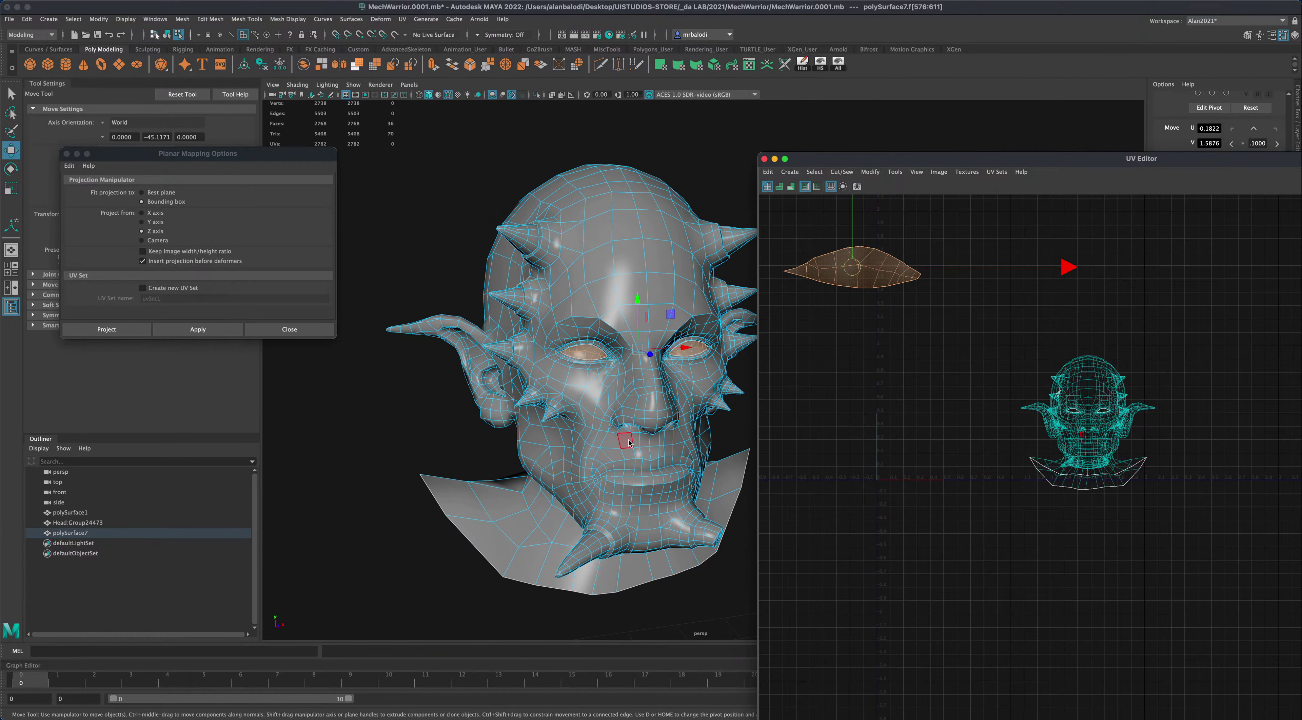
{"action": "left_click_drag", "start_coordinate": [628, 443], "coordinate": [686, 338], "text": "alt"}
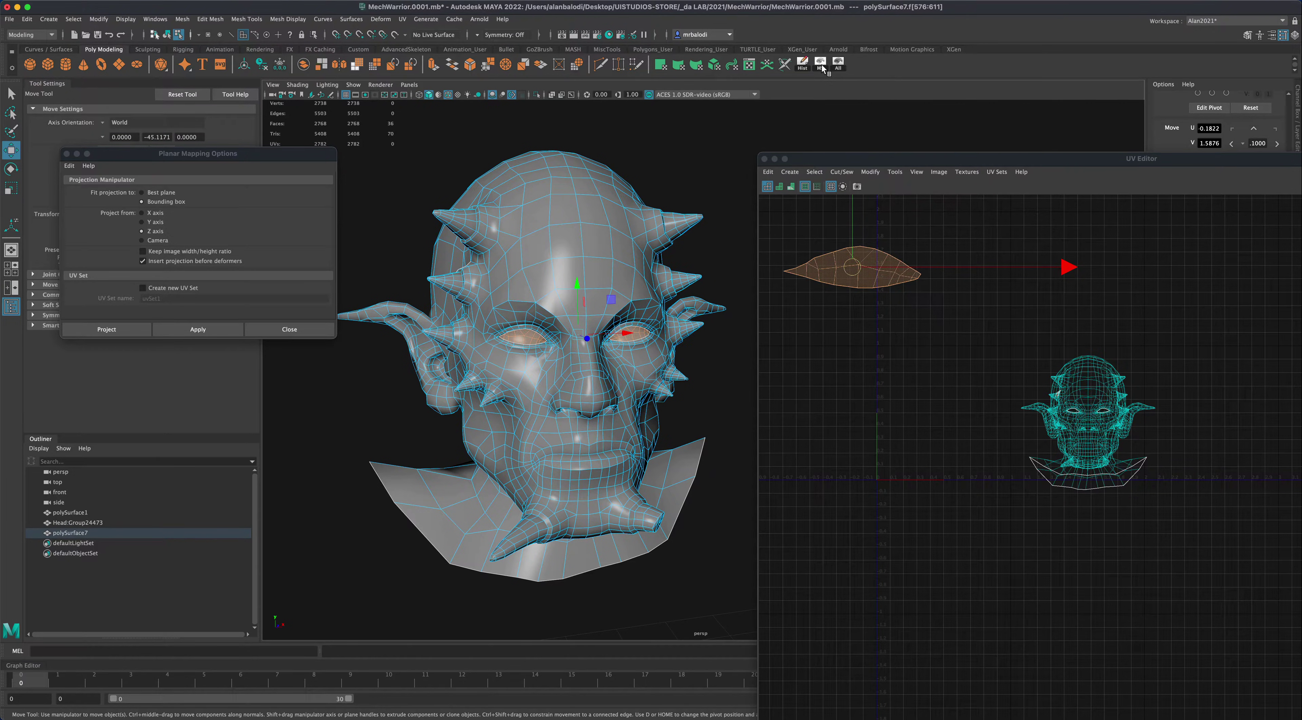
{"action": "left_click", "coordinate": [126, 19]}
{"action": "mouse_move", "coordinate": [155, 74]}
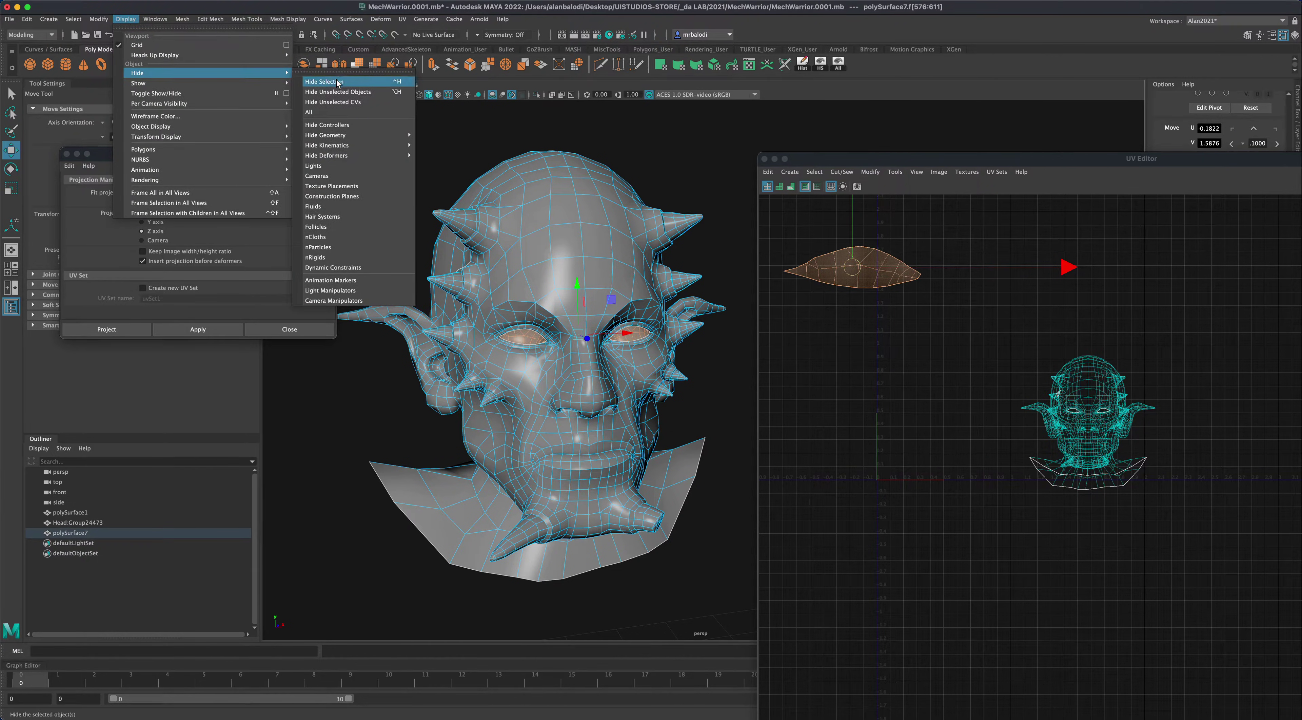
- Hide the selected eye faces so the head's eye openings are empty
{"action": "left_click", "coordinate": [823, 66]}
{"action": "left_click", "coordinate": [820, 63]}
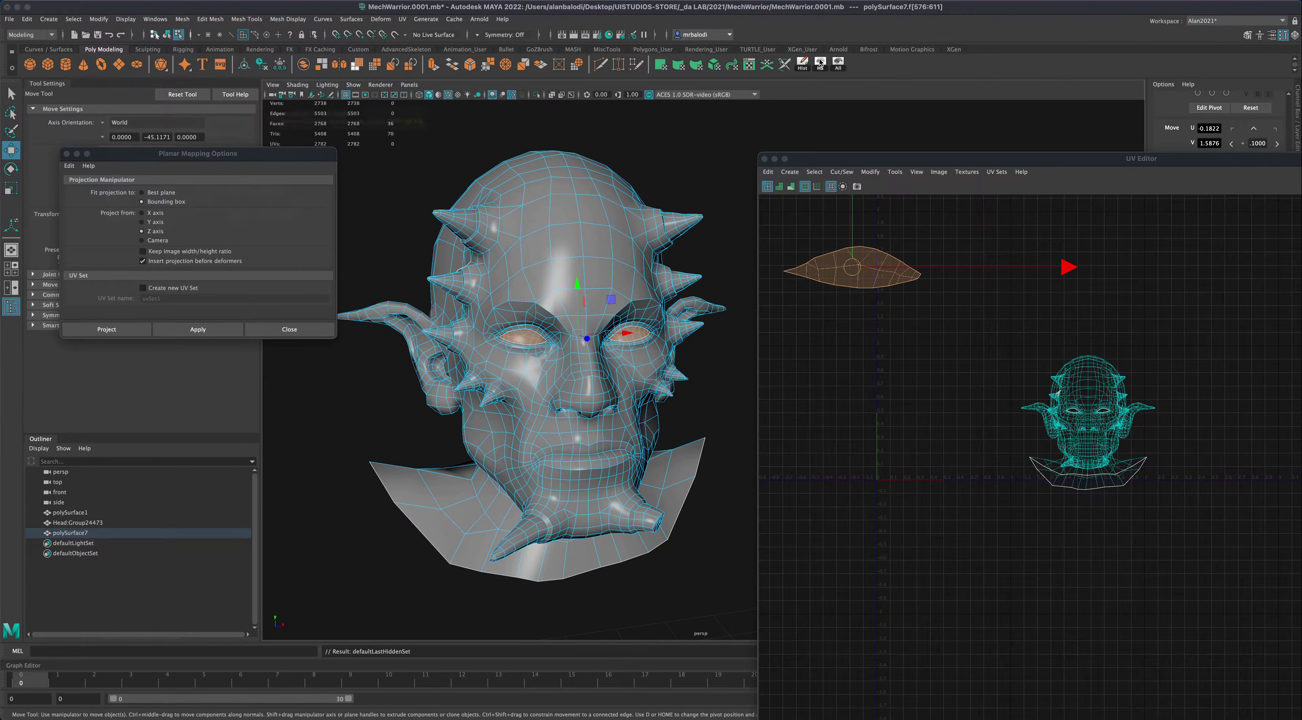
{"action": "left_click_drag", "start_coordinate": [717, 276], "coordinate": [653, 330], "text": "alt"}
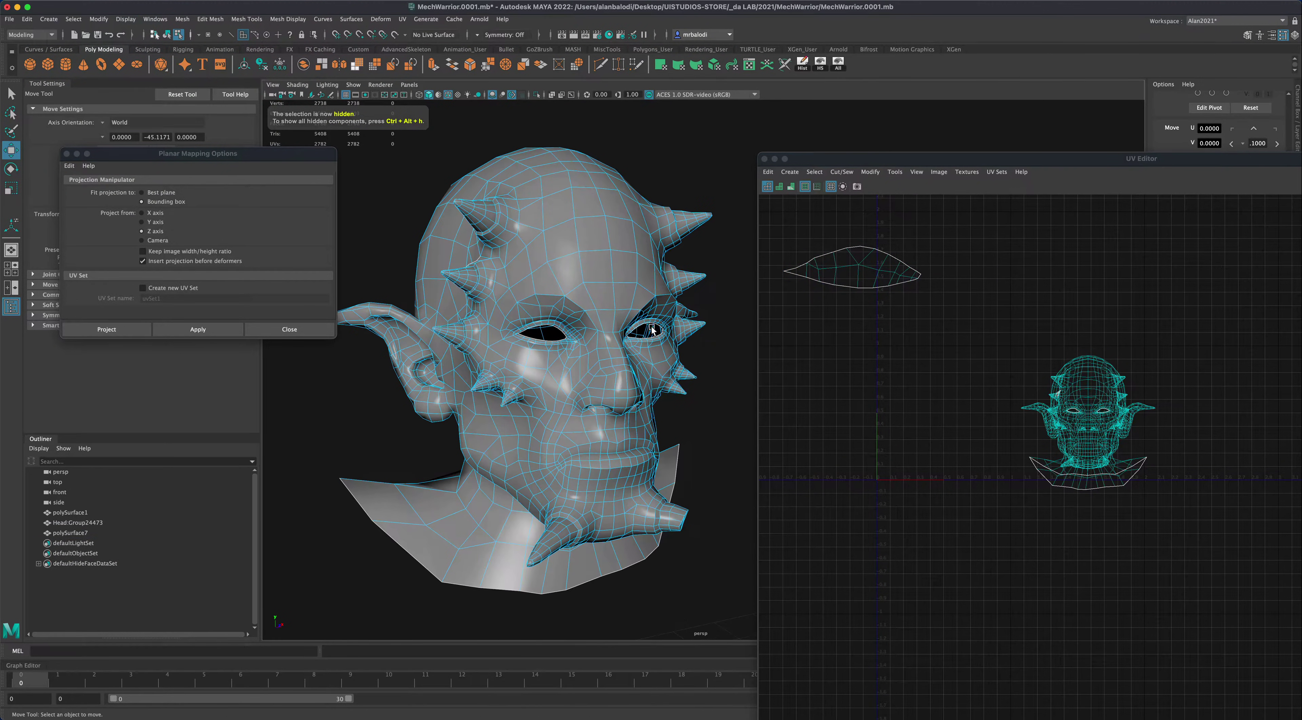
{"action": "left_click_drag", "start_coordinate": [726, 383], "coordinate": [592, 324], "text": "alt"}
{"action": "left_click_drag", "start_coordinate": [710, 379], "coordinate": [467, 255], "text": "alt"}
- Activate the Select tool and turn on Object X symmetry for selecting
{"action": "left_click", "coordinate": [10, 93]}
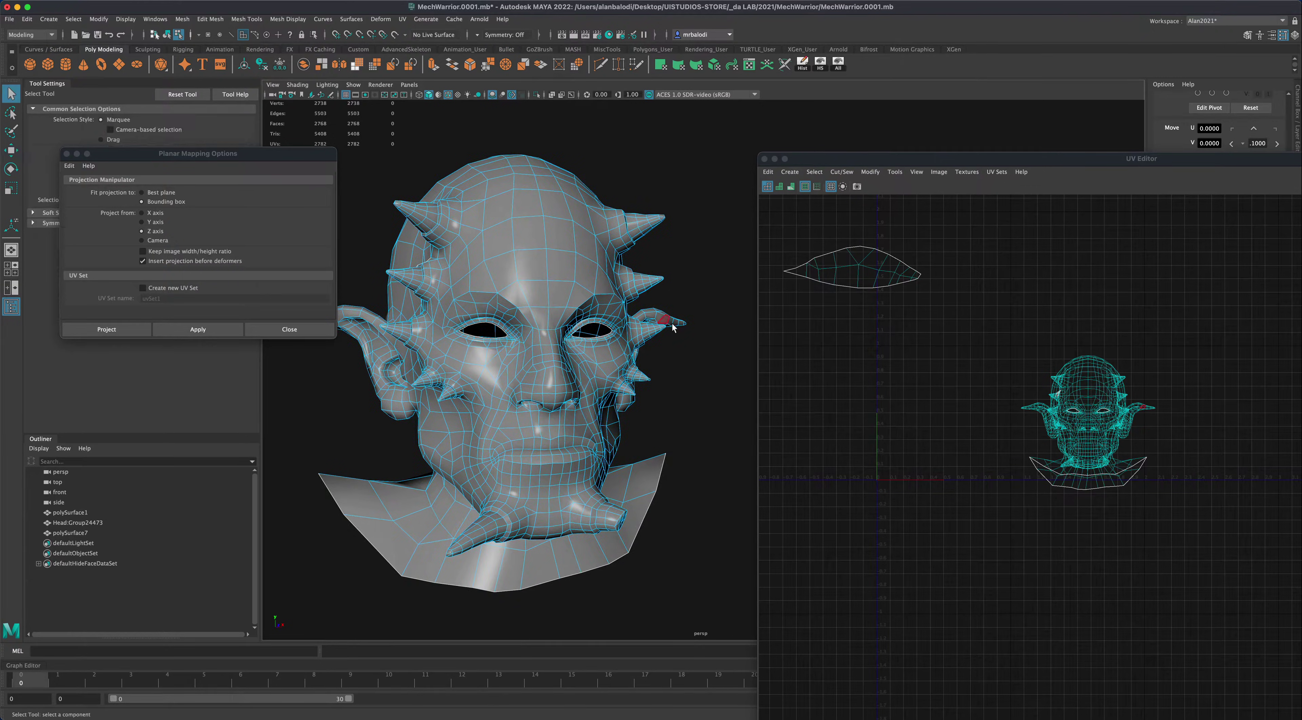
{"action": "left_click_drag", "start_coordinate": [665, 319], "coordinate": [546, 86], "text": "alt"}
{"action": "left_click", "coordinate": [478, 35]}
{"action": "left_click", "coordinate": [505, 48]}
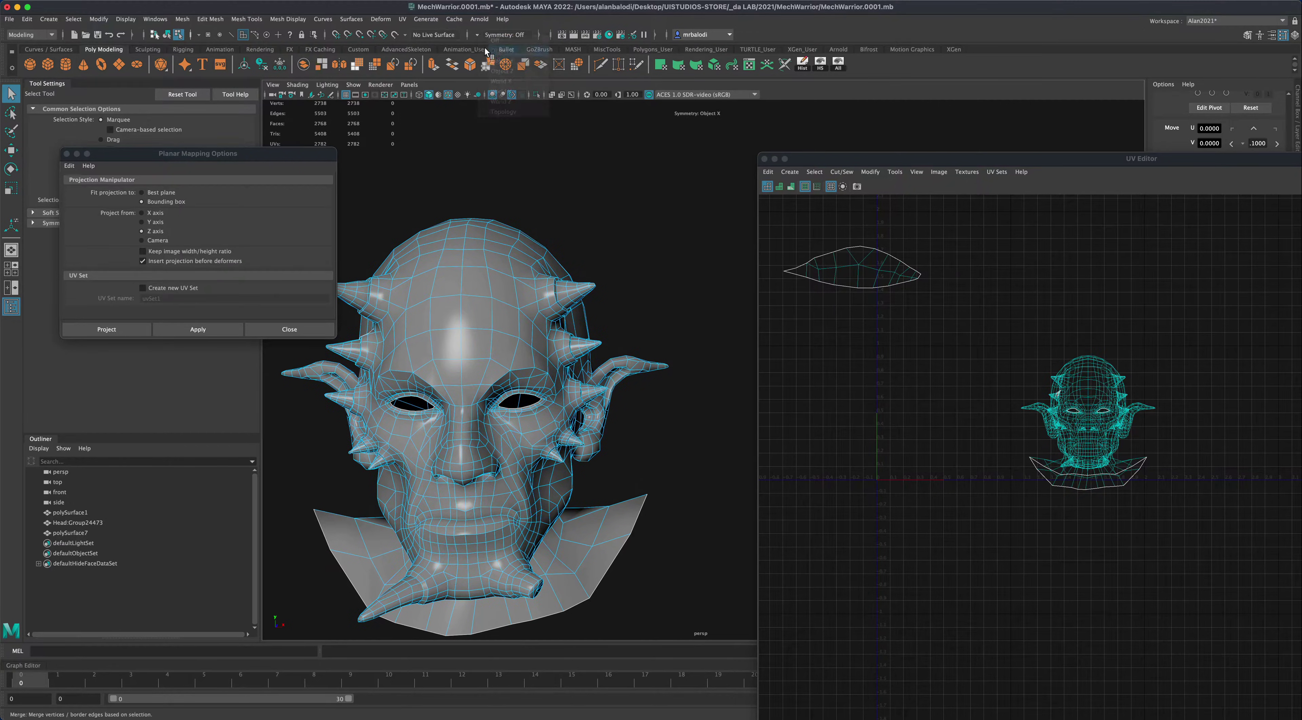
- Select the faces of the uppermost pair of forehead horns and planar-map them along the Z axis, keeping the image width/height ratio
{"action": "scroll", "coordinate": [599, 223], "scroll_direction": "up", "scroll_amount": 4}
{"action": "left_click_drag", "start_coordinate": [600, 225], "coordinate": [620, 229], "text": "alt"}
{"action": "left_click_drag", "start_coordinate": [636, 235], "coordinate": [575, 279]}
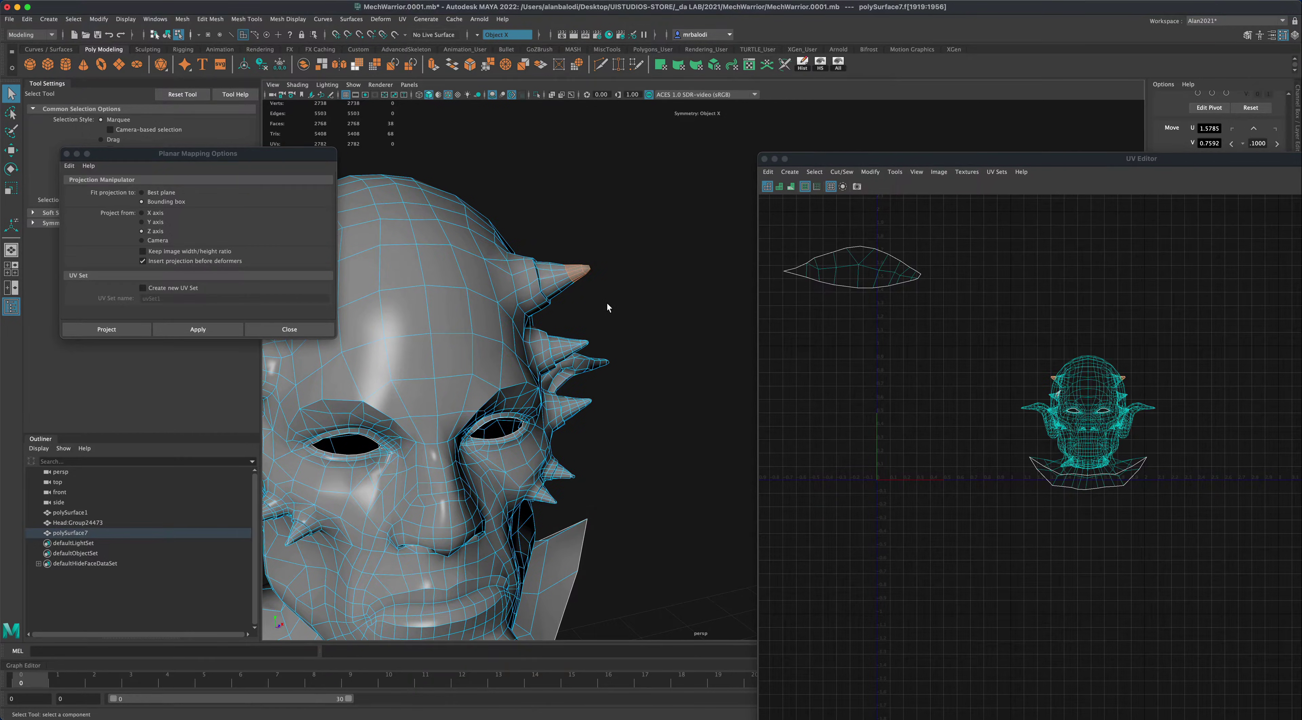
{"action": "key", "text": "shift+period"}
{"action": "key", "text": "shift+period"}
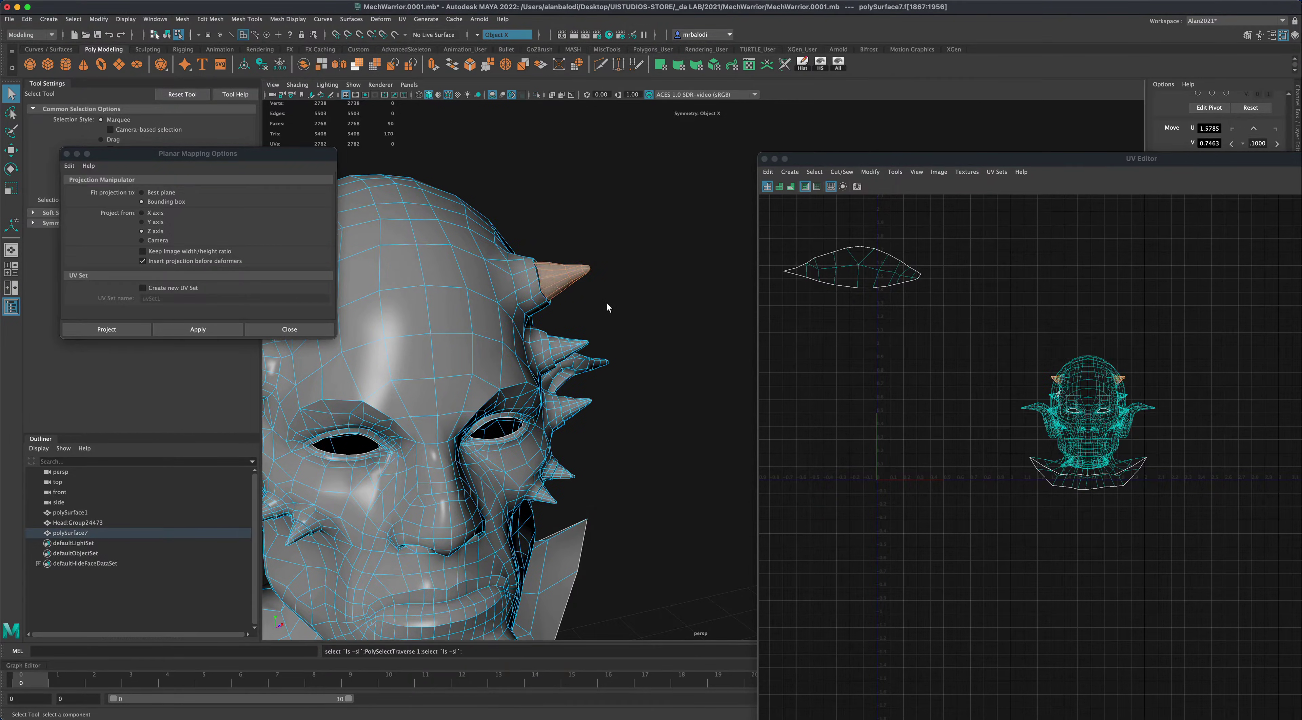
{"action": "left_click_drag", "start_coordinate": [607, 305], "coordinate": [644, 287], "text": "alt"}
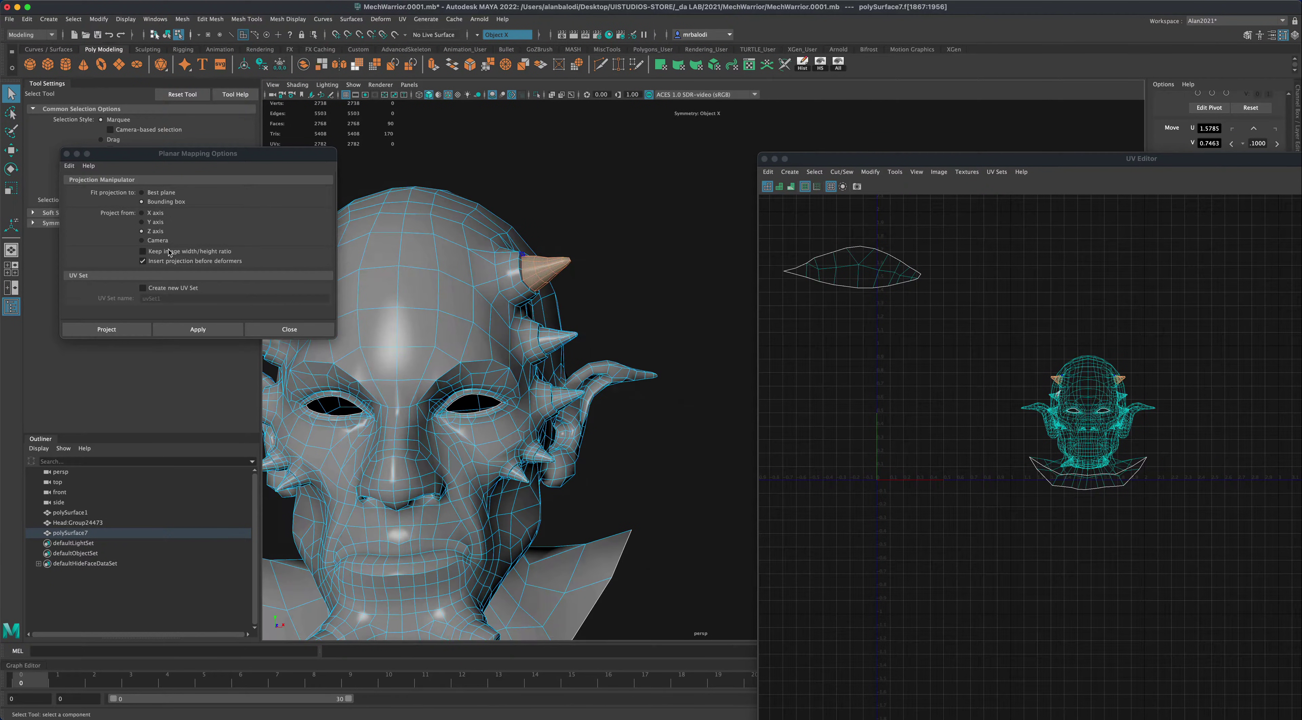
{"action": "left_click", "coordinate": [186, 328]}
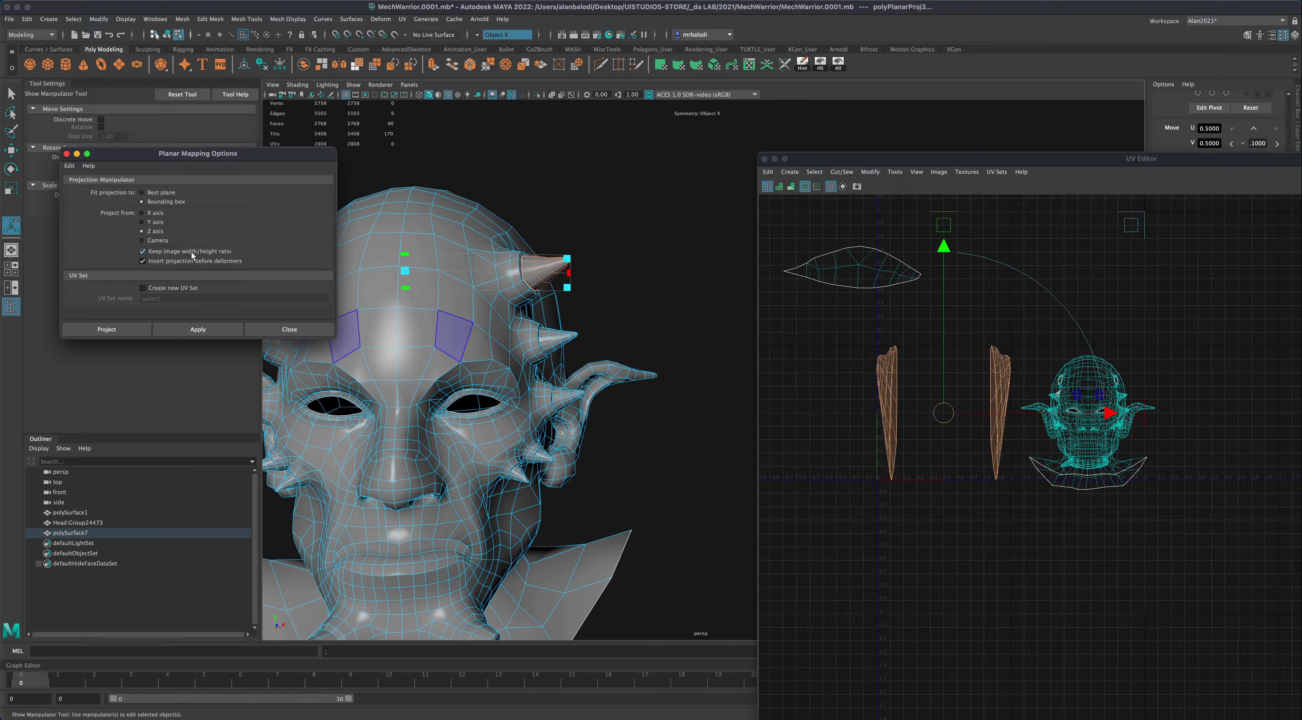
{"action": "left_click", "coordinate": [215, 333]}
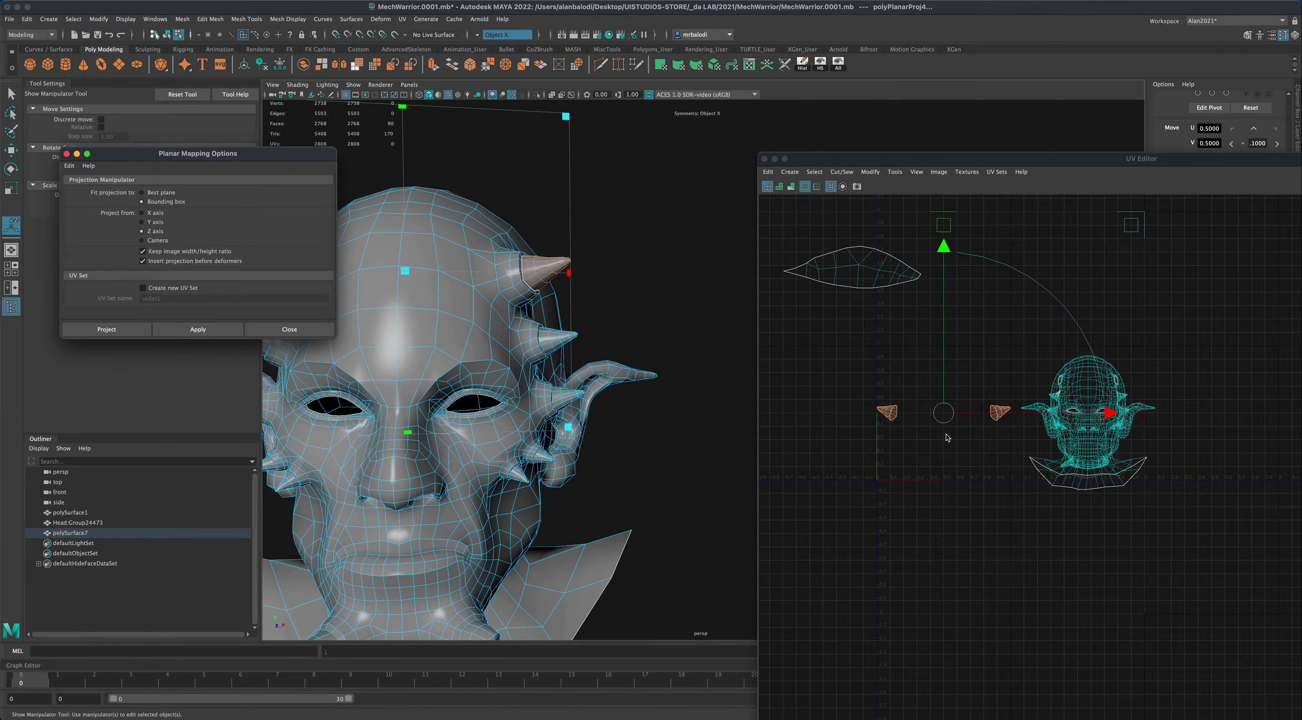
- Move the uppermost horn pair's UV shells below the UV grid origin to about U 0.49, V -0.32
{"action": "left_click", "coordinate": [921, 429]}
{"action": "key", "text": "w"}
{"action": "left_click_drag", "start_coordinate": [944, 415], "coordinate": [938, 523]}
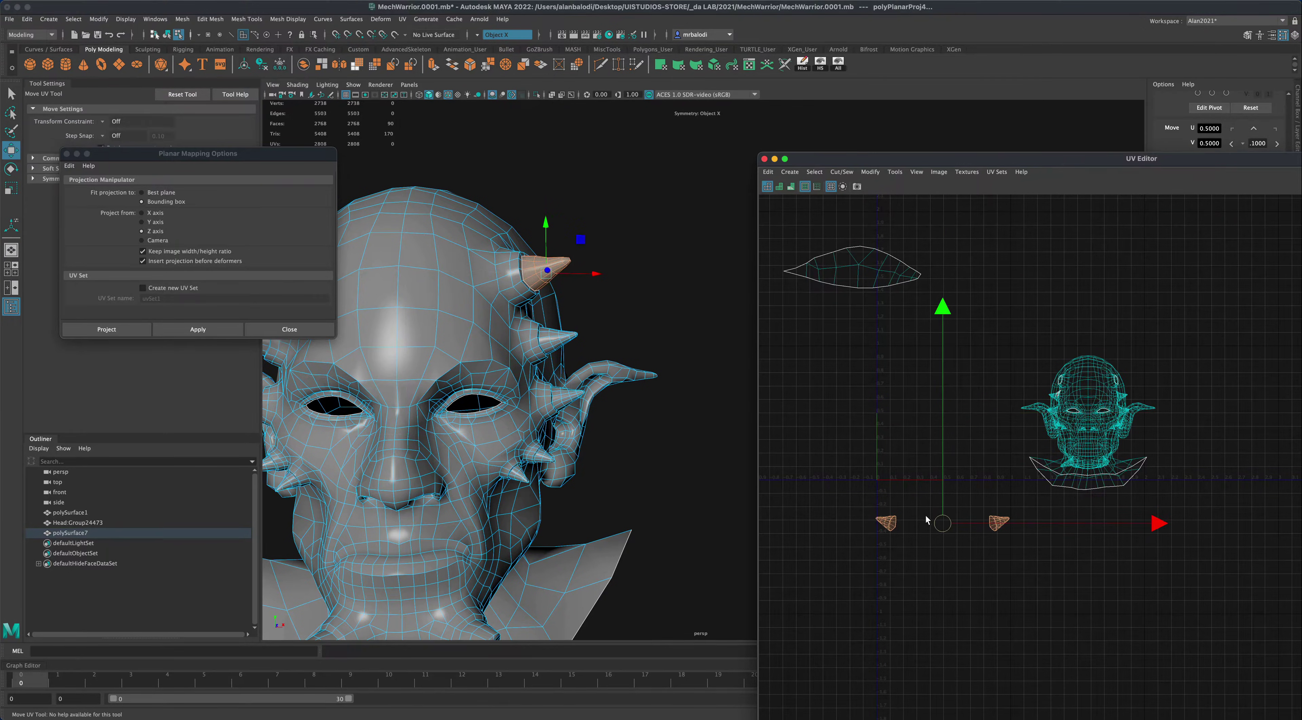
- Planar-map the second horn pair along the Z axis and move its UV shells to about U 0.51, V -0.56
{"action": "left_click_drag", "start_coordinate": [658, 325], "coordinate": [641, 315], "text": "alt"}
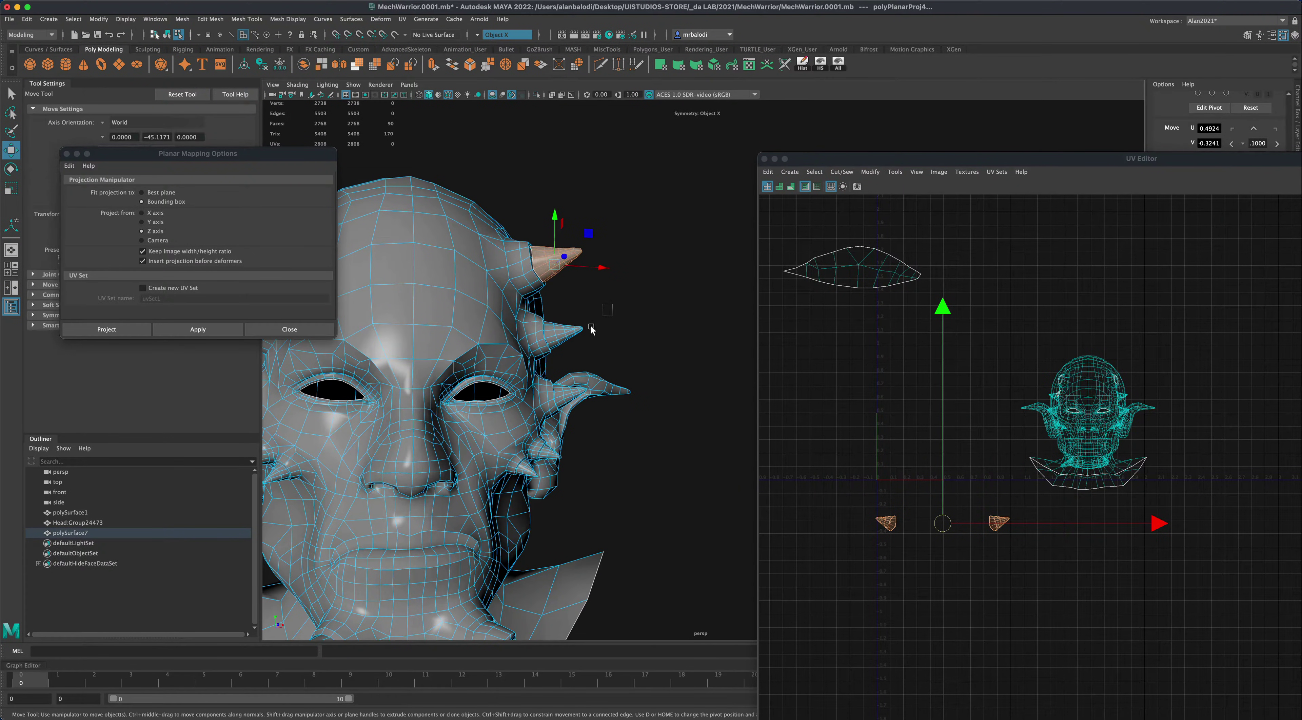
{"action": "left_click_drag", "start_coordinate": [563, 353], "coordinate": [562, 353]}
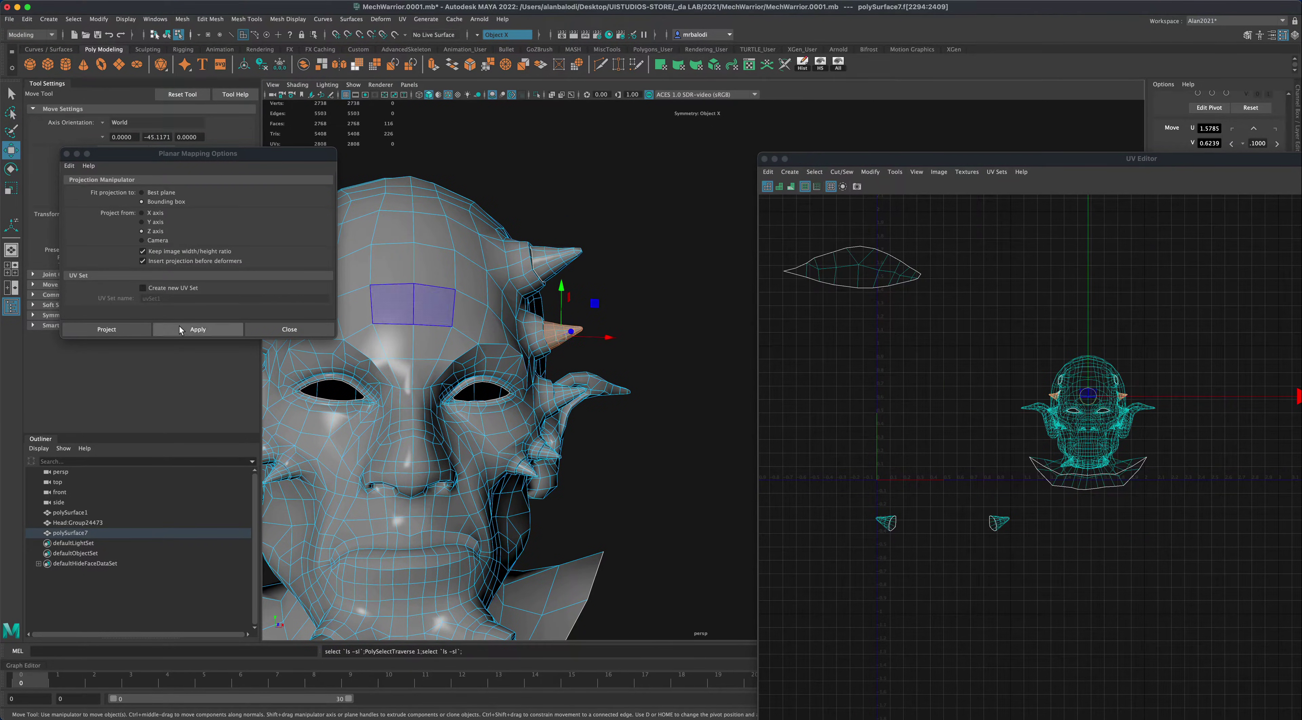
{"action": "left_click", "coordinate": [198, 329]}
{"action": "left_click", "coordinate": [910, 431]}
{"action": "key", "text": "w"}
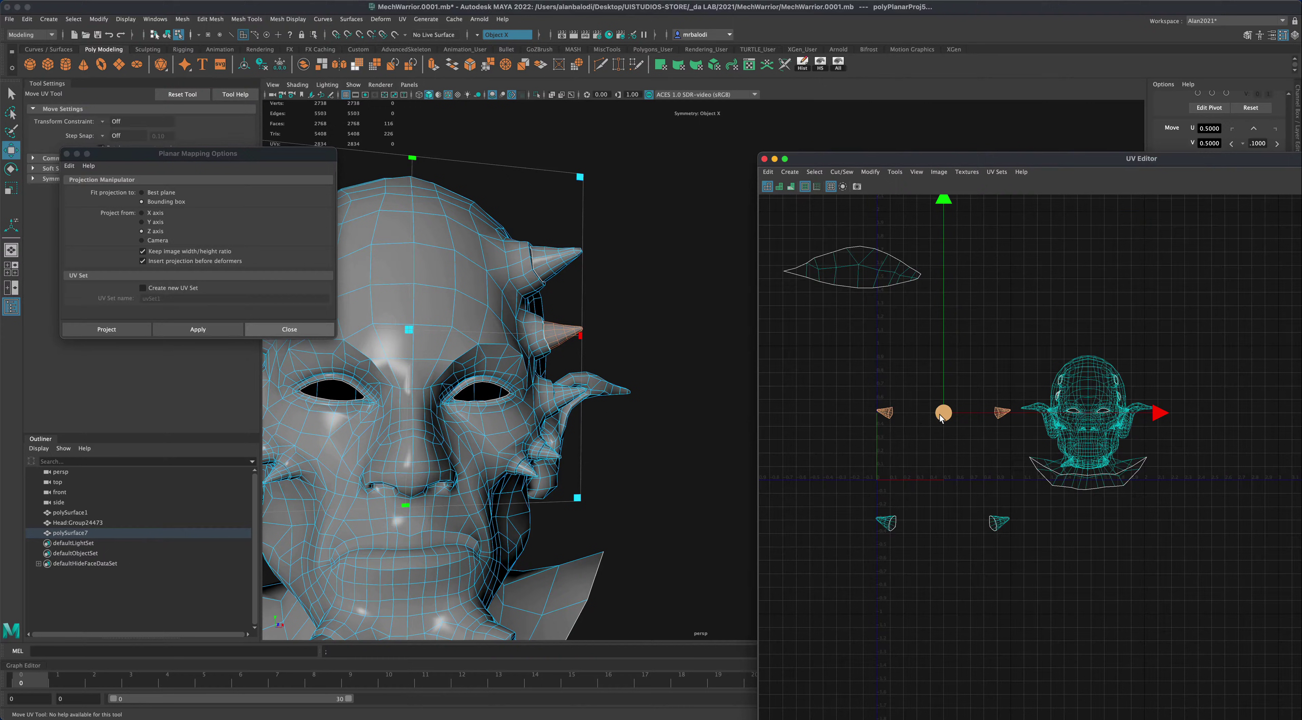
{"action": "left_click_drag", "start_coordinate": [943, 416], "coordinate": [942, 559]}
- Planar-map the third horn pair, beside the eyes, along the Z axis and move its UV shells below the second pair's shells
{"action": "left_click_drag", "start_coordinate": [678, 398], "coordinate": [672, 372], "text": "alt"}
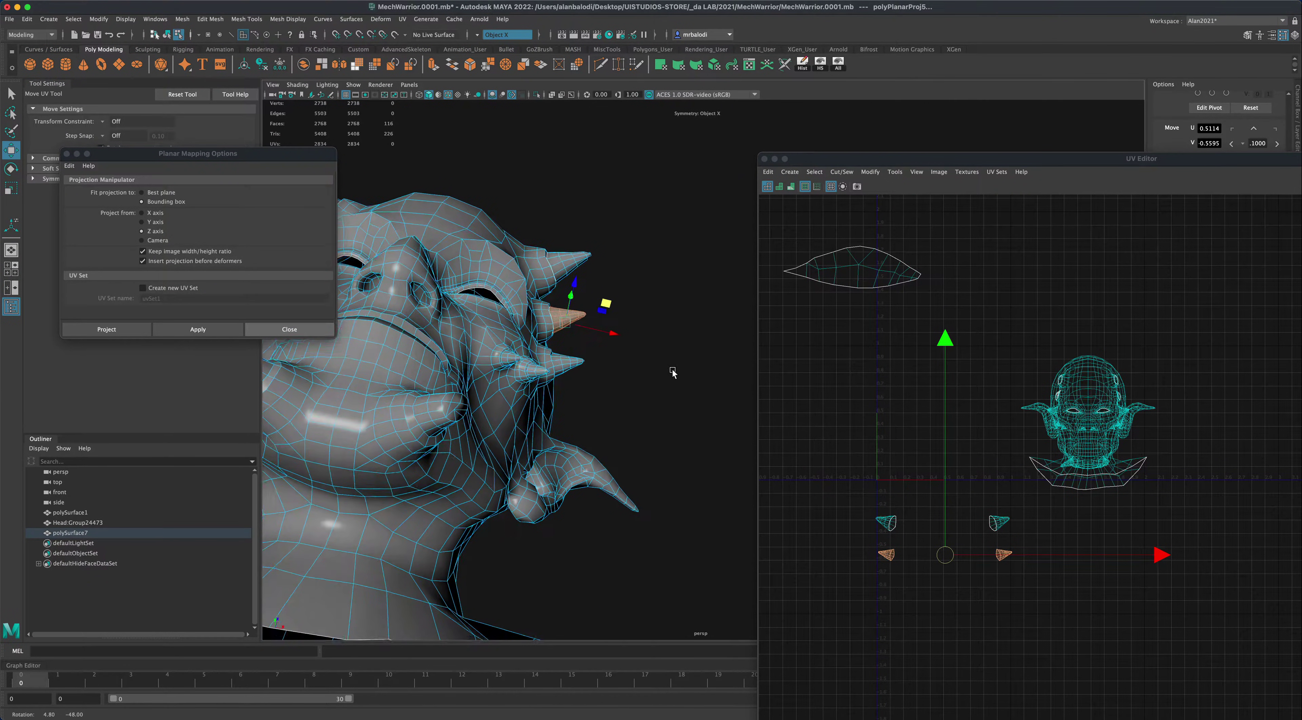
{"action": "key", "text": "w"}
{"action": "left_click_drag", "start_coordinate": [568, 389], "coordinate": [568, 389]}
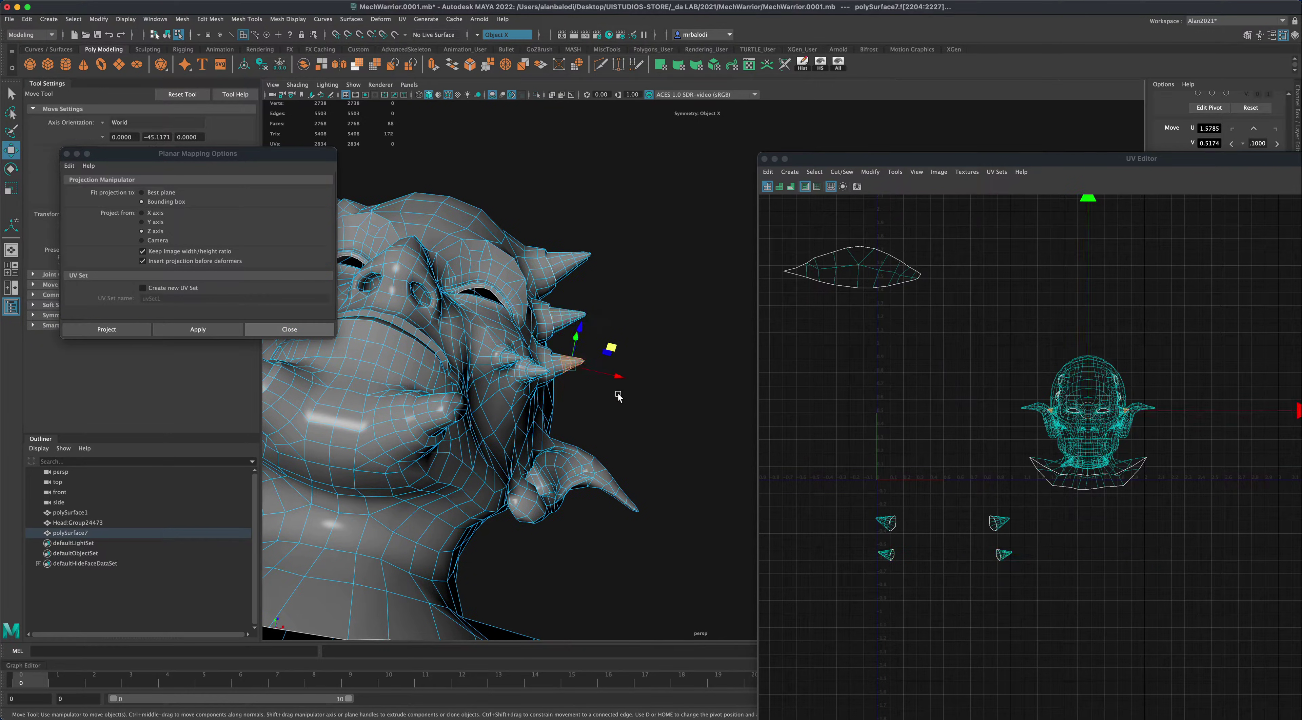
{"action": "key", "text": "shift+period"}
{"action": "left_click", "coordinate": [198, 329]}
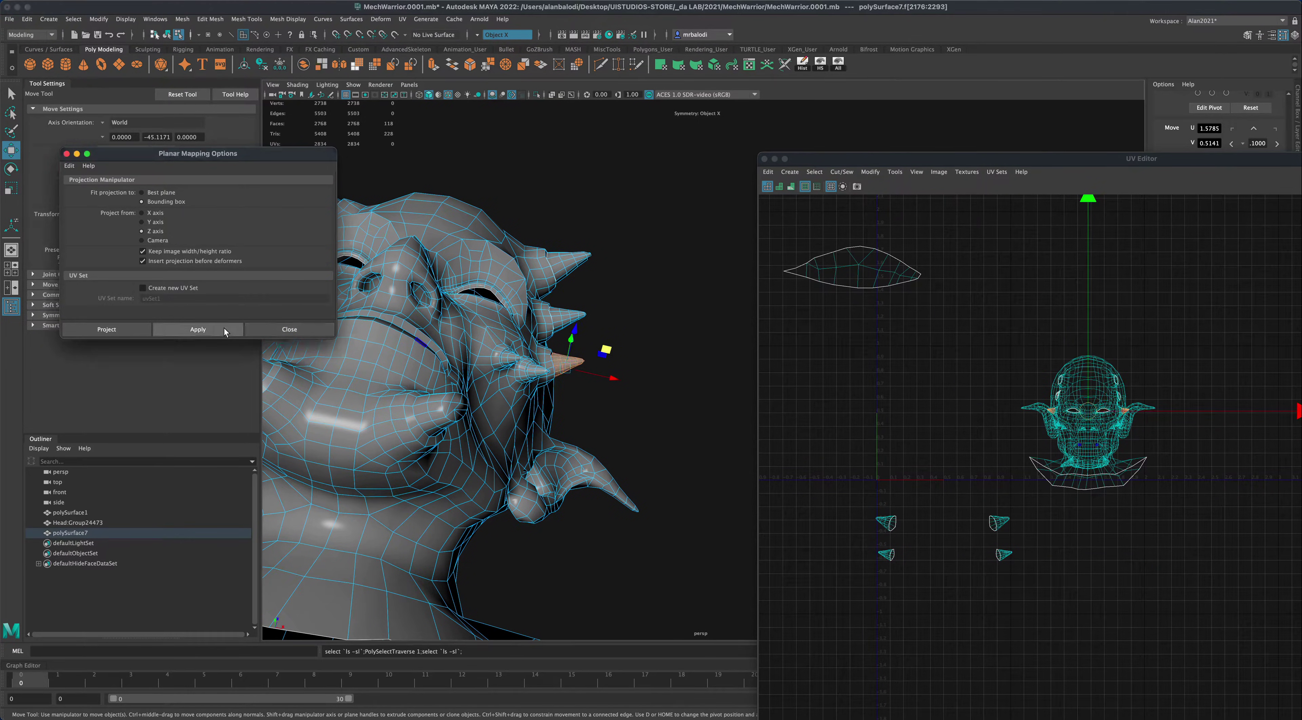
{"action": "left_click", "coordinate": [938, 438]}
{"action": "key", "text": "w"}
{"action": "left_click_drag", "start_coordinate": [950, 417], "coordinate": [955, 586]}
- Planar-map the upper cheek horn pair along the Z axis and move its UV shells to about U 0.51, V -0.16
{"action": "left_click_drag", "start_coordinate": [625, 418], "coordinate": [666, 450], "text": "alt"}
{"action": "middle_click_drag", "start_coordinate": [665, 450], "coordinate": [651, 361], "text": "alt"}
{"action": "right_click_drag", "start_coordinate": [651, 360], "coordinate": [650, 381], "text": "alt"}
{"action": "left_click_drag", "start_coordinate": [650, 380], "coordinate": [584, 310], "text": "alt"}
{"action": "left_click_drag", "start_coordinate": [511, 346], "coordinate": [513, 346]}
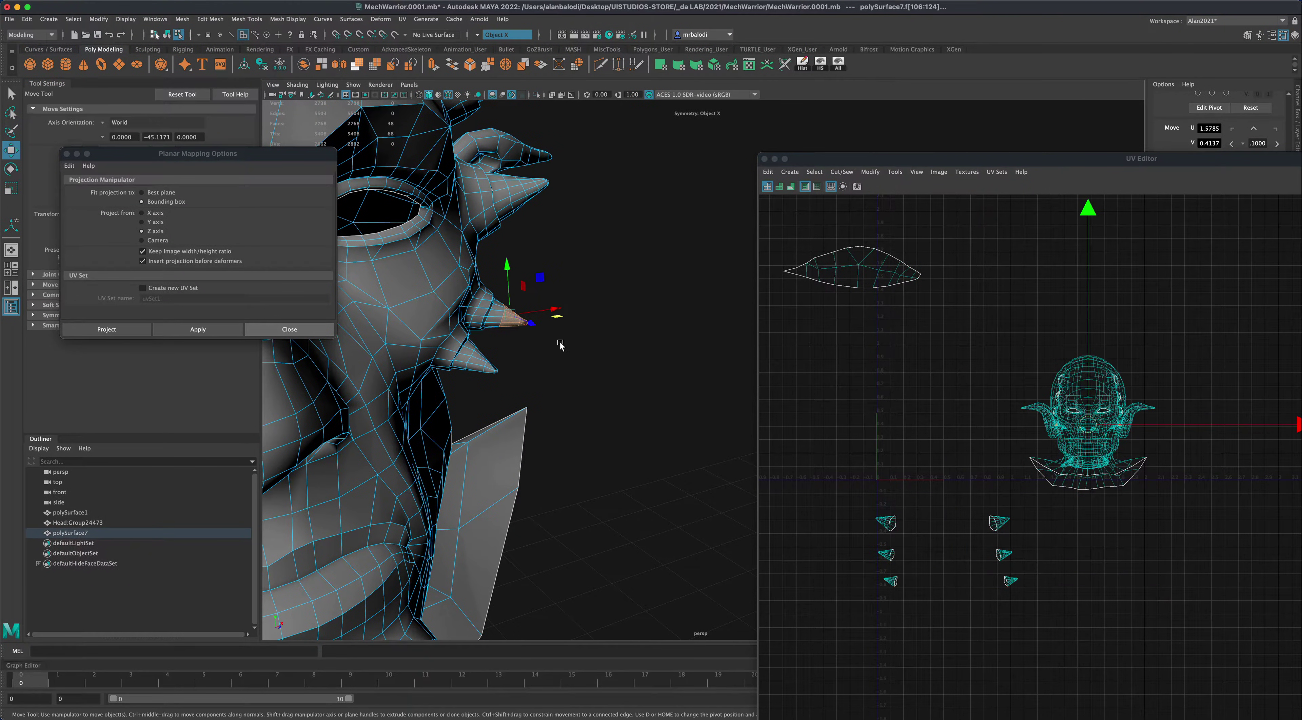
{"action": "key", "text": "shift+period"}
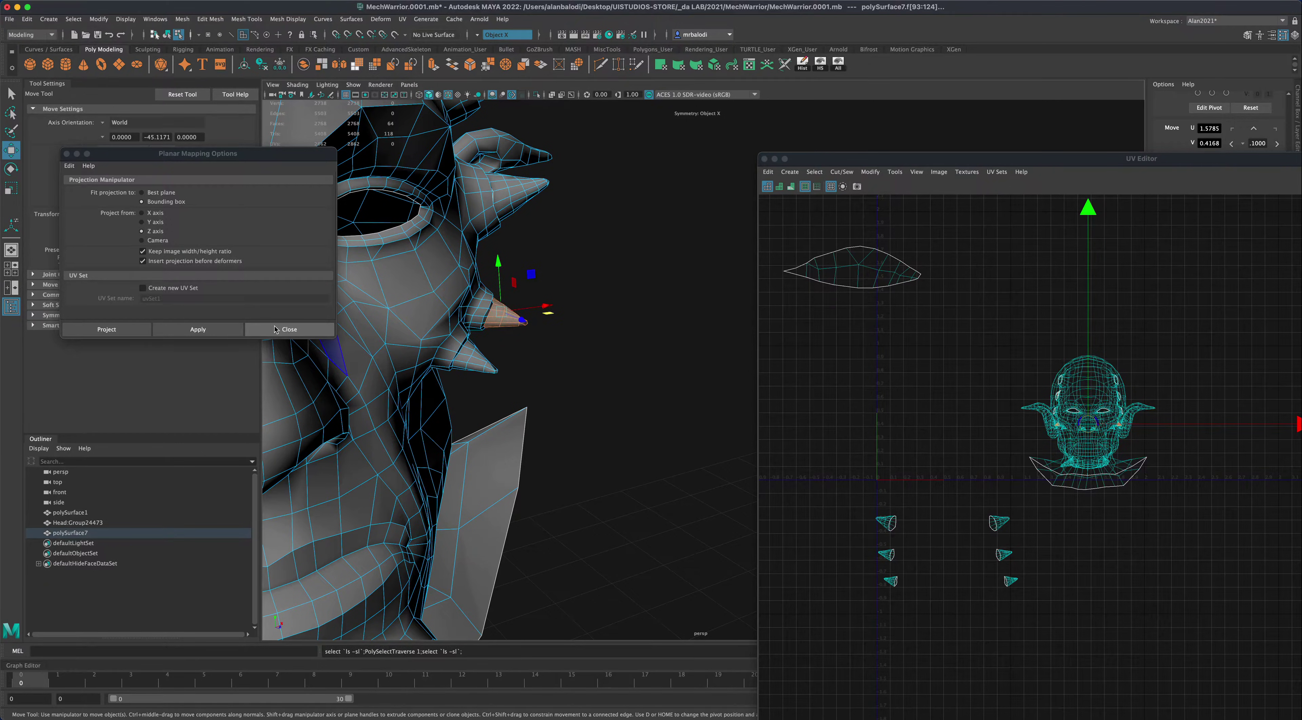
{"action": "left_click", "coordinate": [232, 329]}
{"action": "left_click", "coordinate": [945, 416]}
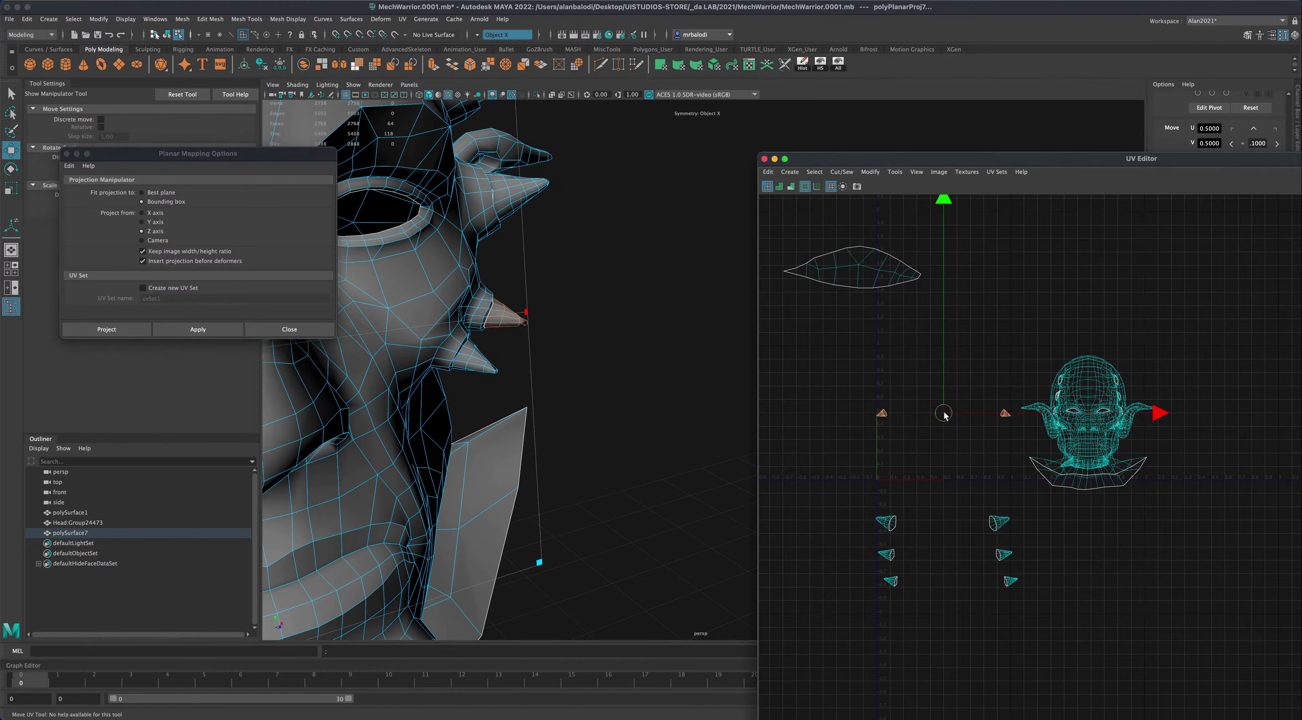
{"action": "key", "text": "w"}
{"action": "left_click_drag", "start_coordinate": [945, 414], "coordinate": [947, 504]}
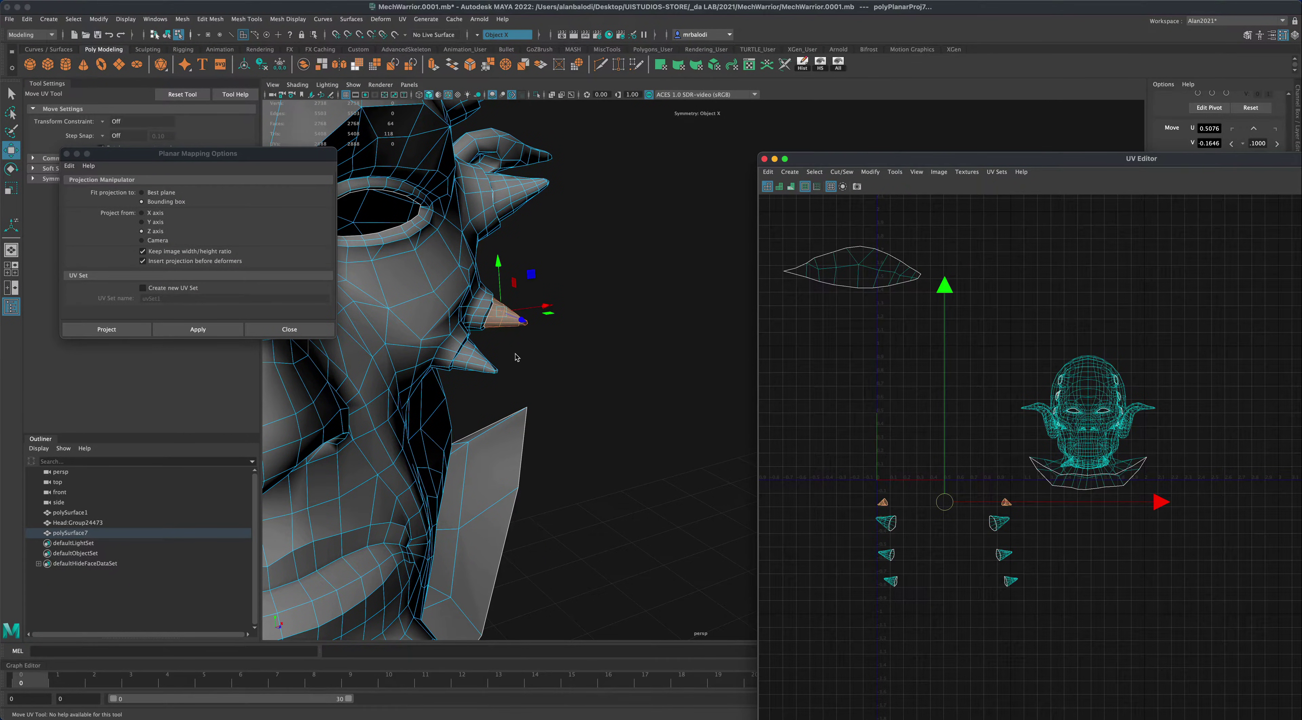
- Planar-map the lower cheek horn pair along the Z axis and move its UV shells to about U 0.59, V -1.05
{"action": "left_click_drag", "start_coordinate": [515, 358], "coordinate": [477, 381]}
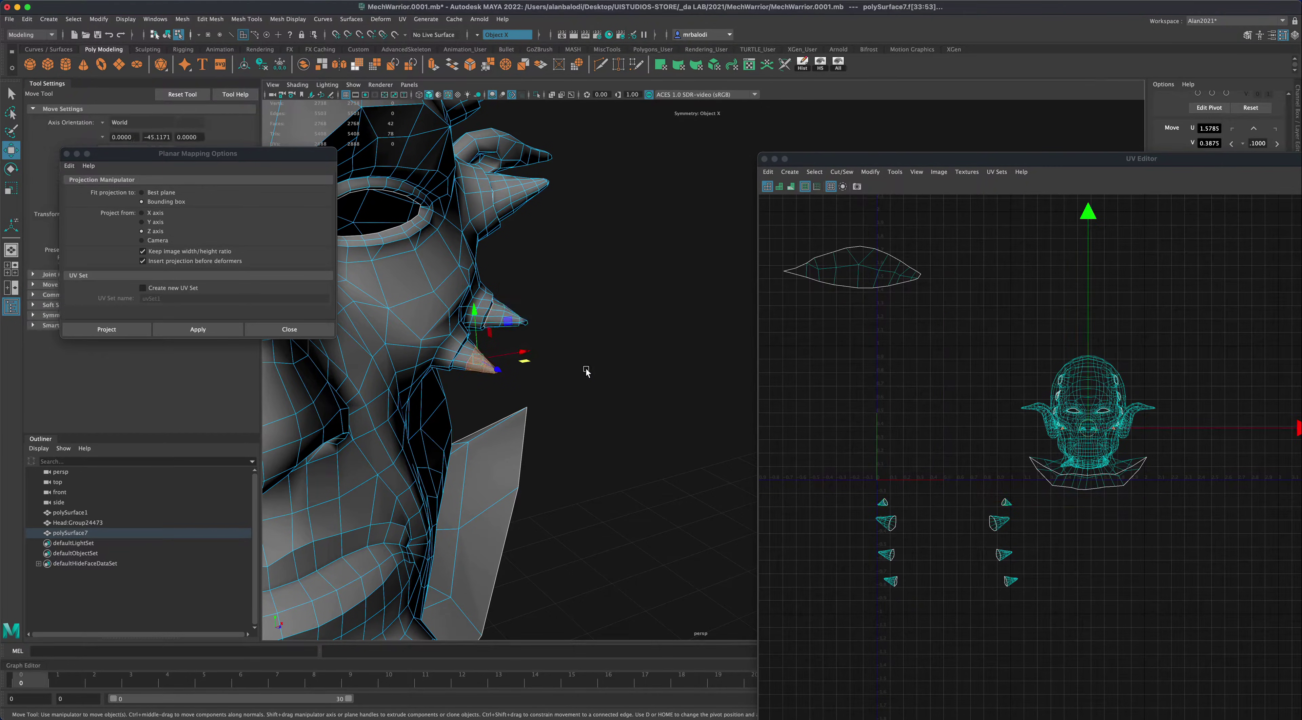
{"action": "key", "text": "shift+period"}
{"action": "left_click", "coordinate": [185, 326]}
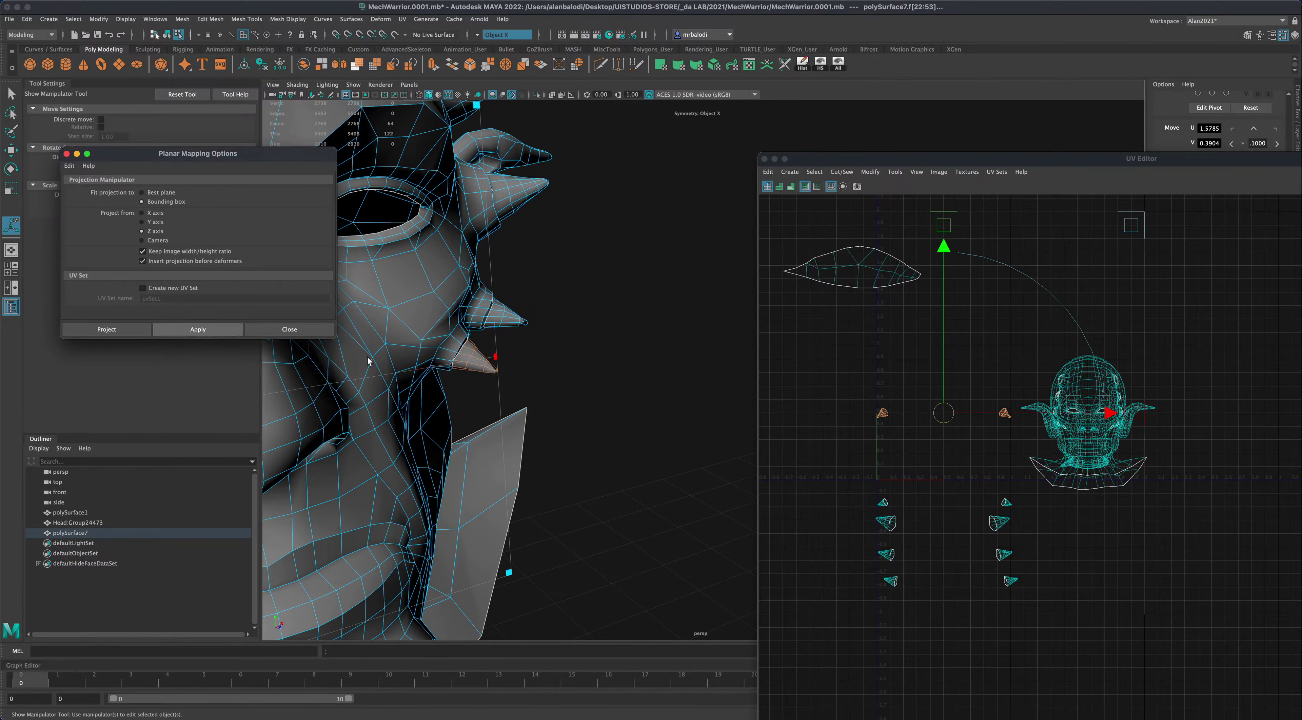
{"action": "left_click", "coordinate": [939, 420]}
{"action": "left_click_drag", "start_coordinate": [939, 419], "coordinate": [950, 626]}
{"action": "scroll", "coordinate": [676, 470], "scroll_direction": "down", "scroll_amount": 8}
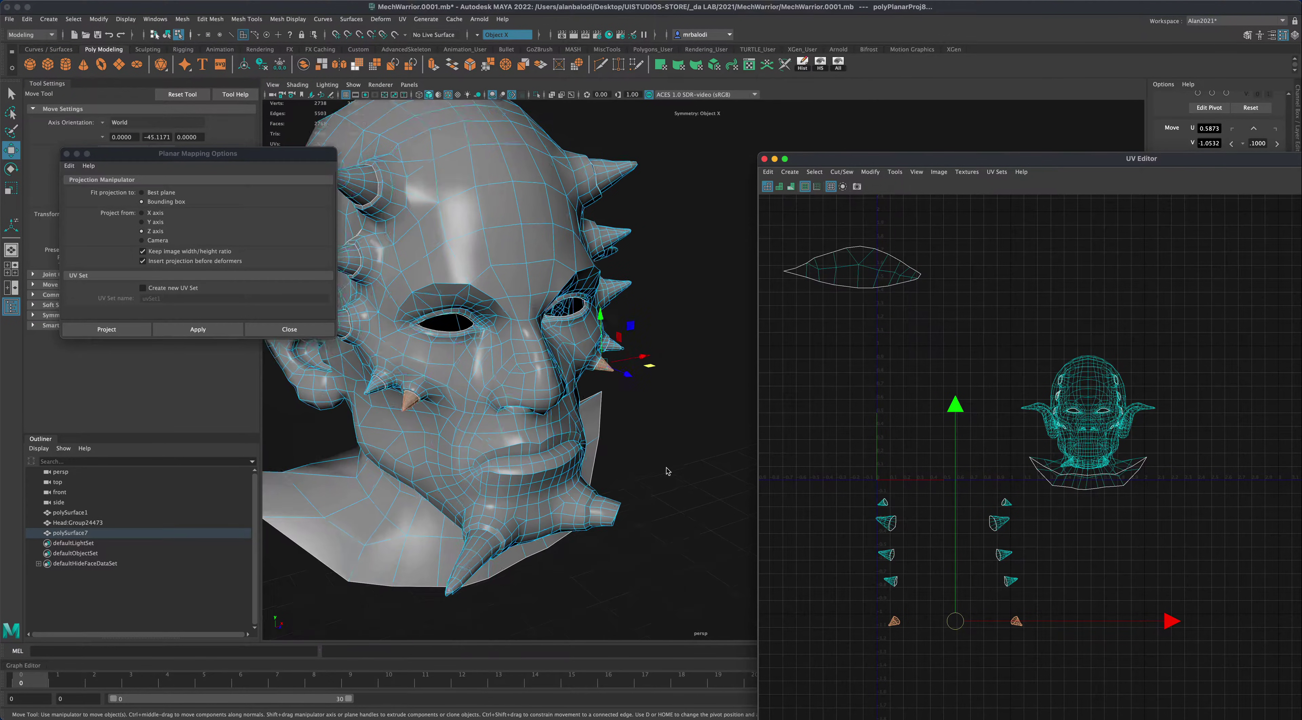
{"action": "left_click_drag", "start_coordinate": [673, 457], "coordinate": [677, 455], "text": "alt"}
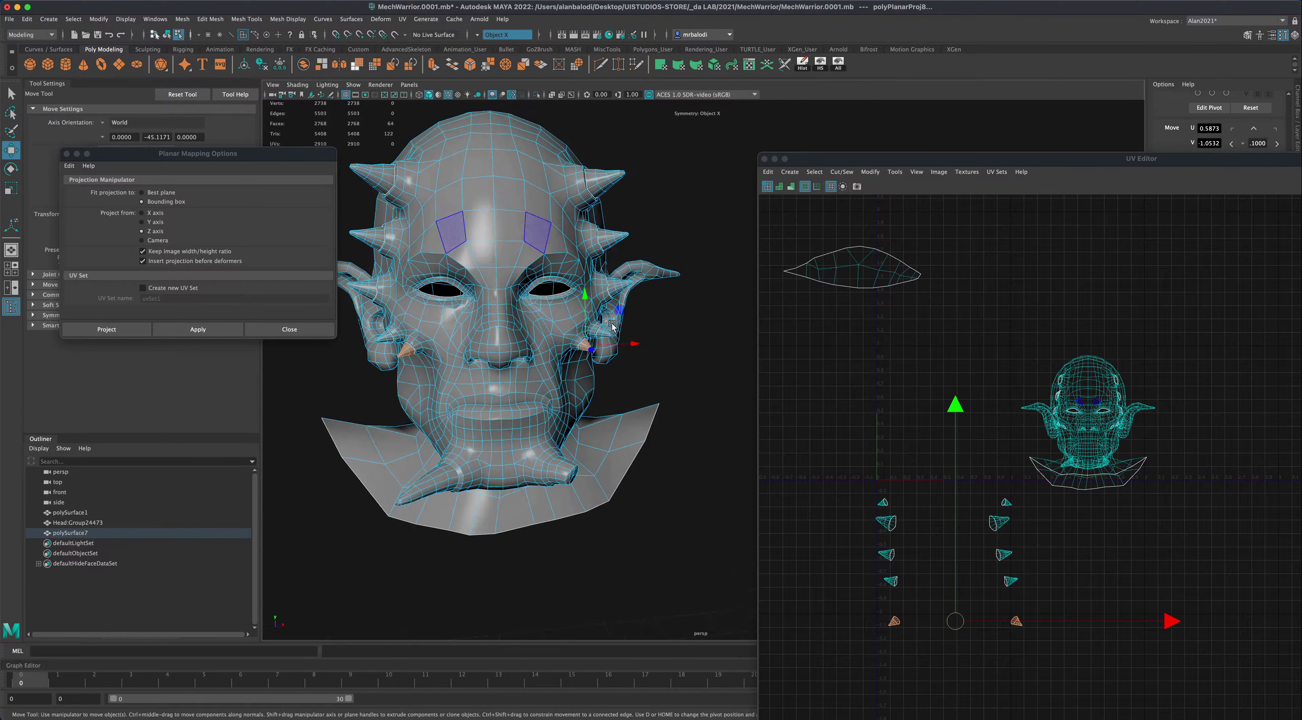
{"action": "middle_click_drag", "start_coordinate": [686, 367], "coordinate": [692, 401], "text": "alt"}
{"action": "left_click_drag", "start_coordinate": [691, 400], "coordinate": [710, 393], "text": "alt"}
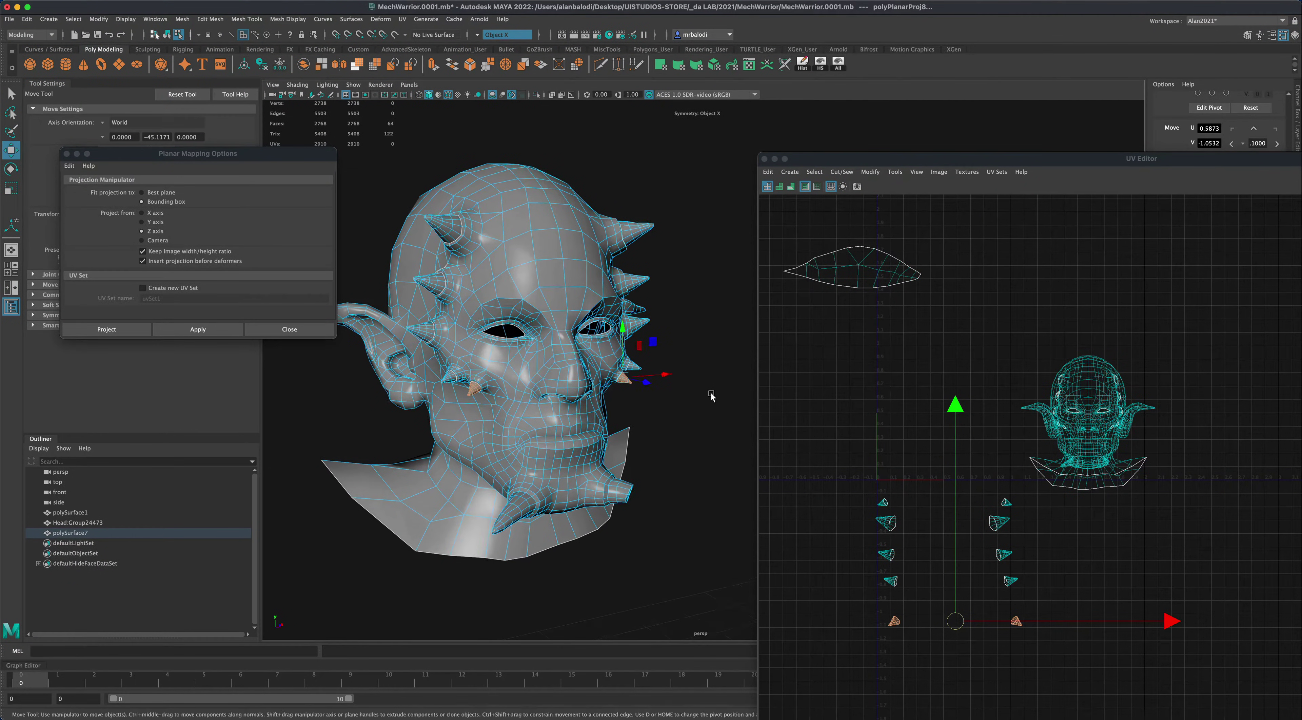
{"action": "left_click_drag", "start_coordinate": [485, 395], "coordinate": [543, 357], "text": "alt"}
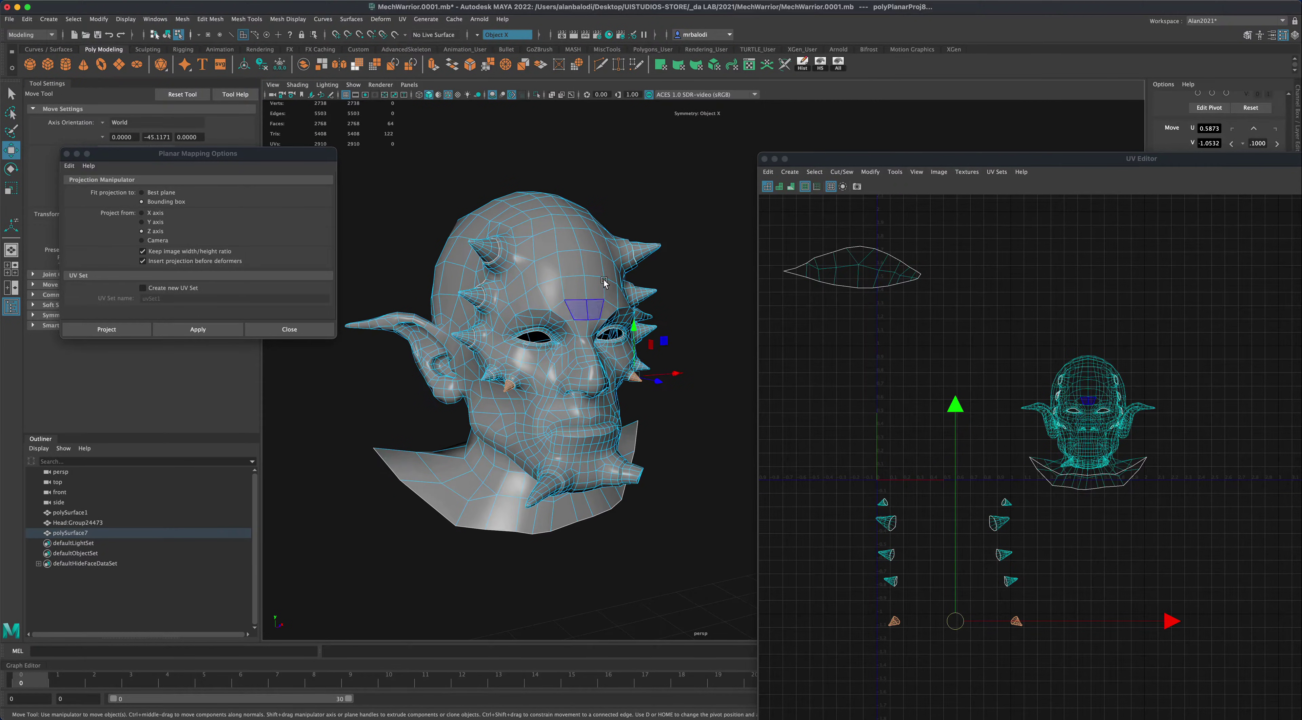
{"action": "left_click_drag", "start_coordinate": [697, 430], "coordinate": [750, 426], "text": "alt"}
{"action": "key", "text": "f"}
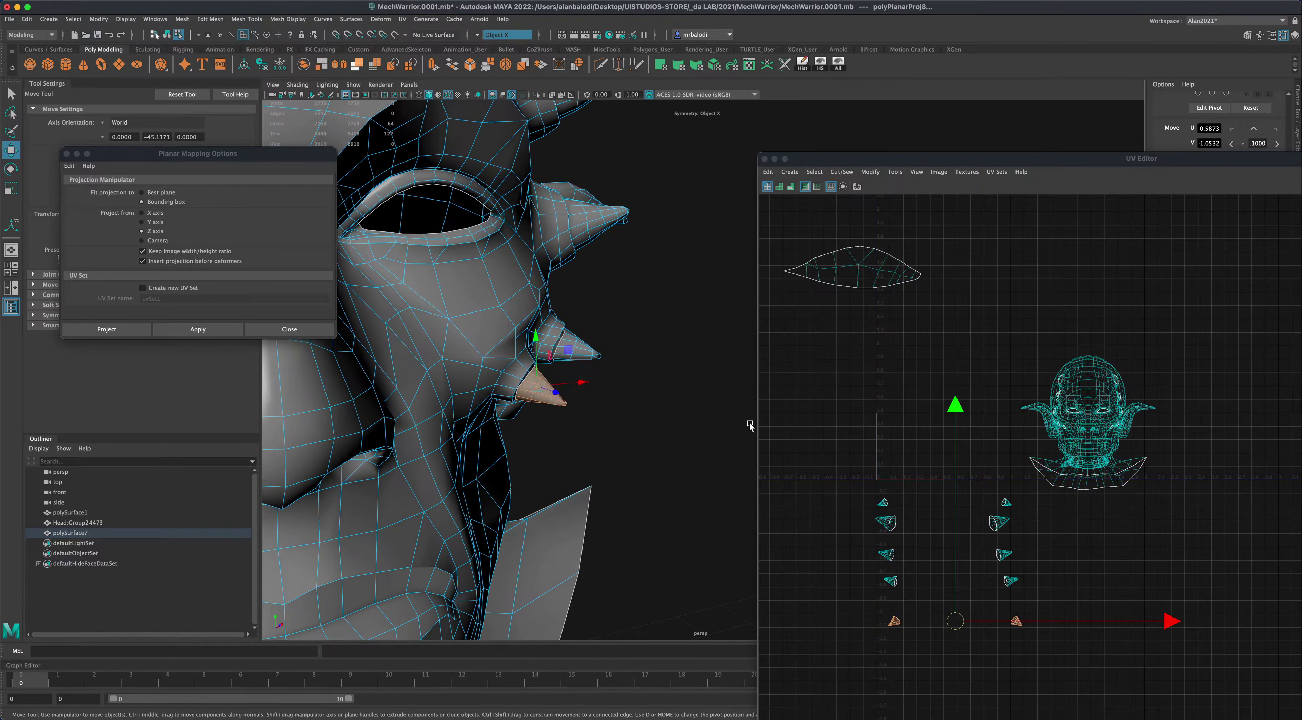
- Enlarge the UV Editor and select all ten horn UV shells below the head shell
{"action": "double_click", "coordinate": [917, 160]}
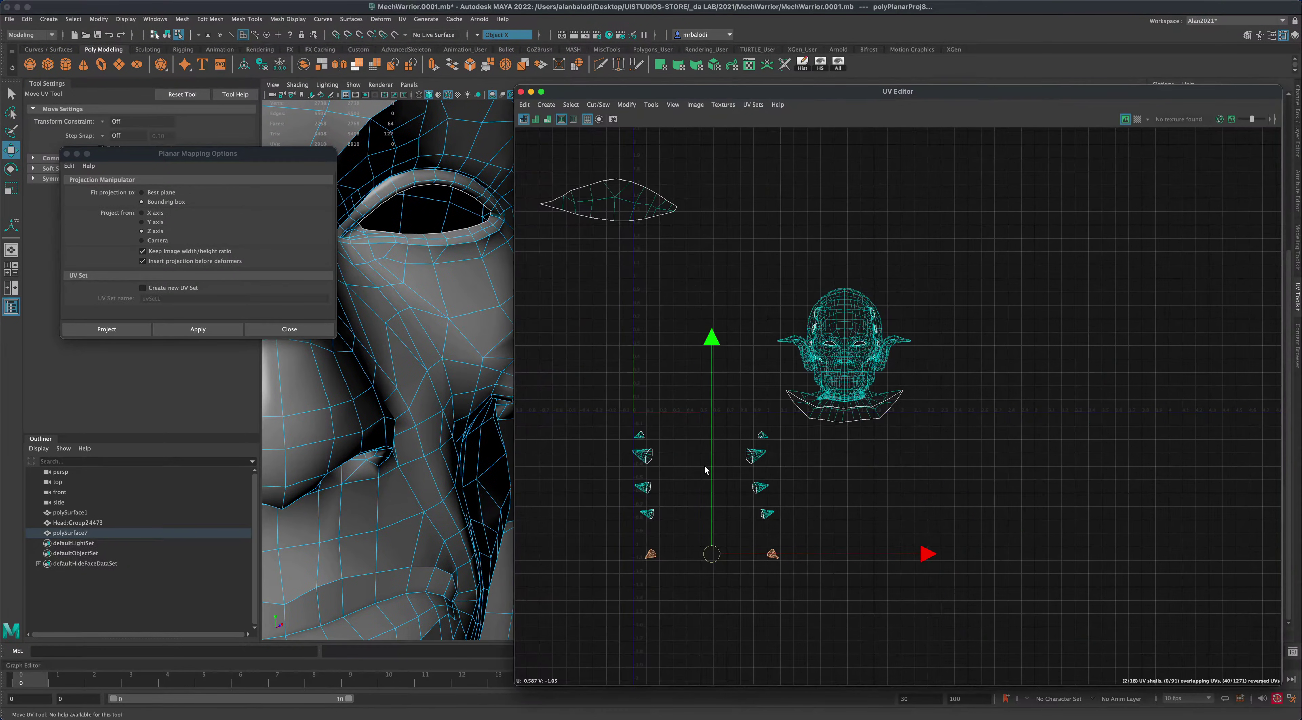
{"action": "scroll", "coordinate": [706, 466], "scroll_direction": "up", "scroll_amount": 3}
{"action": "scroll", "coordinate": [705, 466], "scroll_direction": "up", "scroll_amount": 1}
{"action": "middle_click_drag", "start_coordinate": [700, 487], "coordinate": [719, 429], "text": "alt"}
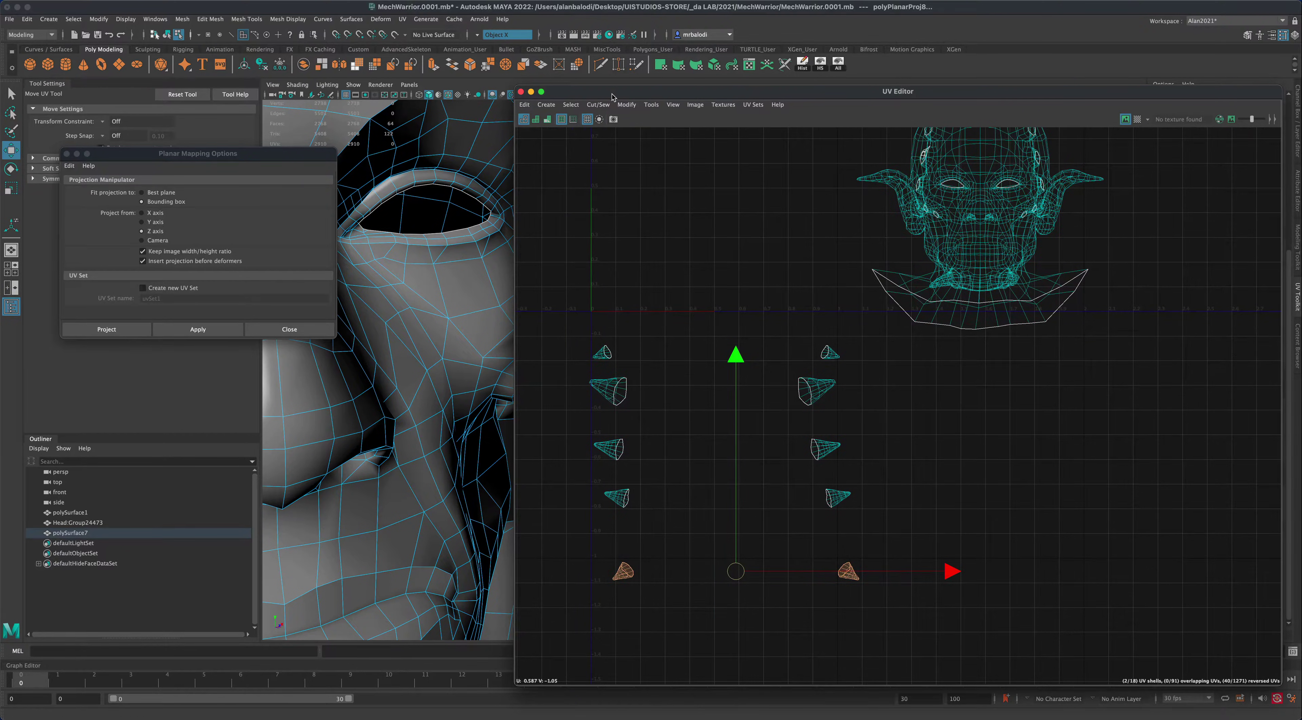
{"action": "left_click", "coordinate": [10, 95]}
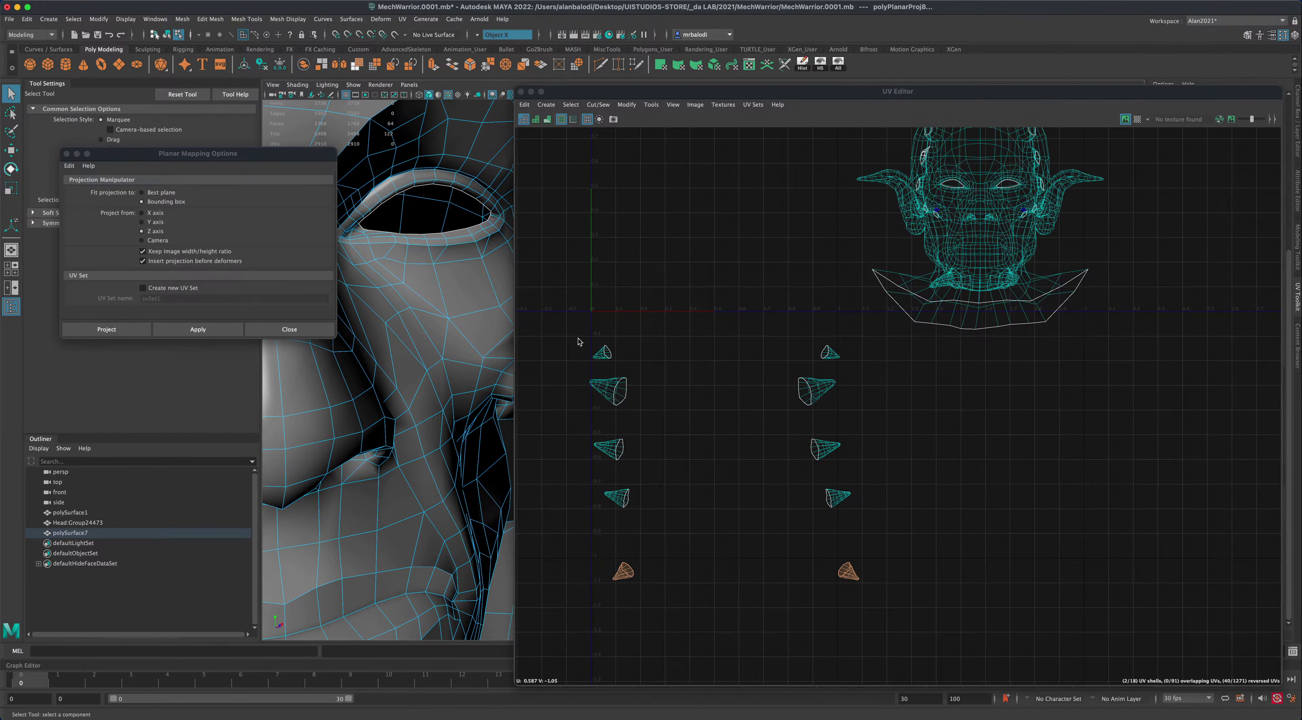
{"action": "left_click_drag", "start_coordinate": [575, 331], "coordinate": [893, 600]}
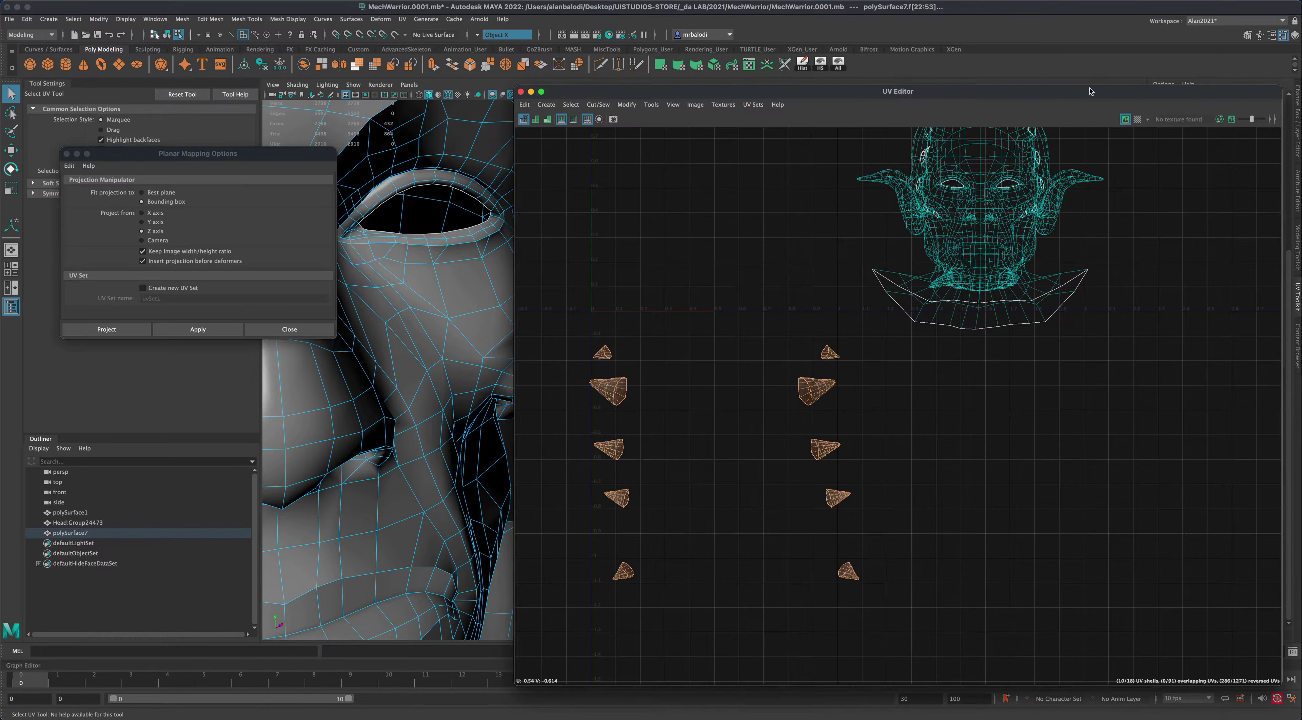
- Shift the UV Editor clear of the UV Toolkit and unfold the selected horn UV shells
{"action": "left_click_drag", "start_coordinate": [1091, 91], "coordinate": [897, 65]}
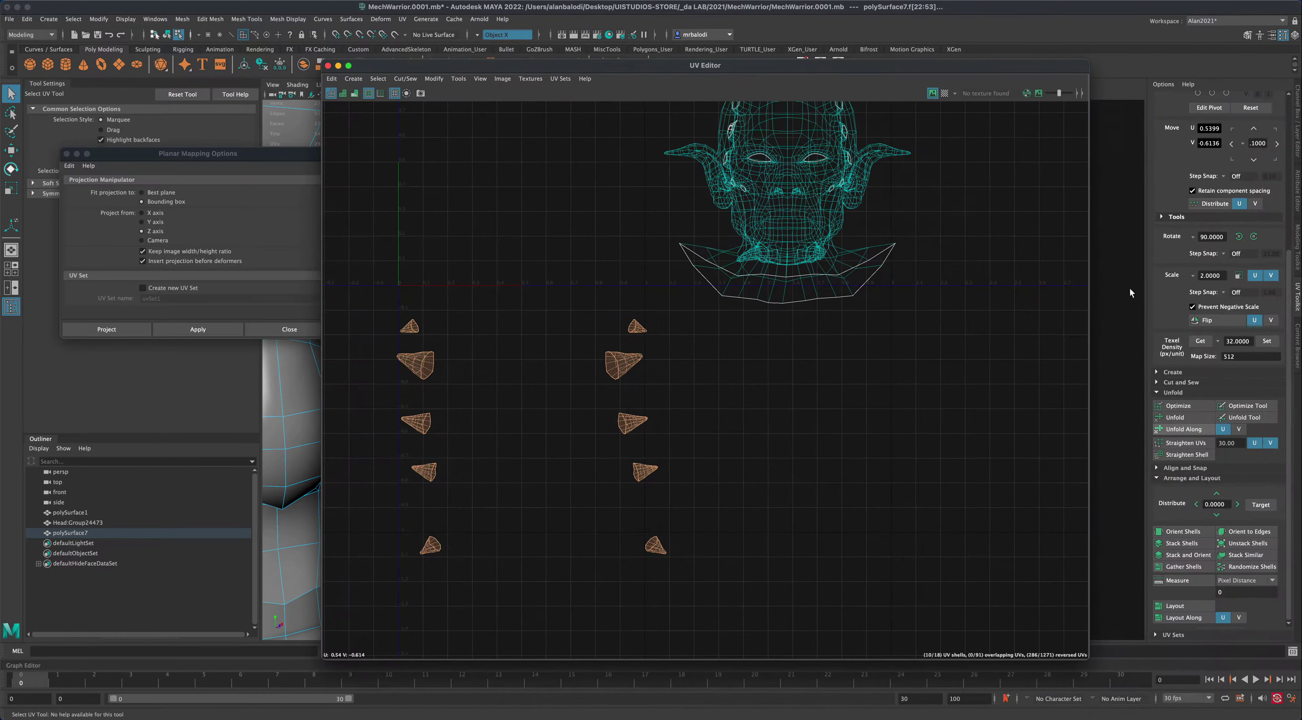
{"action": "left_click", "coordinate": [1177, 418]}
{"action": "scroll", "coordinate": [784, 397], "scroll_direction": "down", "scroll_amount": 1}
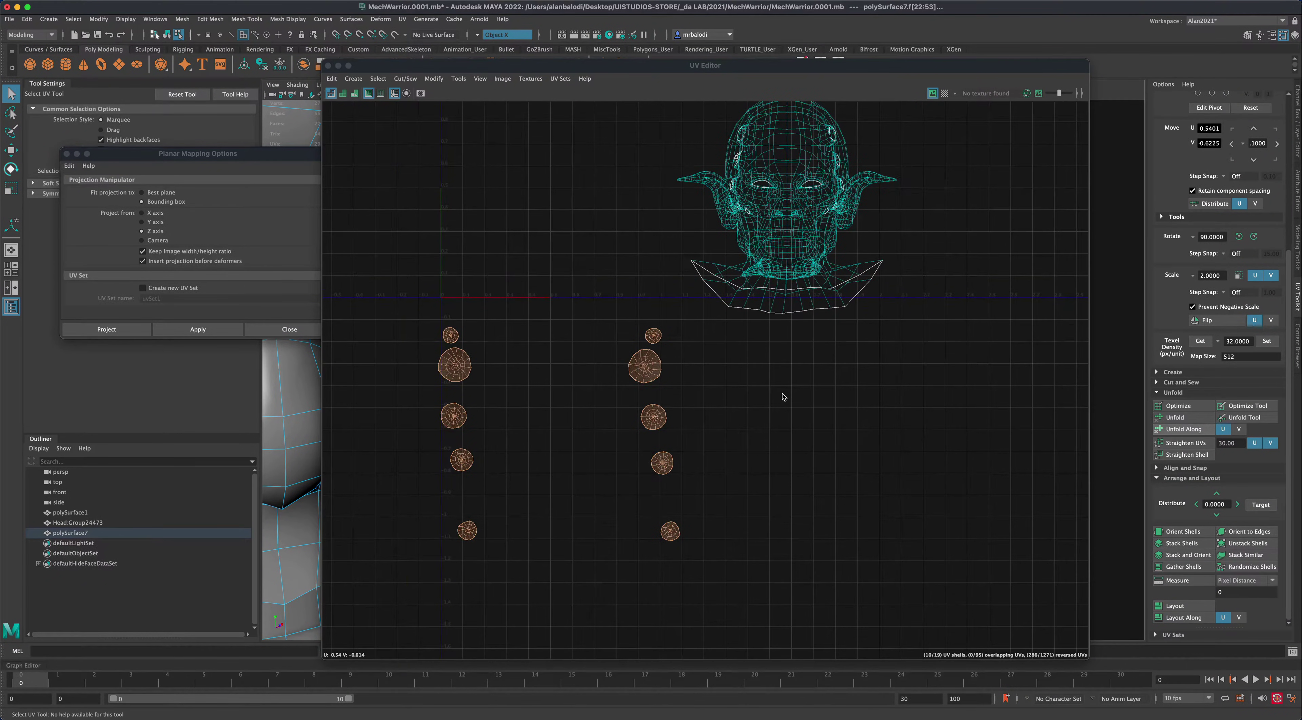
{"action": "scroll", "coordinate": [783, 397], "scroll_direction": "down", "scroll_amount": 3}
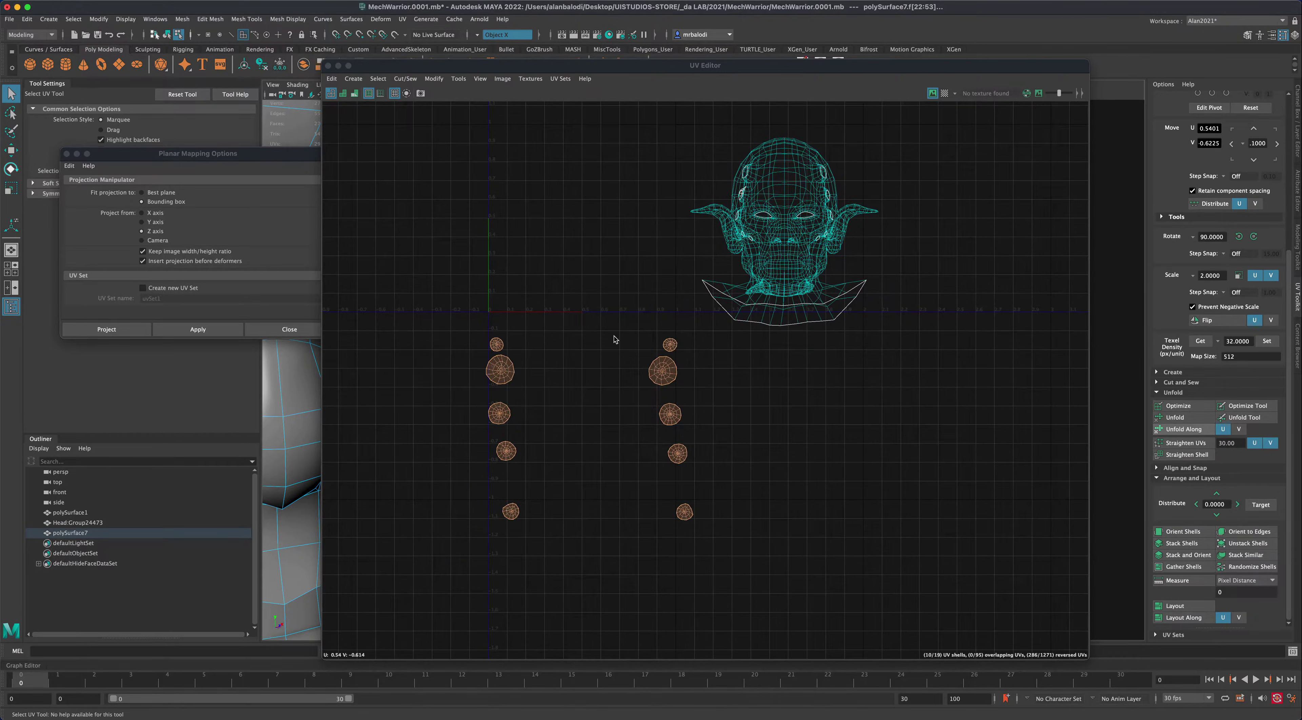
{"action": "left_click_drag", "start_coordinate": [615, 338], "coordinate": [728, 534]}
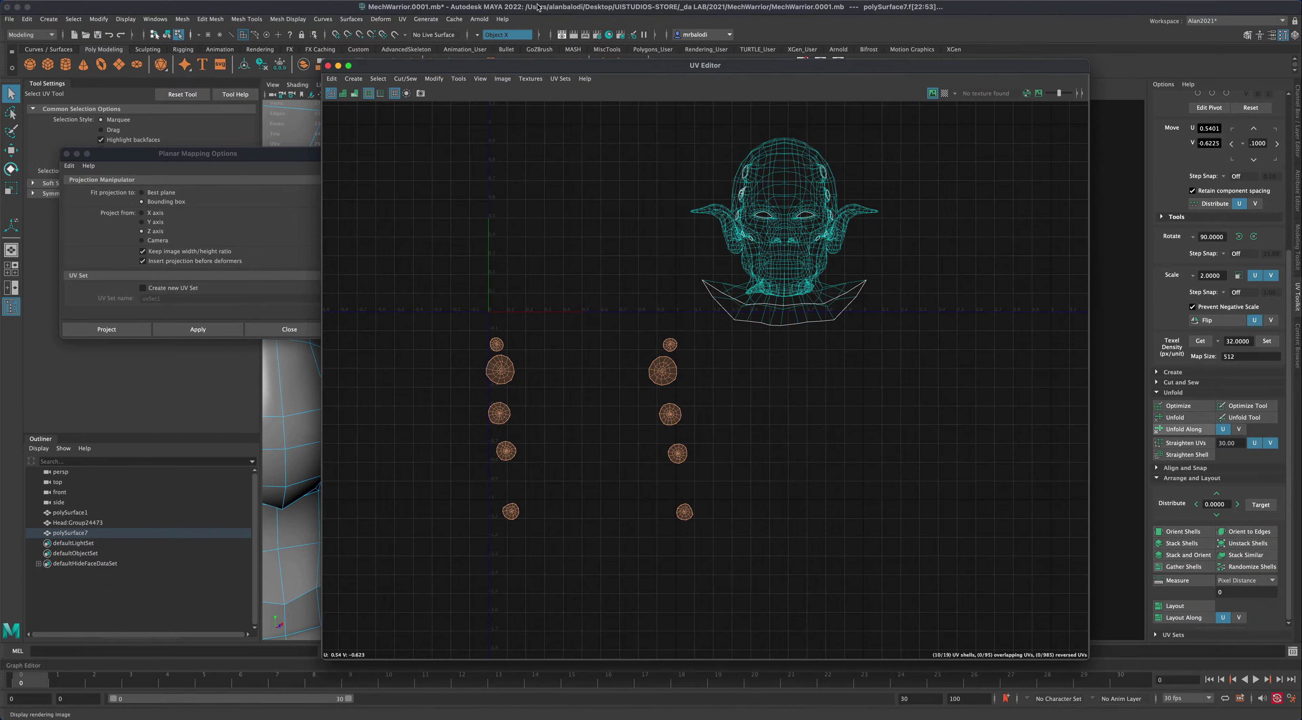
- Turn symmetry off and flip the five horn UV shells in the column beneath the head shell along U
{"action": "left_click", "coordinate": [478, 39]}
{"action": "left_click", "coordinate": [487, 44]}
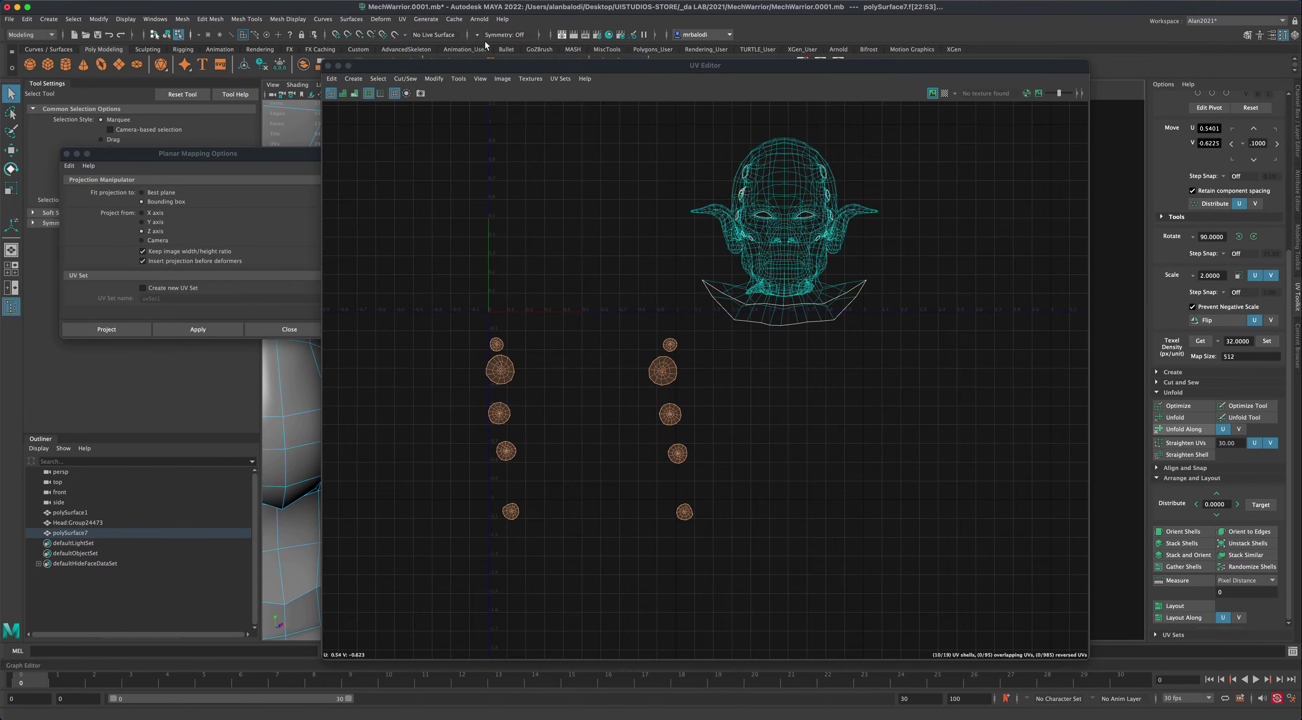
{"action": "left_click_drag", "start_coordinate": [625, 340], "coordinate": [716, 543]}
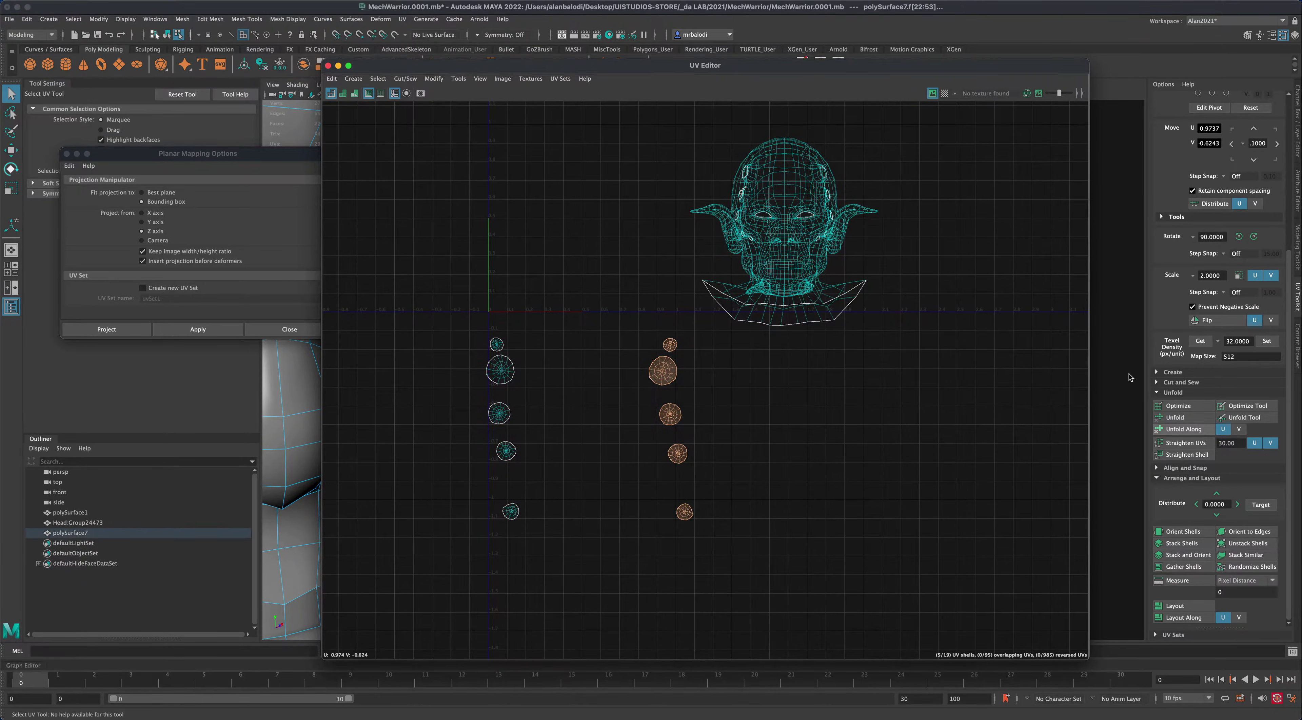
{"action": "left_click", "coordinate": [1213, 320]}
- Stack the ten horn UV shells onto their similar counterparts and move the stacks to about U -0.86, V 1.40
{"action": "left_click_drag", "start_coordinate": [463, 329], "coordinate": [722, 555]}
{"action": "left_click", "coordinate": [1245, 555]}
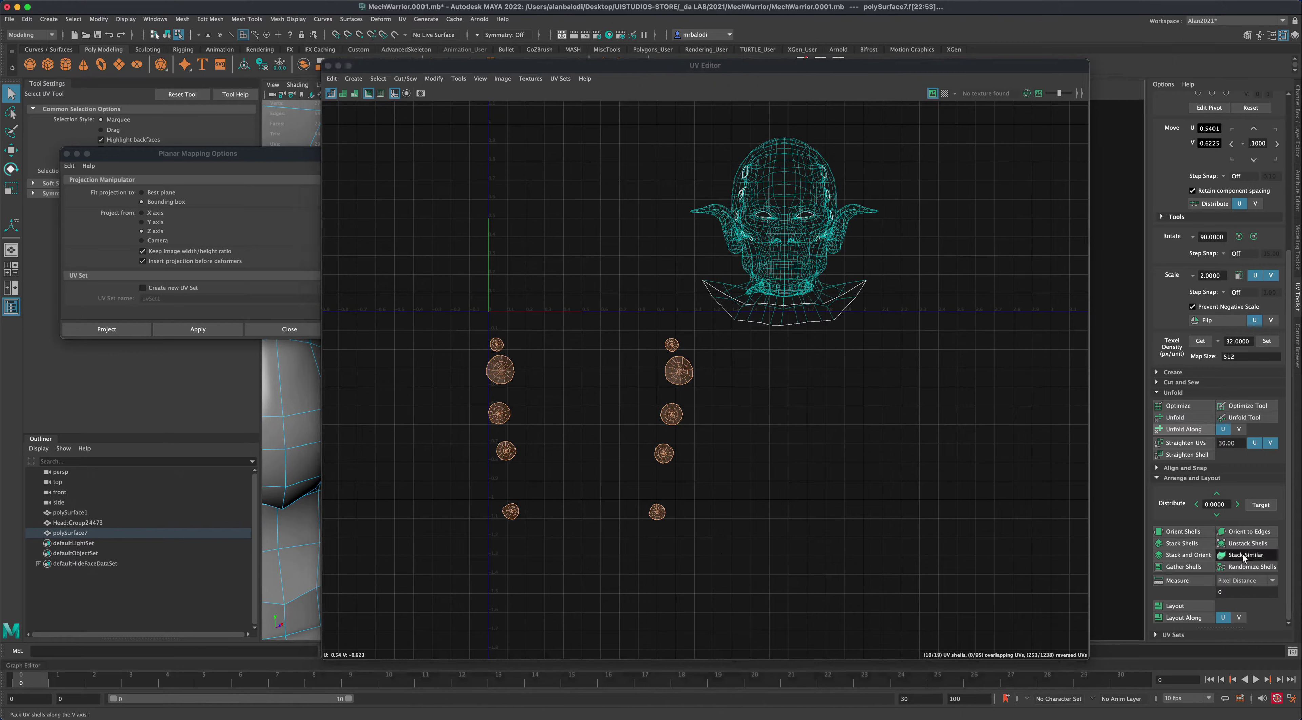
{"action": "scroll", "coordinate": [804, 480], "scroll_direction": "down", "scroll_amount": 4}
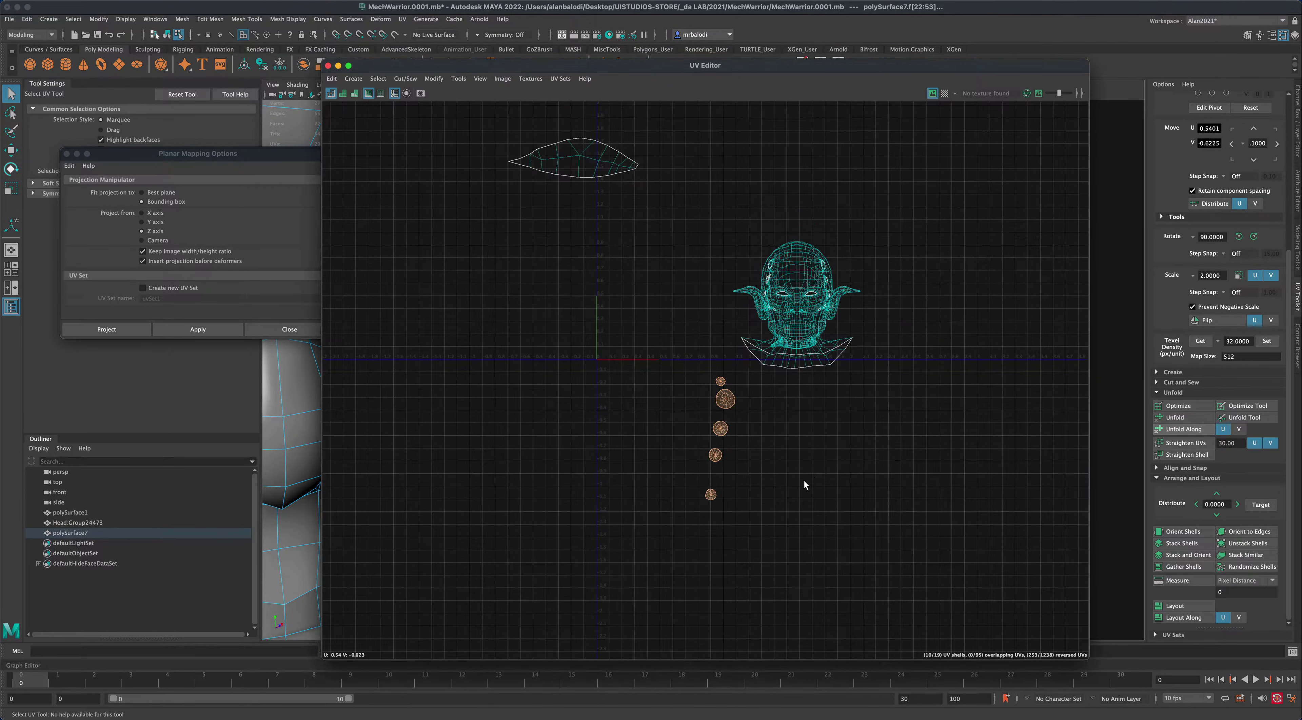
{"action": "key", "text": "w"}
{"action": "left_click_drag", "start_coordinate": [706, 461], "coordinate": [471, 205]}
- Shift the UV Editor clear of the viewport and hide the selected horn faces on the model
{"action": "left_click_drag", "start_coordinate": [526, 68], "coordinate": [1017, 162]}
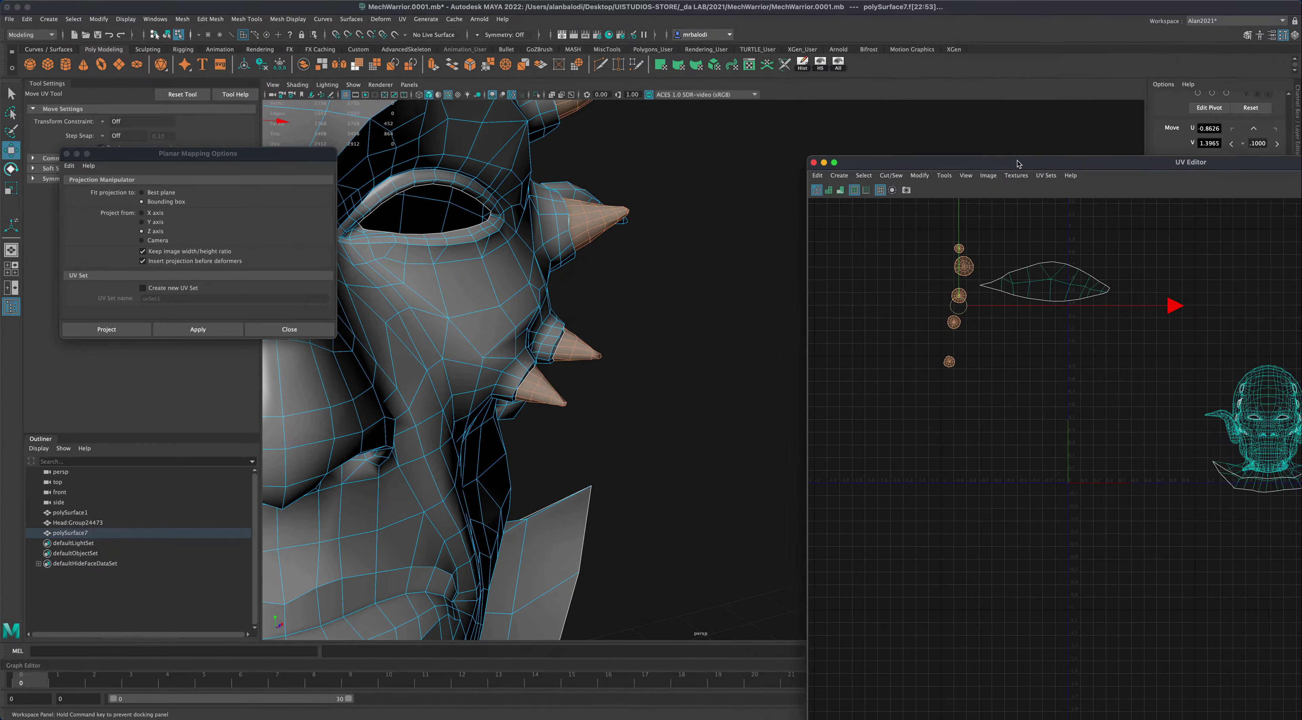
{"action": "left_click", "coordinate": [822, 67]}
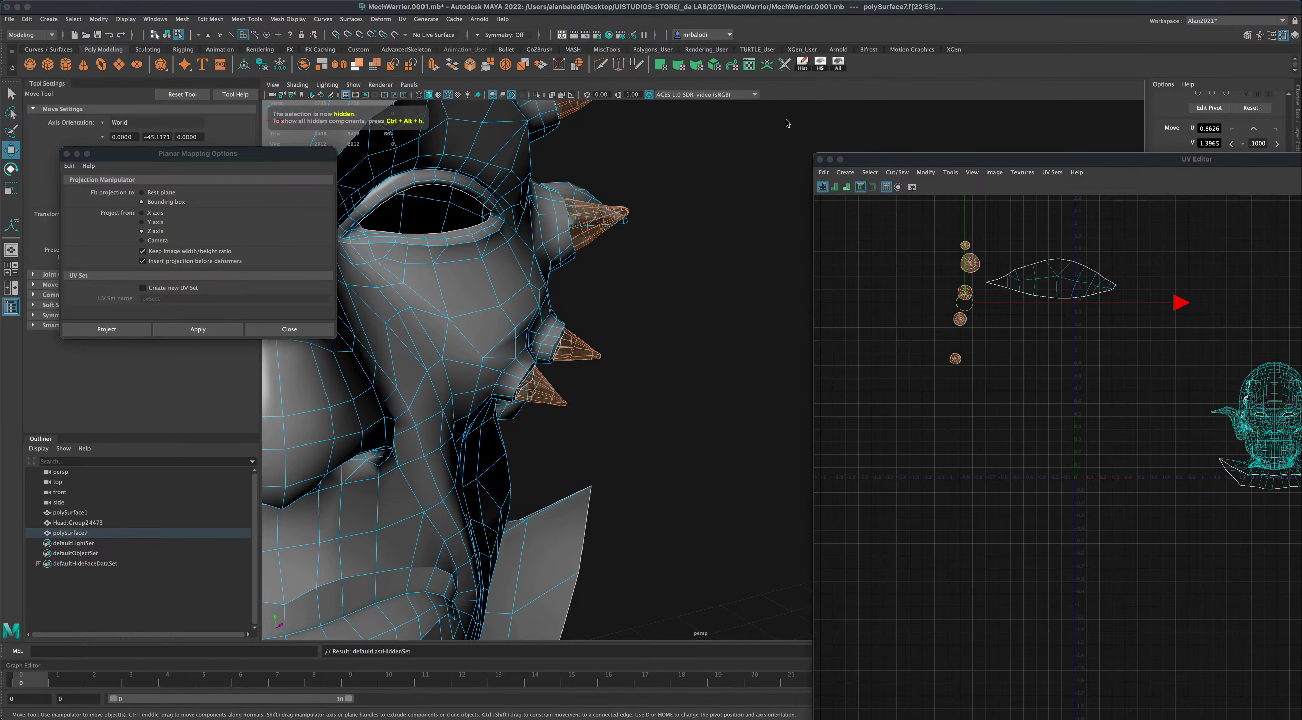
{"action": "left_click_drag", "start_coordinate": [686, 362], "coordinate": [703, 395], "text": "alt"}
{"action": "scroll", "coordinate": [690, 372], "scroll_direction": "down", "scroll_amount": 5}
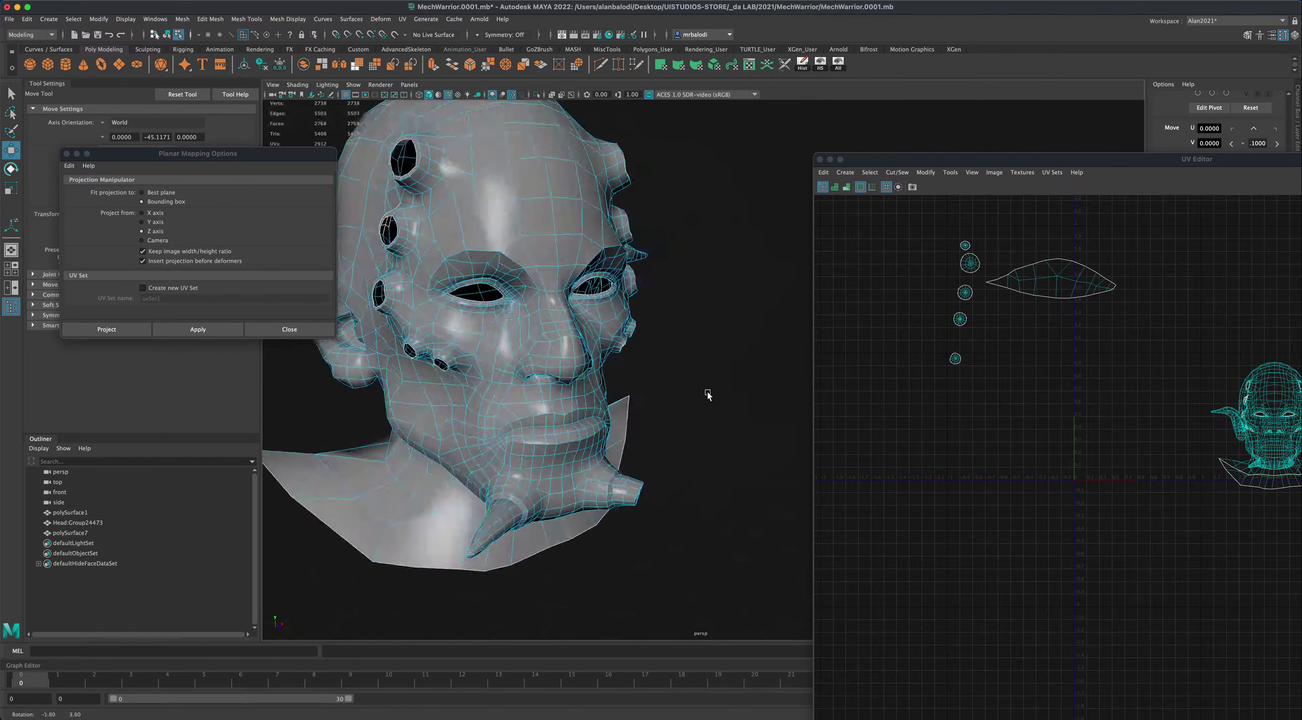
- Turn on Object X symmetry and select the upper lip faces from the centre out to the mouth corners
{"action": "scroll", "coordinate": [706, 386], "scroll_direction": "up", "scroll_amount": 5}
{"action": "key", "text": "q"}
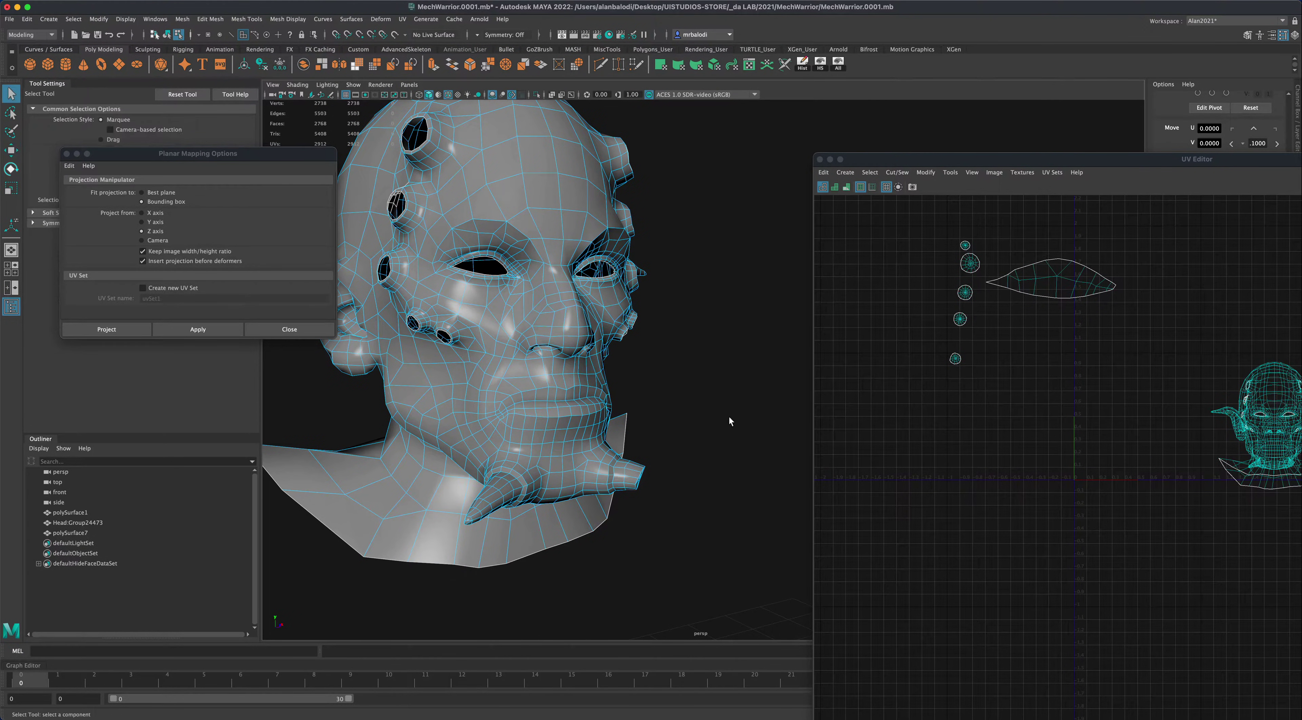
{"action": "scroll", "coordinate": [729, 421], "scroll_direction": "up", "scroll_amount": 5}
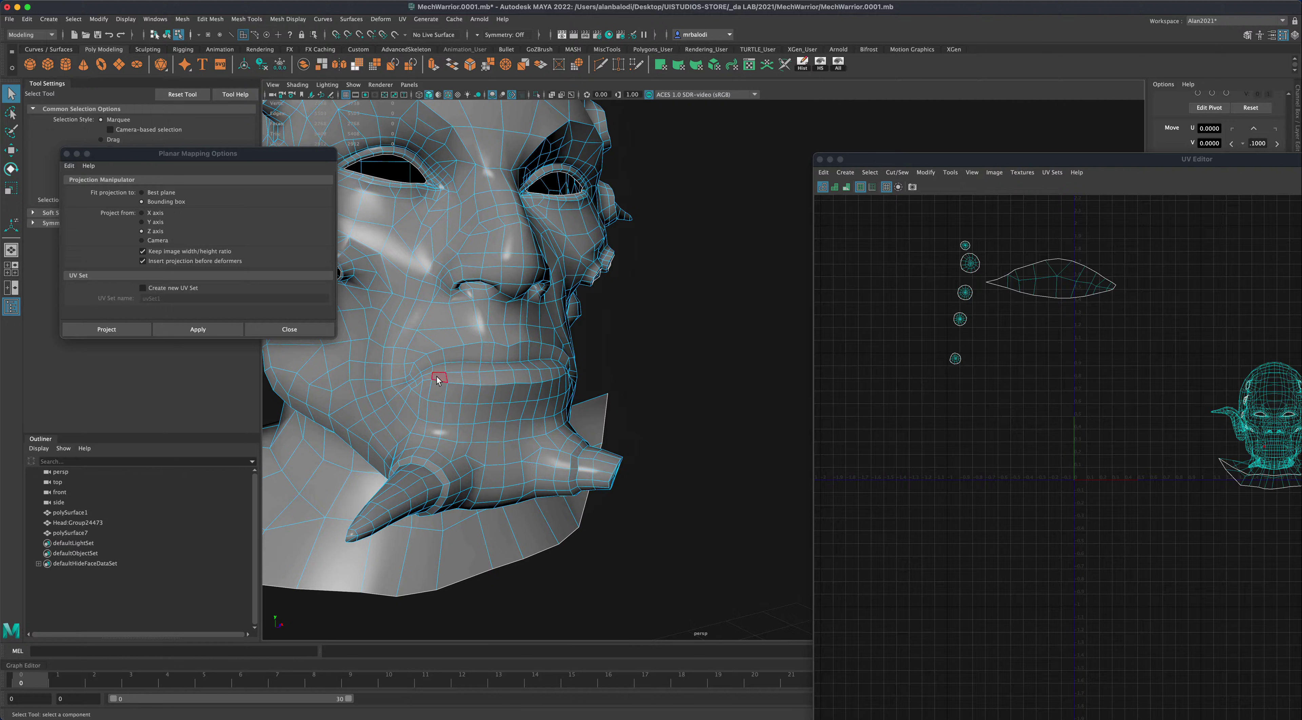
{"action": "left_click_drag", "start_coordinate": [633, 431], "coordinate": [547, 404], "text": "alt"}
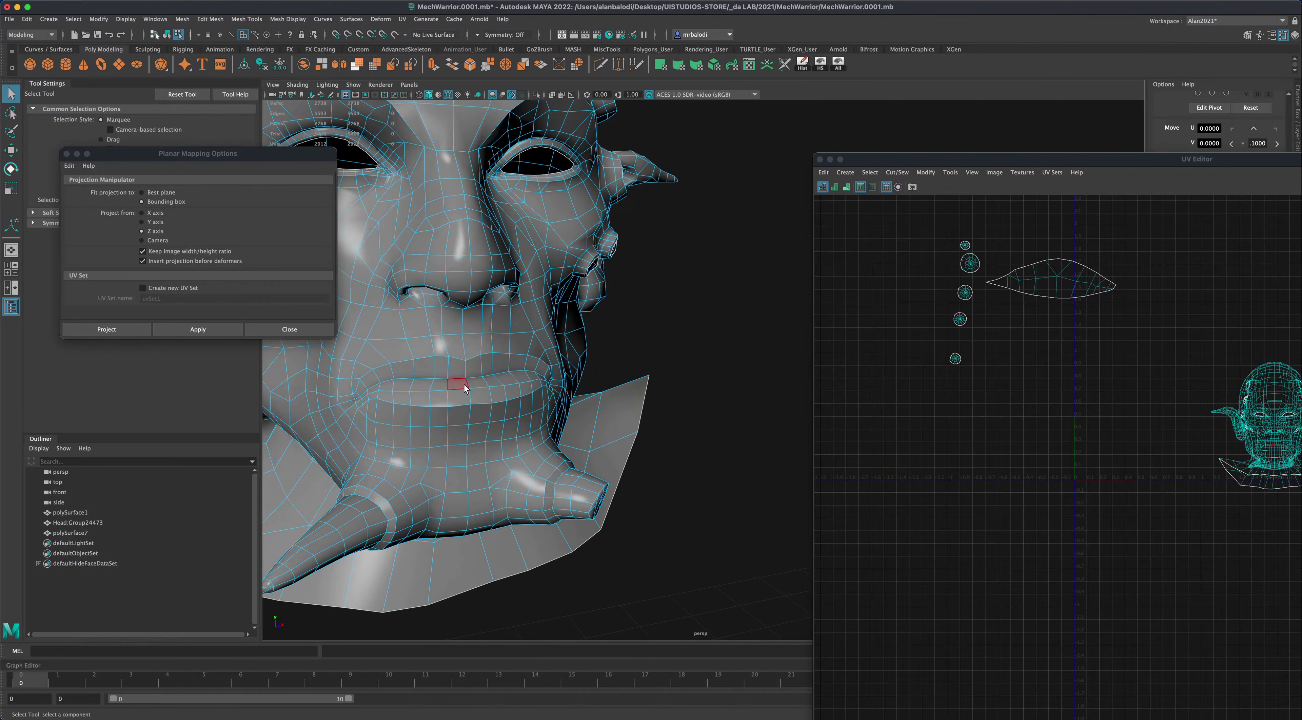
{"action": "left_click", "coordinate": [479, 34]}
{"action": "left_click", "coordinate": [497, 53]}
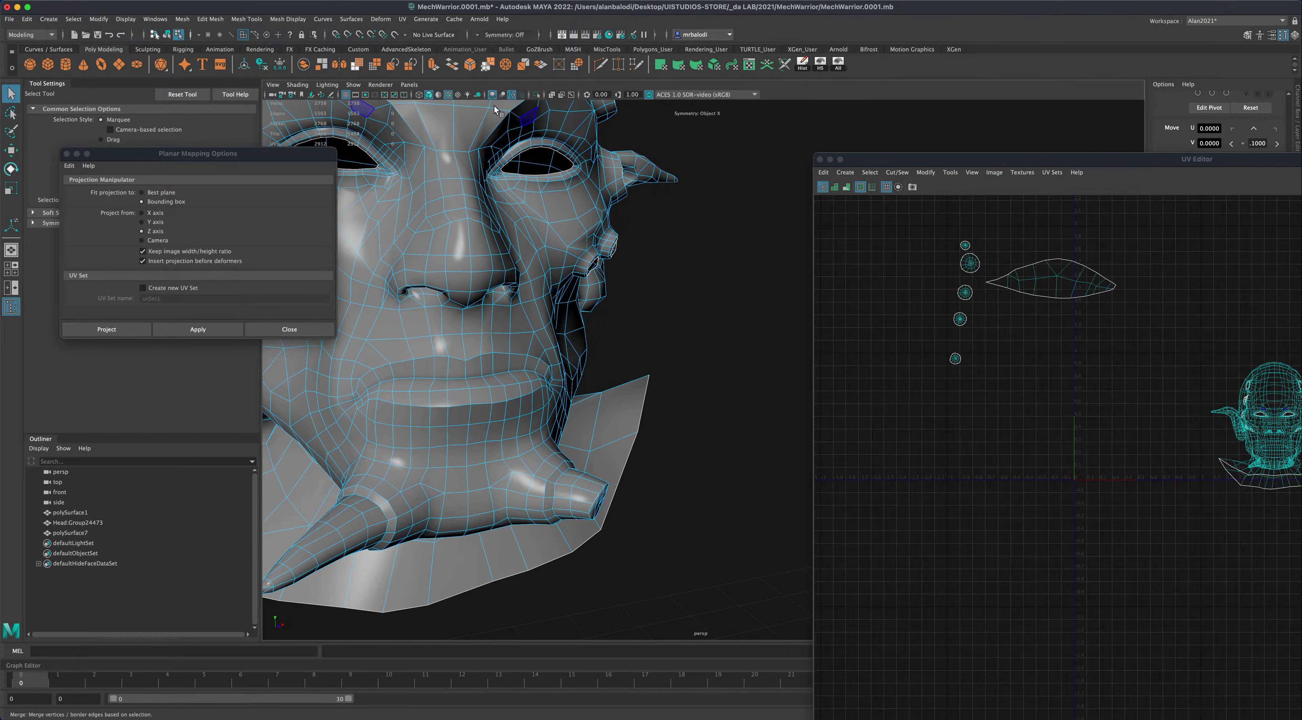
{"action": "left_click", "coordinate": [459, 374]}
{"action": "left_click", "coordinate": [459, 374]}
{"action": "left_click", "coordinate": [442, 373], "text": "shift"}
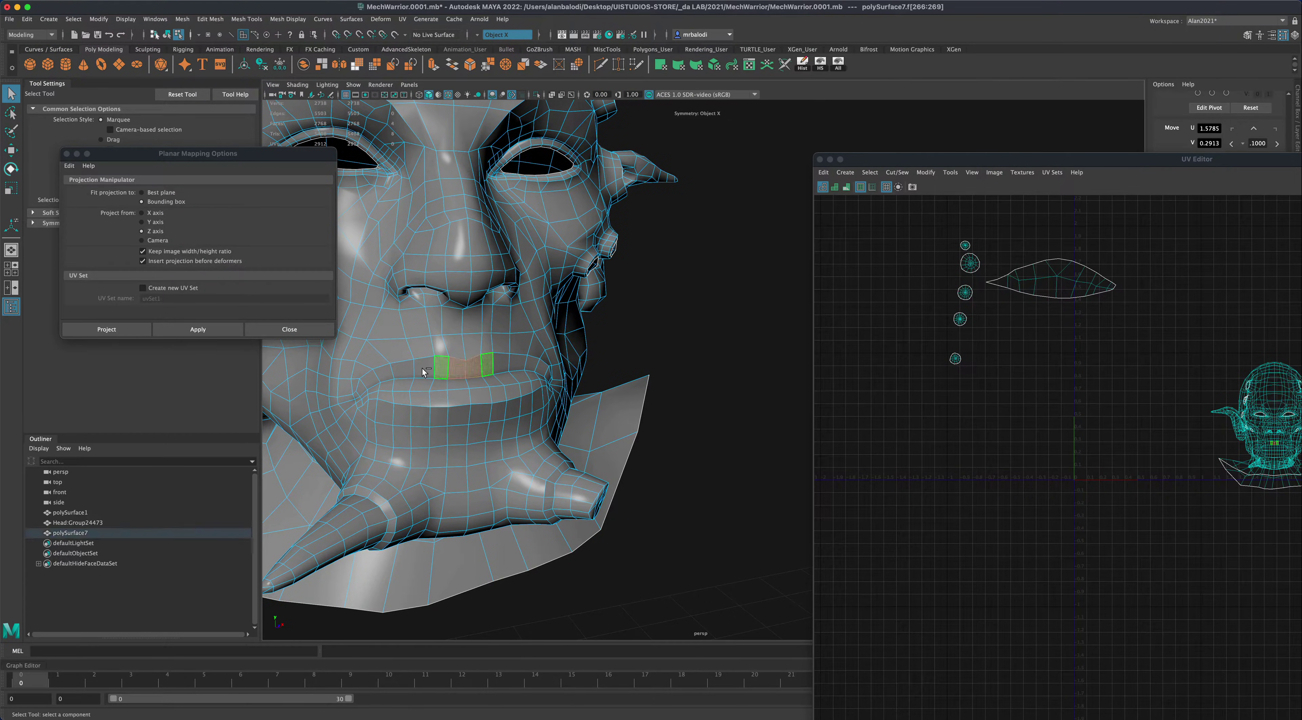
{"action": "left_click", "coordinate": [423, 372], "text": "shift"}
{"action": "left_click", "coordinate": [404, 373], "text": "shift"}
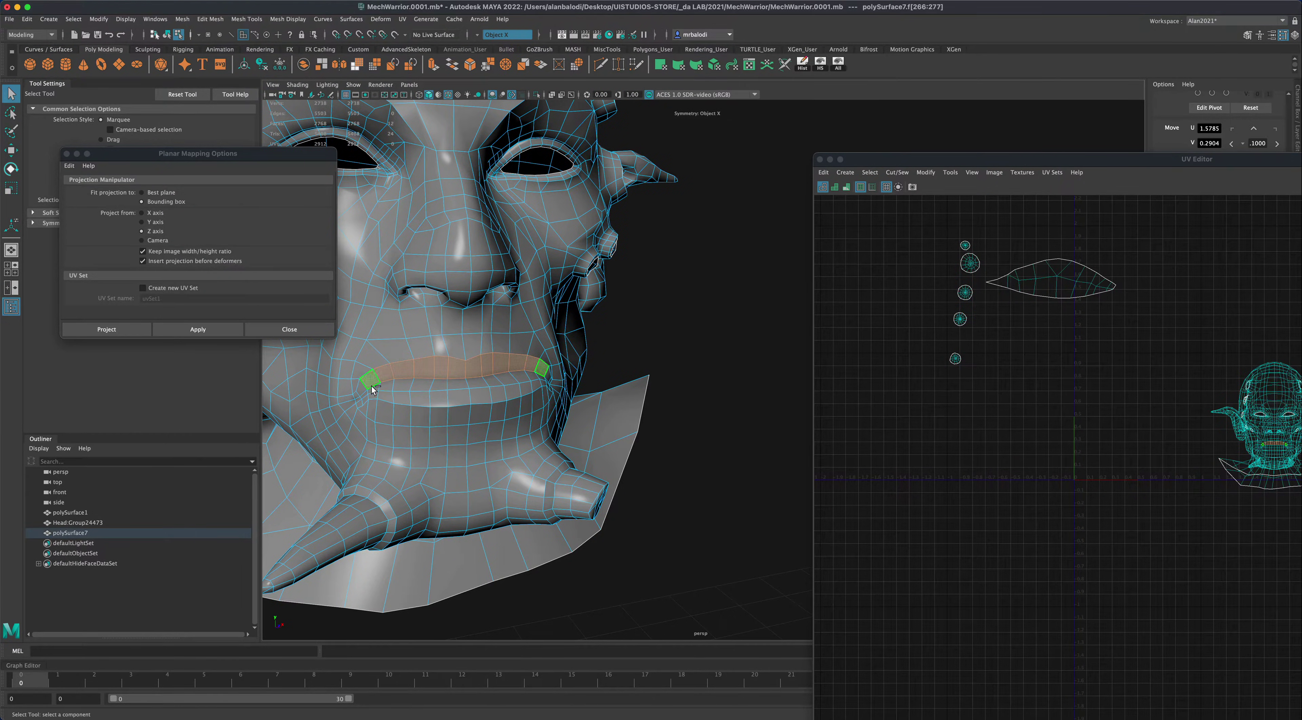
- Extend the face selection over the lower lip and the corners of the mouth
{"action": "left_click_drag", "start_coordinate": [371, 389], "coordinate": [469, 398]}
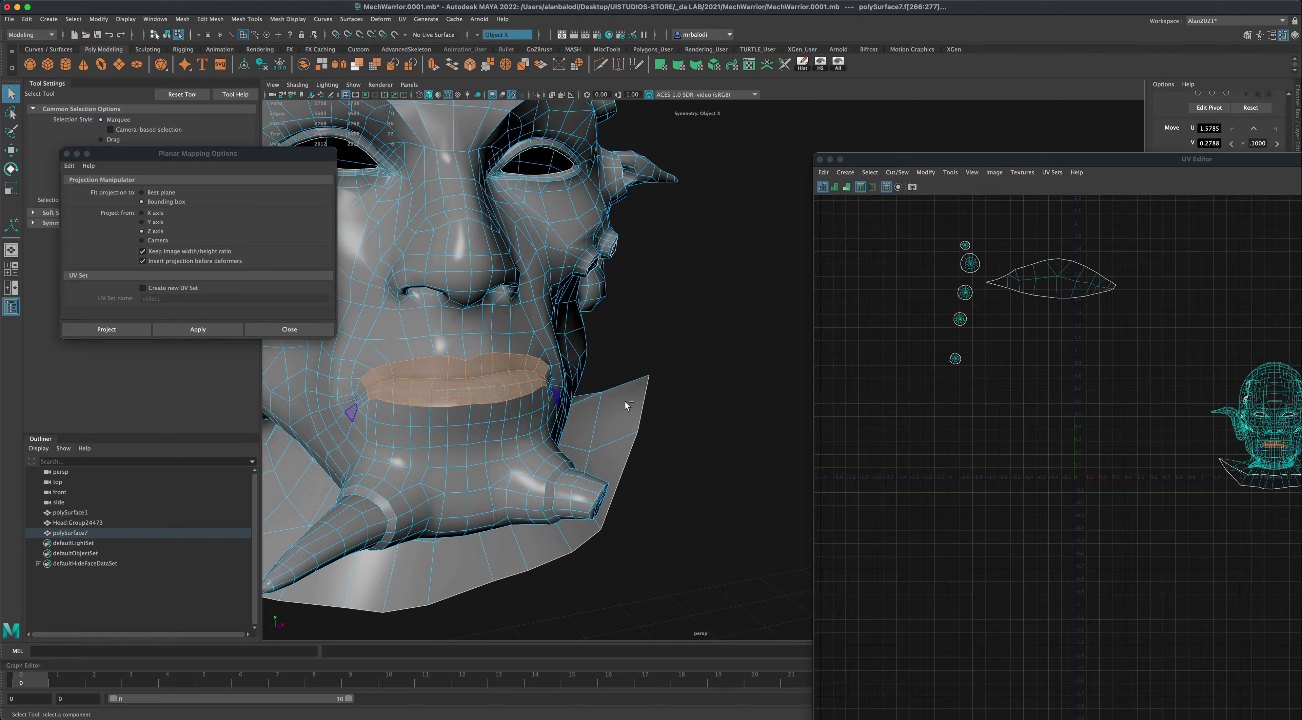
{"action": "left_click_drag", "start_coordinate": [699, 437], "coordinate": [723, 443], "text": "alt"}
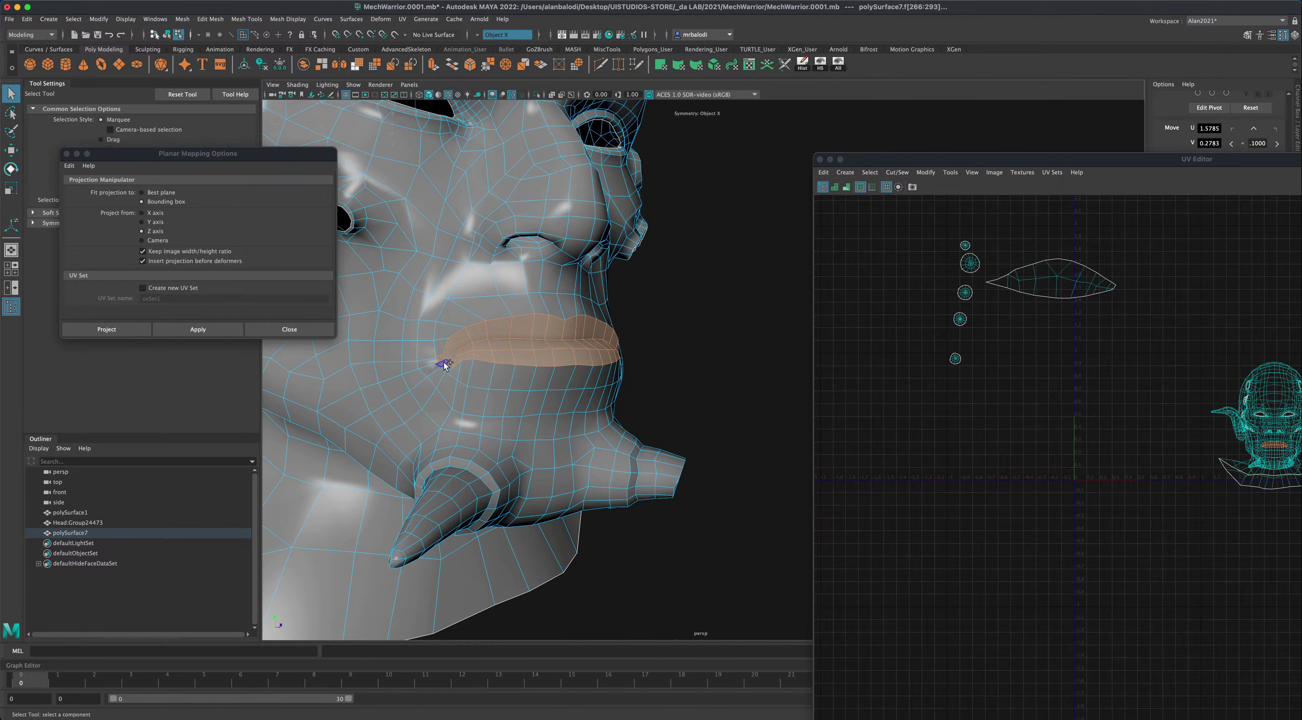
{"action": "left_click", "coordinate": [445, 364], "text": "ctrl+shift"}
{"action": "mouse_move", "coordinate": [706, 372]}
{"action": "left_mouse_down", "text": "alt"}
{"action": "mouse_move", "coordinate": [657, 372]}
{"action": "mouse_move", "coordinate": [690, 372]}
{"action": "left_mouse_up", "text": "alt"}
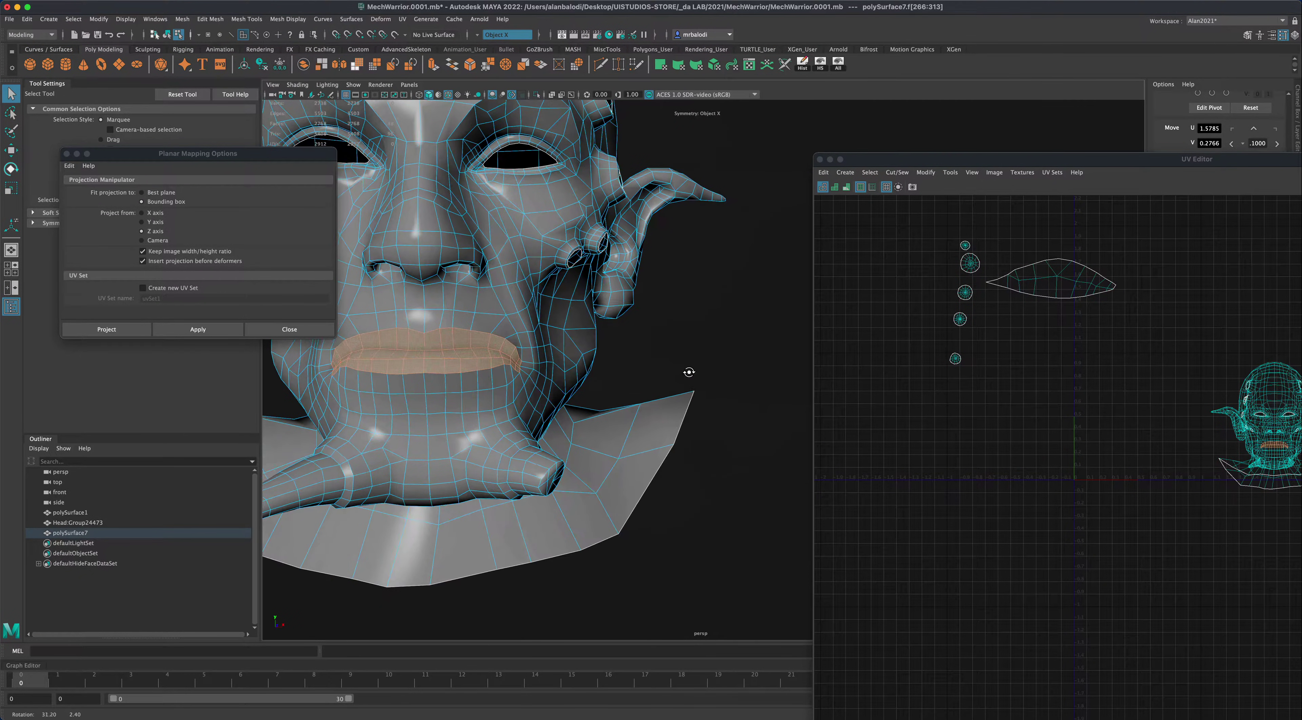
- Planar-map the selected lip faces along the Z axis and unfold the resulting UV shell
{"action": "left_click", "coordinate": [196, 325]}
{"action": "left_click_drag", "start_coordinate": [1022, 160], "coordinate": [526, 138]}
{"action": "left_click", "coordinate": [1187, 419]}
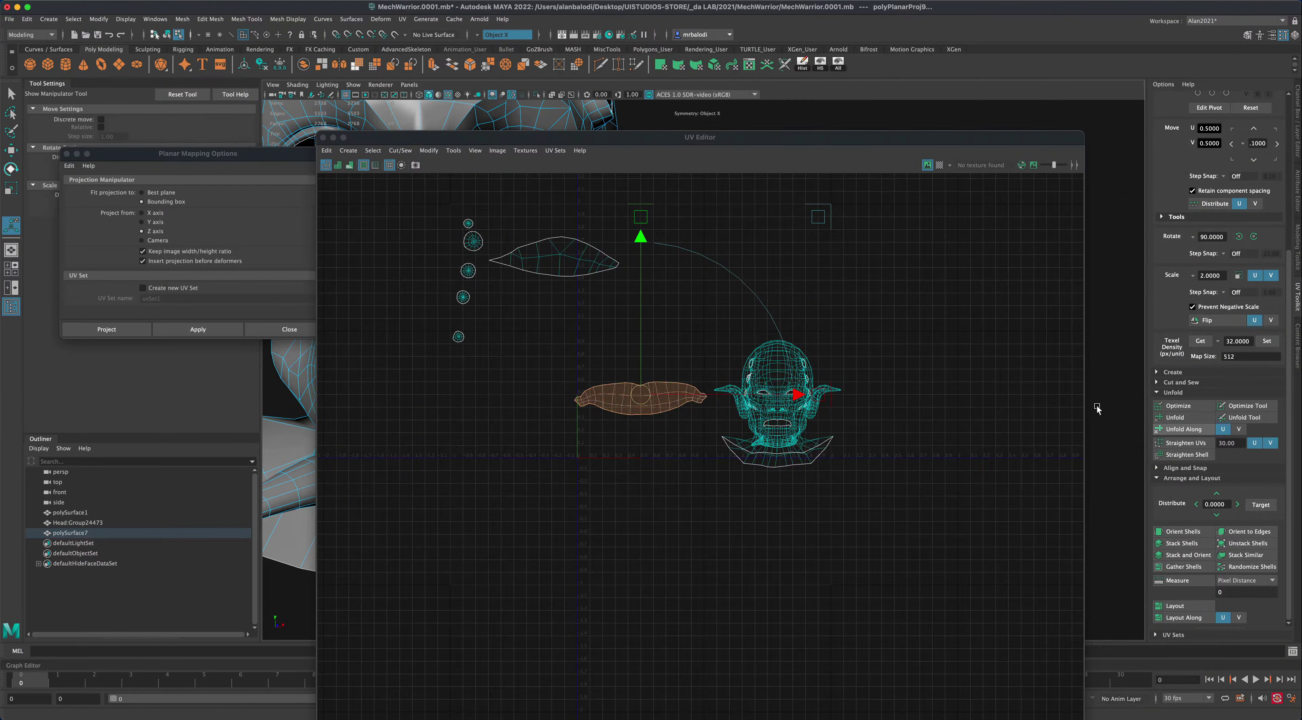
- Move the lip UV shell to about U -1.47, V 1.70 and hide the lip faces on the model
{"action": "left_click", "coordinate": [640, 413]}
{"action": "key", "text": "w"}
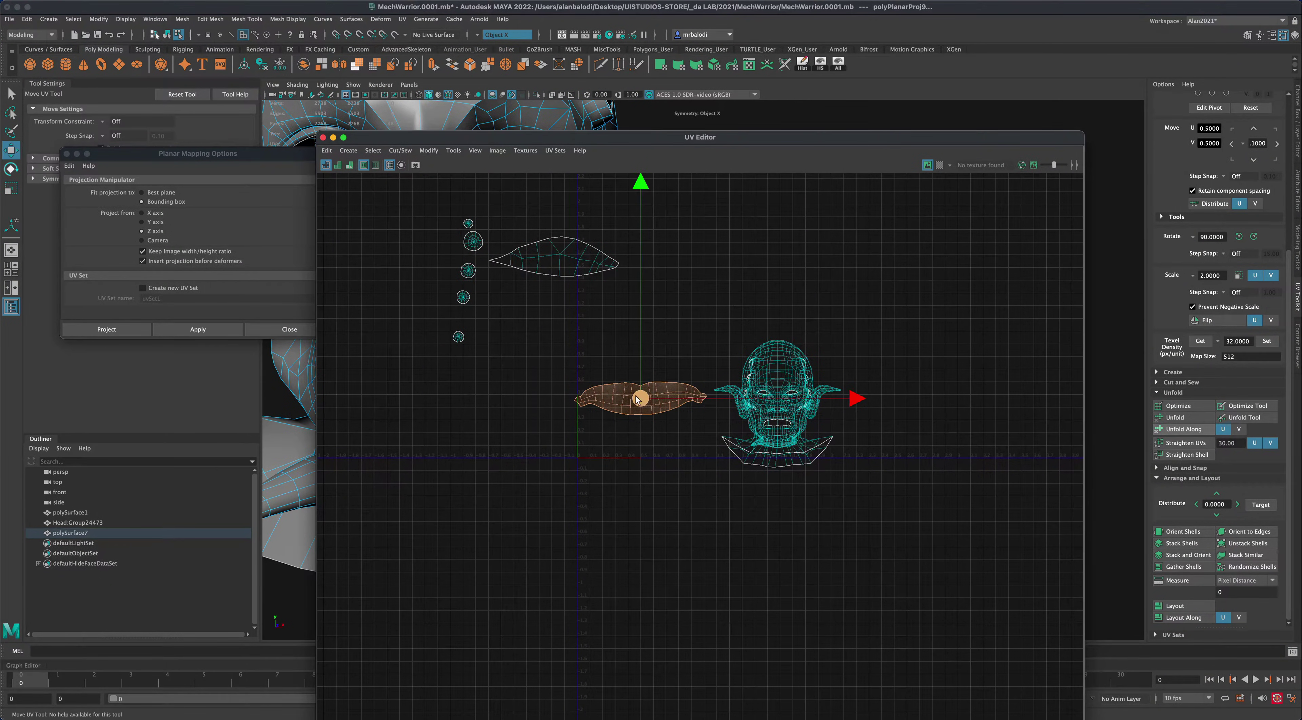
{"action": "left_click_drag", "start_coordinate": [636, 396], "coordinate": [394, 243]}
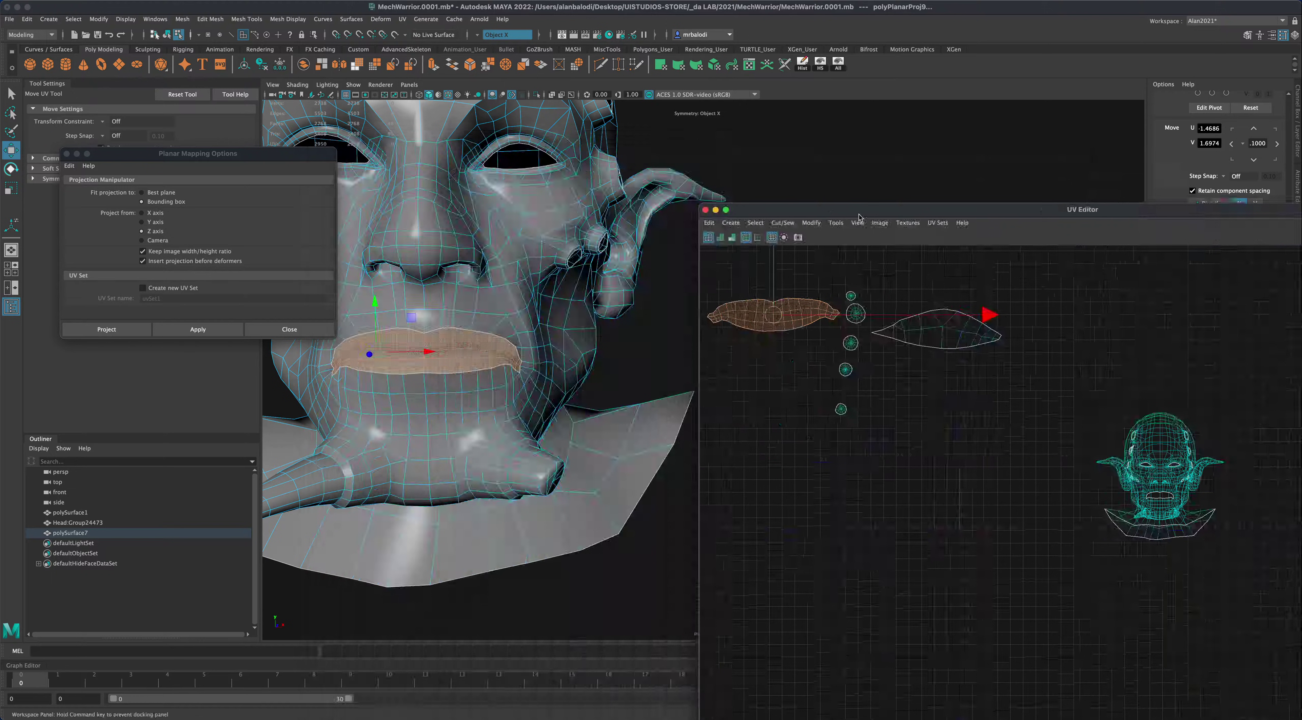
{"action": "left_click_drag", "start_coordinate": [859, 218], "coordinate": [911, 224]}
{"action": "left_click", "coordinate": [821, 63]}
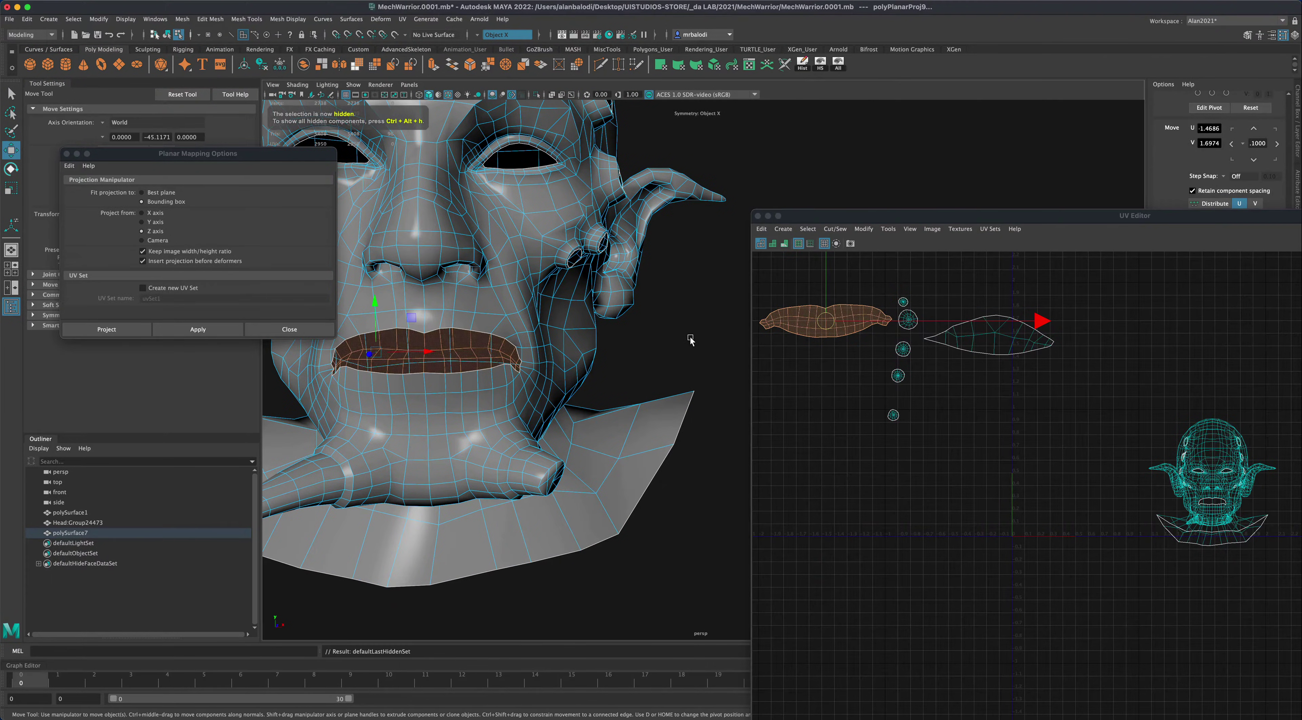
- Select a mirrored pair of starting faces inside the ears, keeping Object X symmetry on
{"action": "key", "text": "f"}
{"action": "left_click_drag", "start_coordinate": [714, 364], "coordinate": [663, 377], "text": "alt"}
{"action": "right_click_drag", "start_coordinate": [663, 377], "coordinate": [590, 406], "text": "alt"}
{"action": "left_click_drag", "start_coordinate": [590, 406], "coordinate": [656, 389], "text": "alt"}
{"action": "mouse_move", "coordinate": [659, 386]}
{"action": "middle_mouse_down", "text": "alt"}
{"action": "mouse_move", "coordinate": [608, 383]}
{"action": "mouse_move", "coordinate": [634, 386]}
{"action": "middle_mouse_up", "text": "alt"}
{"action": "scroll", "coordinate": [610, 385], "scroll_direction": "up", "scroll_amount": 5}
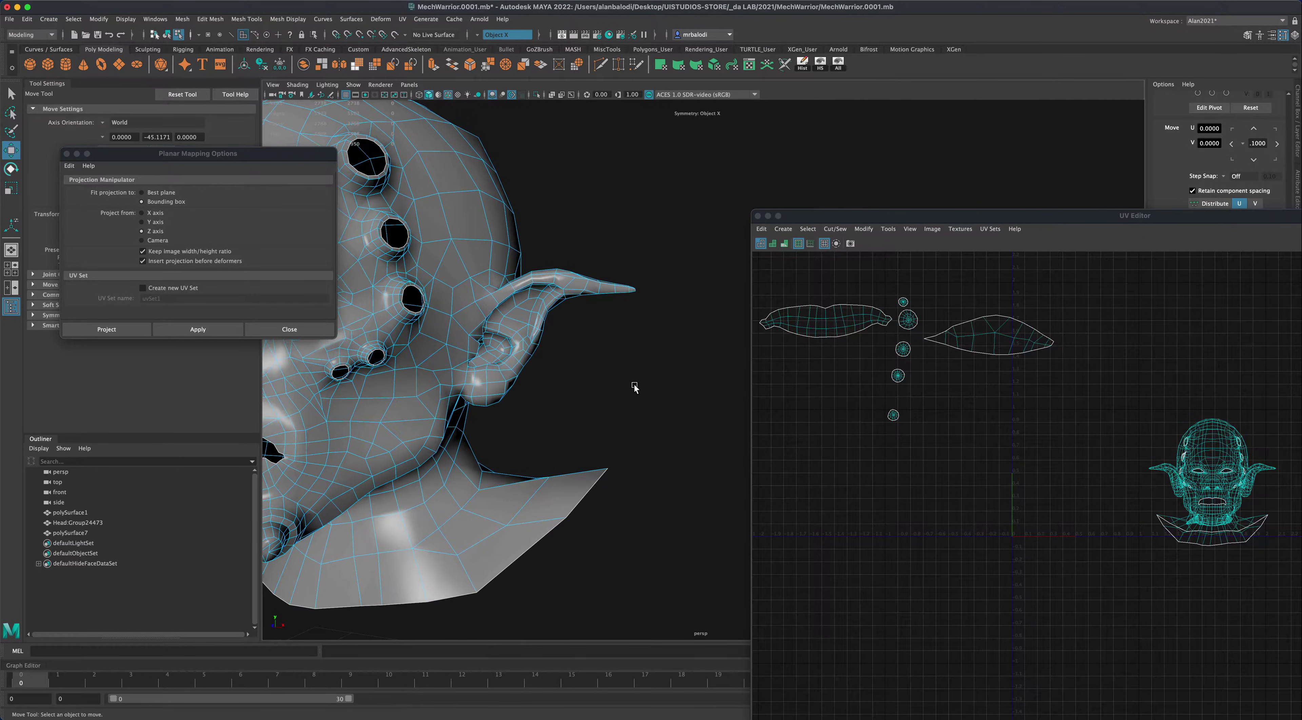
{"action": "left_click_drag", "start_coordinate": [633, 386], "coordinate": [622, 386], "text": "alt"}
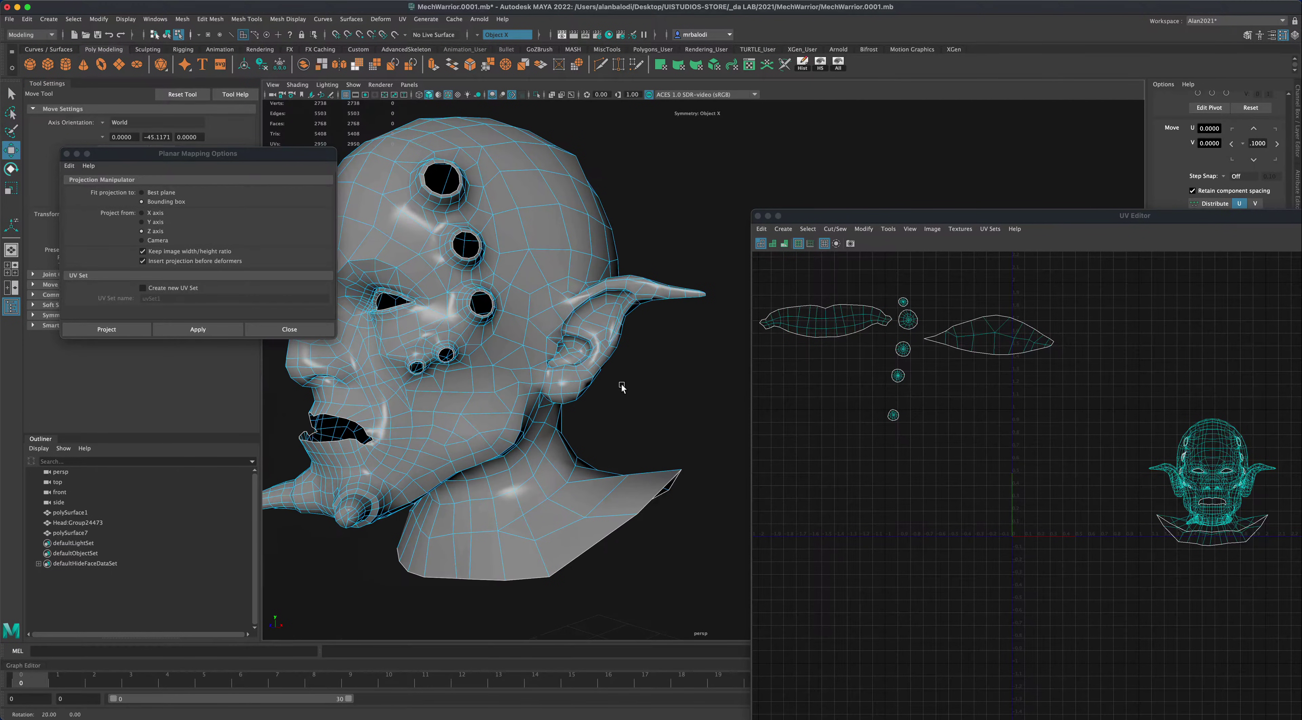
{"action": "middle_click_drag", "start_coordinate": [668, 390], "coordinate": [619, 412], "text": "alt"}
{"action": "scroll", "coordinate": [623, 411], "scroll_direction": "up", "scroll_amount": 3}
{"action": "left_click_drag", "start_coordinate": [622, 411], "coordinate": [470, 374], "text": "alt"}
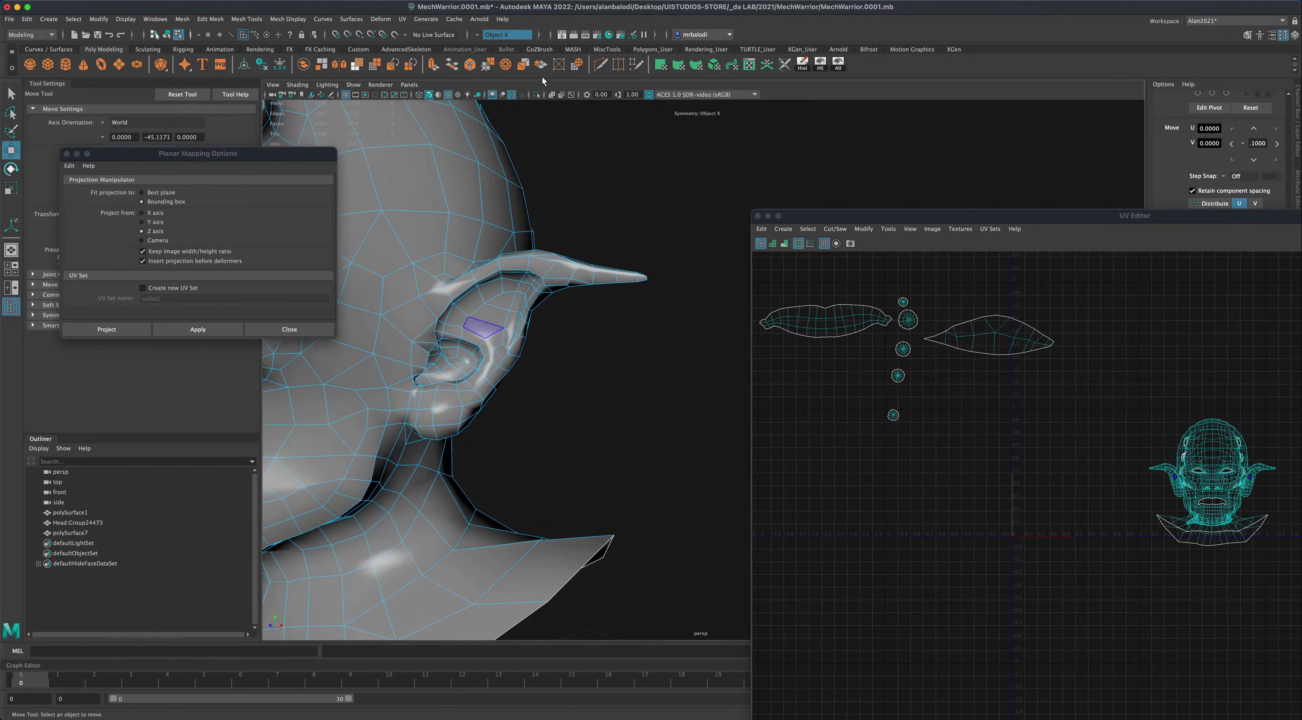
{"action": "key", "text": "ctrl+z"}
{"action": "left_click", "coordinate": [12, 94]}
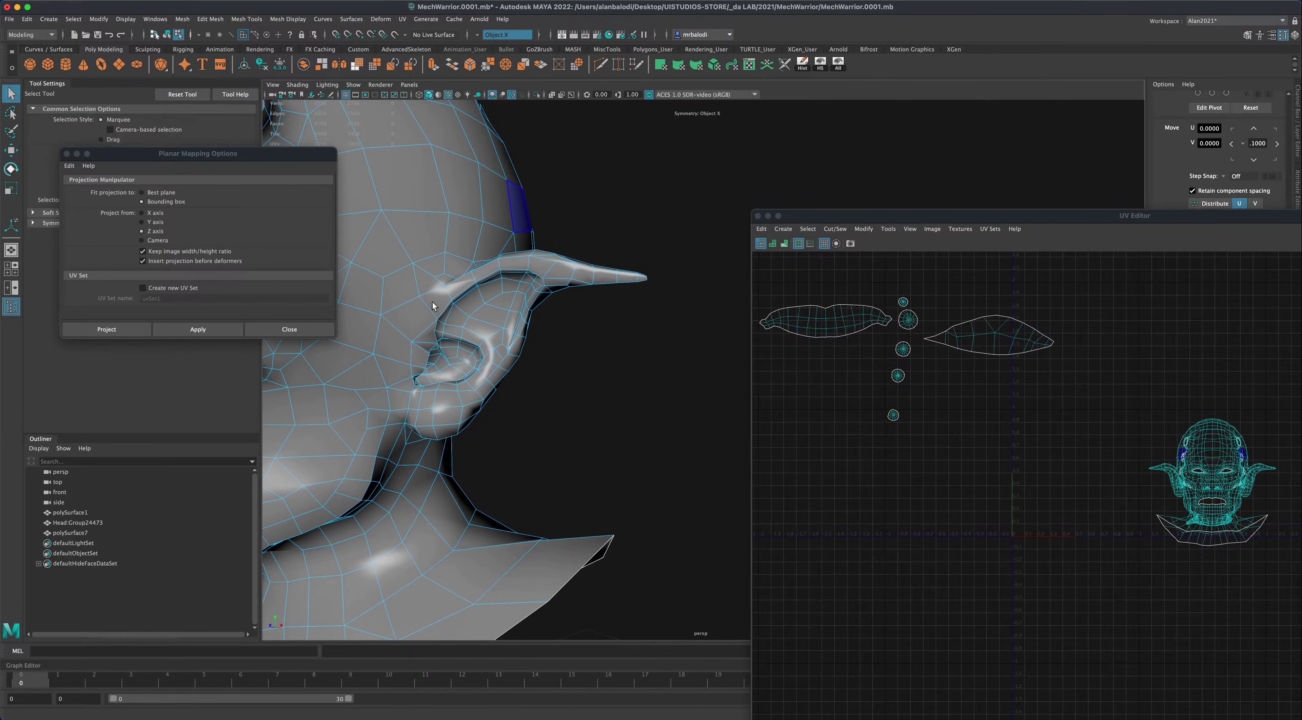
{"action": "left_click", "coordinate": [455, 366]}
{"action": "left_click", "coordinate": [455, 361]}
{"action": "left_click_drag", "start_coordinate": [454, 361], "coordinate": [618, 409], "text": "alt"}
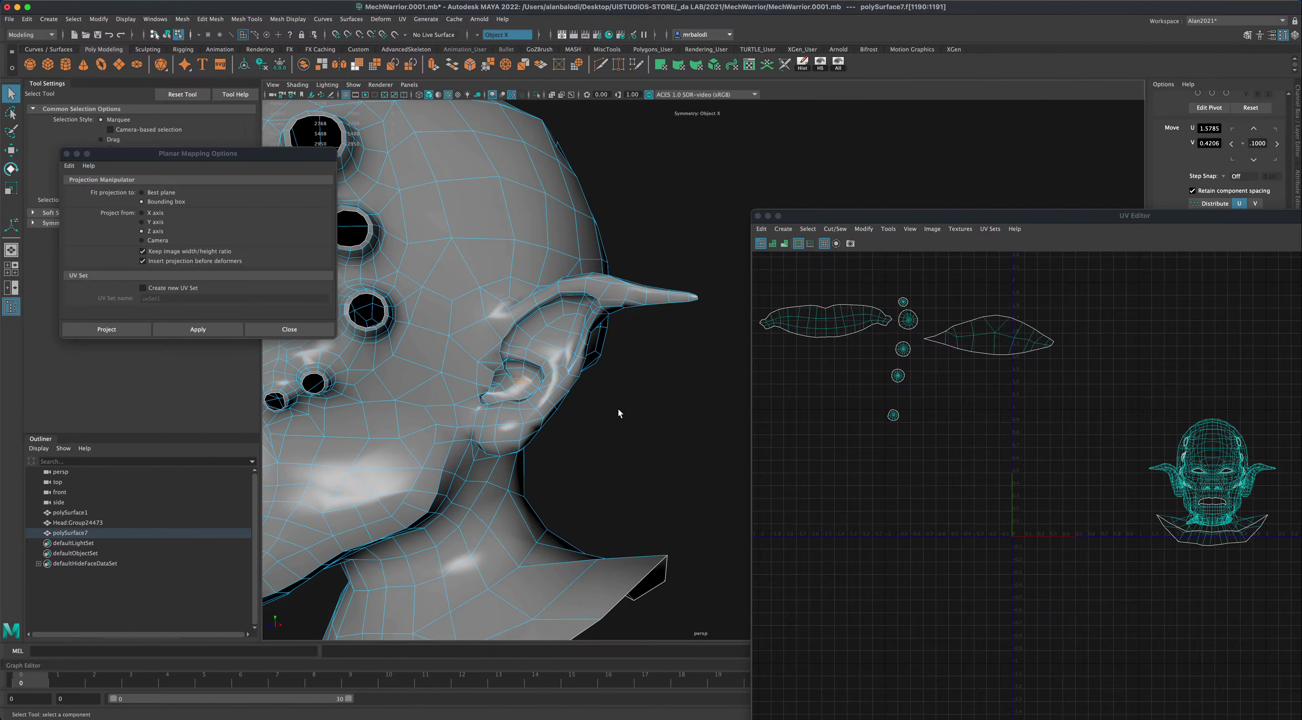
- Grow the face selection across the inner ear and deselect the head faces in front of it
{"action": "key", "text": "shift+period"}
{"action": "key", "text": "shift+period"}
{"action": "key", "text": "shift+period"}
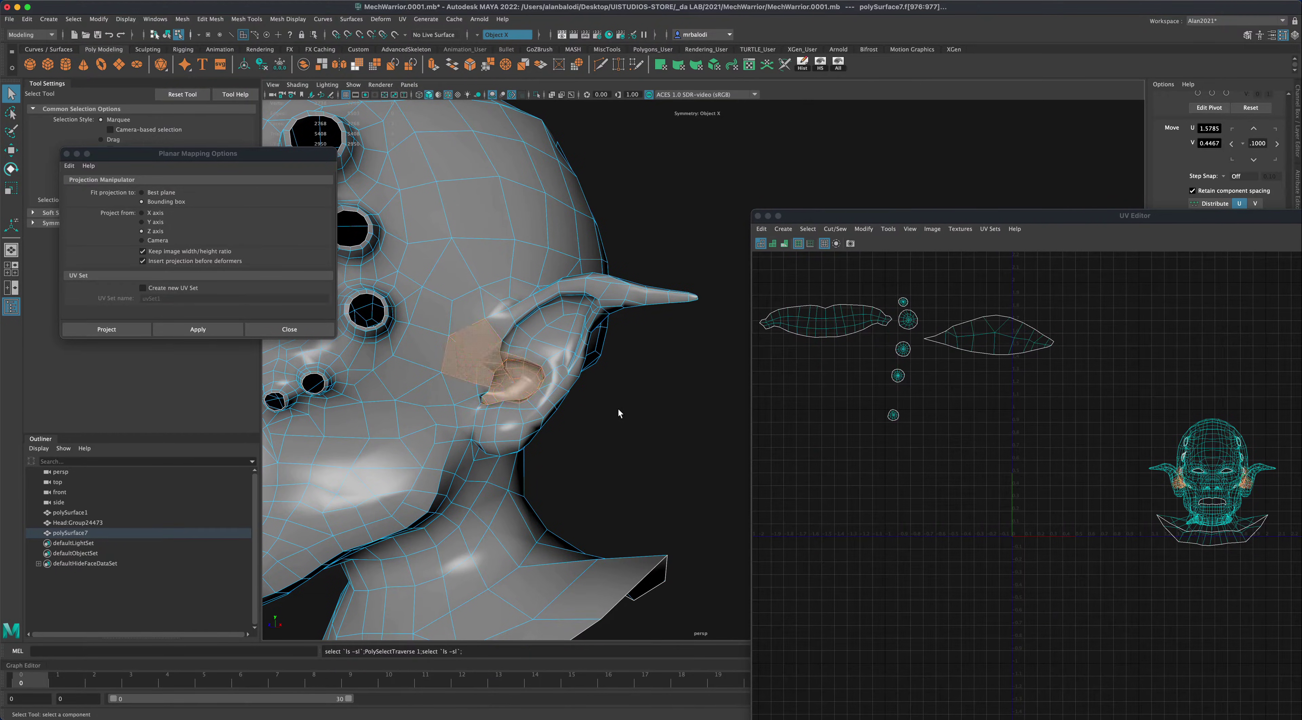
{"action": "key", "text": "ctrl+z"}
{"action": "left_click", "coordinate": [455, 362], "text": "ctrl"}
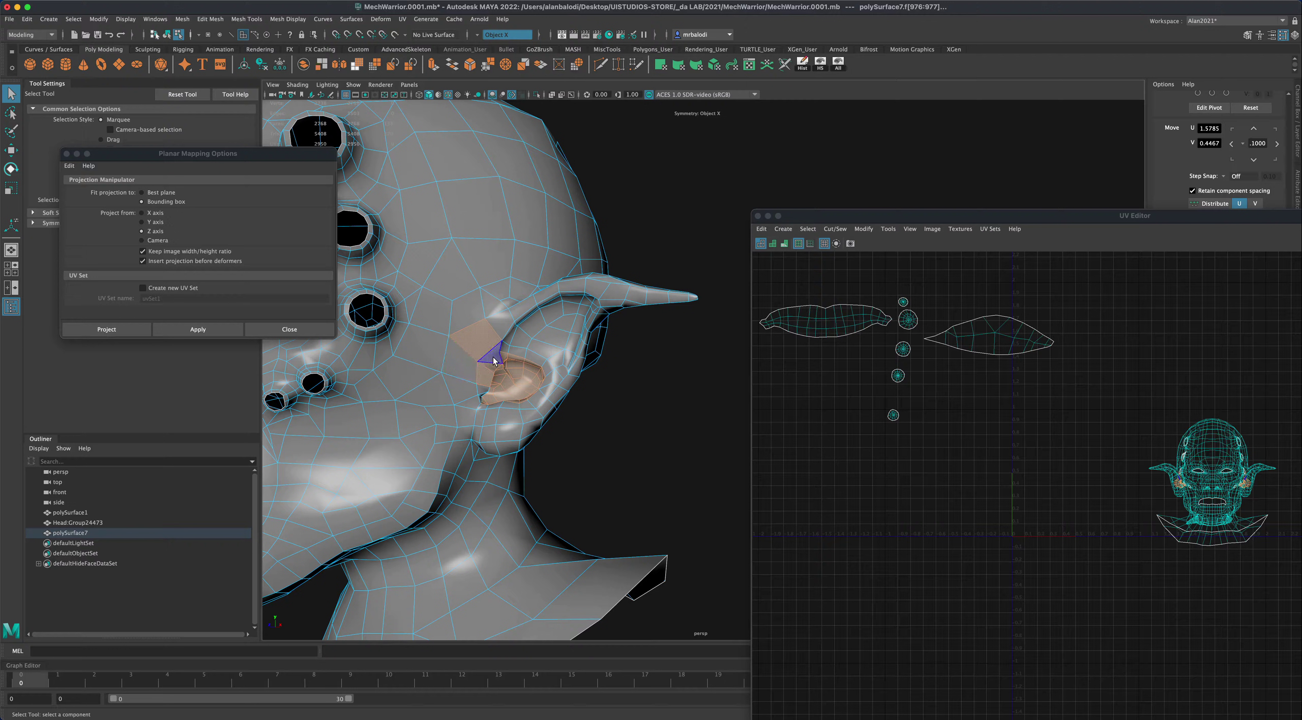
{"action": "left_click", "coordinate": [486, 342], "text": "ctrl"}
{"action": "left_click_drag", "start_coordinate": [650, 417], "coordinate": [640, 413], "text": "alt"}
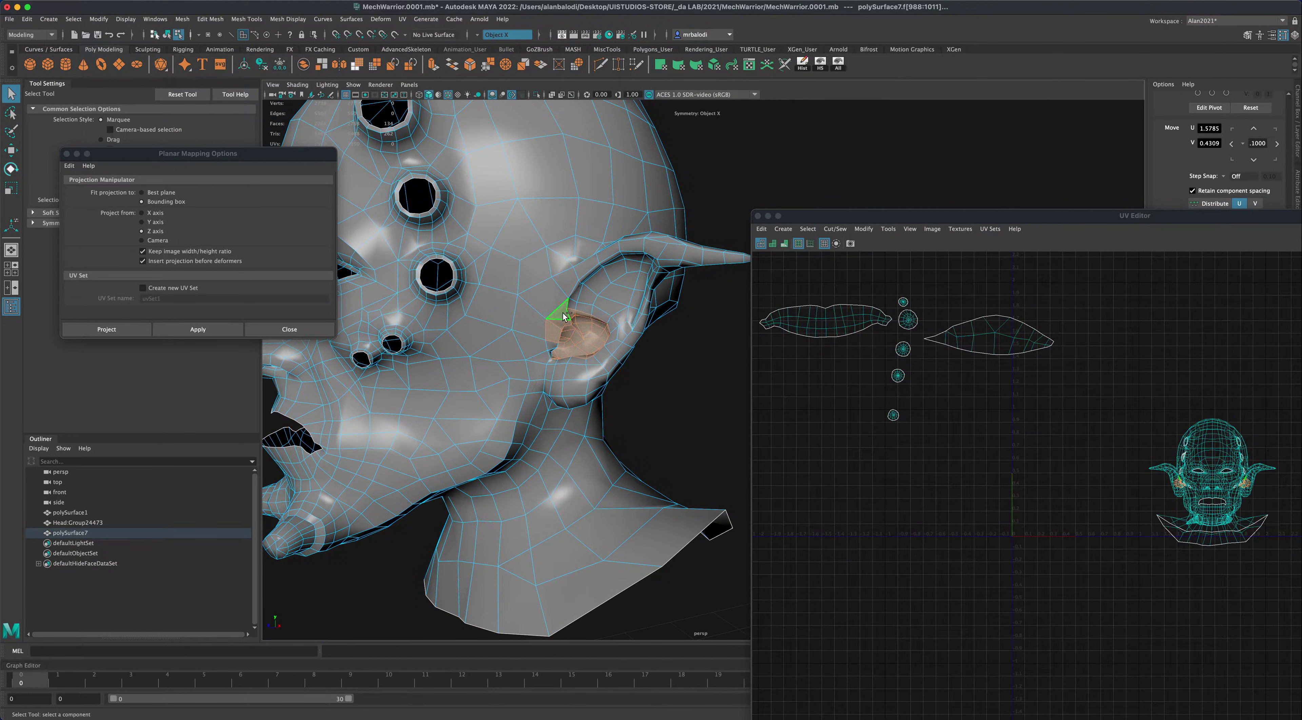
- Grow the inner-ear selection by one more ring and remove the temple and cheek faces it spills onto
{"action": "key", "text": "shift+period"}
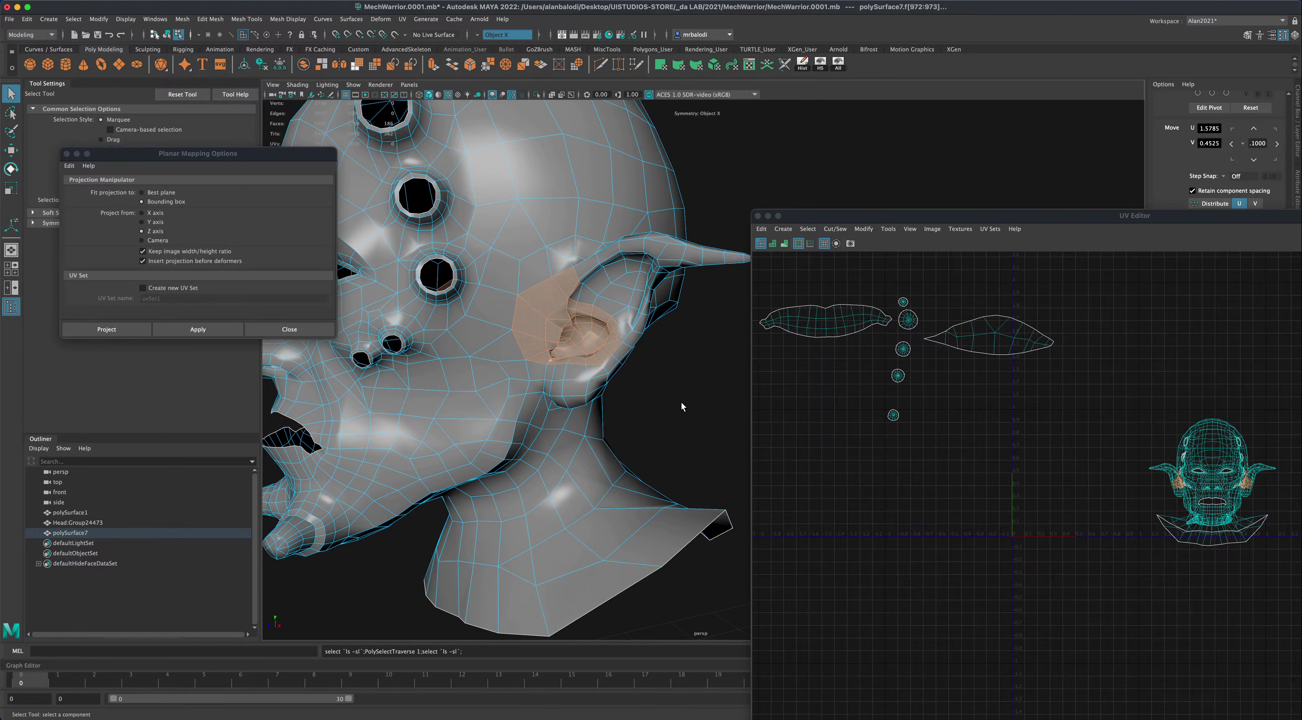
{"action": "left_click", "coordinate": [566, 282], "text": "shift"}
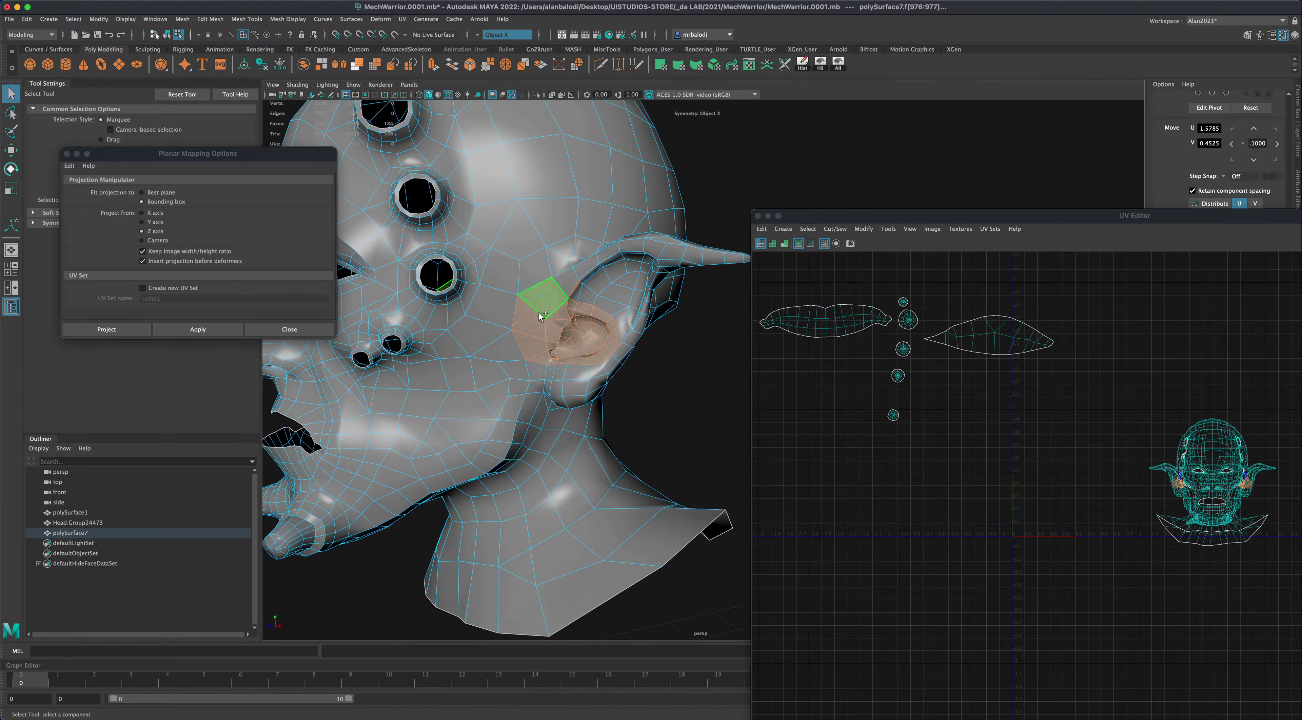
{"action": "left_click", "coordinate": [549, 295], "text": "shift"}
{"action": "left_click", "coordinate": [532, 321], "text": "shift"}
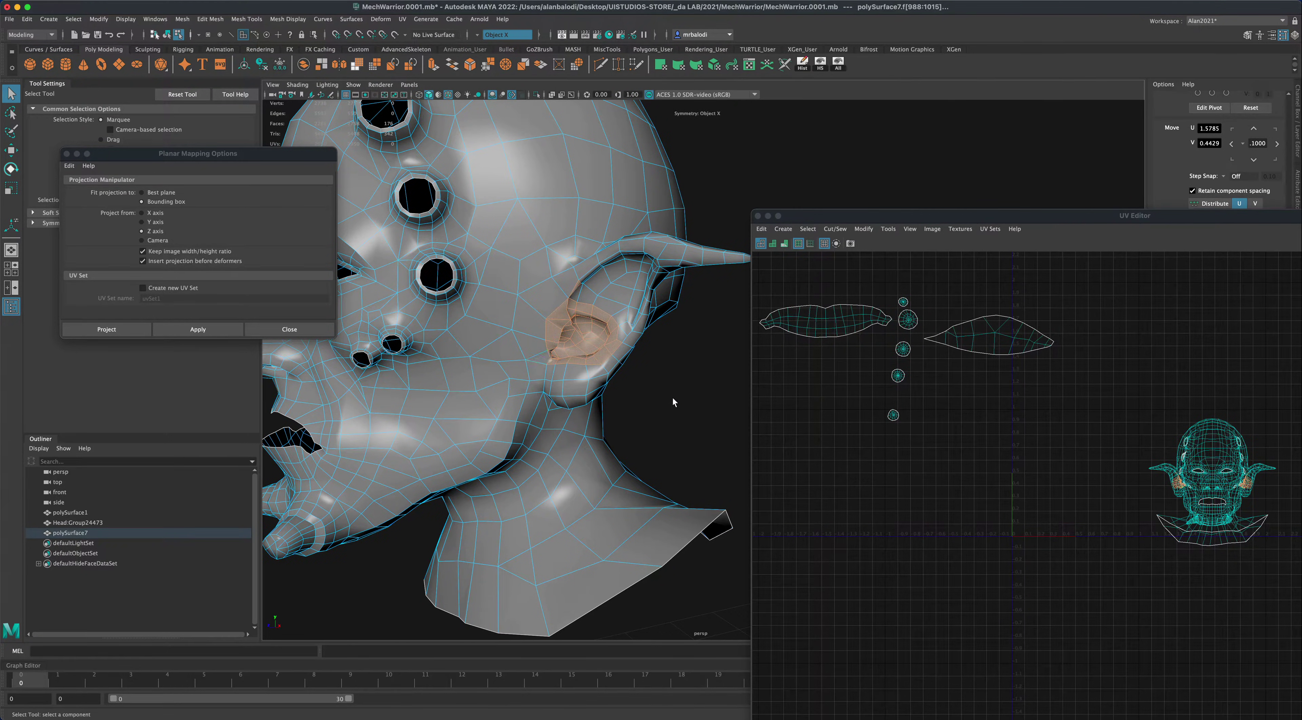
- Grow the inner-ear face selection once more toward the lobe and deselect the head faces in front of the ear and its upper edge
{"action": "key", "text": "shift+period"}
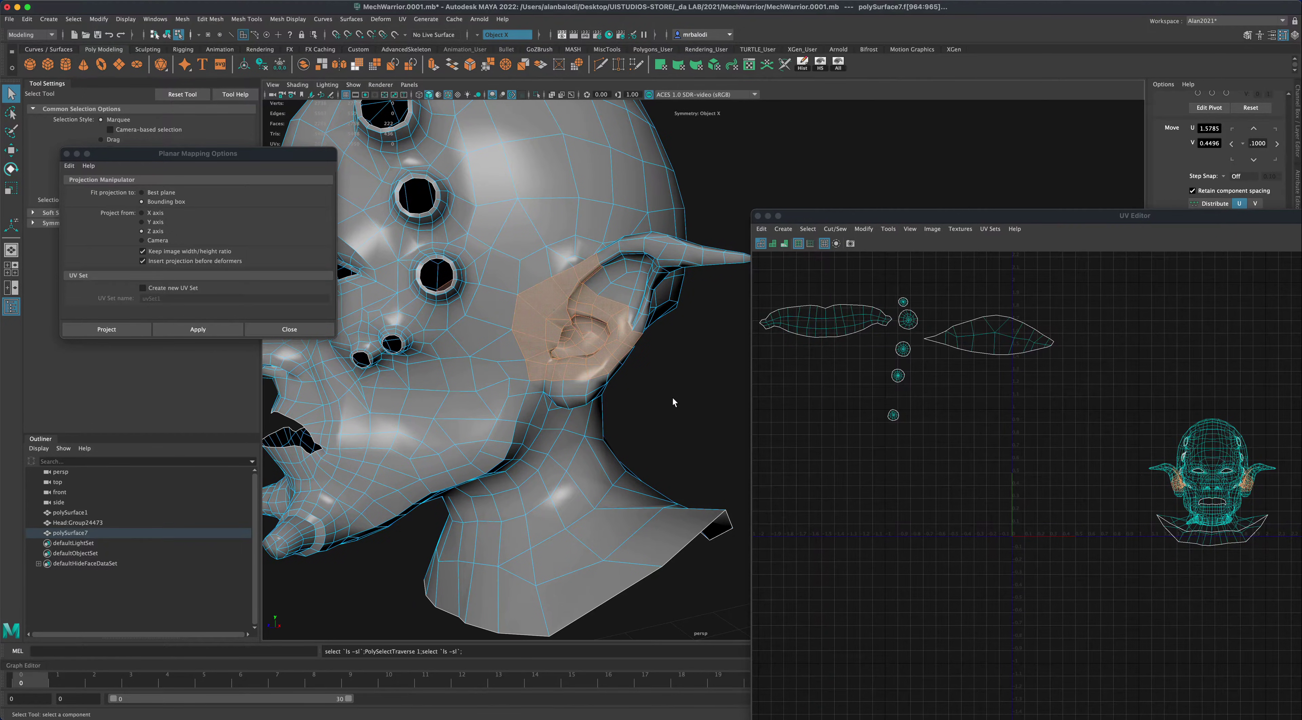
{"action": "left_click_drag", "start_coordinate": [672, 397], "coordinate": [677, 401], "text": "alt"}
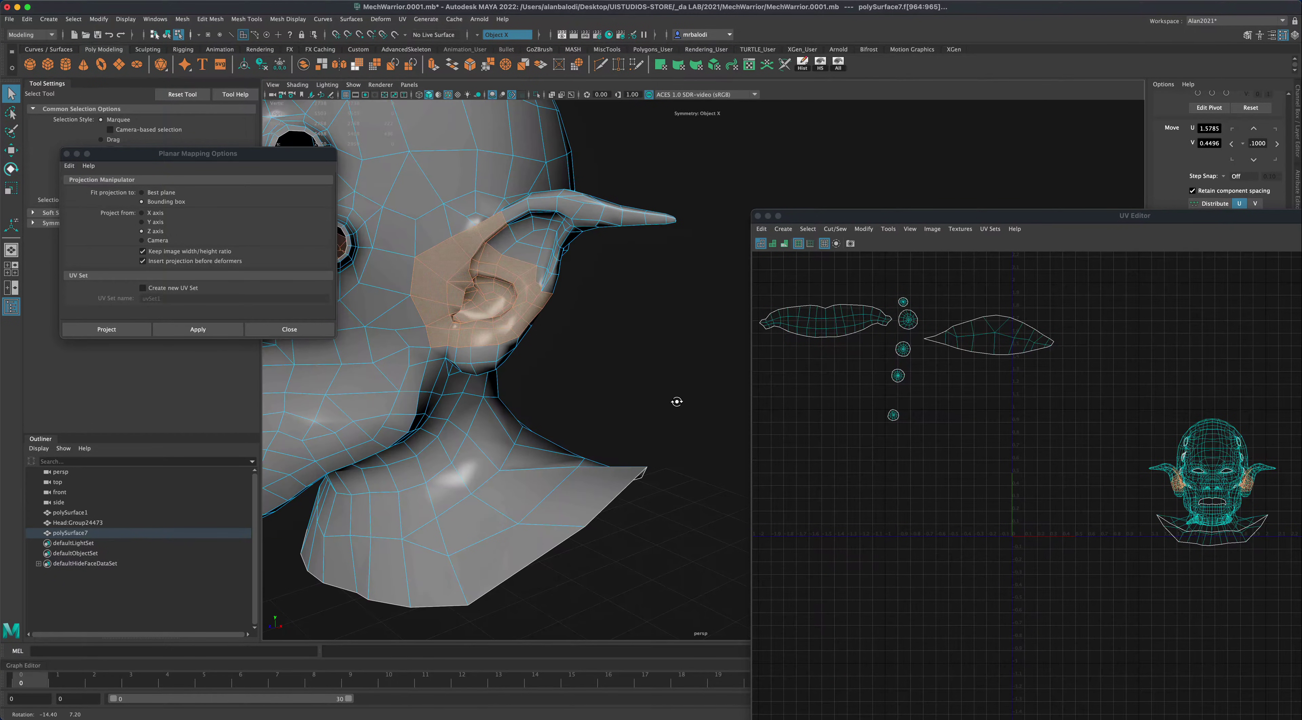
{"action": "left_click", "coordinate": [438, 332], "text": "shift"}
{"action": "left_click", "coordinate": [430, 314], "text": "shift"}
{"action": "left_click", "coordinate": [431, 281], "text": "shift"}
{"action": "left_click", "coordinate": [441, 256], "text": "shift"}
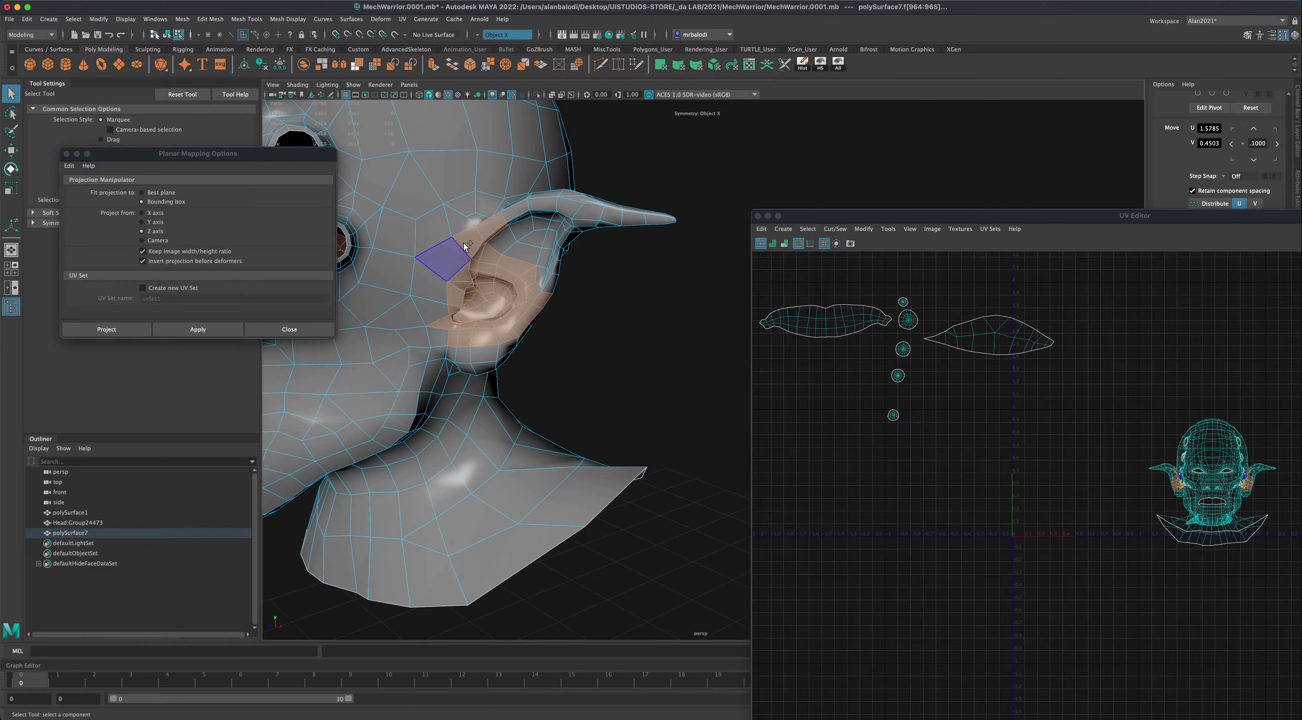
{"action": "left_click", "coordinate": [465, 243], "text": "shift"}
{"action": "left_click", "coordinate": [489, 224], "text": "shift"}
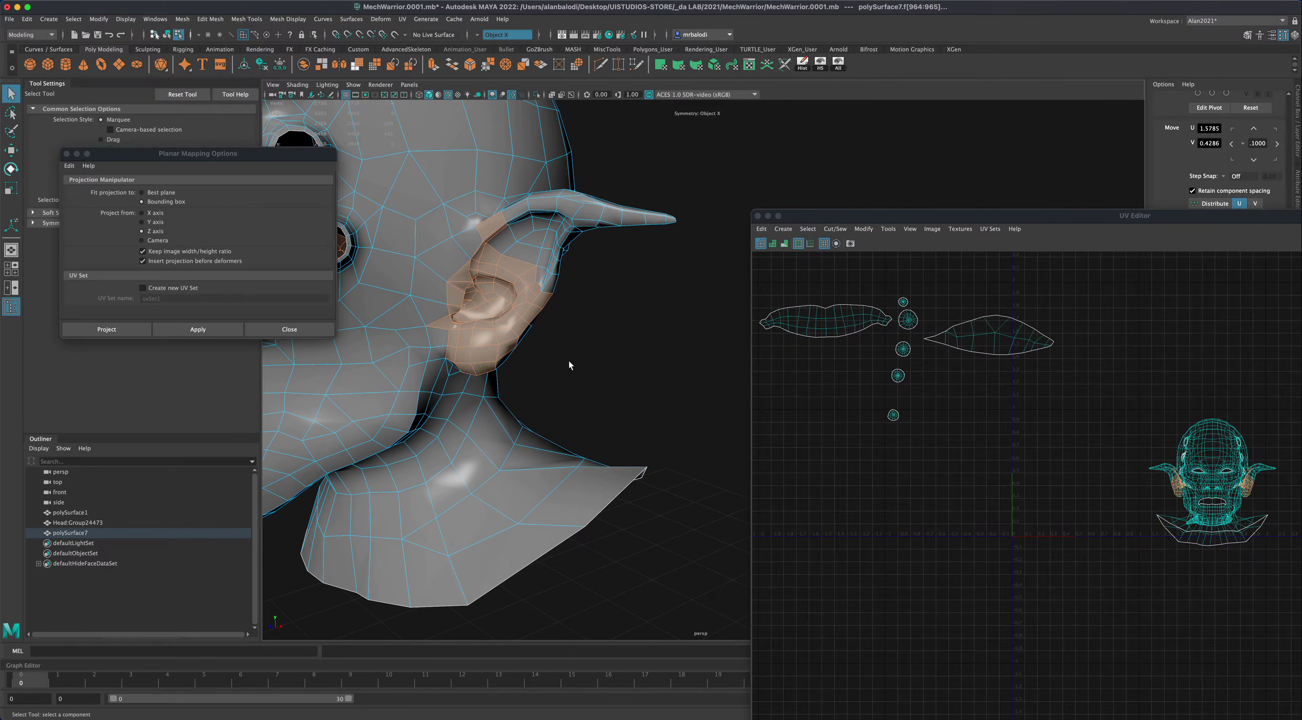
- Add the temple and cheek faces directly in front of the ear to the face selection
{"action": "left_click_drag", "start_coordinate": [570, 365], "coordinate": [483, 417], "text": "alt"}
{"action": "left_click", "coordinate": [303, 462], "text": "shift"}
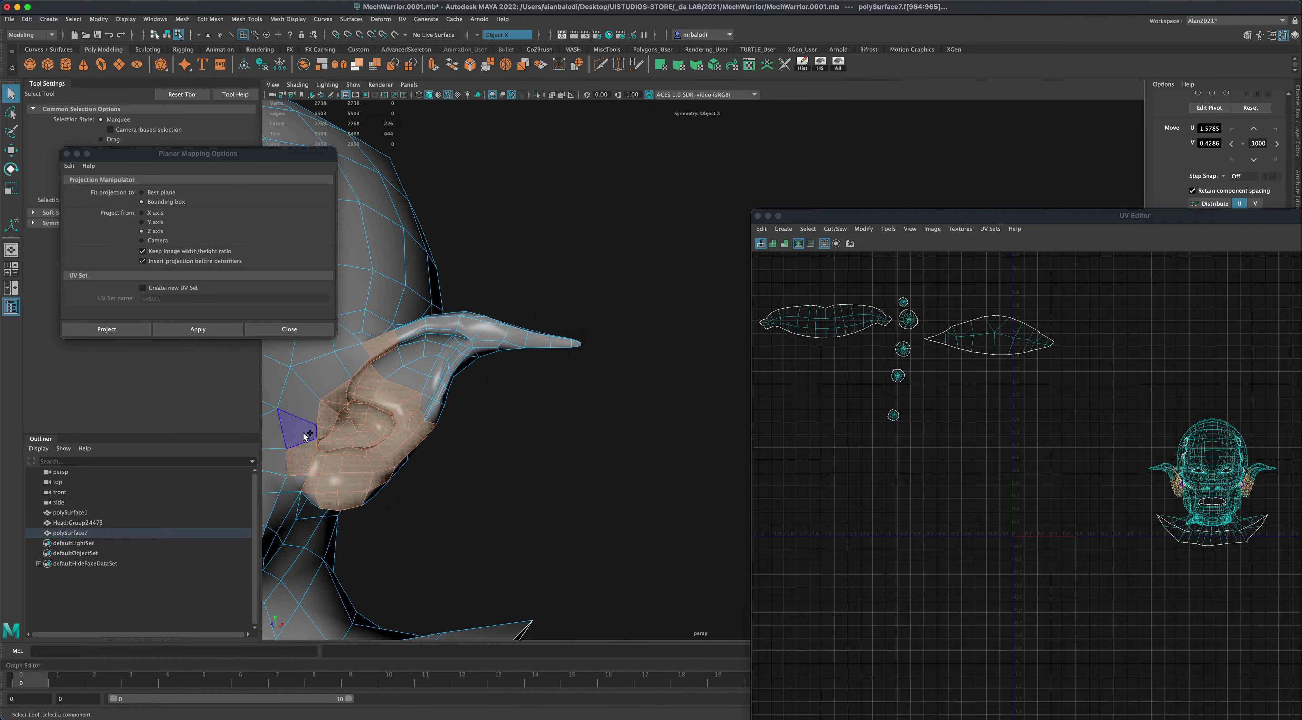
{"action": "left_click", "coordinate": [302, 434], "text": "shift"}
{"action": "left_click", "coordinate": [311, 398], "text": "shift"}
{"action": "left_click", "coordinate": [328, 376], "text": "shift"}
{"action": "left_click_drag", "start_coordinate": [513, 426], "coordinate": [612, 467], "text": "alt"}
{"action": "middle_click_drag", "start_coordinate": [627, 469], "coordinate": [605, 470], "text": "alt"}
{"action": "scroll", "coordinate": [601, 467], "scroll_direction": "up", "scroll_amount": 3}
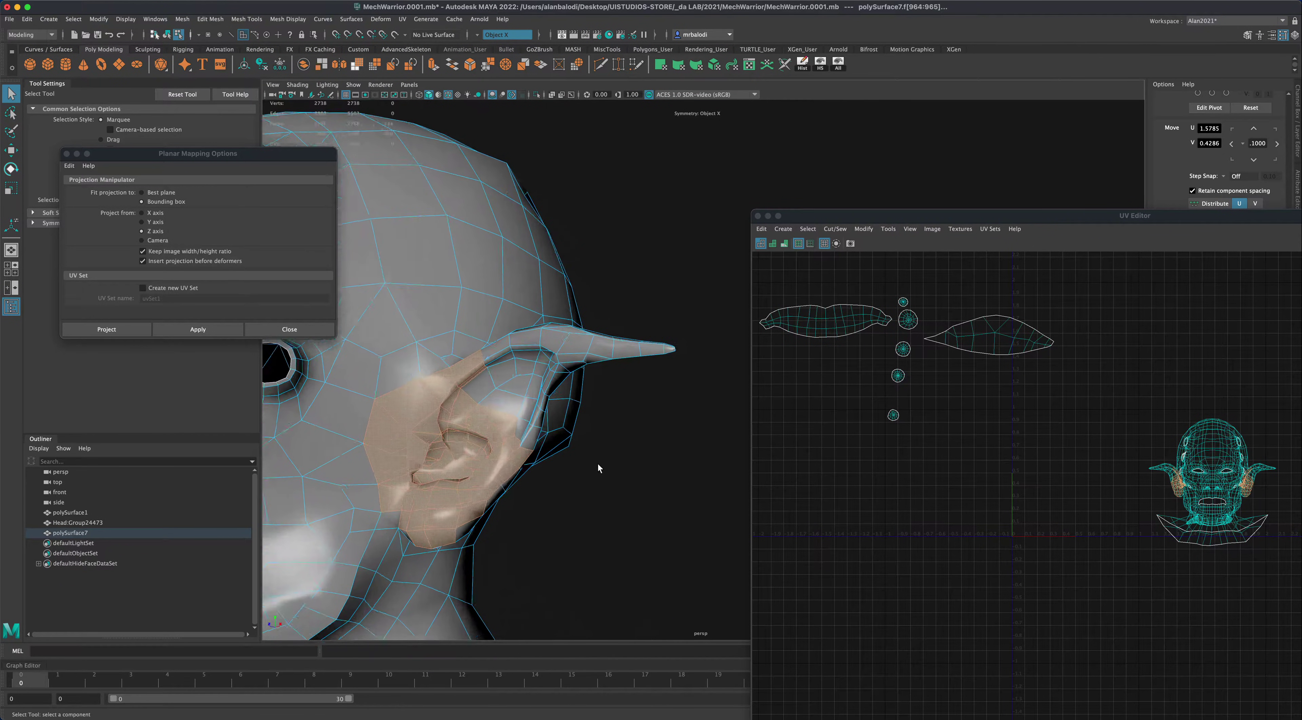
- Add the upper rim, the pointed tip and the remaining upper inner-ear faces to the selection
{"action": "left_click", "coordinate": [502, 356], "text": "shift"}
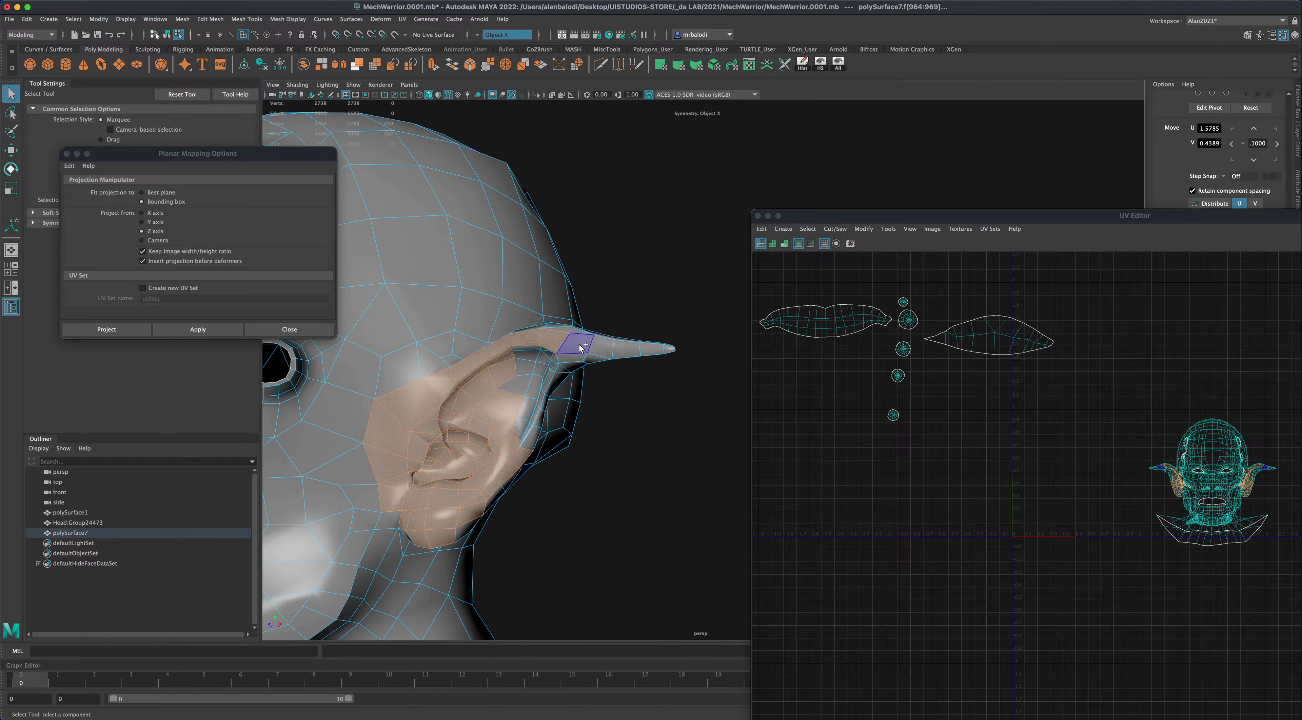
{"action": "double_click", "coordinate": [600, 348], "text": "shift"}
{"action": "left_click", "coordinate": [653, 350], "text": "shift"}
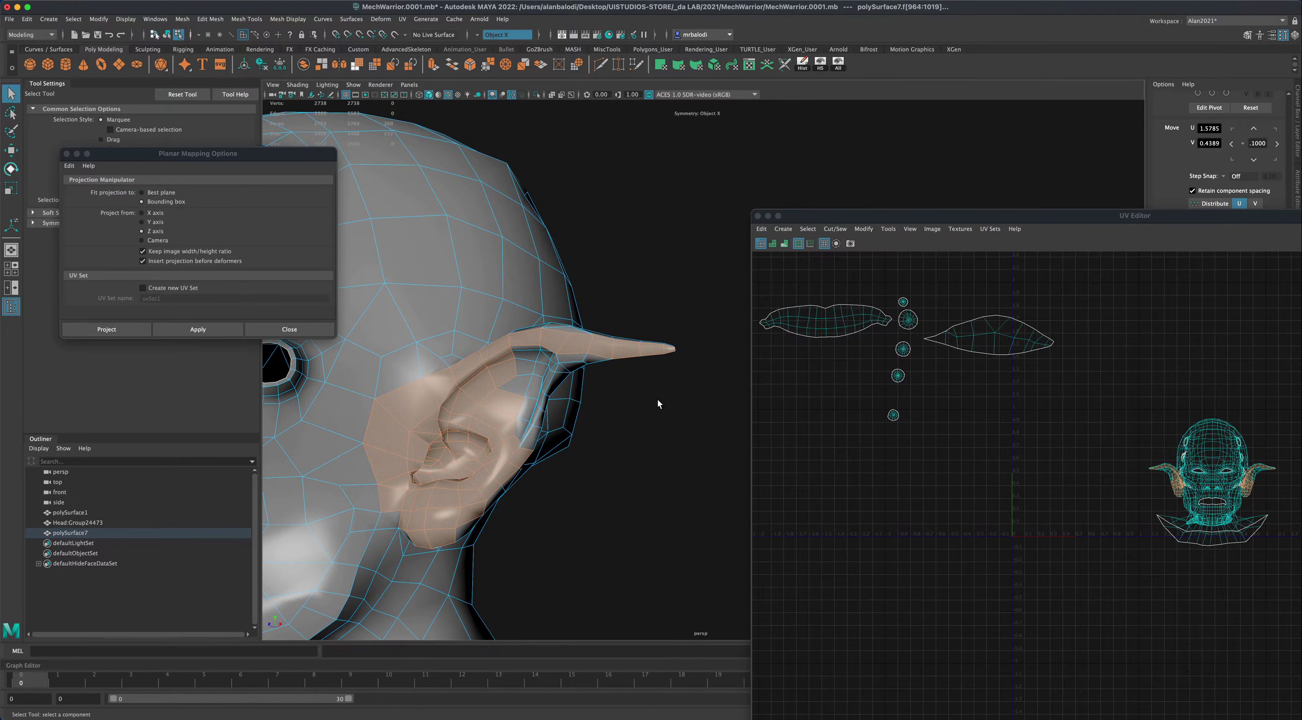
{"action": "left_click_drag", "start_coordinate": [658, 400], "coordinate": [653, 405], "text": "alt"}
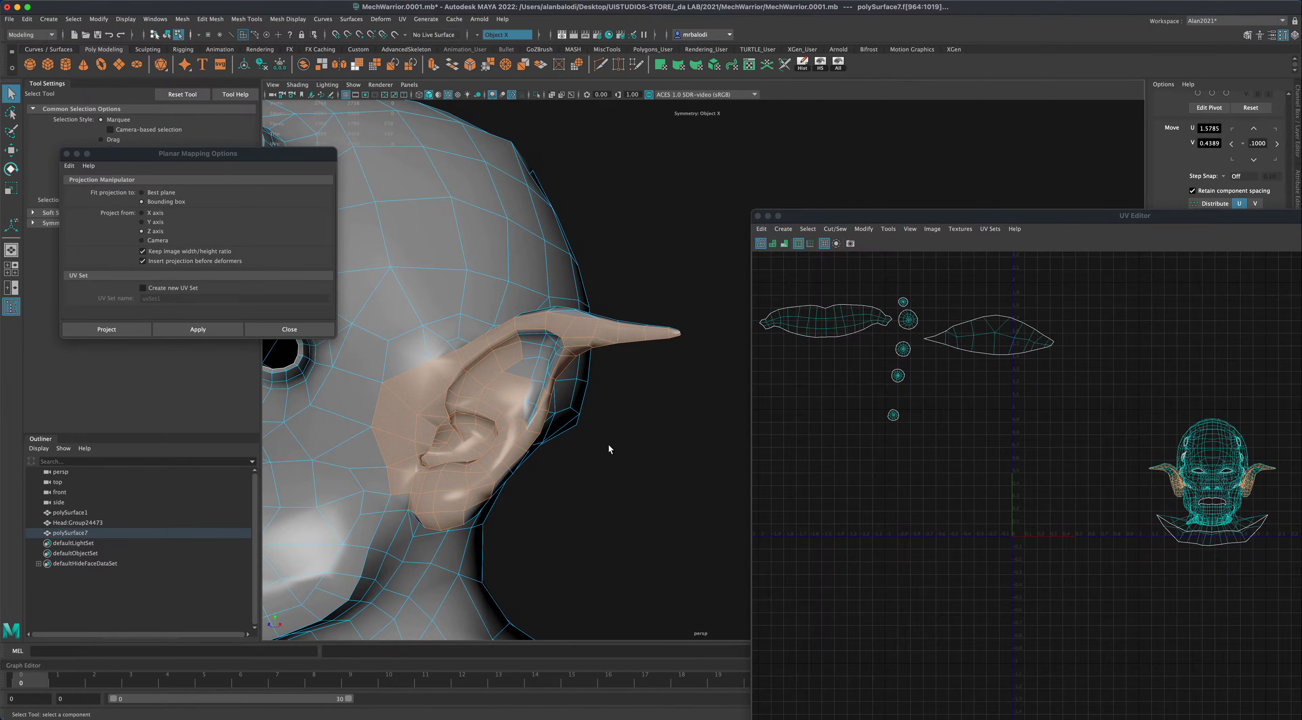
{"action": "mouse_move", "coordinate": [609, 446]}
{"action": "left_mouse_down", "text": "alt"}
{"action": "mouse_move", "coordinate": [566, 435]}
{"action": "mouse_move", "coordinate": [633, 467]}
{"action": "mouse_move", "coordinate": [622, 459]}
{"action": "left_mouse_up", "text": "alt"}
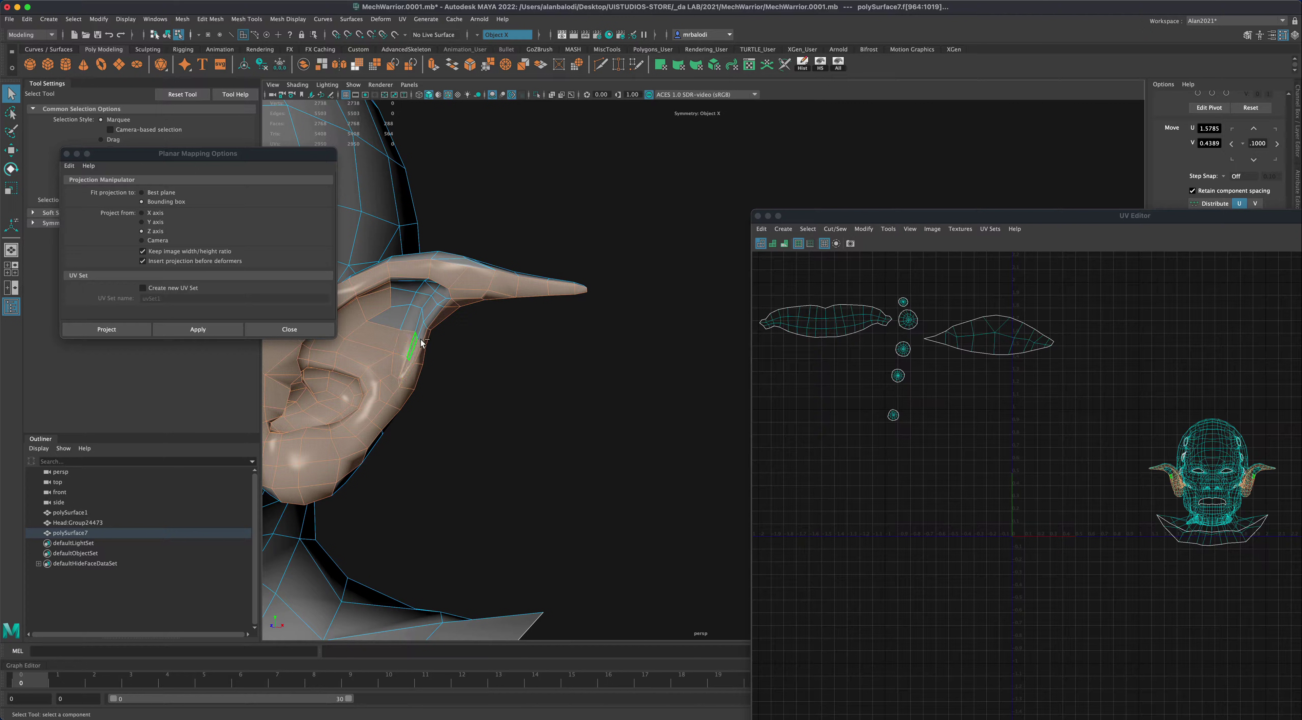
{"action": "left_click", "coordinate": [397, 316], "text": "ctrl+shift"}
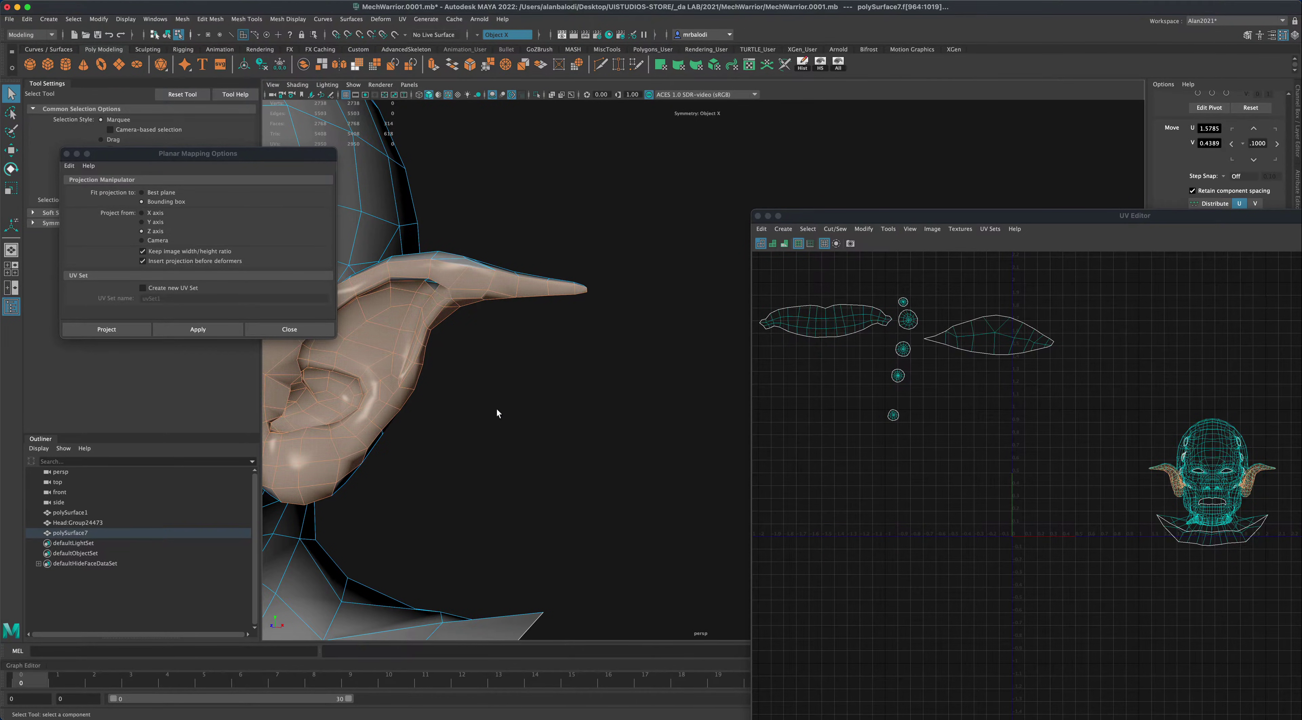
{"action": "left_click_drag", "start_coordinate": [497, 410], "coordinate": [576, 444], "text": "alt"}
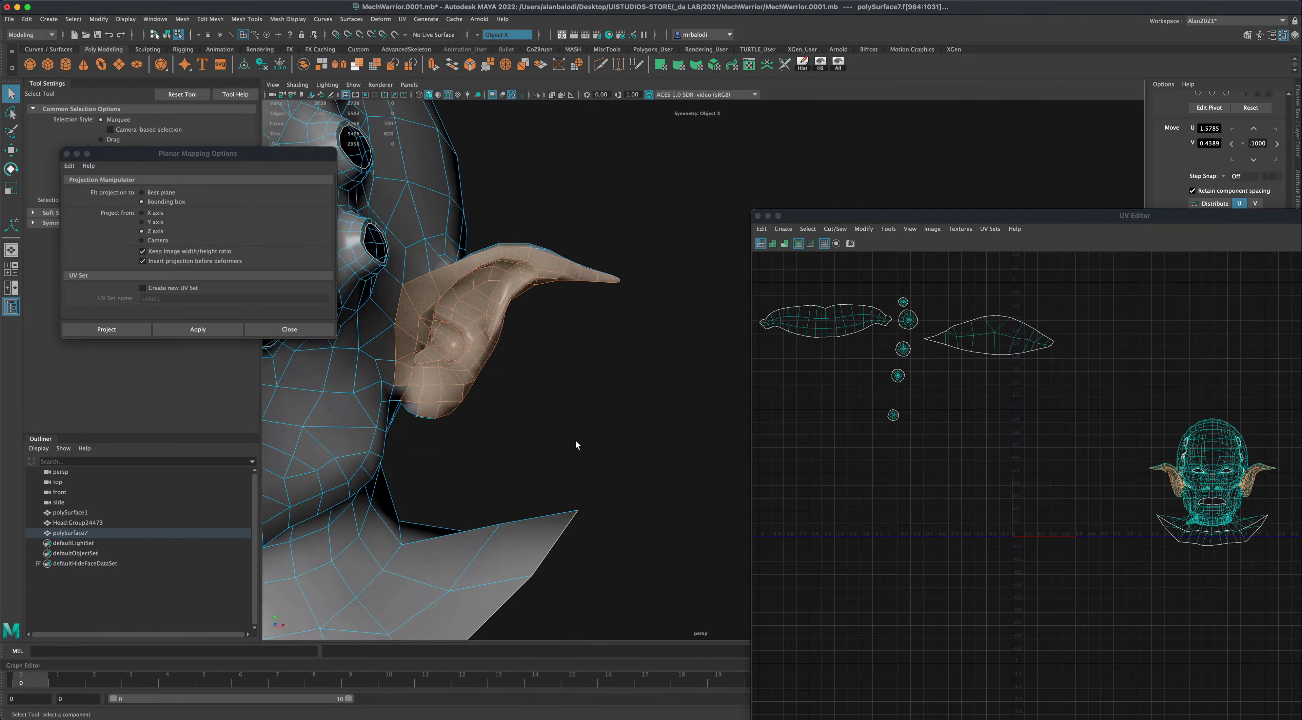
- Planar-map the selected ear faces from the Z axis and unfold the resulting shells along U
{"action": "left_click_drag", "start_coordinate": [474, 427], "coordinate": [568, 552], "text": "alt"}
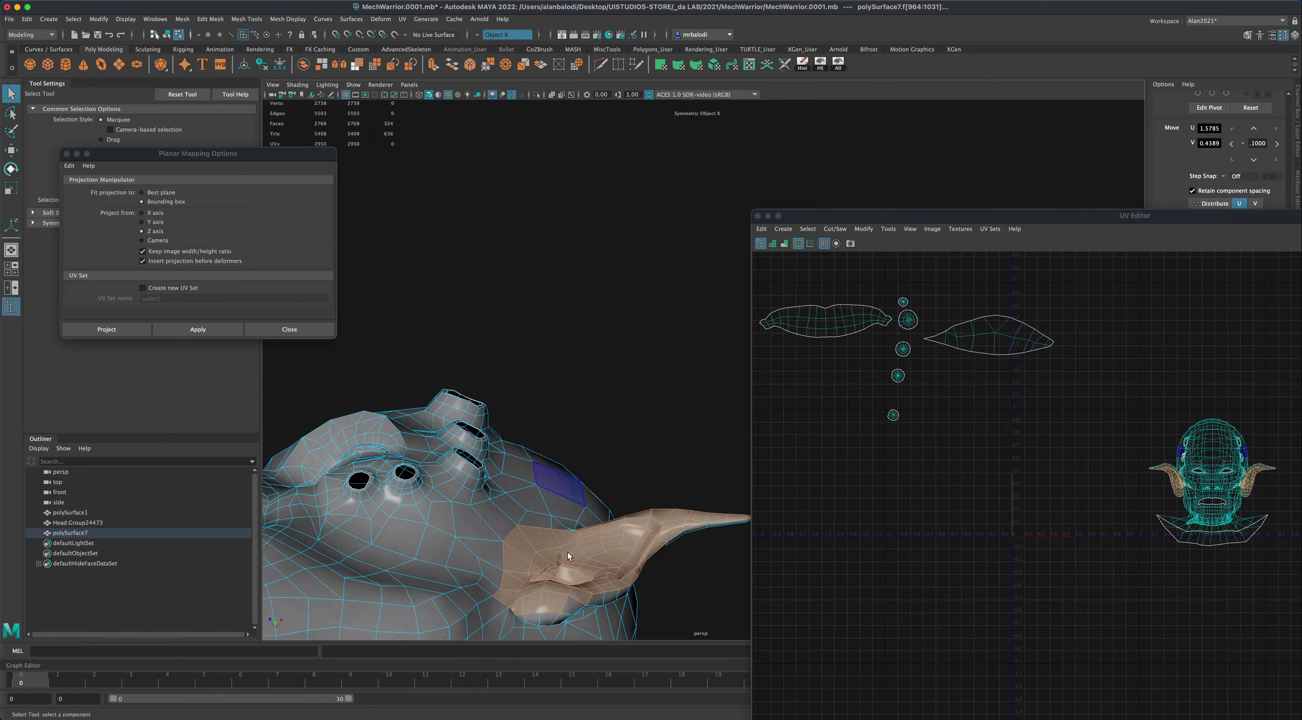
{"action": "left_click_drag", "start_coordinate": [620, 430], "coordinate": [647, 445], "text": "alt"}
{"action": "left_click_drag", "start_coordinate": [556, 440], "coordinate": [592, 415], "text": "alt"}
{"action": "left_click", "coordinate": [213, 329]}
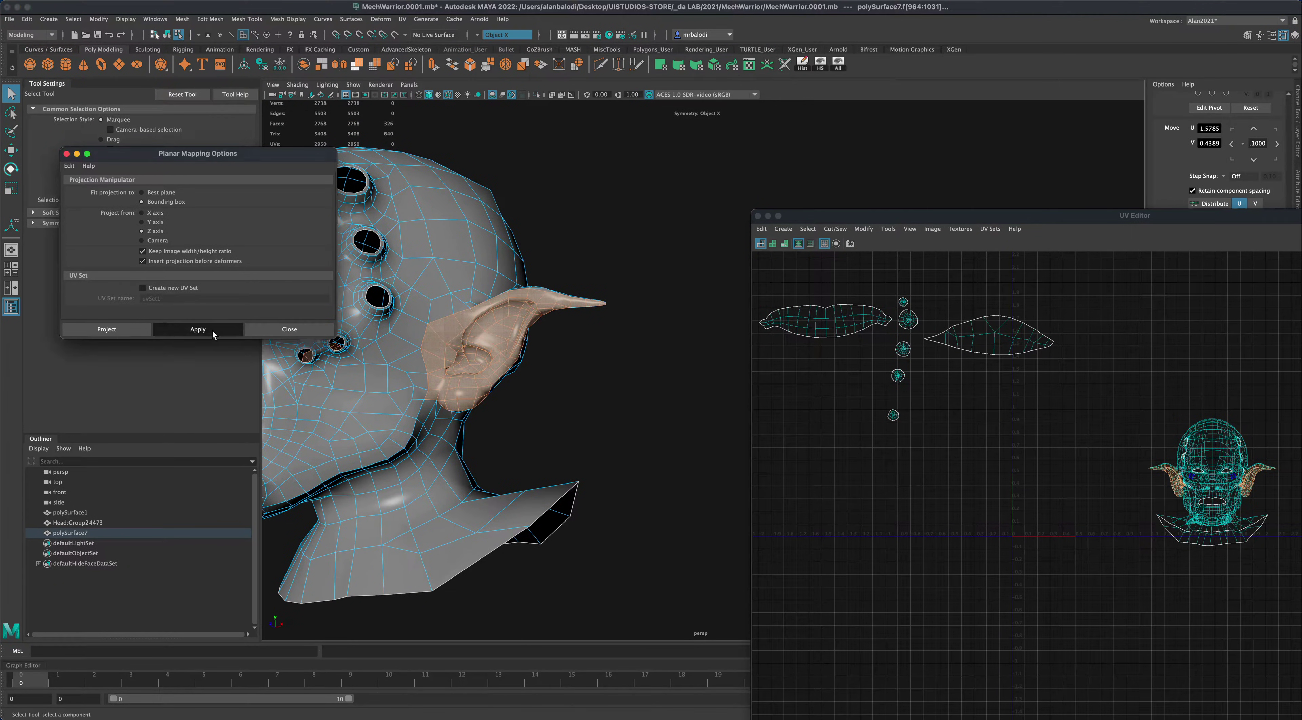
{"action": "left_click_drag", "start_coordinate": [1103, 226], "coordinate": [691, 135]}
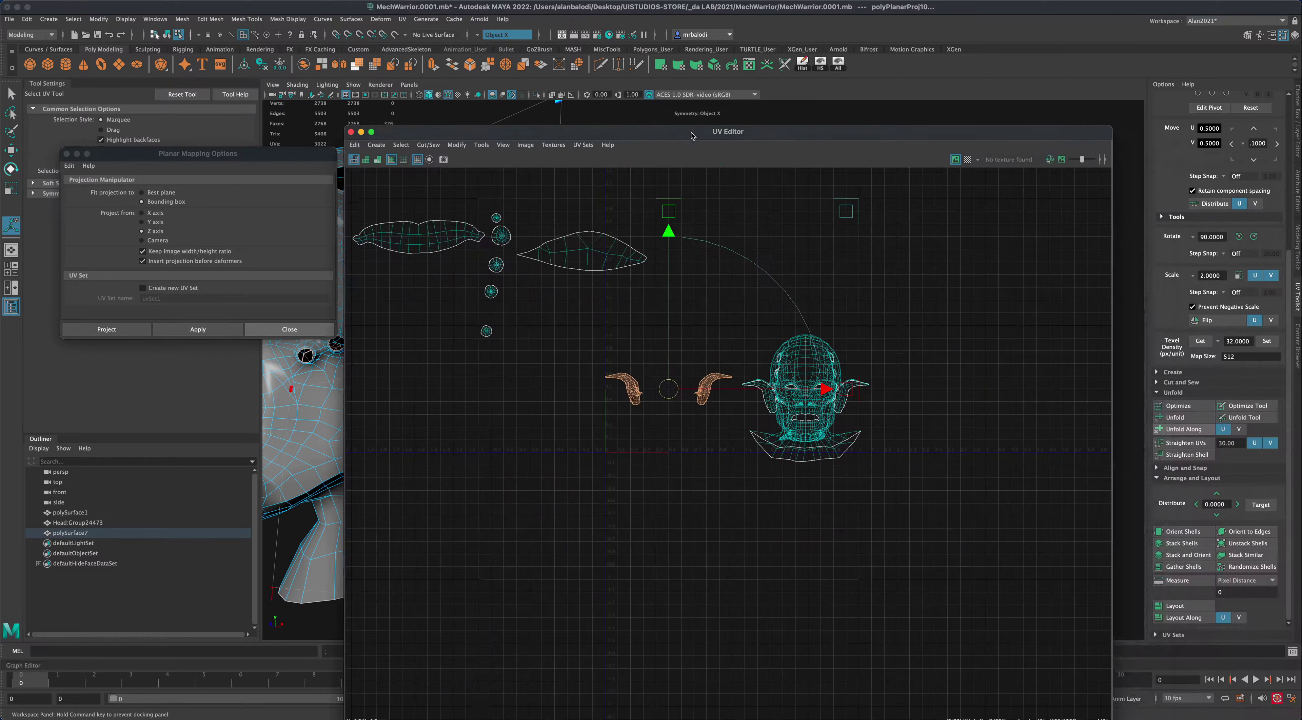
{"action": "left_click", "coordinate": [1194, 431]}
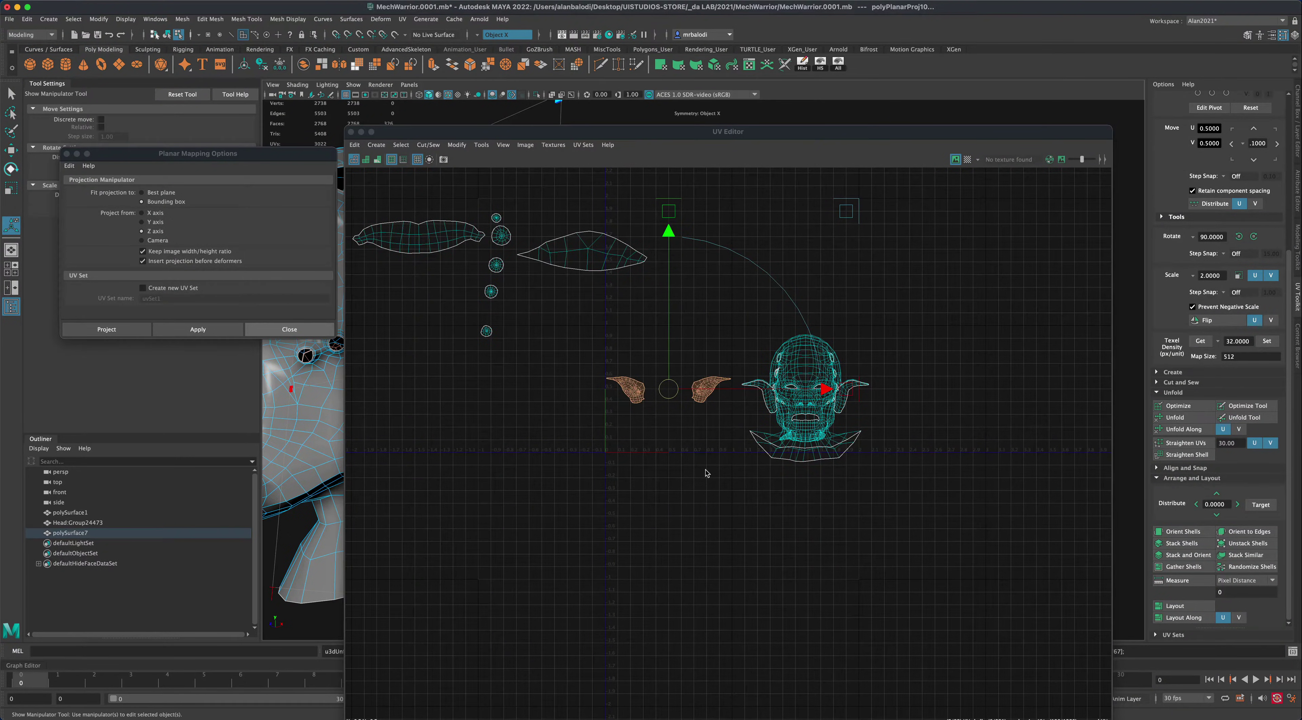
- Examine the ear UVs for stretching with the checker map displayed on the model, and switch the checker off again
{"action": "scroll", "coordinate": [700, 478], "scroll_direction": "up", "scroll_amount": 3}
{"action": "left_click", "coordinate": [708, 388]}
{"action": "scroll", "coordinate": [703, 451], "scroll_direction": "up", "scroll_amount": 5}
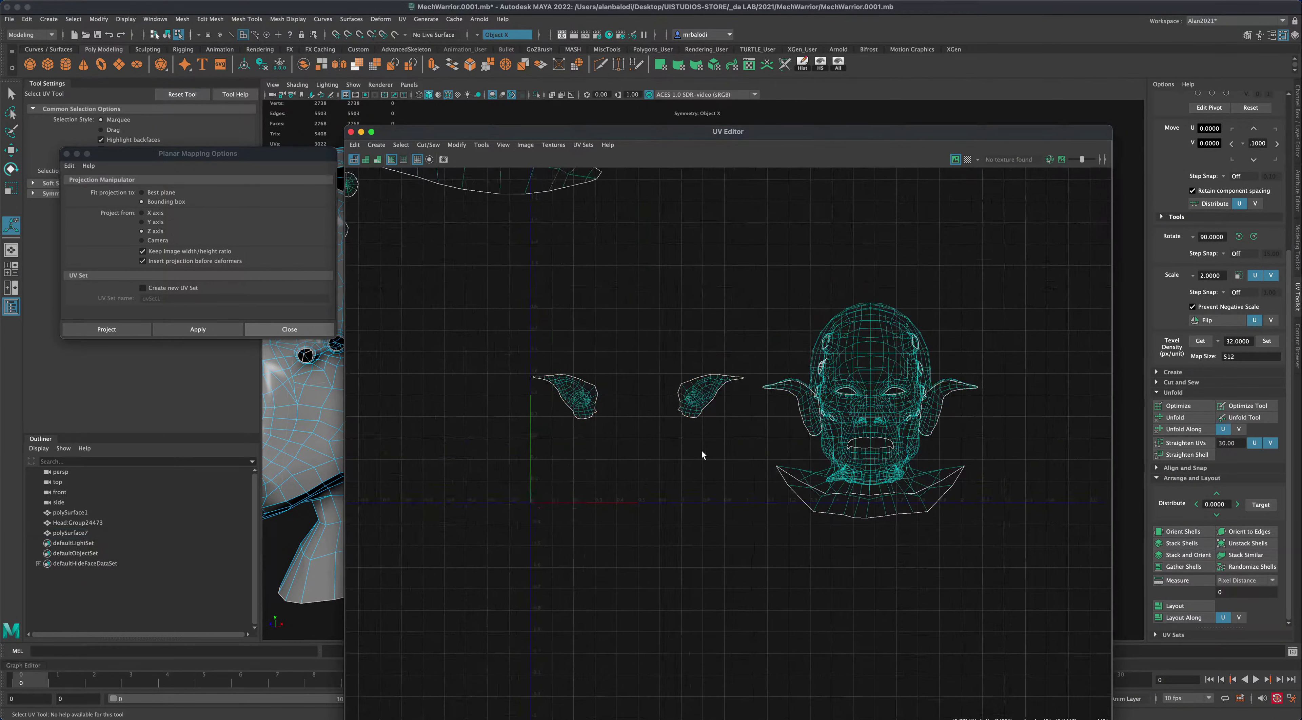
{"action": "scroll", "coordinate": [701, 454], "scroll_direction": "up", "scroll_amount": 2}
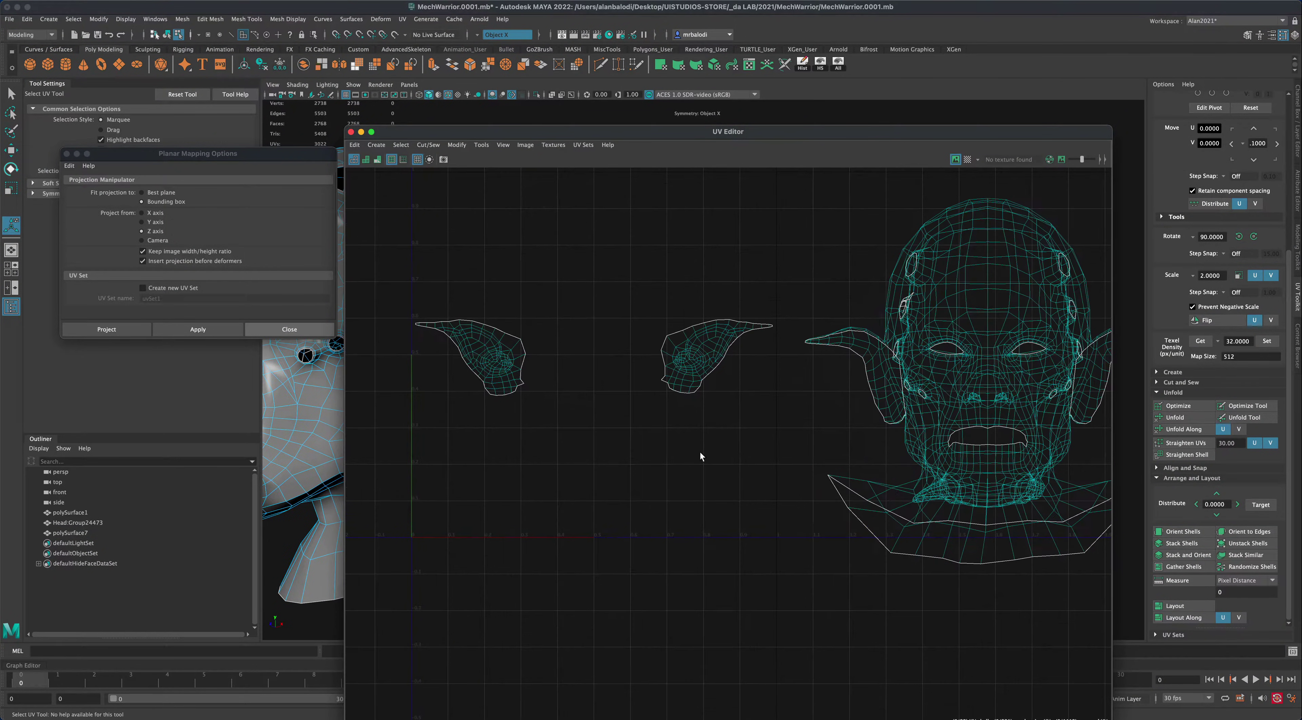
{"action": "left_click", "coordinate": [968, 158]}
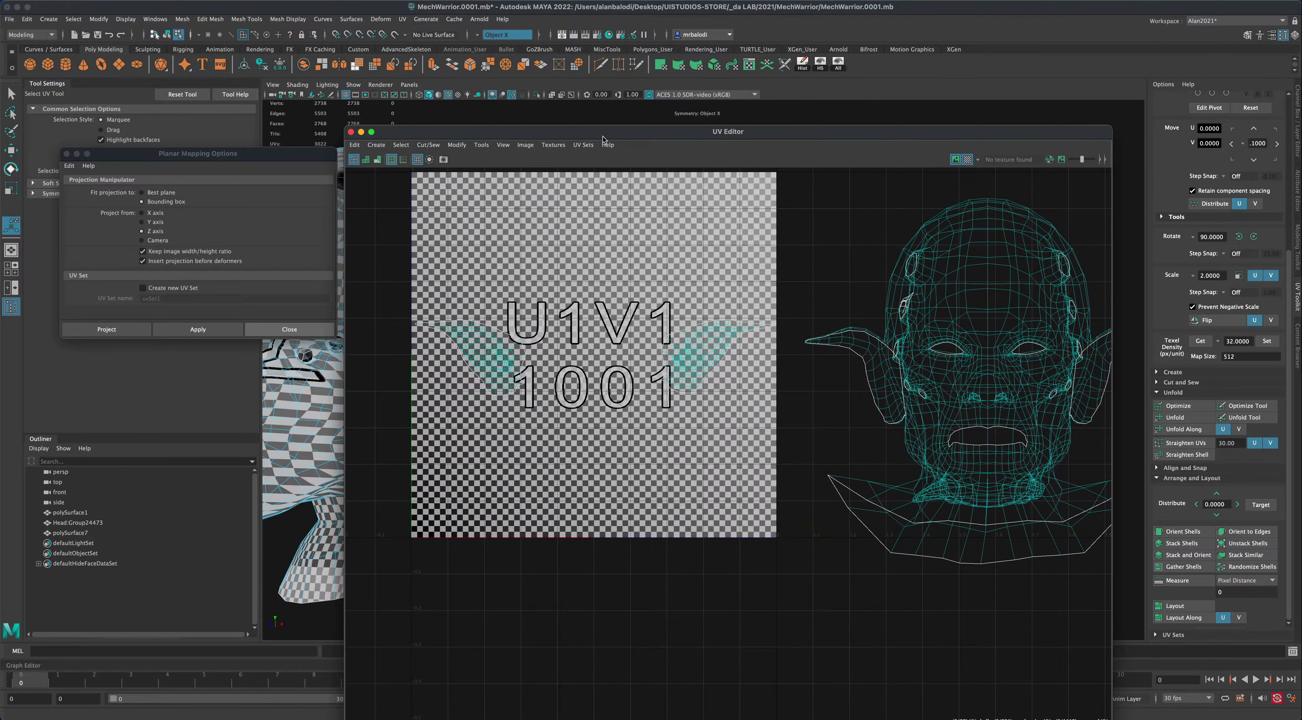
{"action": "left_click_drag", "start_coordinate": [602, 139], "coordinate": [968, 181]}
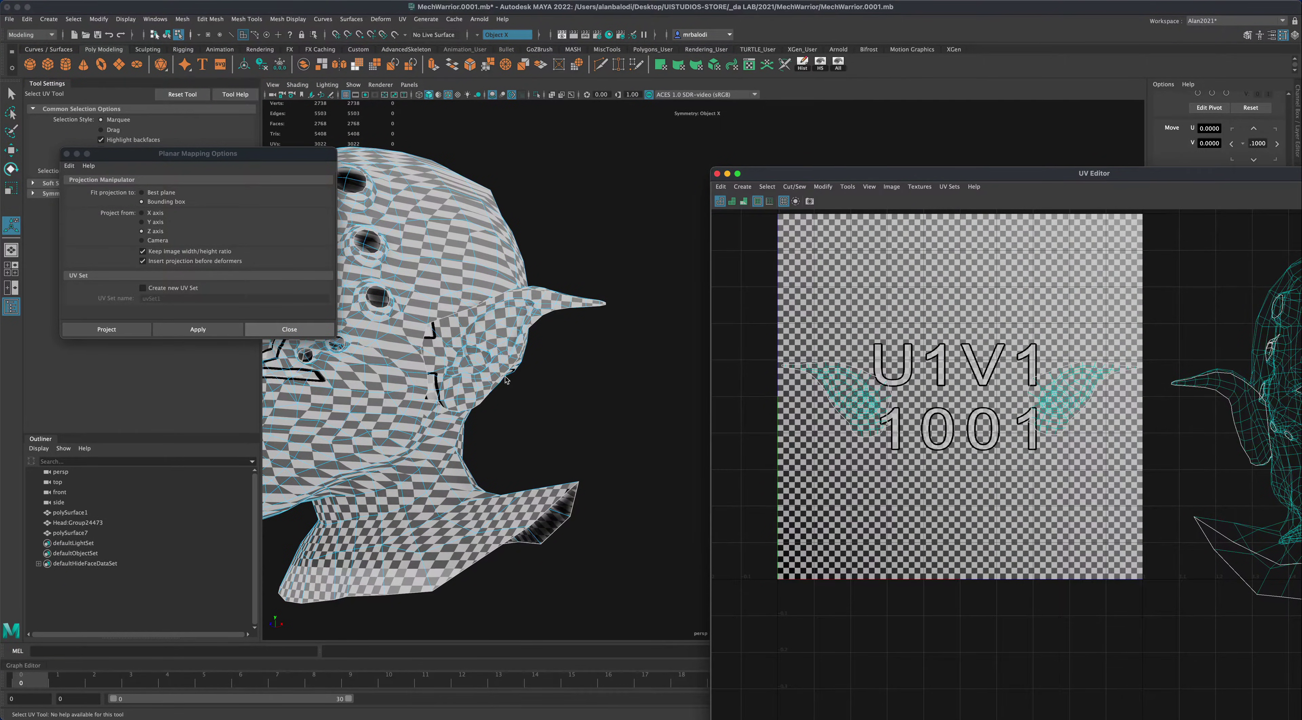
{"action": "left_click_drag", "start_coordinate": [506, 379], "coordinate": [579, 383], "text": "alt"}
{"action": "key", "text": "t"}
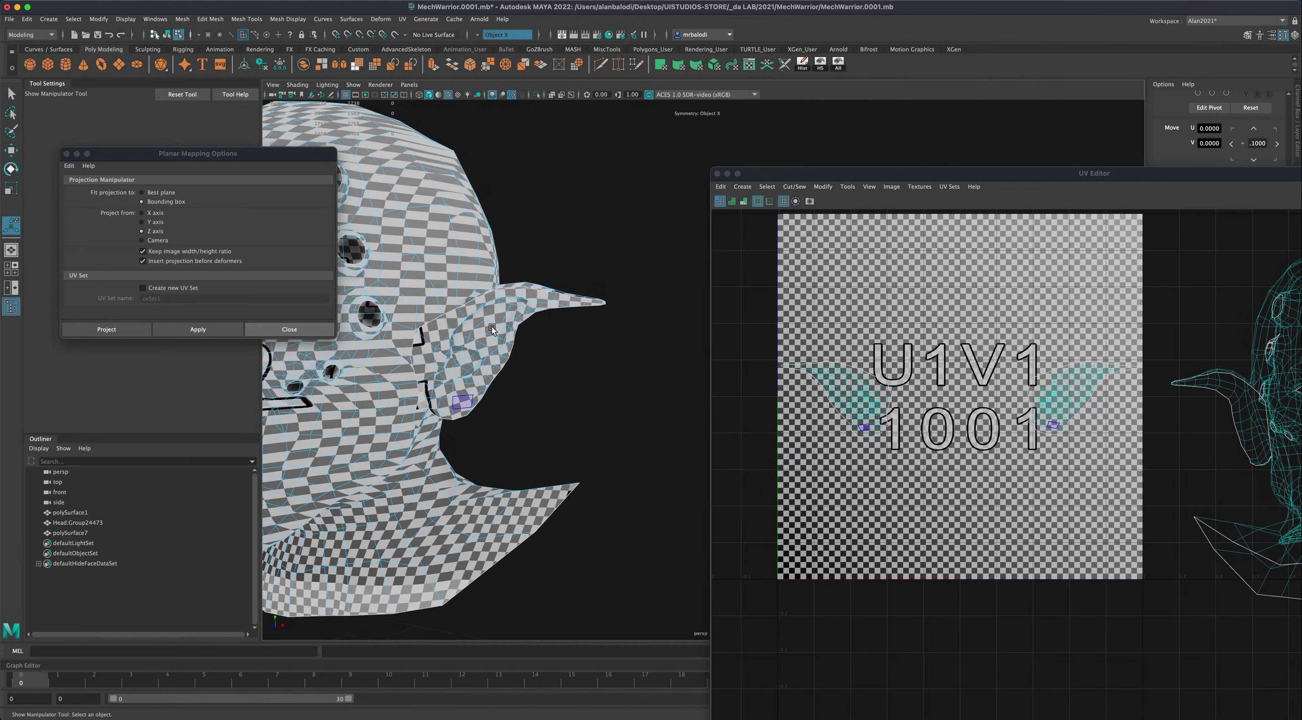
{"action": "left_click_drag", "start_coordinate": [1178, 181], "coordinate": [908, 179]}
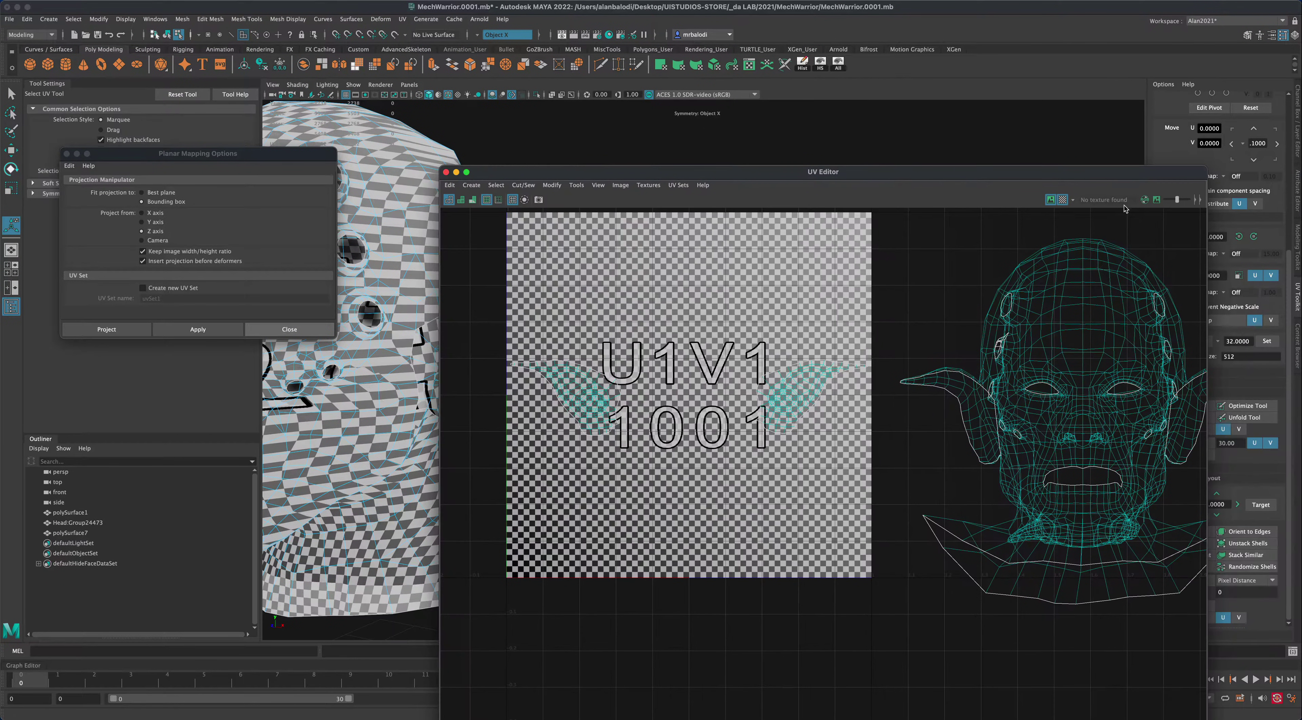
{"action": "left_click", "coordinate": [1064, 201]}
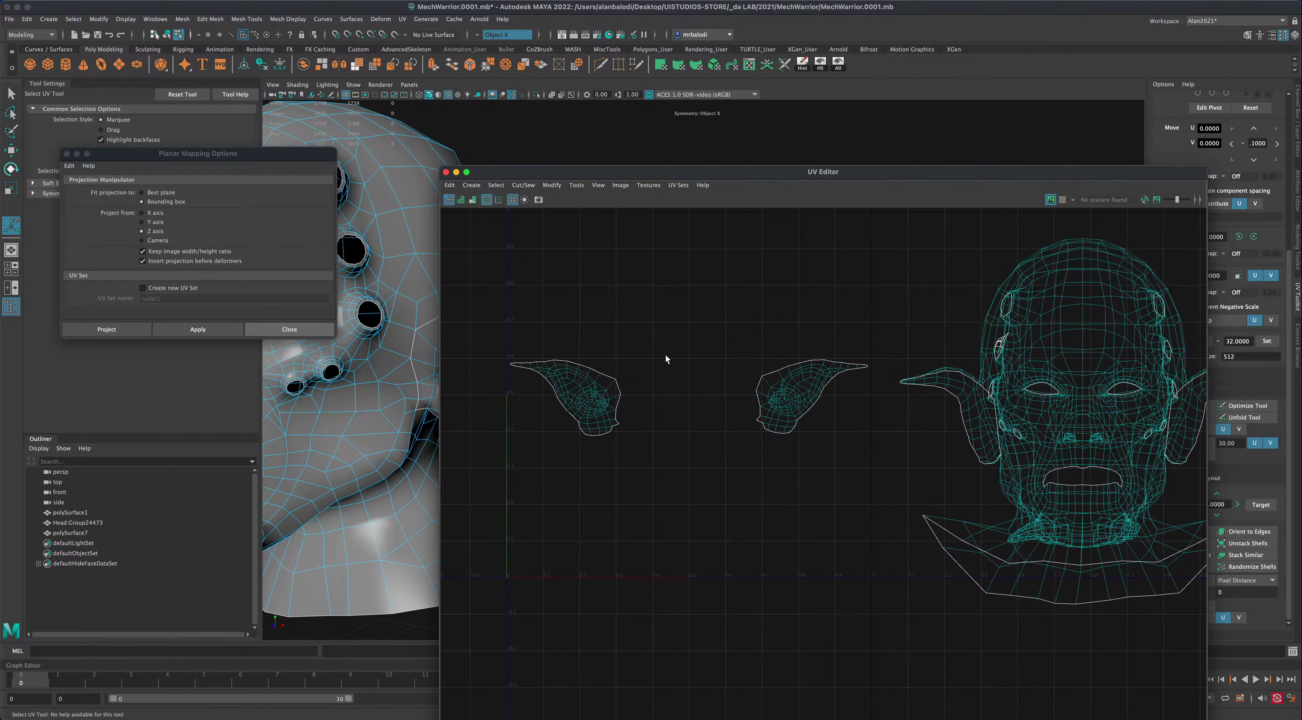
- Turn symmetry off and flip the ear UV shell nearest the head along U
{"action": "left_click", "coordinate": [479, 36]}
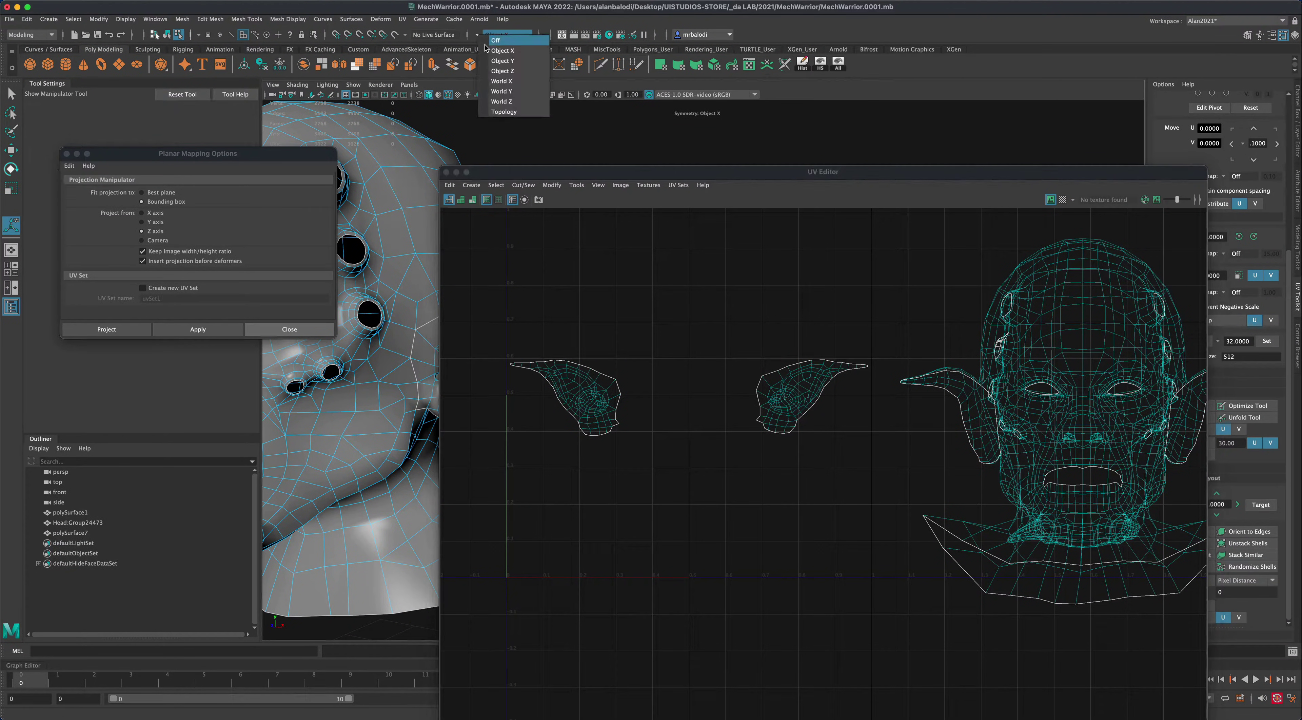
{"action": "left_click", "coordinate": [501, 34]}
{"action": "left_click_drag", "start_coordinate": [686, 299], "coordinate": [869, 458]}
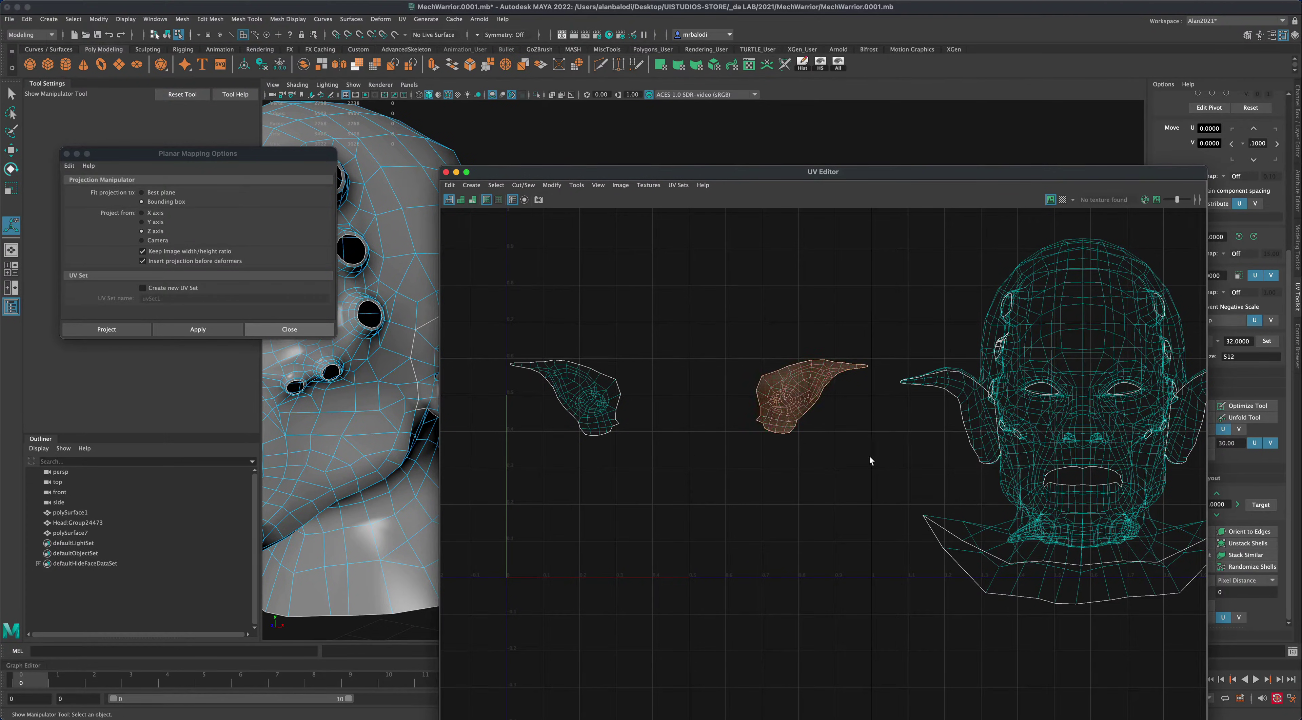
{"action": "left_click_drag", "start_coordinate": [932, 174], "coordinate": [842, 155]}
{"action": "left_click", "coordinate": [1214, 320]}
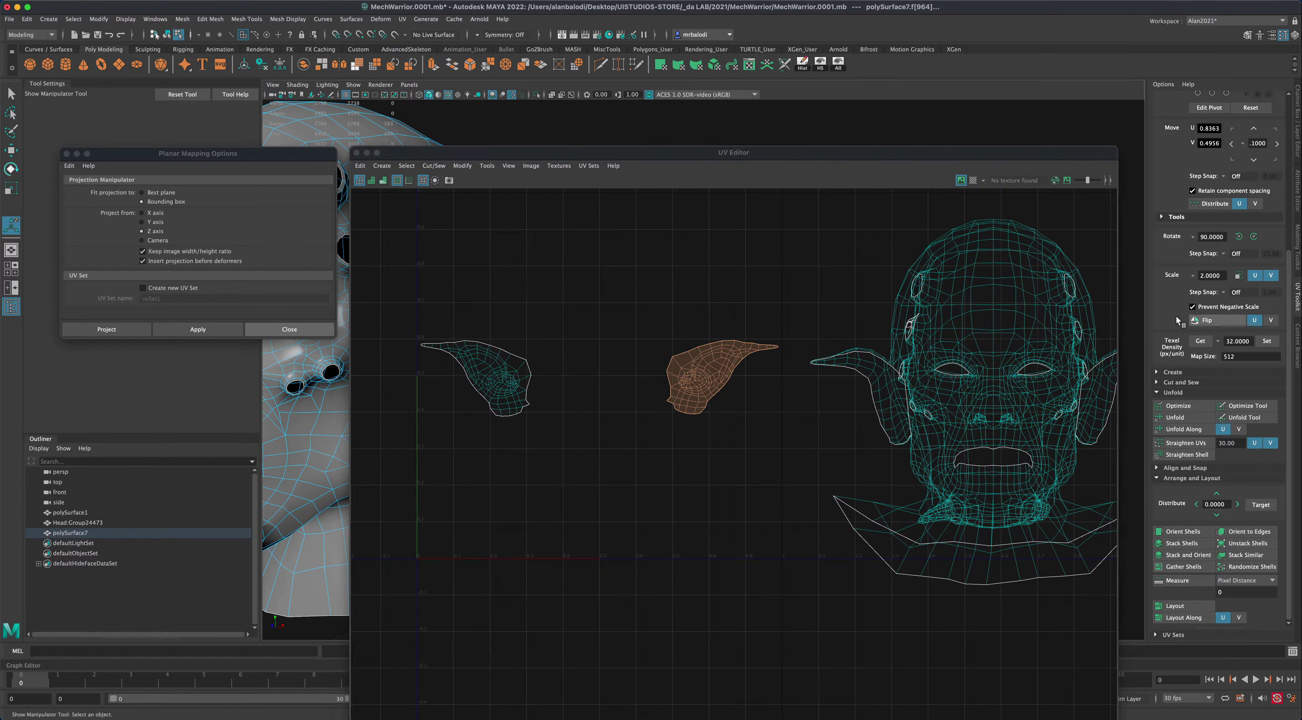
- Stack the two similar ear UV shells and move them to about U -1.22, V 1.35
{"action": "left_click_drag", "start_coordinate": [400, 280], "coordinate": [780, 469]}
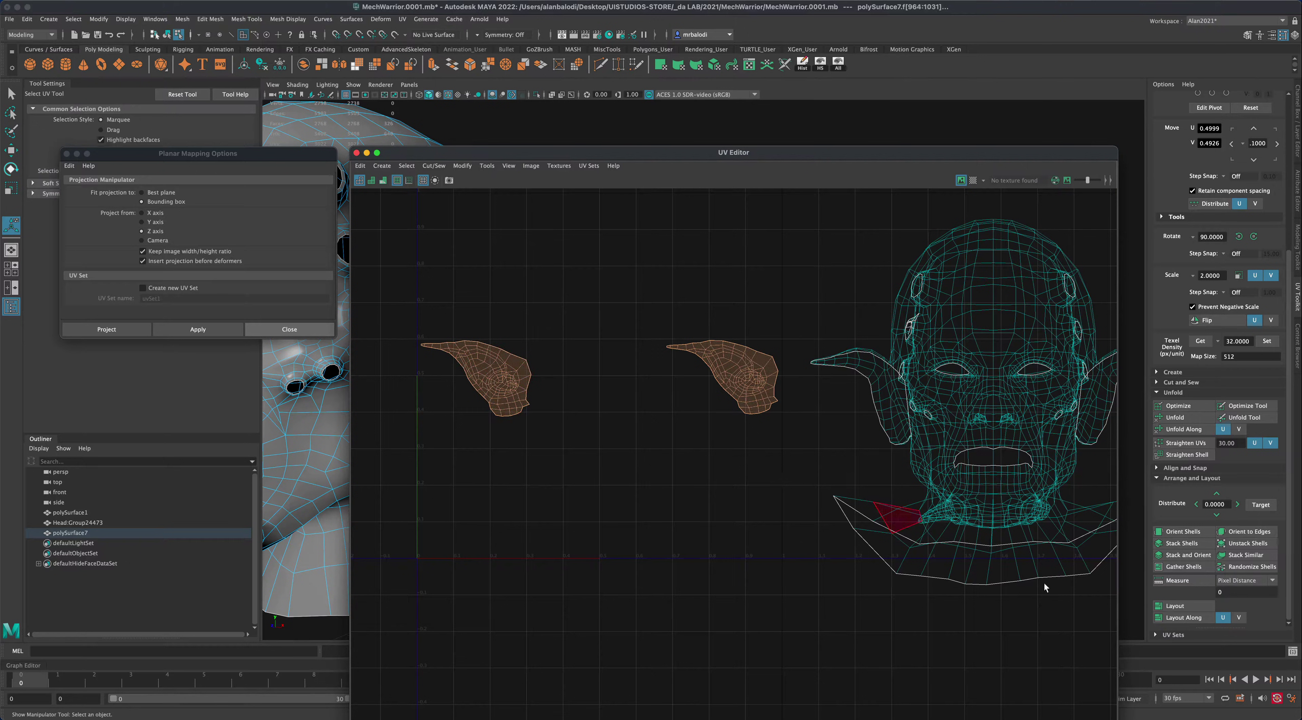
{"action": "left_click", "coordinate": [1246, 555]}
{"action": "scroll", "coordinate": [747, 533], "scroll_direction": "down", "scroll_amount": 4}
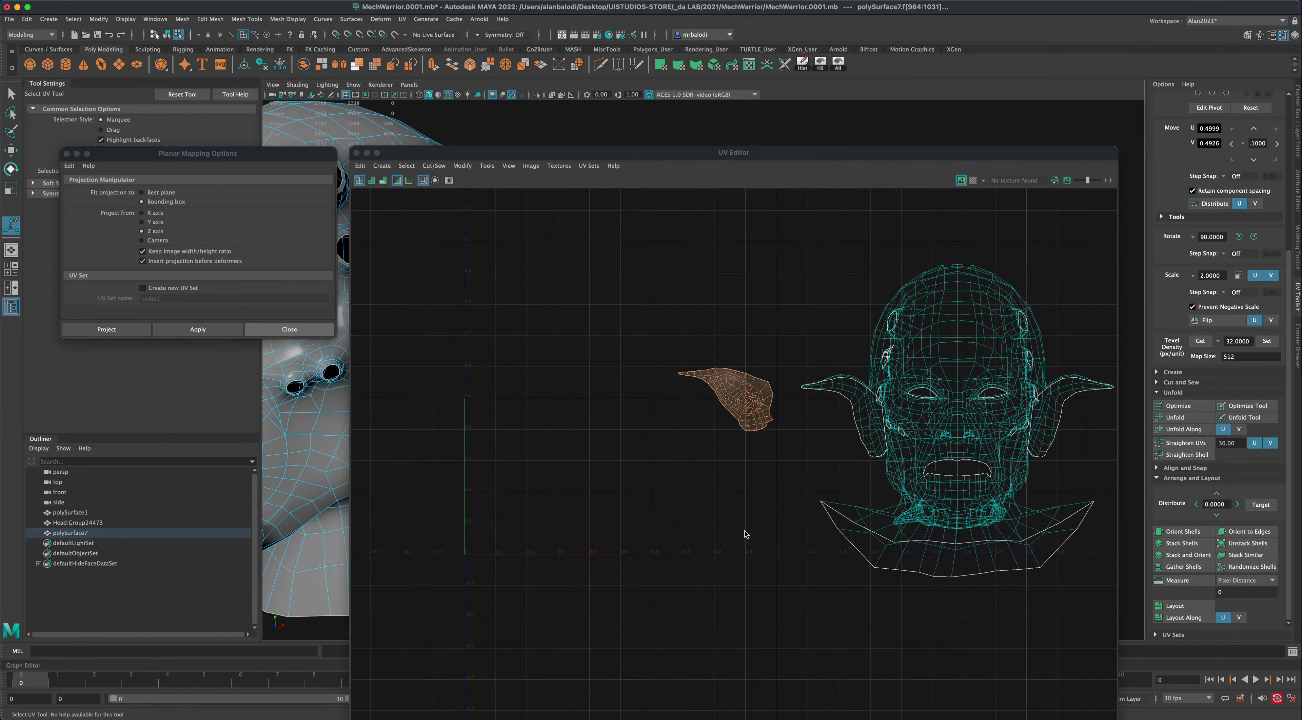
{"action": "scroll", "coordinate": [745, 534], "scroll_direction": "down", "scroll_amount": 2}
{"action": "key", "text": "w"}
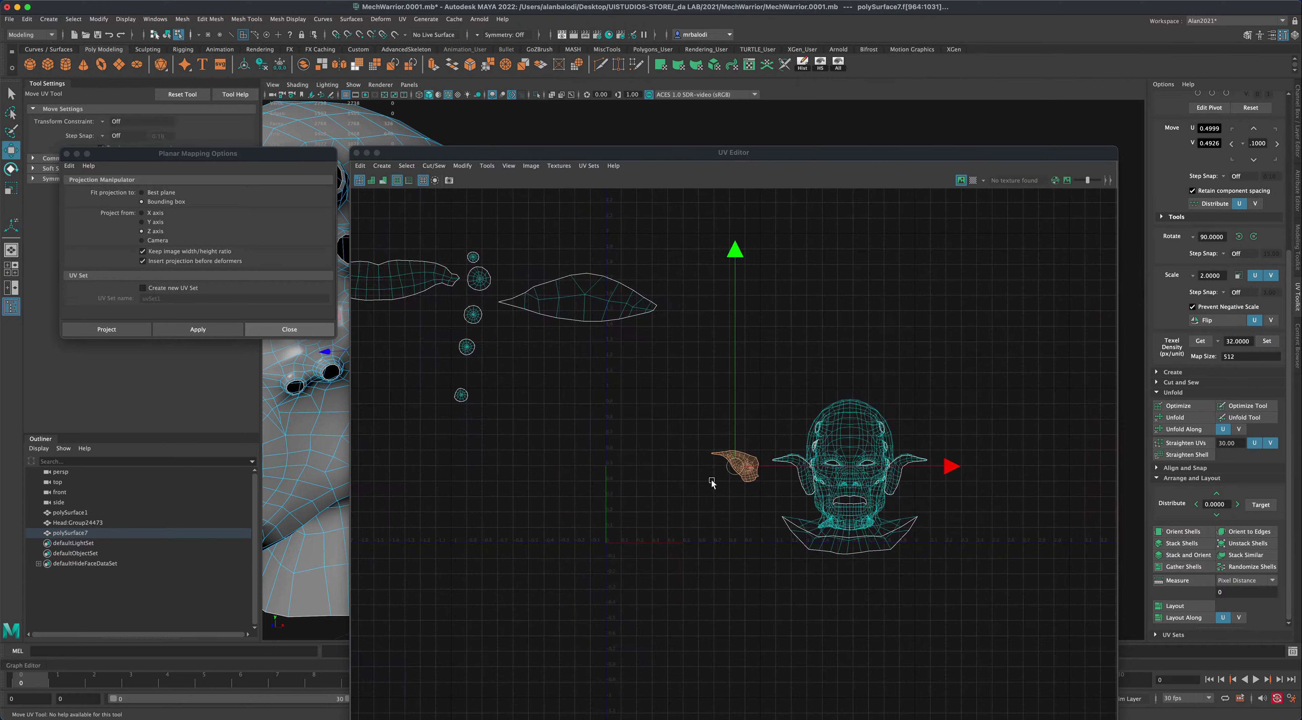
{"action": "left_click_drag", "start_coordinate": [734, 470], "coordinate": [417, 335]}
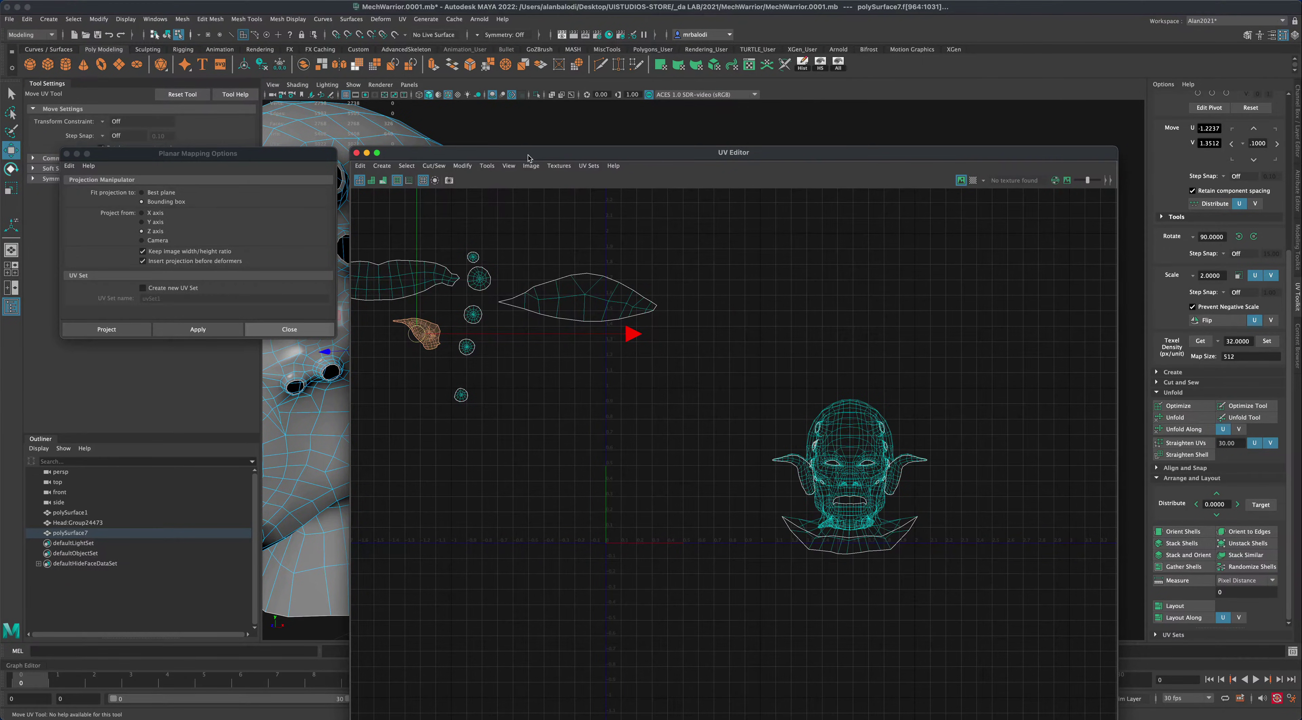
- Hide the mapped ear-front faces on the model
{"action": "left_click_drag", "start_coordinate": [528, 158], "coordinate": [939, 157]}
{"action": "left_click", "coordinate": [822, 65]}
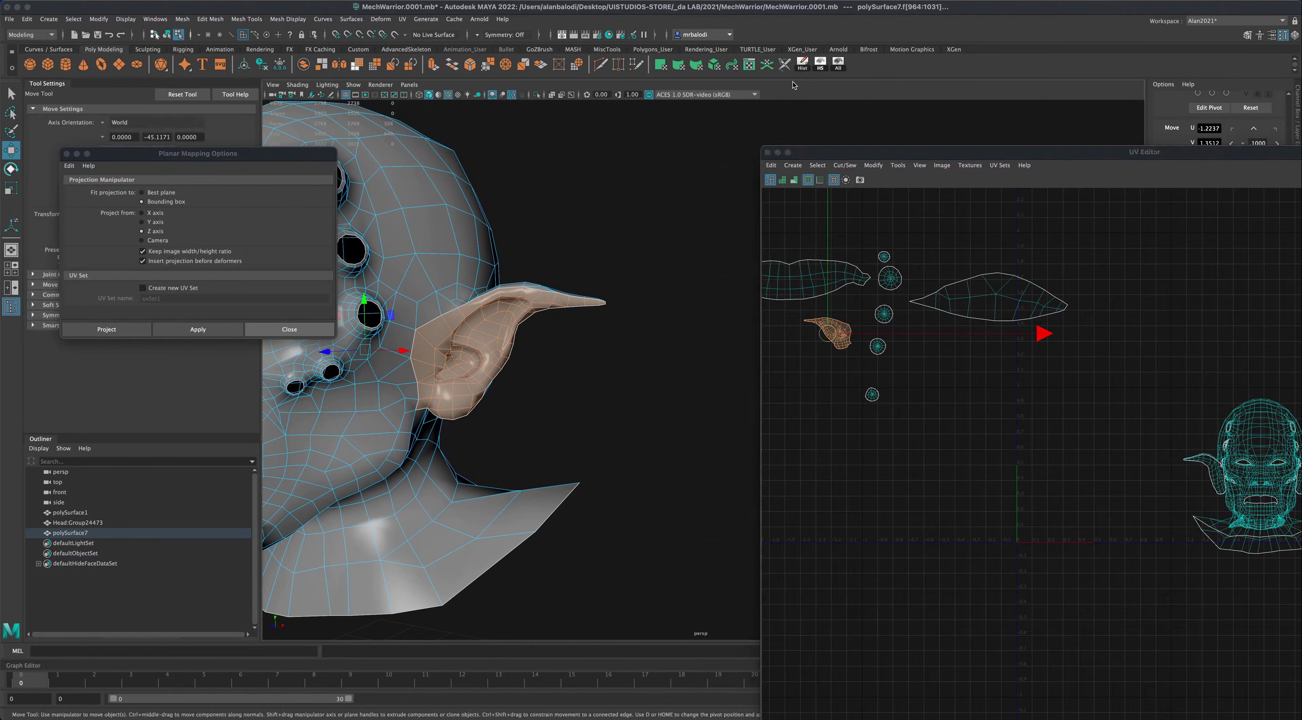
{"action": "left_click", "coordinate": [651, 351]}
{"action": "scroll", "coordinate": [677, 441], "scroll_direction": "down", "scroll_amount": 5}
- Select the faces on the back of one ear's pointed tip, working from behind the head
{"action": "left_click_drag", "start_coordinate": [708, 449], "coordinate": [626, 426], "text": "alt"}
{"action": "left_click", "coordinate": [11, 93]}
{"action": "left_click_drag", "start_coordinate": [477, 375], "coordinate": [408, 459], "text": "alt"}
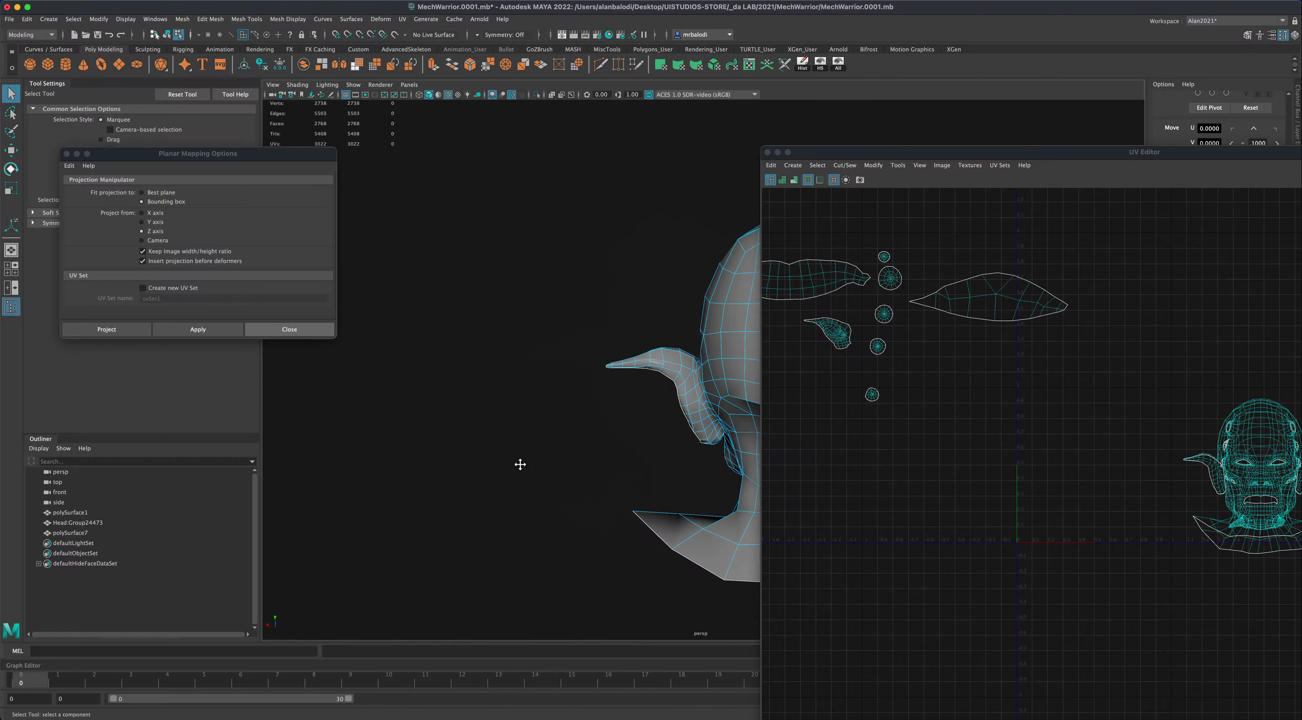
{"action": "middle_click_drag", "start_coordinate": [520, 464], "coordinate": [434, 346], "text": "alt"}
{"action": "left_click_drag", "start_coordinate": [567, 447], "coordinate": [454, 438]}
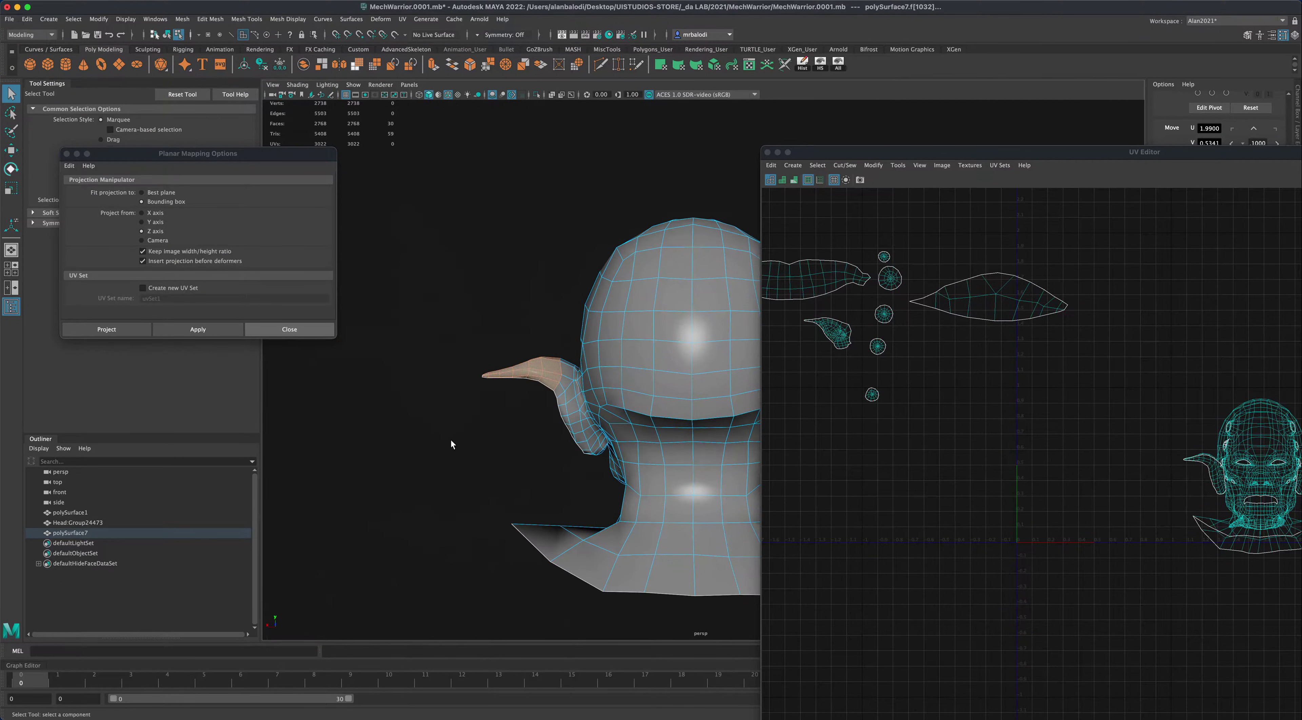
{"action": "key", "text": "f"}
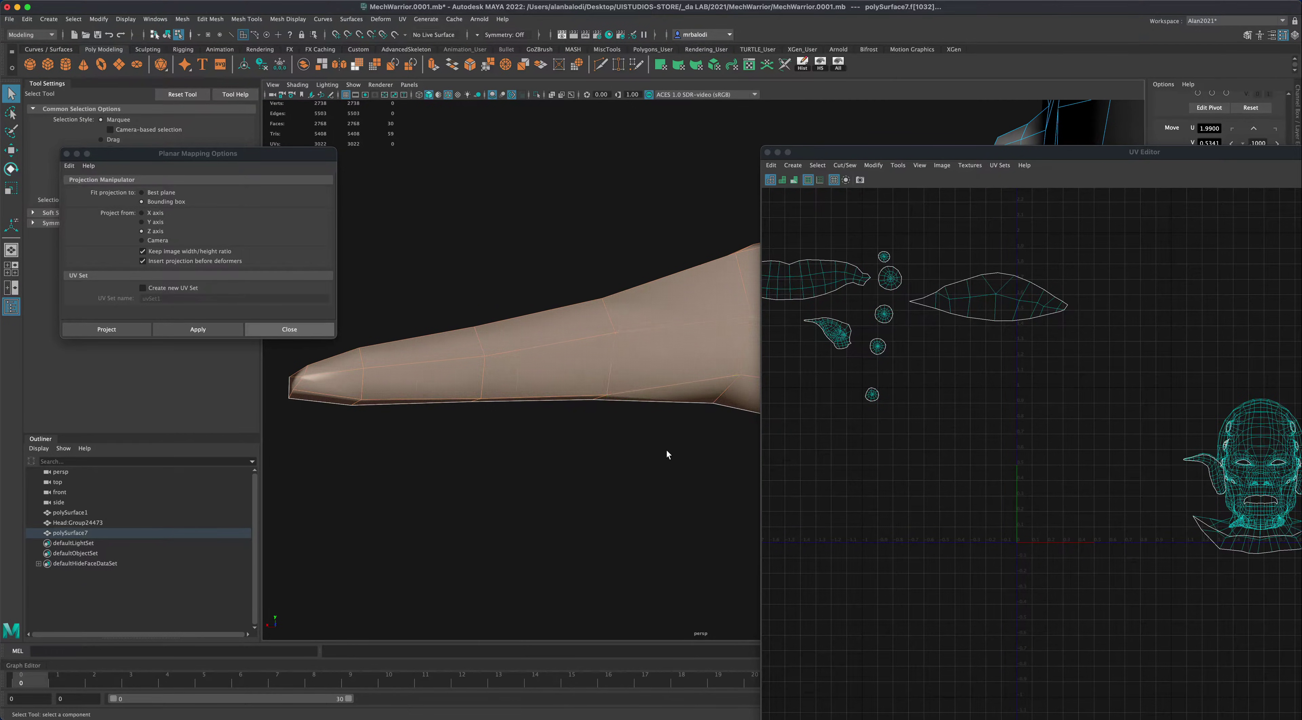
{"action": "scroll", "coordinate": [666, 451], "scroll_direction": "down", "scroll_amount": 5}
{"action": "left_click_drag", "start_coordinate": [867, 154], "coordinate": [1074, 262]}
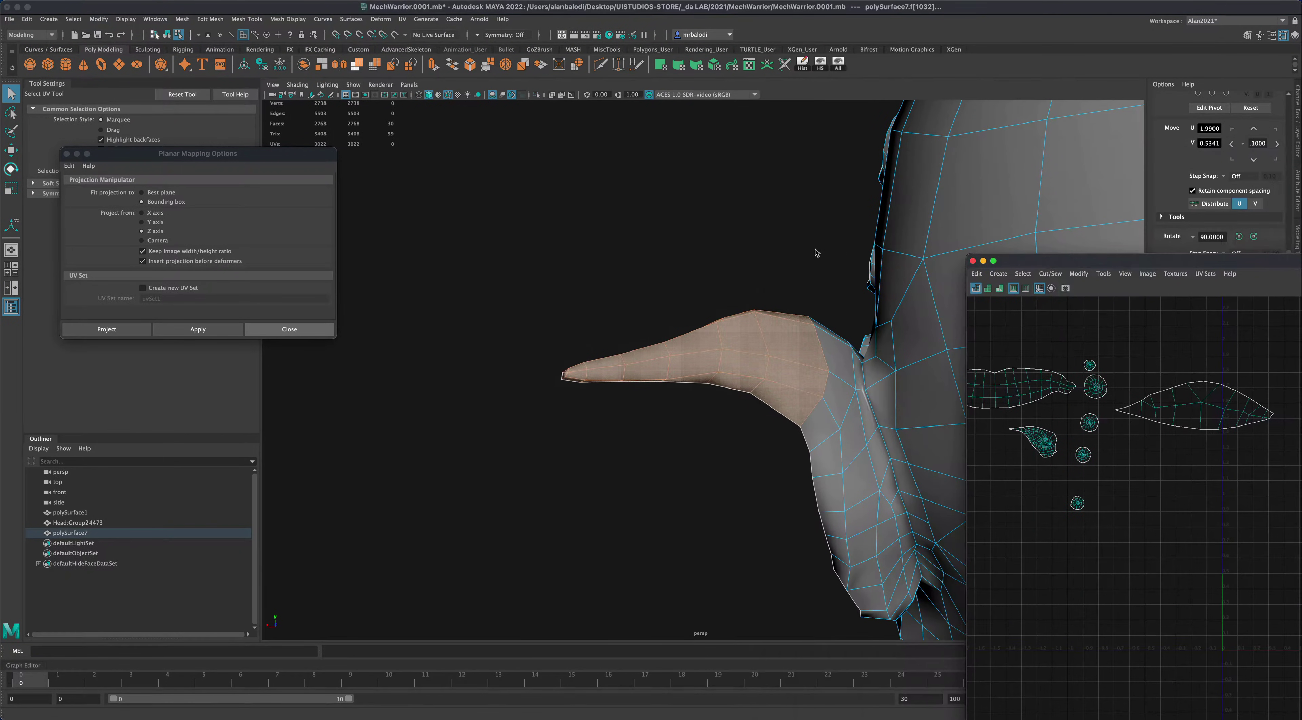
- Extend the face selection from the ear's tip down its entire back to the lobe, including the faces along the head joint
{"action": "middle_click_drag", "start_coordinate": [757, 253], "coordinate": [632, 187], "text": "alt"}
{"action": "middle_click_drag", "start_coordinate": [606, 433], "coordinate": [472, 399], "text": "alt"}
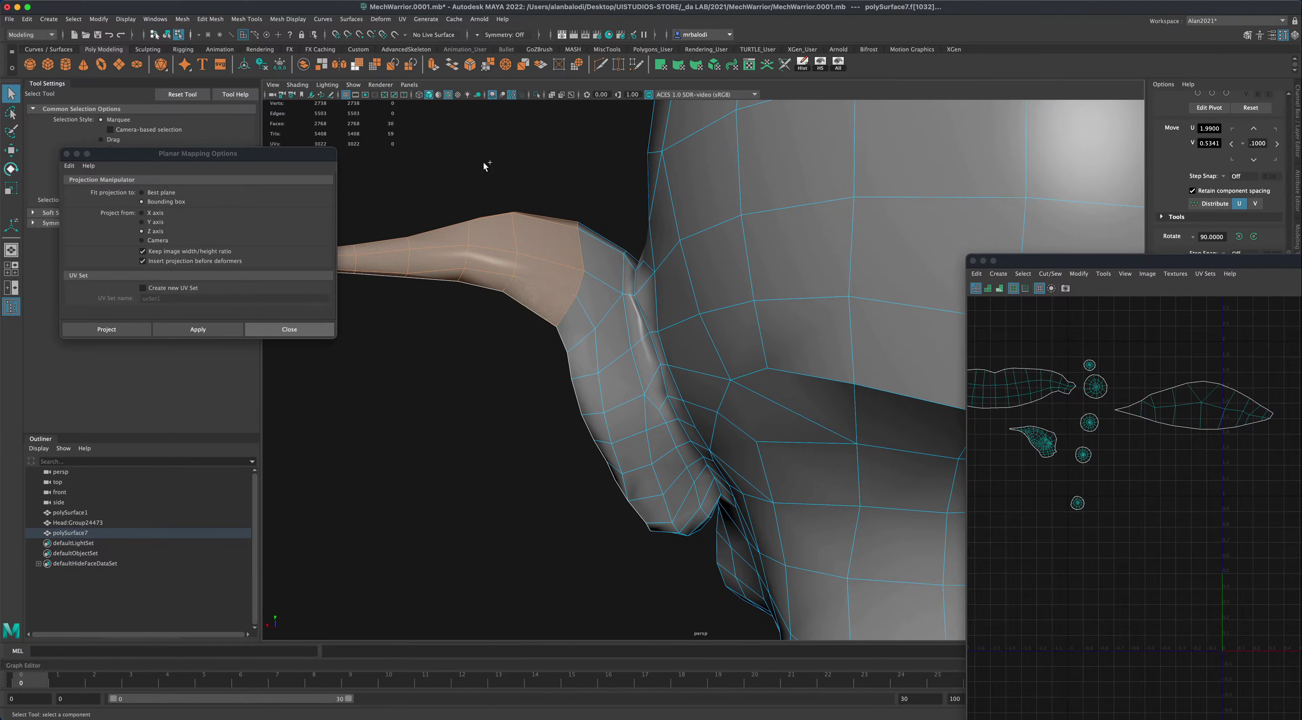
{"action": "left_click_drag", "start_coordinate": [573, 376], "coordinate": [613, 437], "text": "shift"}
{"action": "left_click_drag", "start_coordinate": [526, 420], "coordinate": [607, 482], "text": "shift"}
{"action": "left_click_drag", "start_coordinate": [653, 520], "coordinate": [692, 461], "text": "shift"}
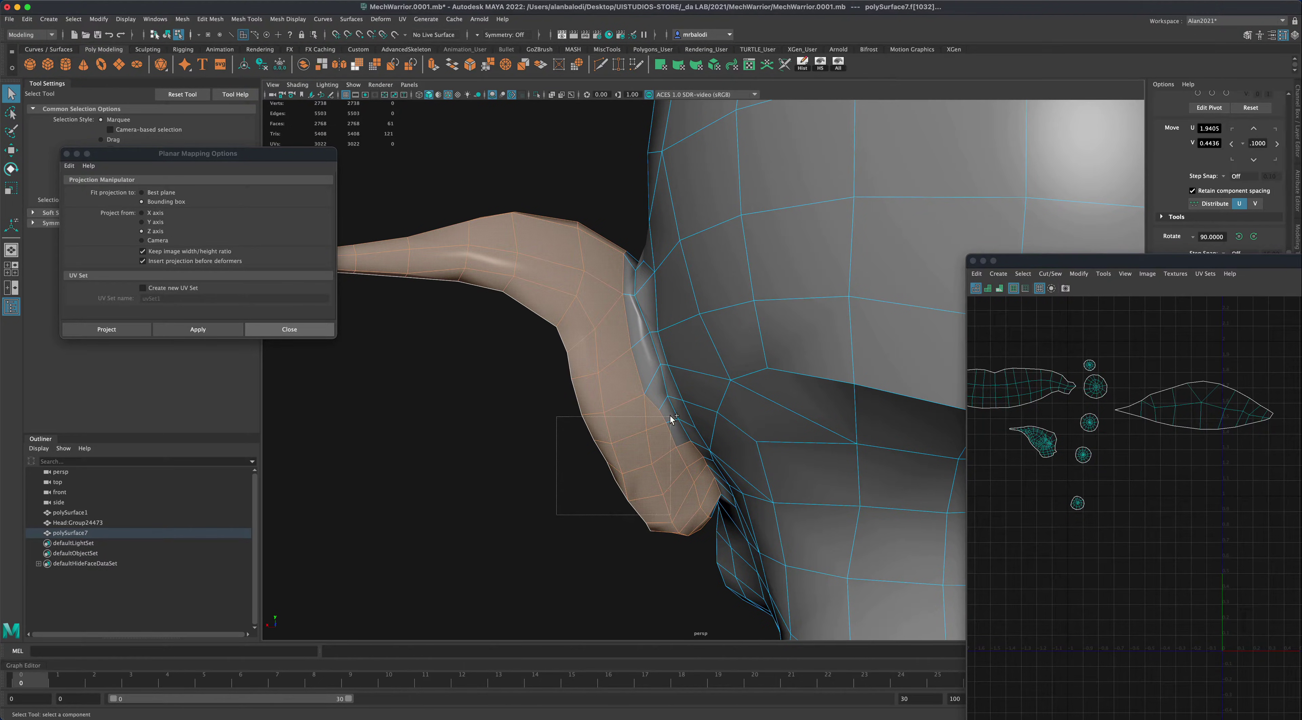
{"action": "left_click_drag", "start_coordinate": [672, 419], "coordinate": [672, 417], "text": "shift"}
{"action": "left_click_drag", "start_coordinate": [653, 374], "coordinate": [653, 375], "text": "shift"}
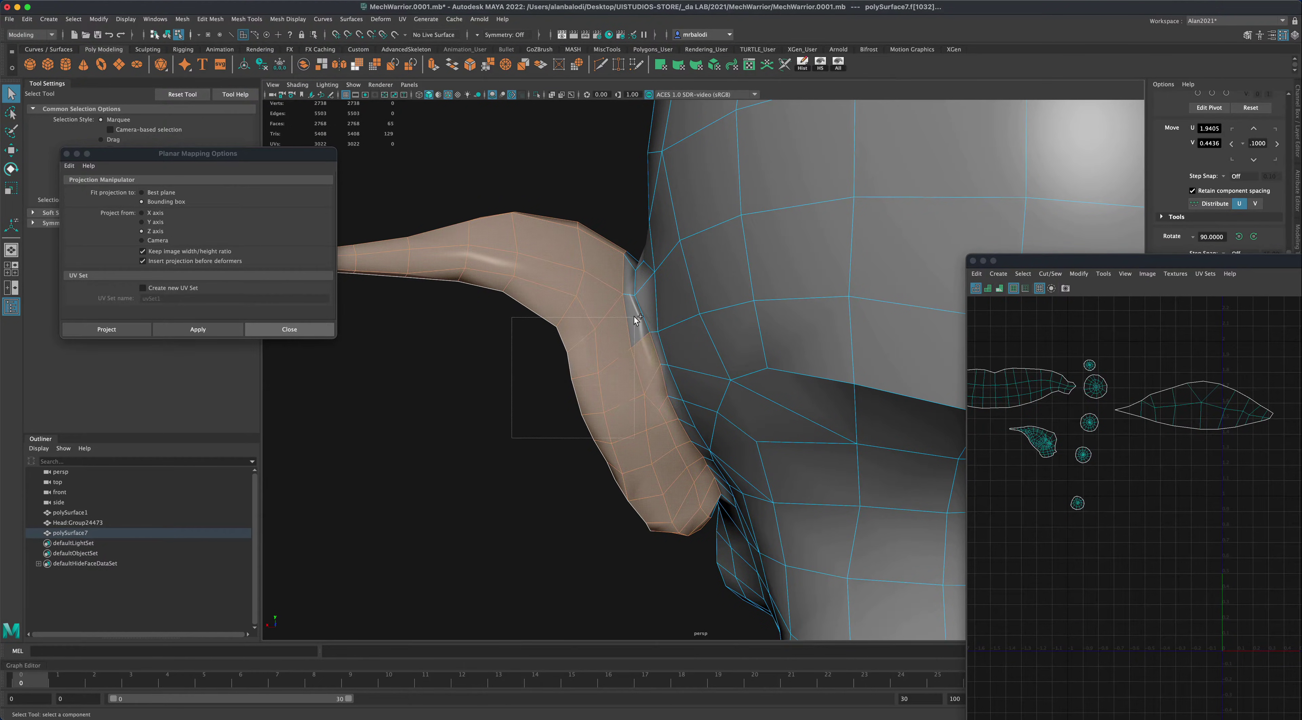
{"action": "left_click_drag", "start_coordinate": [636, 318], "coordinate": [636, 318], "text": "shift"}
{"action": "left_click_drag", "start_coordinate": [480, 388], "coordinate": [503, 407], "text": "alt"}
{"action": "left_click", "coordinate": [597, 227], "text": "shift"}
{"action": "left_click_drag", "start_coordinate": [436, 254], "coordinate": [511, 273], "text": "alt"}
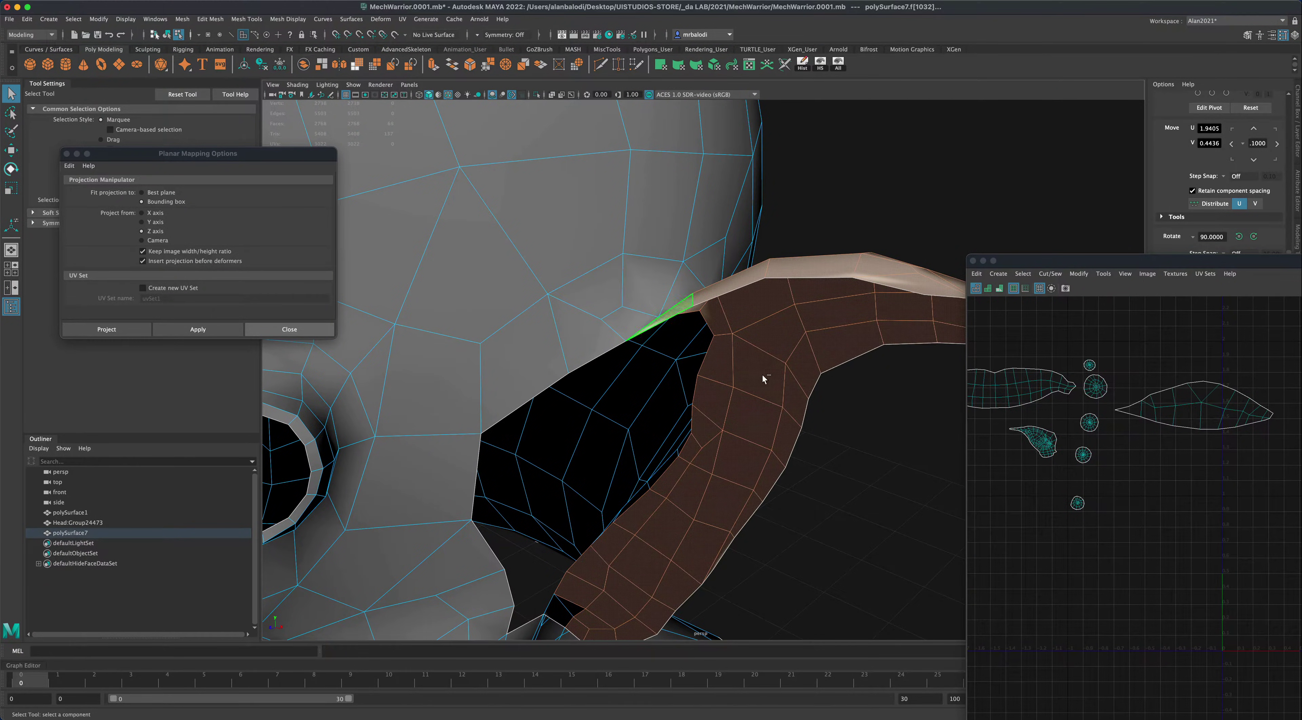
{"action": "left_click_drag", "start_coordinate": [762, 374], "coordinate": [734, 447], "text": "alt"}
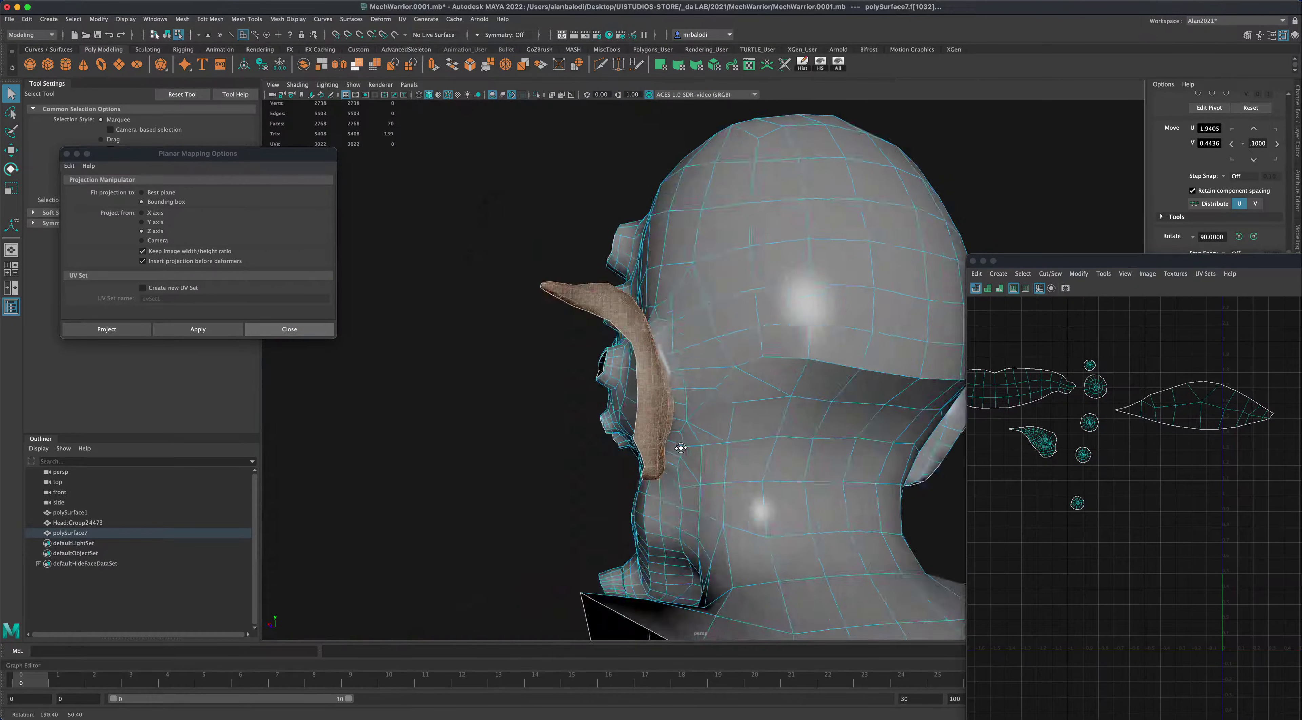
{"action": "left_click_drag", "start_coordinate": [680, 447], "coordinate": [773, 448], "text": "alt"}
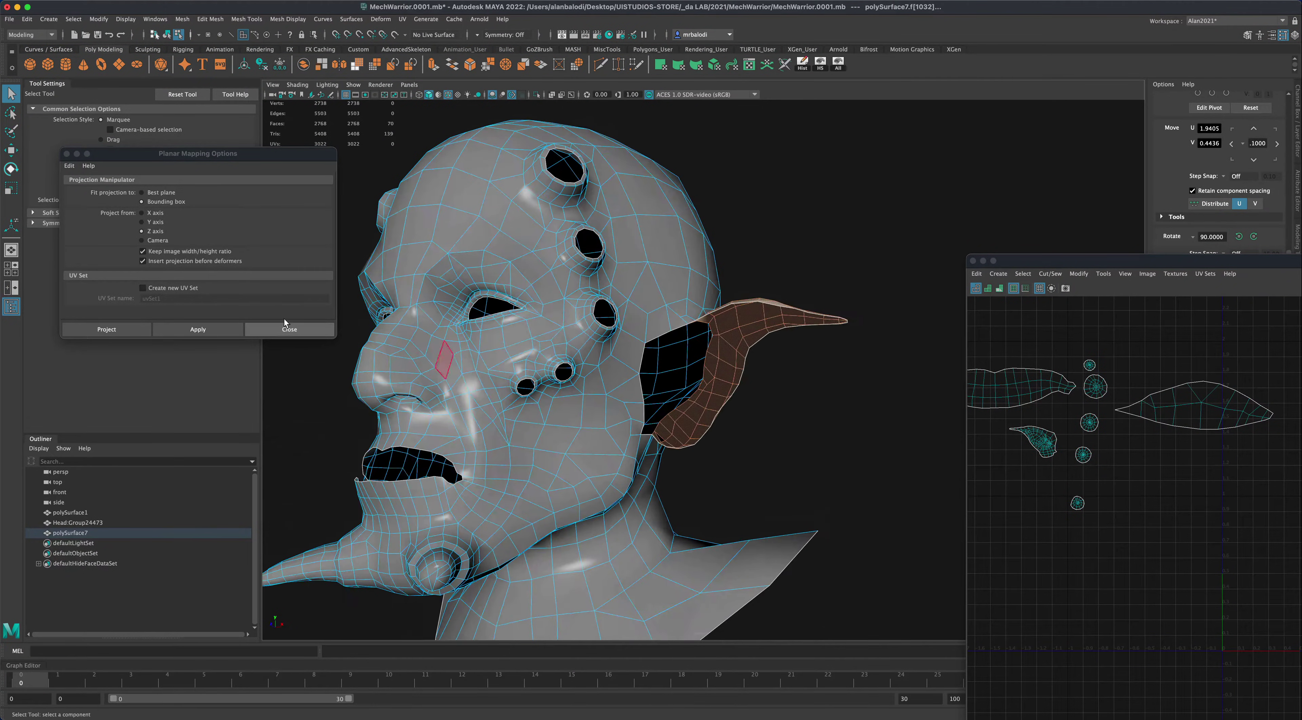
- Turn on Object X symmetry to include the opposite ear's back, and planar-map both ear backs from the Z axis
{"action": "left_click", "coordinate": [480, 35]}
{"action": "left_click", "coordinate": [510, 50]}
{"action": "scroll", "coordinate": [769, 230], "scroll_direction": "down", "scroll_amount": 3}
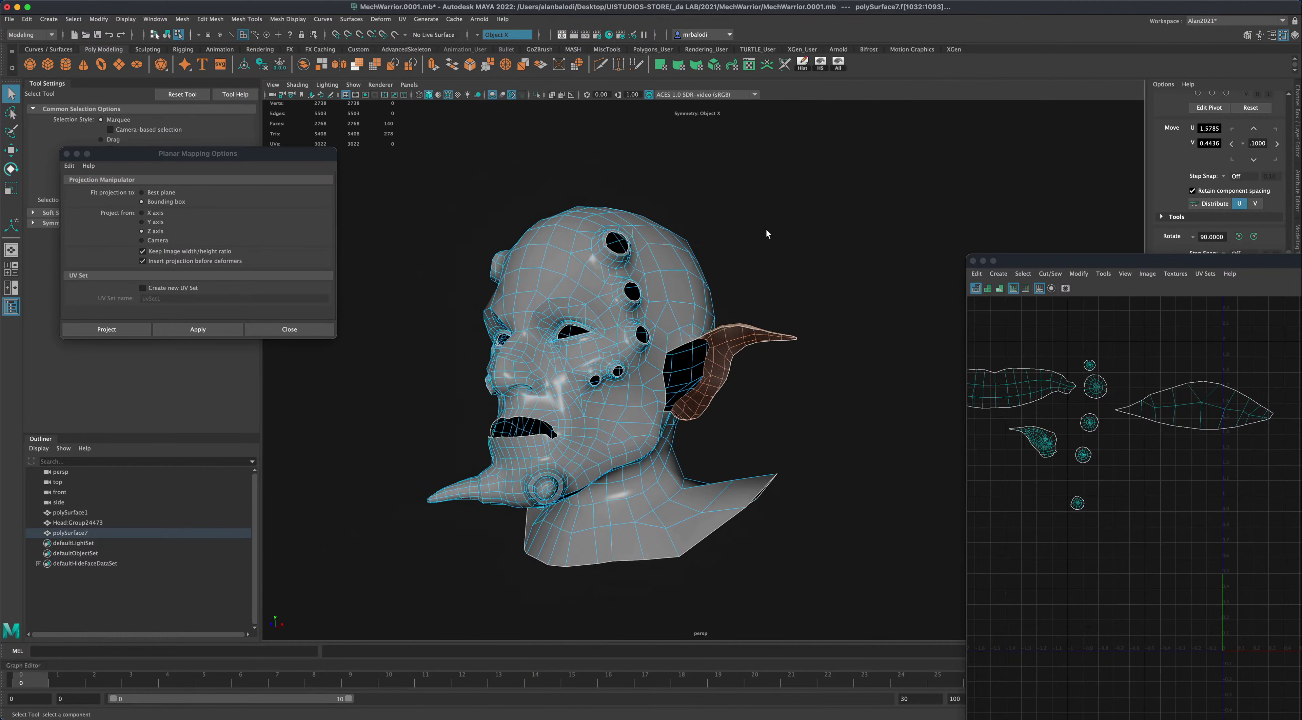
{"action": "left_click_drag", "start_coordinate": [766, 233], "coordinate": [794, 232], "text": "alt"}
{"action": "left_click", "coordinate": [197, 329]}
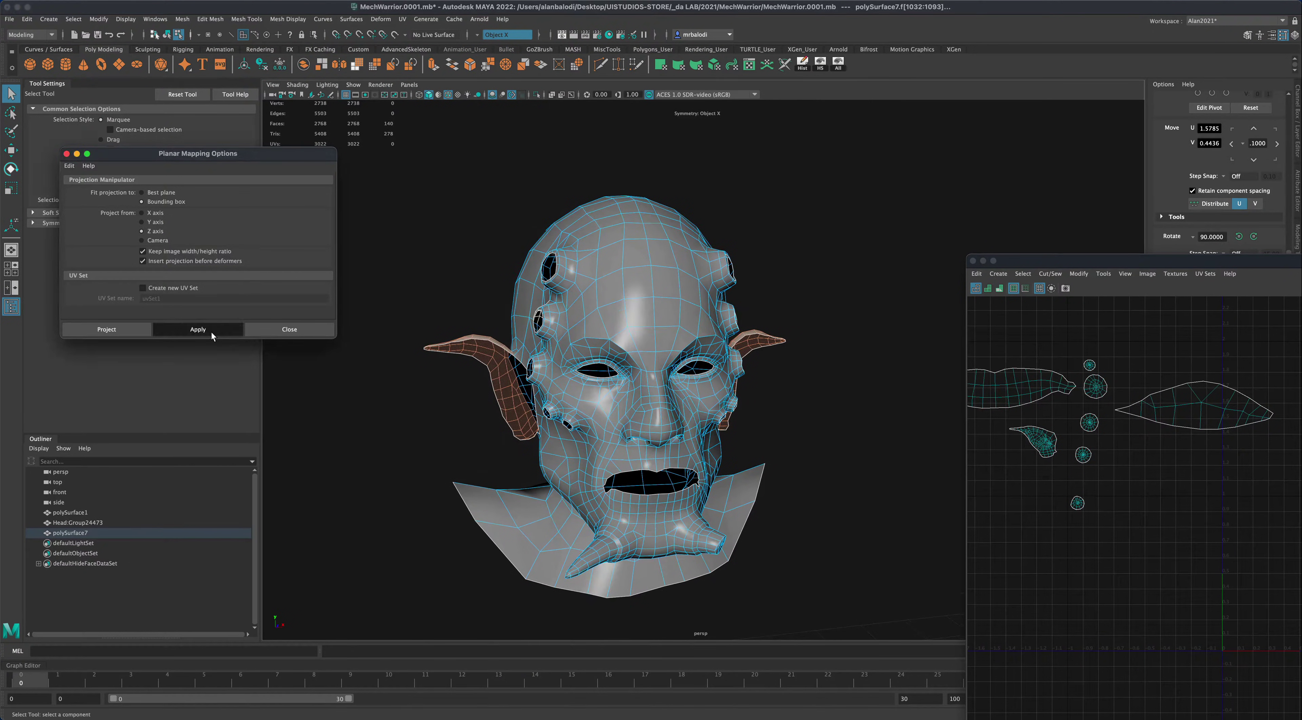
- Unfold the two ear-back UV shells and clear the selection
{"action": "left_click_drag", "start_coordinate": [1082, 260], "coordinate": [473, 171]}
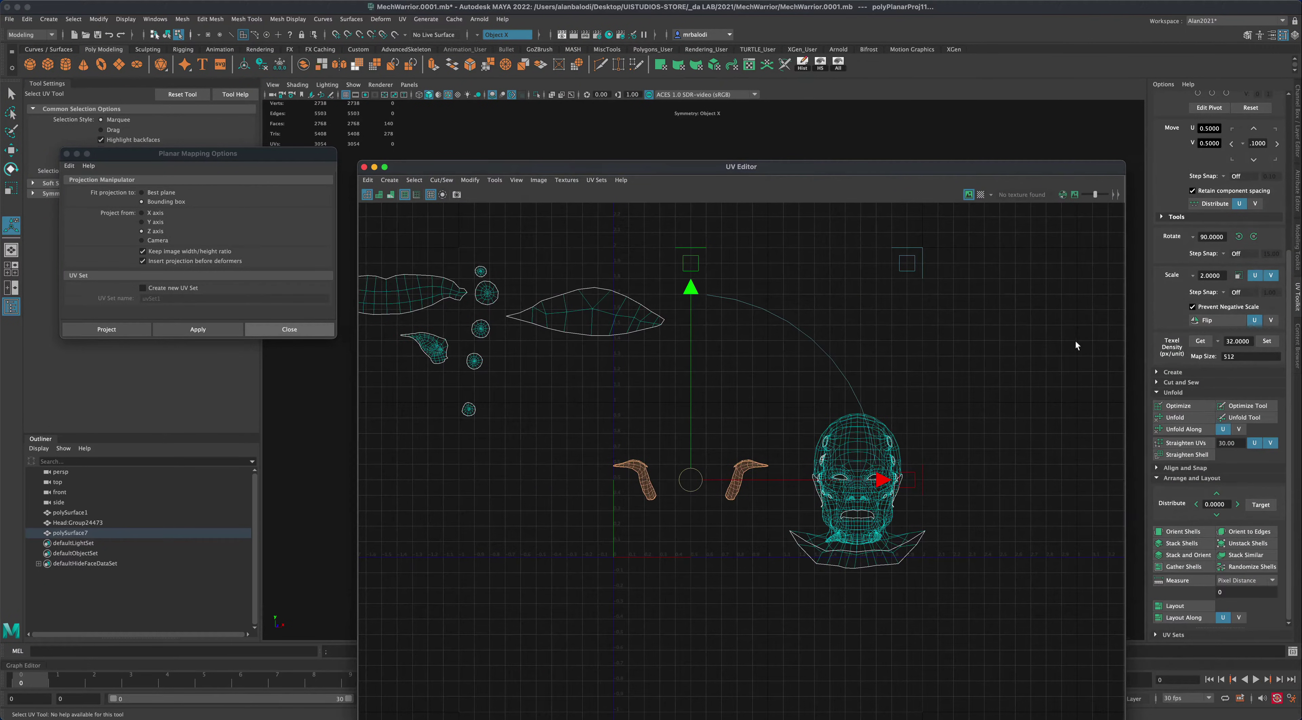
{"action": "left_click", "coordinate": [1190, 420]}
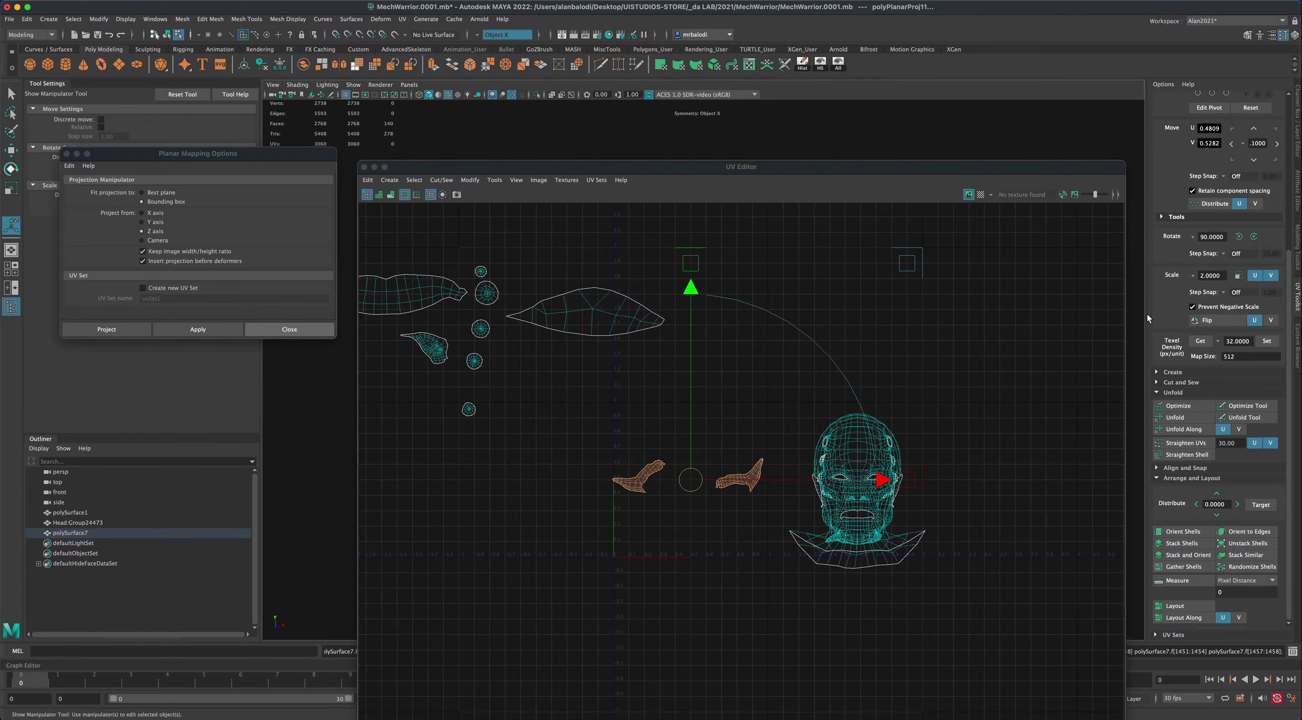
{"action": "left_click", "coordinate": [727, 392]}
- Turn symmetry off, flip the ear-back shell nearest the head along U, and stack it with its similar counterpart
{"action": "left_click", "coordinate": [477, 37]}
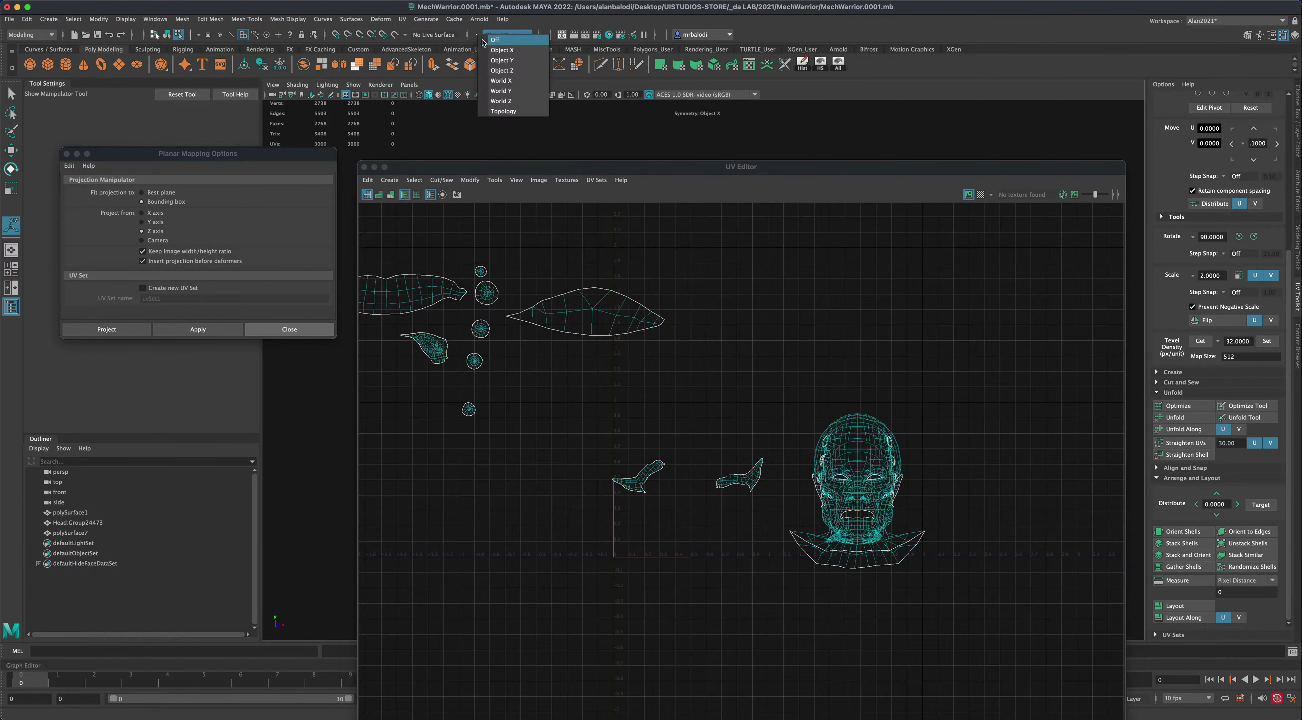
{"action": "left_click", "coordinate": [505, 40]}
{"action": "left_click_drag", "start_coordinate": [691, 431], "coordinate": [781, 509]}
{"action": "left_click", "coordinate": [1206, 320]}
{"action": "left_click", "coordinate": [1249, 555]}
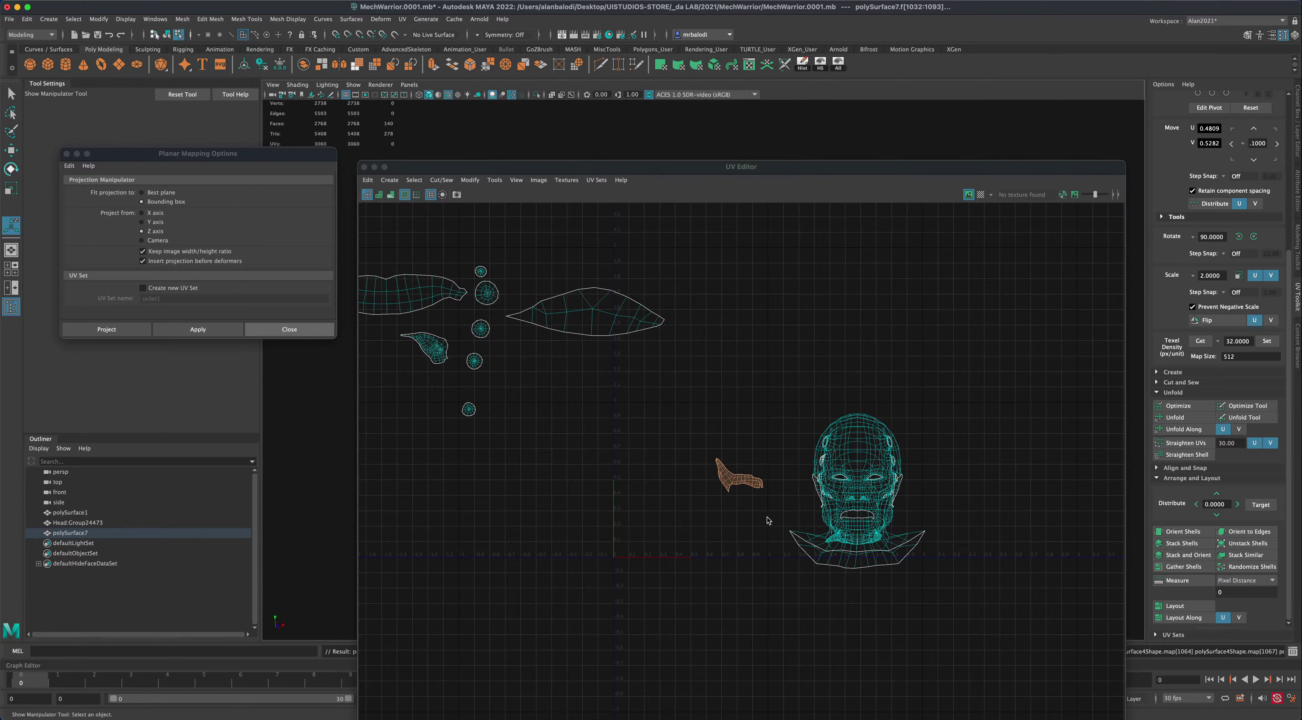
- Move the stacked ear-back shells to about U -1.31, V 1.09 and hide their faces on the model
{"action": "key", "text": "w"}
{"action": "left_click_drag", "start_coordinate": [740, 476], "coordinate": [411, 389]}
{"action": "left_click_drag", "start_coordinate": [463, 168], "coordinate": [898, 139]}
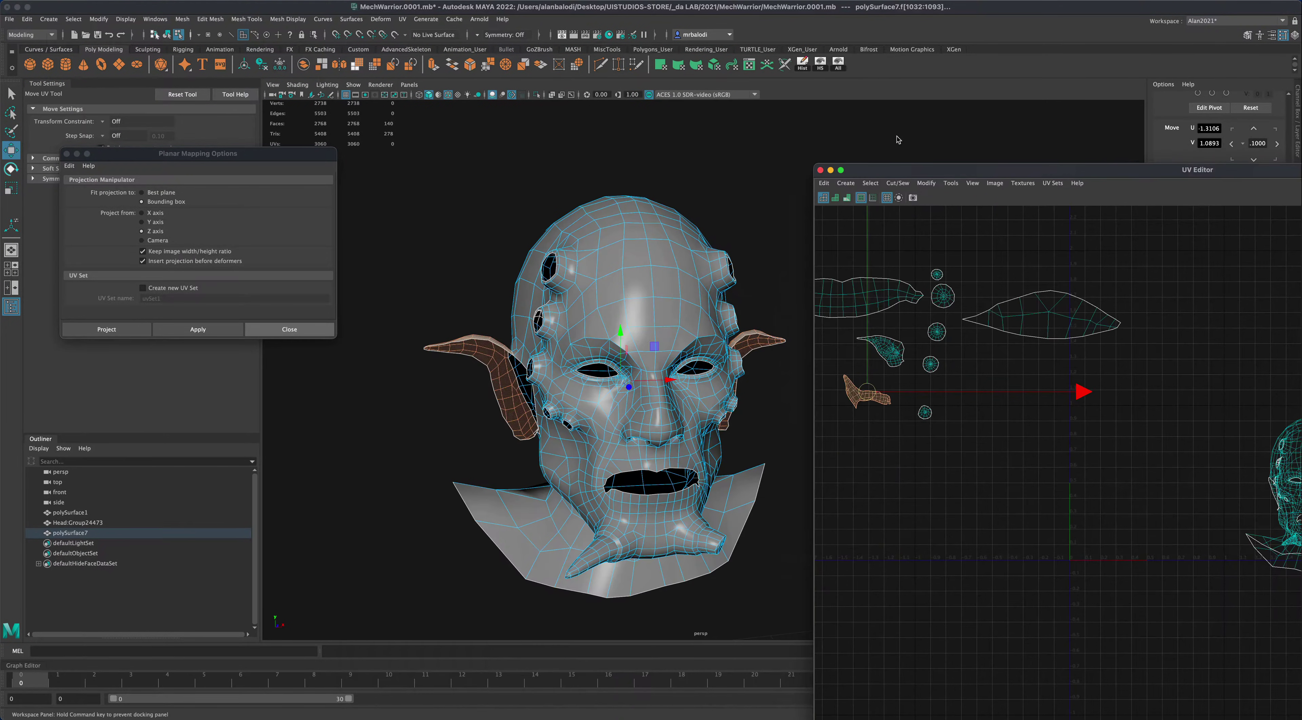
{"action": "left_click", "coordinate": [820, 62]}
- Select the stray face below the ear opening, with Object X symmetry on to include its mirrored counterpart
{"action": "left_click_drag", "start_coordinate": [428, 312], "coordinate": [690, 393], "text": "alt"}
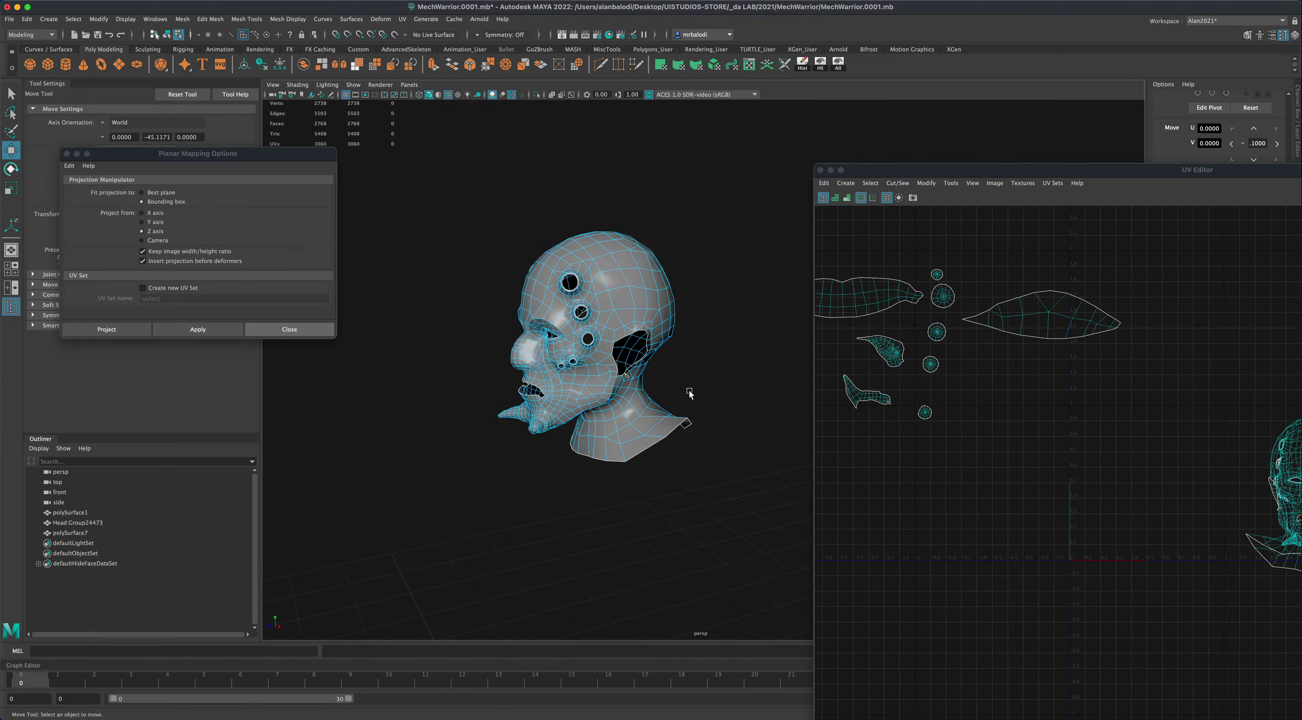
{"action": "scroll", "coordinate": [688, 390], "scroll_direction": "up", "scroll_amount": 10}
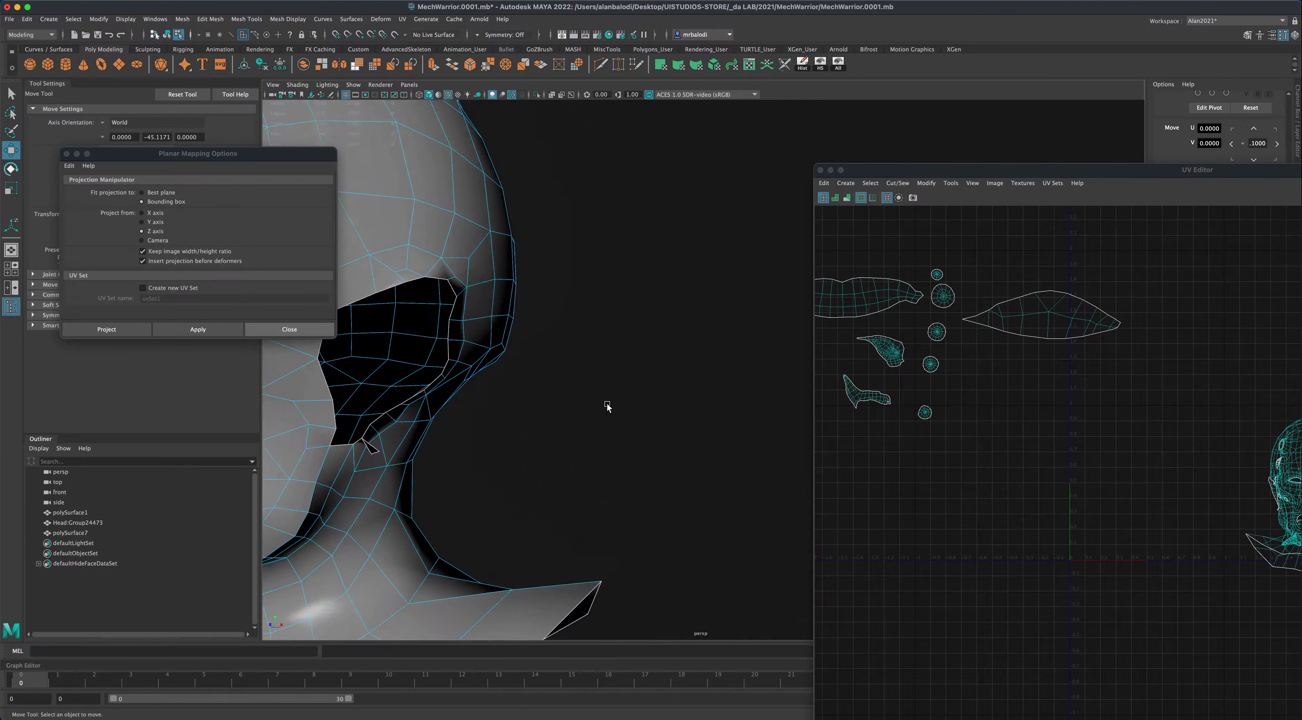
{"action": "middle_click_drag", "start_coordinate": [503, 421], "coordinate": [618, 409], "text": "alt"}
{"action": "left_click_drag", "start_coordinate": [646, 450], "coordinate": [660, 445], "text": "alt"}
{"action": "left_click", "coordinate": [10, 94]}
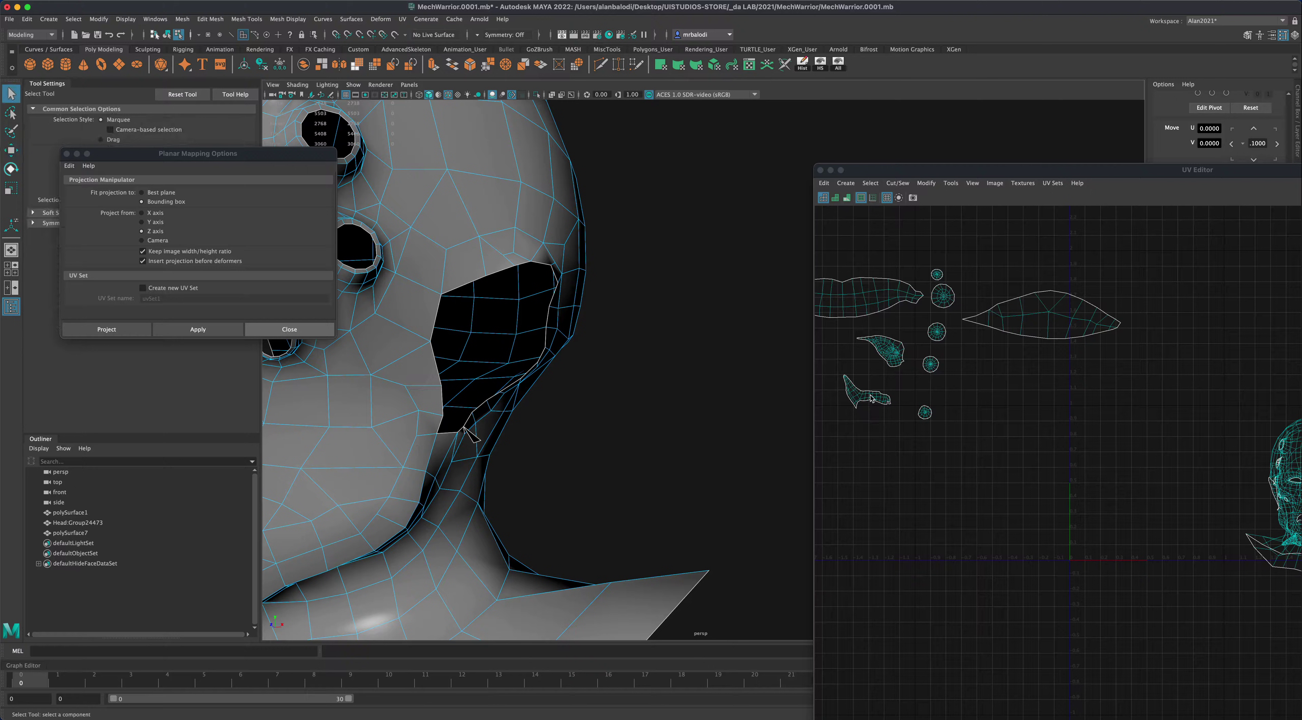
{"action": "left_click", "coordinate": [473, 439]}
{"action": "left_click_drag", "start_coordinate": [610, 456], "coordinate": [621, 454], "text": "alt"}
{"action": "left_click", "coordinate": [477, 36]}
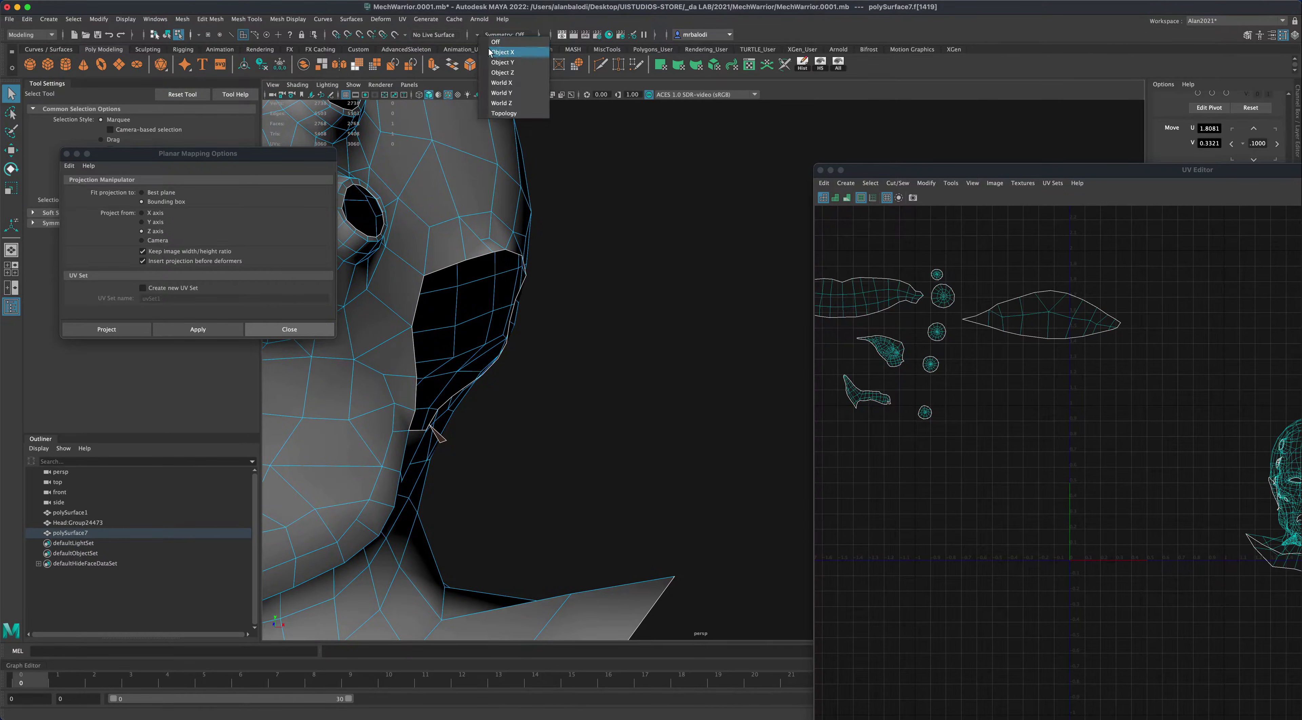
{"action": "left_click", "coordinate": [503, 52]}
{"action": "left_click", "coordinate": [566, 430]}
{"action": "left_click", "coordinate": [443, 442]}
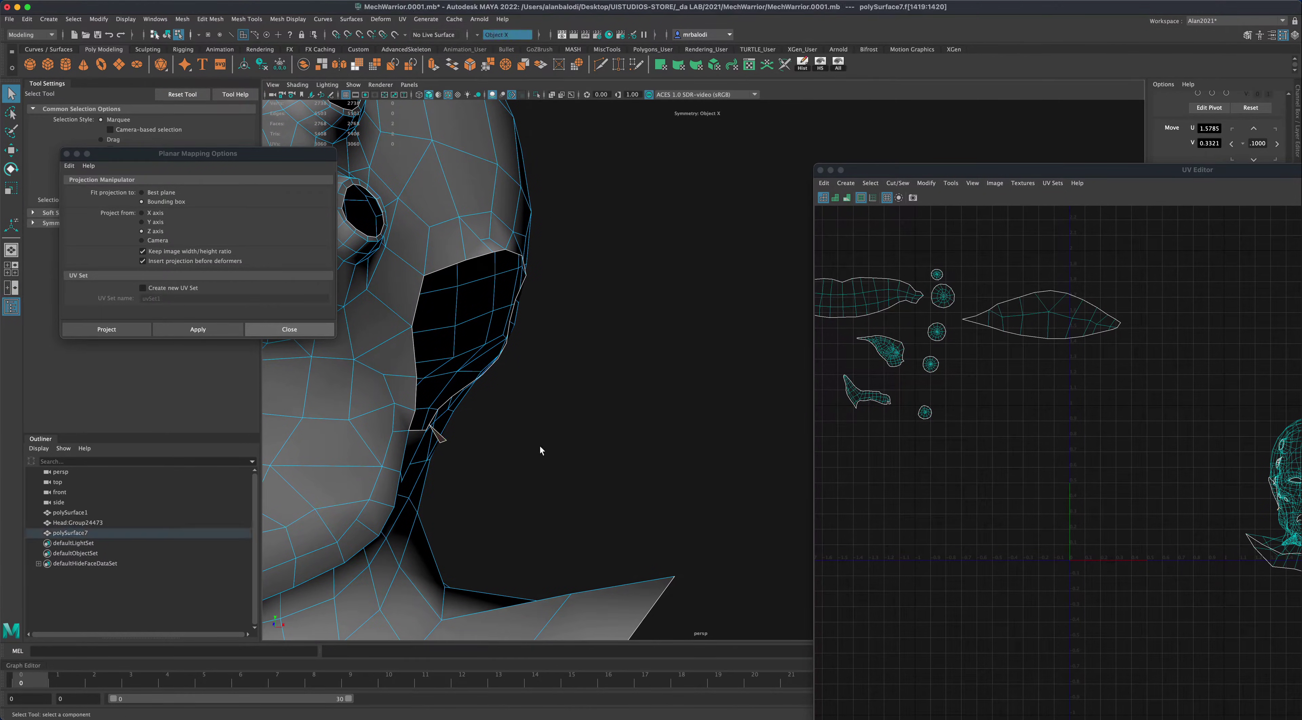
- Unhide all faces of the head and select the ear-front and ear-back UV shells
{"action": "left_click_drag", "start_coordinate": [540, 447], "coordinate": [654, 413], "text": "alt"}
{"action": "left_click_drag", "start_coordinate": [730, 361], "coordinate": [723, 366], "text": "alt"}
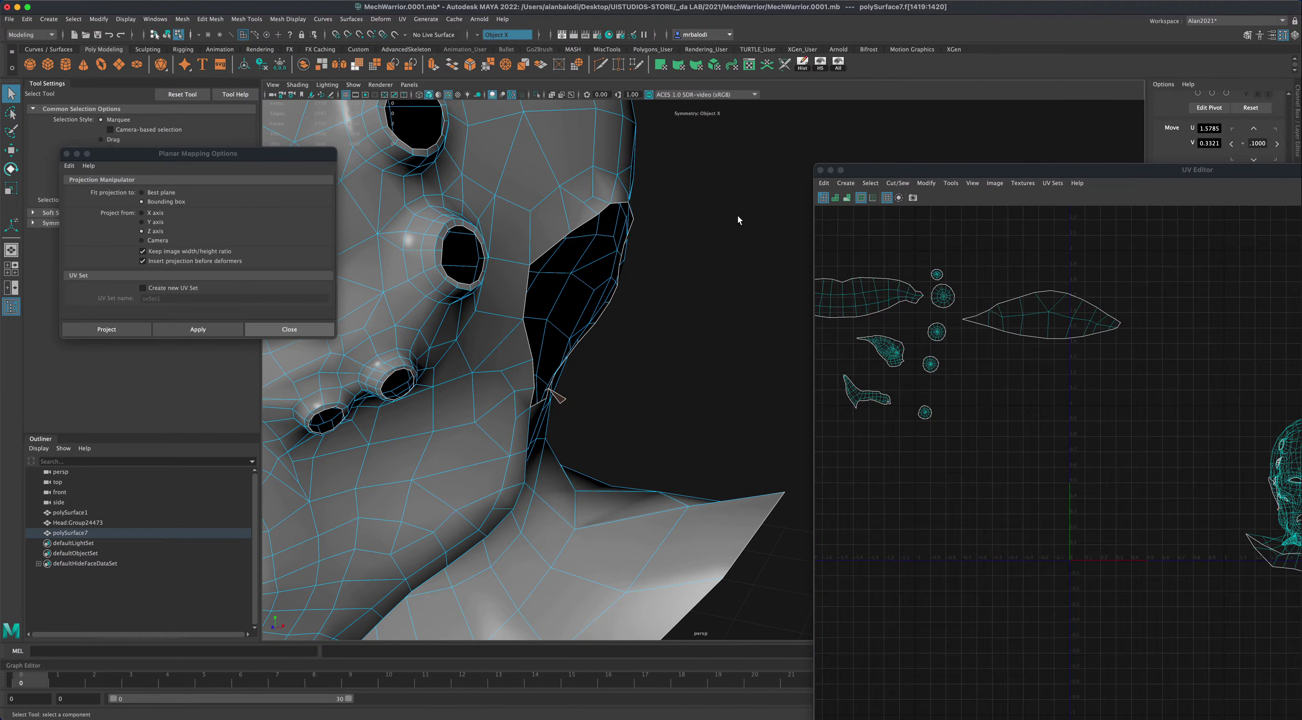
{"action": "left_click_drag", "start_coordinate": [878, 172], "coordinate": [847, 159]}
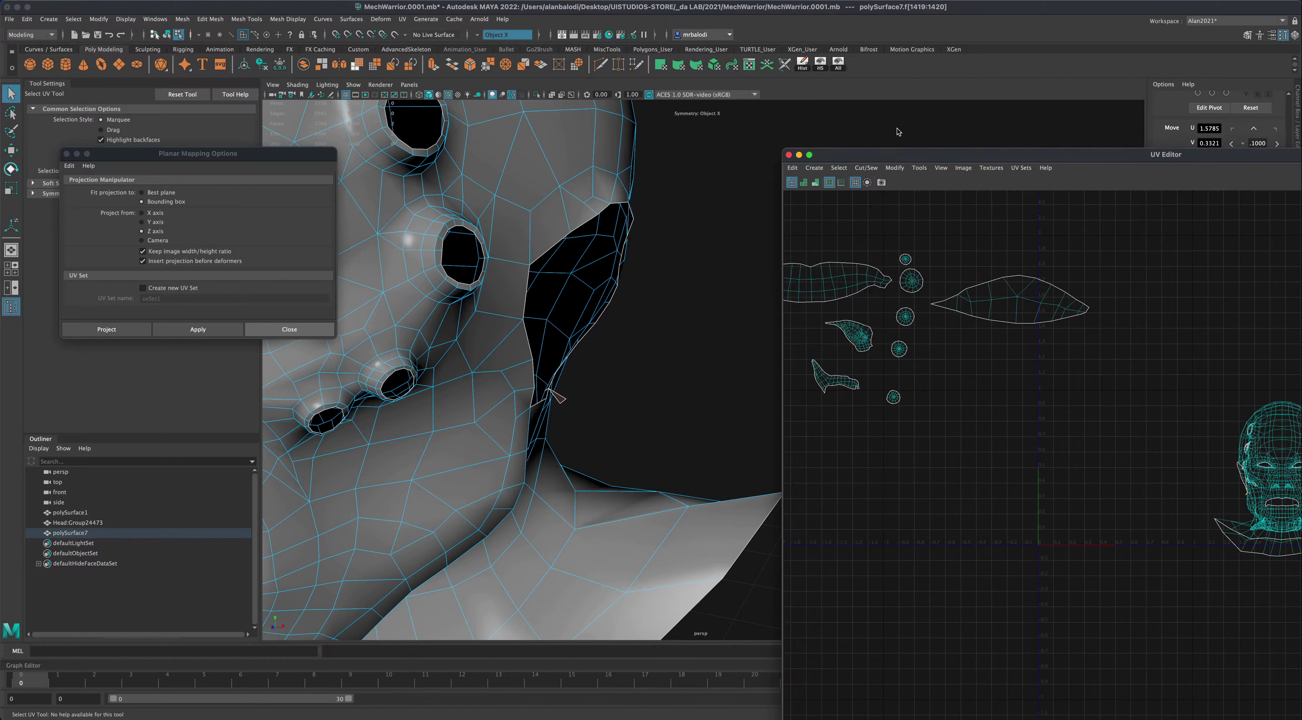
{"action": "left_click", "coordinate": [838, 63]}
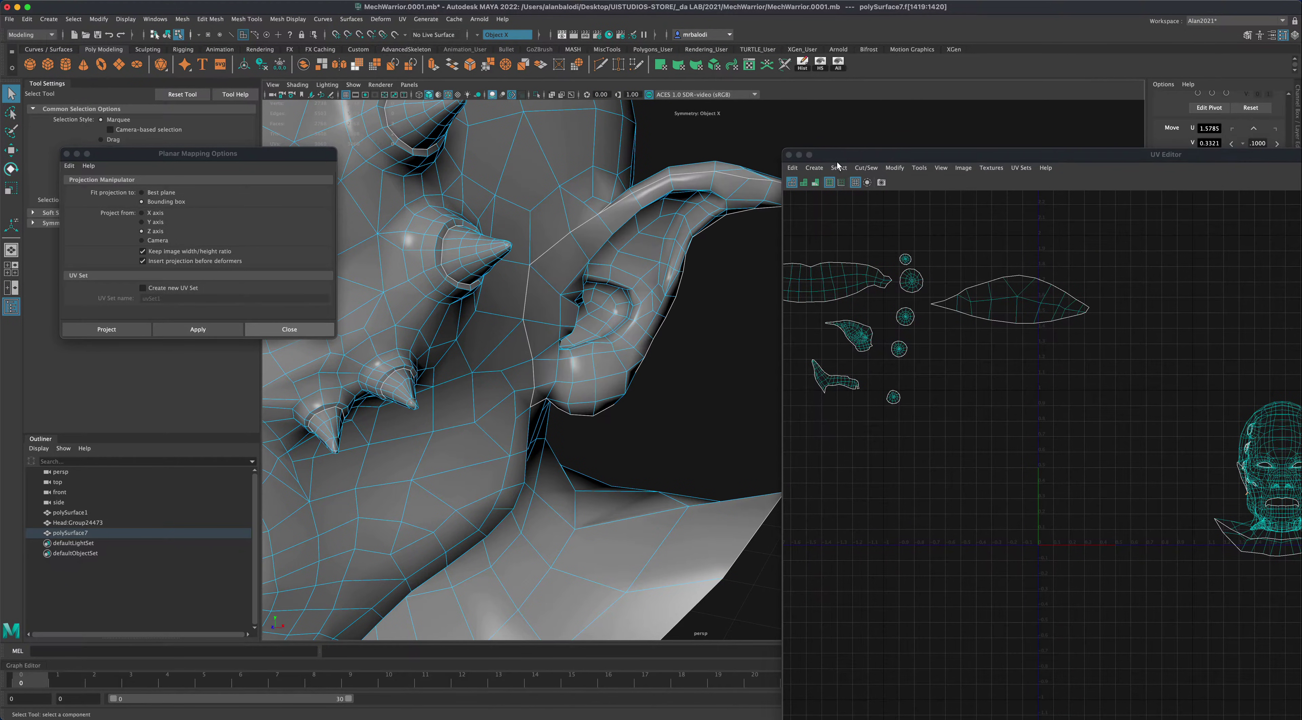
{"action": "left_click_drag", "start_coordinate": [815, 317], "coordinate": [878, 354]}
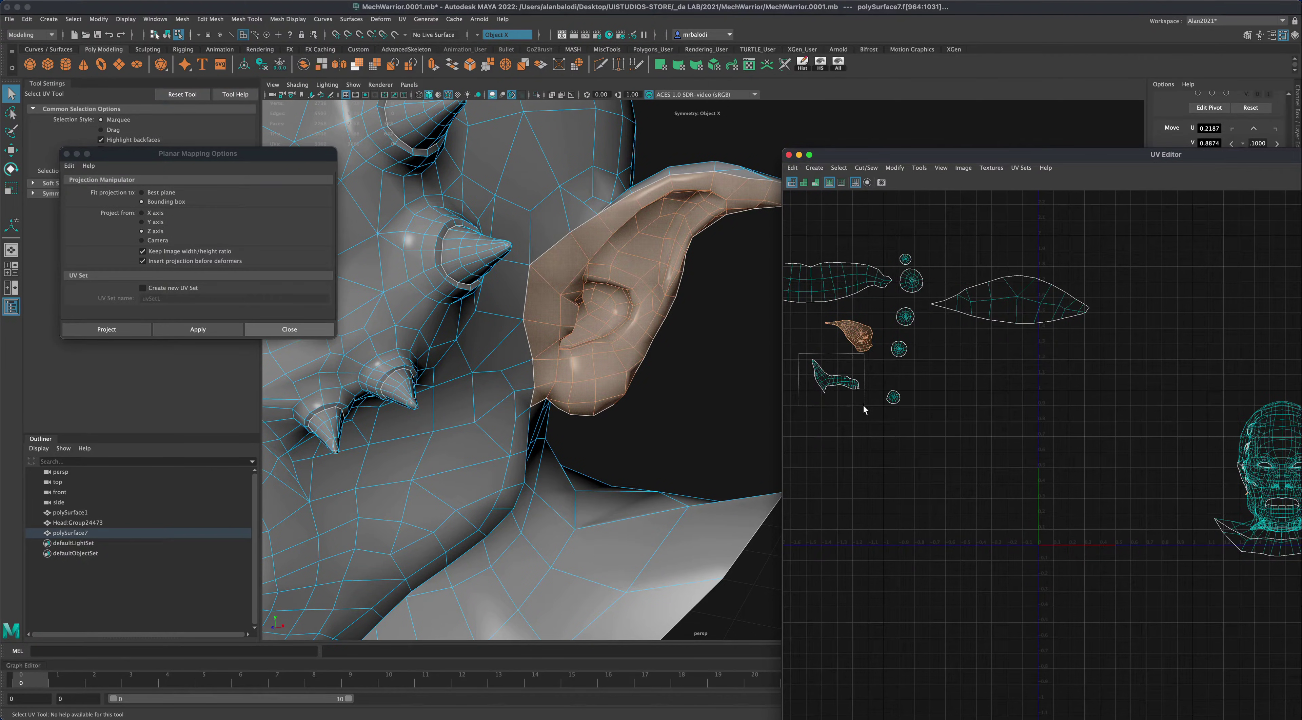
{"action": "left_click_drag", "start_coordinate": [864, 405], "coordinate": [864, 405], "text": "shift"}
{"action": "scroll", "coordinate": [724, 410], "scroll_direction": "down", "scroll_amount": 5}
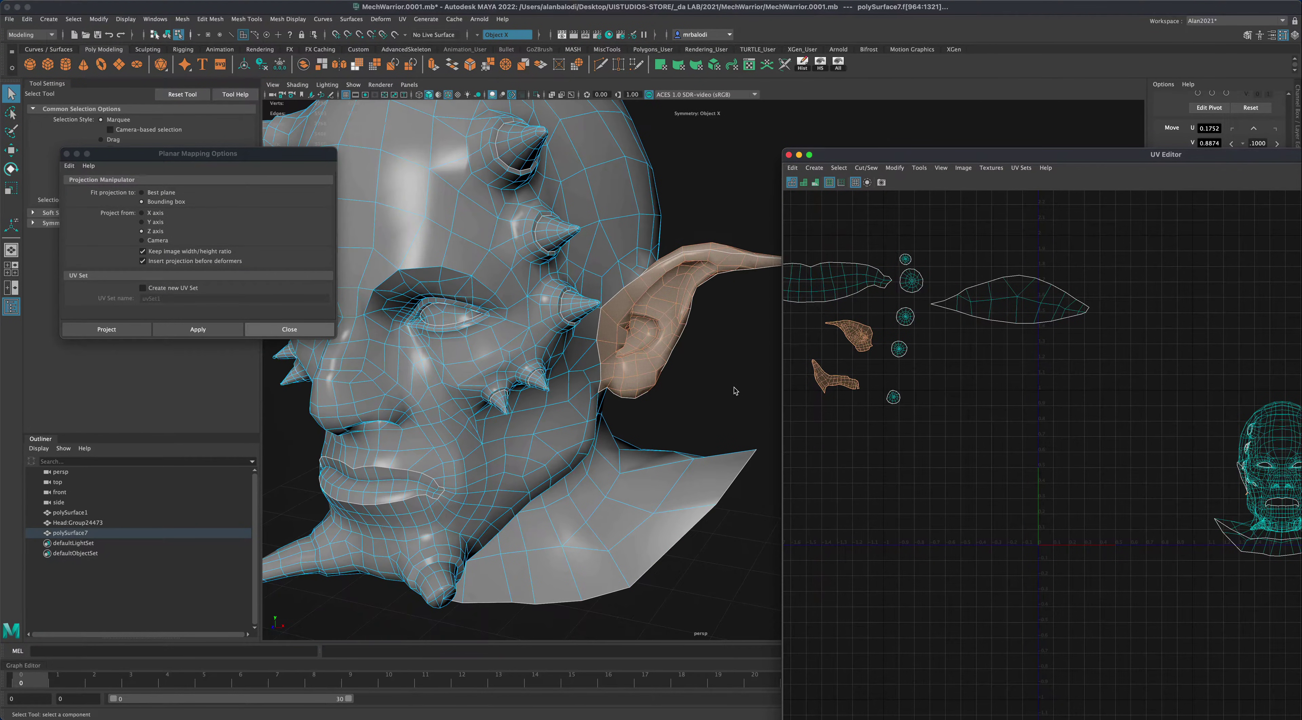
{"action": "scroll", "coordinate": [707, 391], "scroll_direction": "up", "scroll_amount": 3}
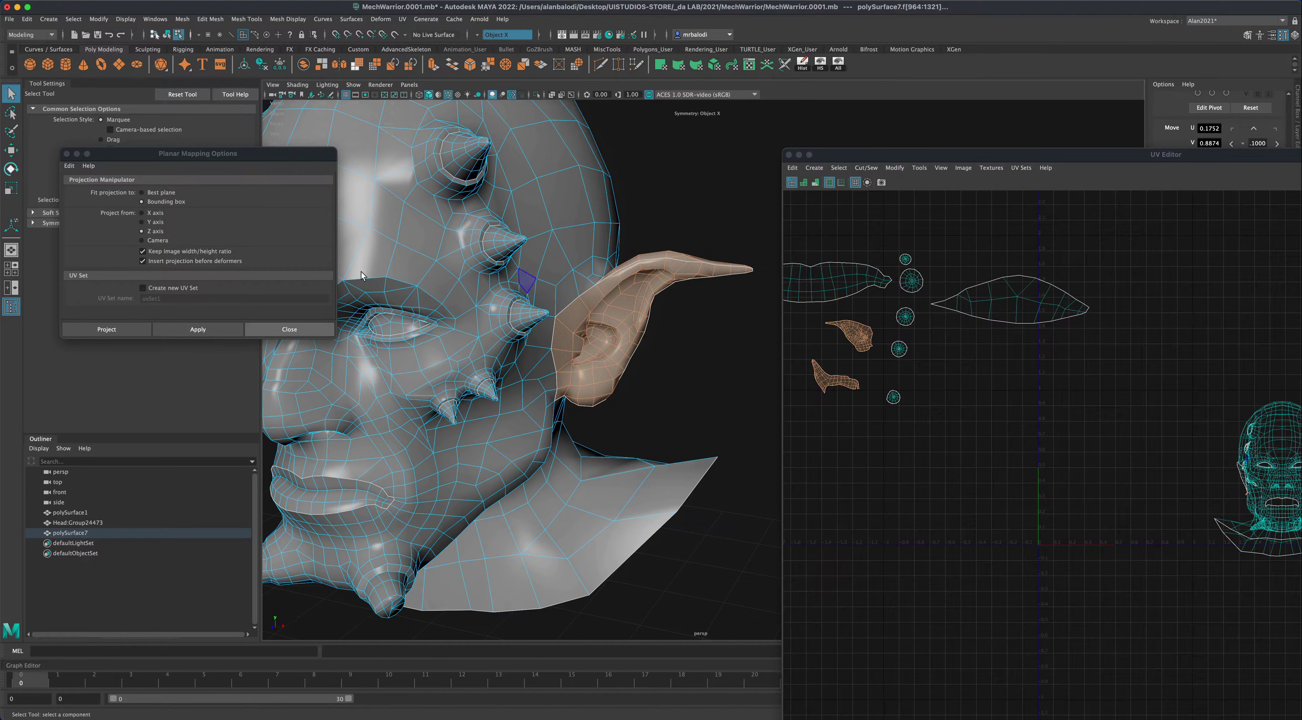
- Try to planar-map both complete ears from the Z axis and unfold each one as a single shell
{"action": "left_click", "coordinate": [197, 329]}
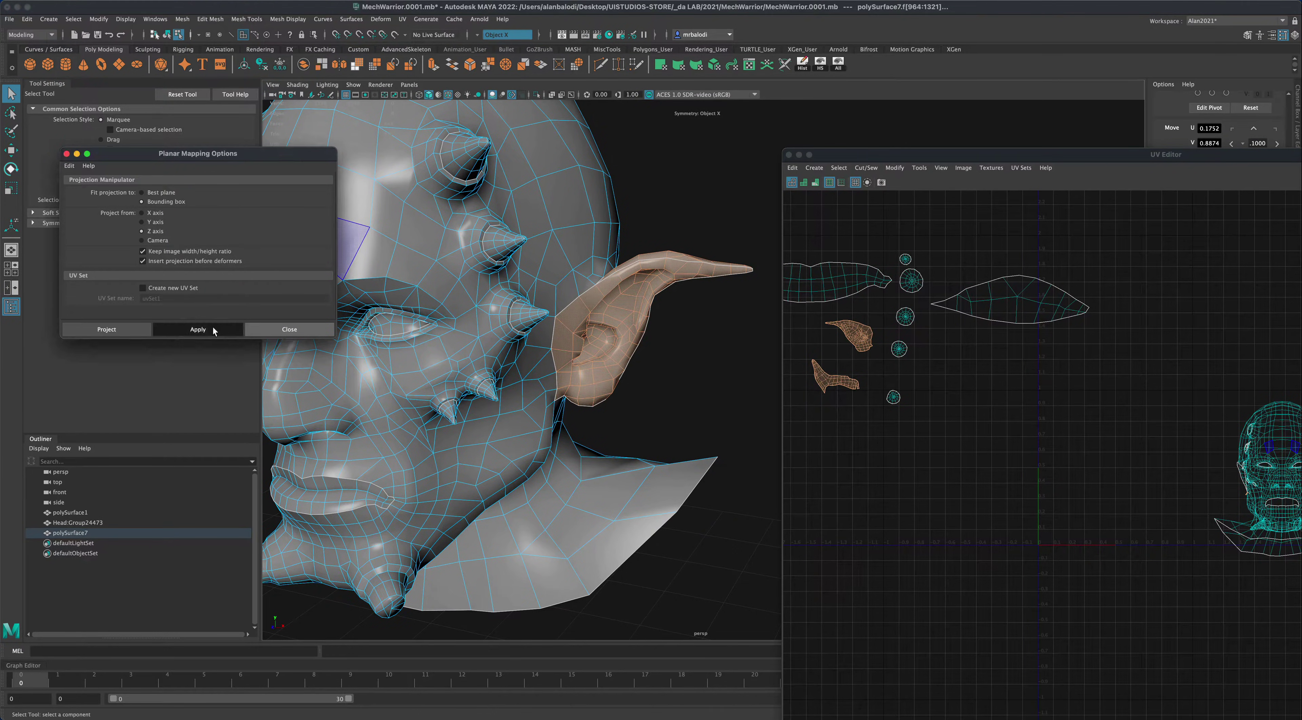
{"action": "left_click_drag", "start_coordinate": [940, 160], "coordinate": [658, 137]}
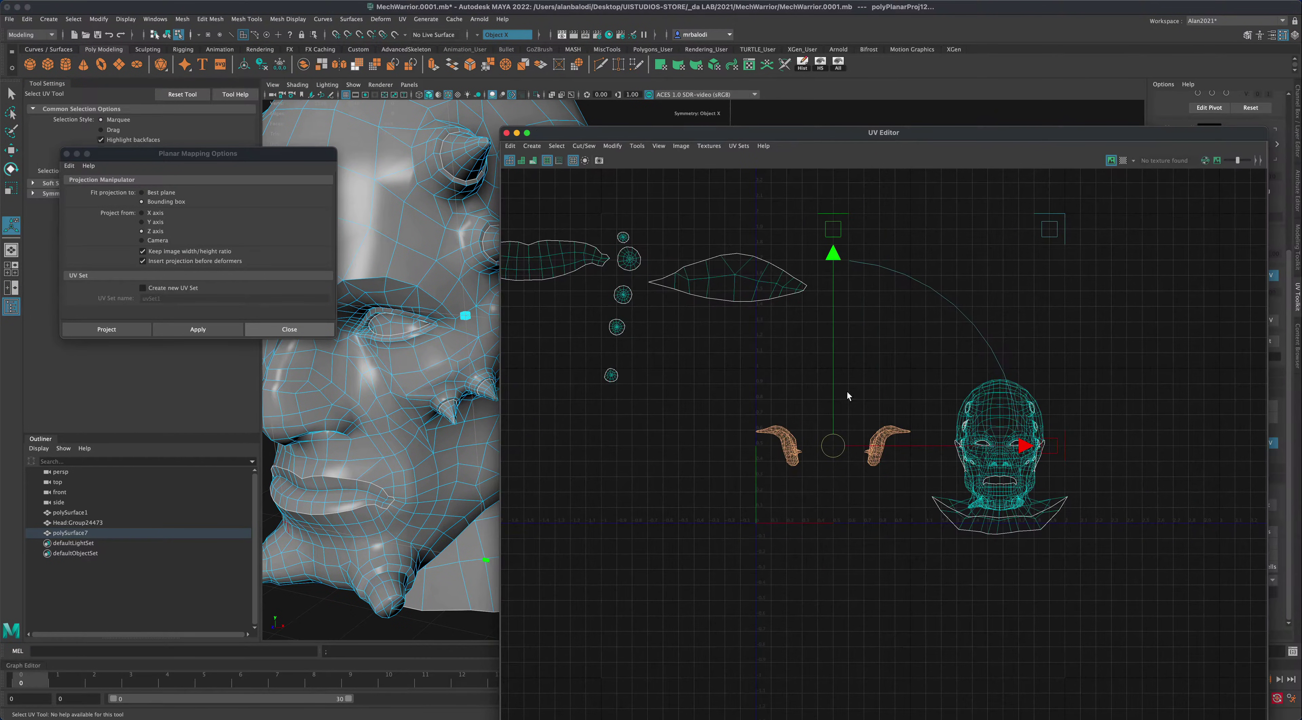
{"action": "left_click_drag", "start_coordinate": [852, 395], "coordinate": [869, 434]}
{"action": "left_click_drag", "start_coordinate": [914, 495], "coordinate": [925, 484]}
{"action": "left_click_drag", "start_coordinate": [963, 132], "coordinate": [780, 130]}
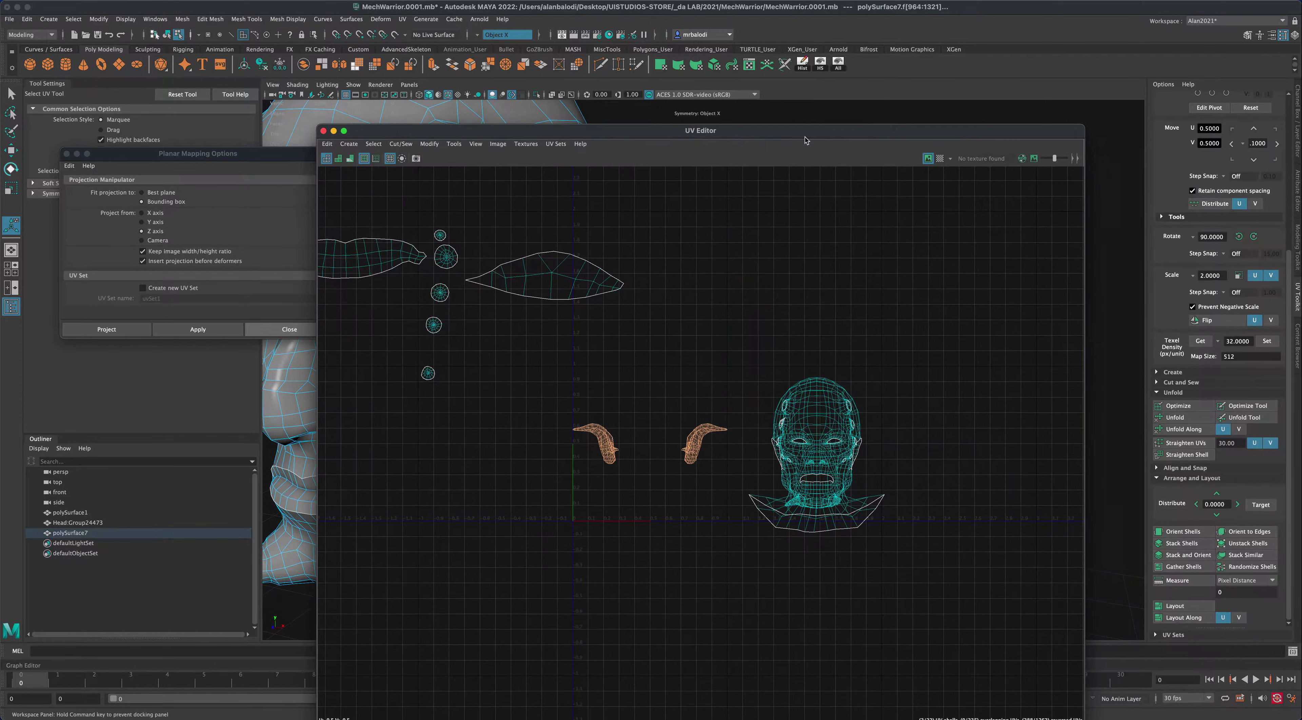
{"action": "left_click", "coordinate": [1183, 417]}
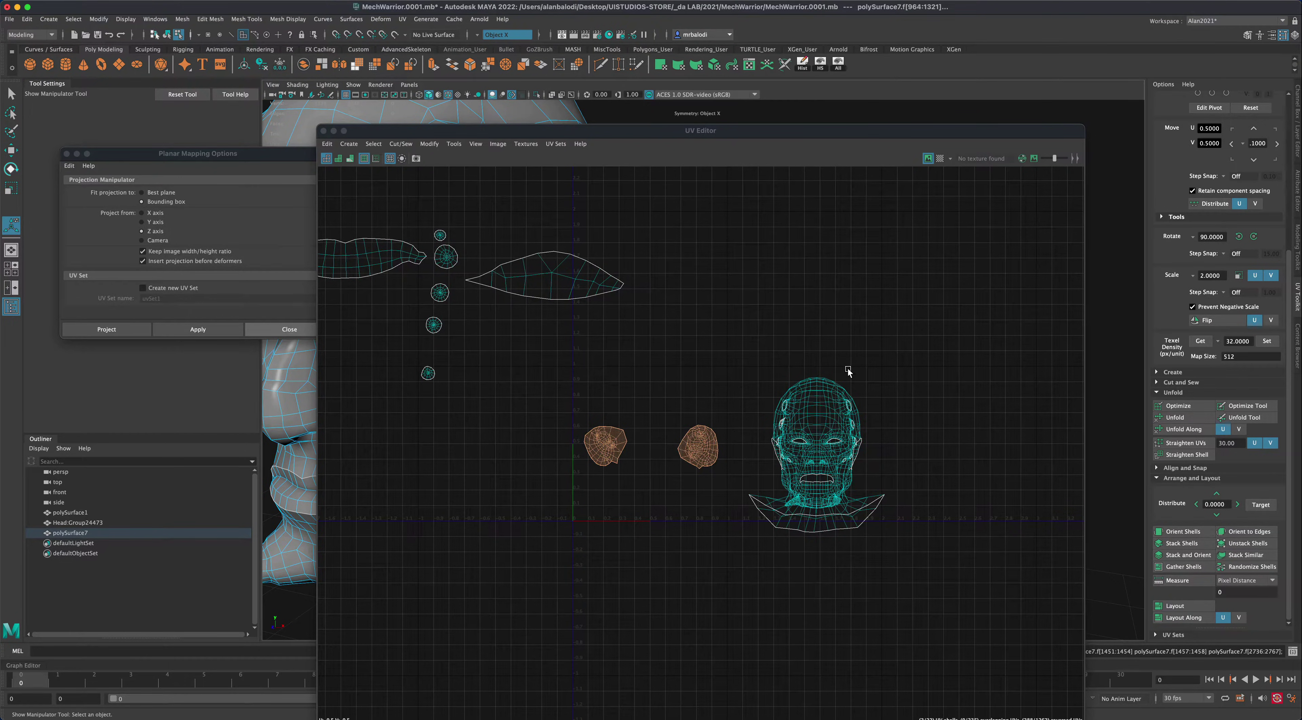
- Undo the unfold and the planar projection of the complete ears
{"action": "left_click_drag", "start_coordinate": [591, 139], "coordinate": [957, 138]}
{"action": "left_click_drag", "start_coordinate": [651, 390], "coordinate": [409, 387], "text": "alt"}
{"action": "key", "text": "super+z"}
{"action": "key", "text": "super+z"}
{"action": "key", "text": "super+z"}
{"action": "key", "text": "super+z"}
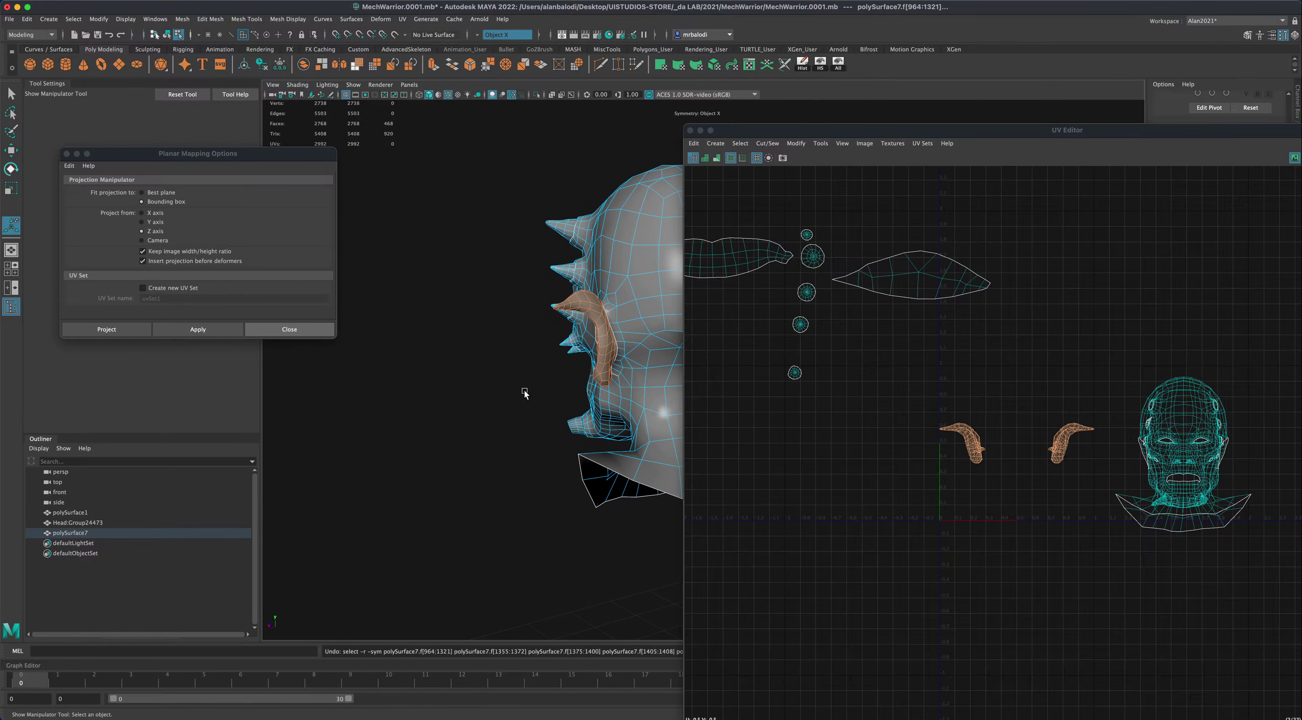
{"action": "key", "text": "z"}
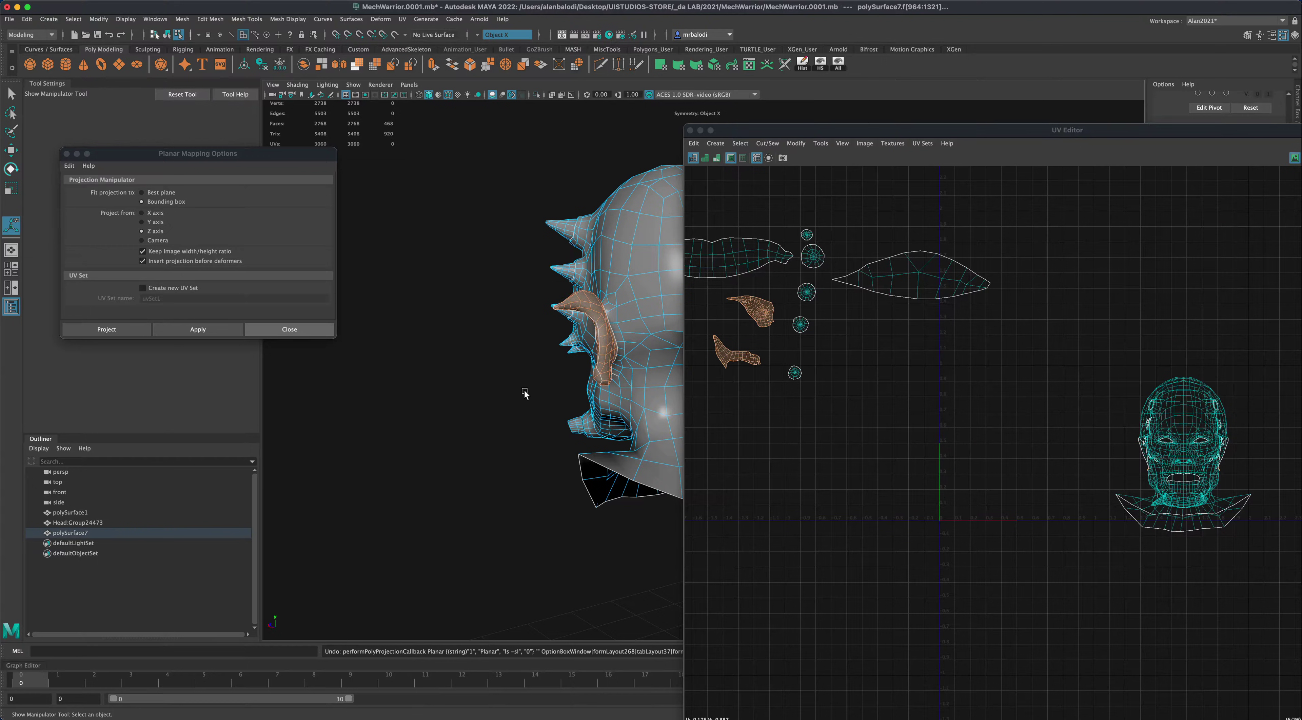
- Undo the ear shell selection and the unhiding of the mapped faces, and clear the selection
{"action": "left_click_drag", "start_coordinate": [472, 411], "coordinate": [487, 415], "text": "alt"}
{"action": "left_click", "coordinate": [718, 328]}
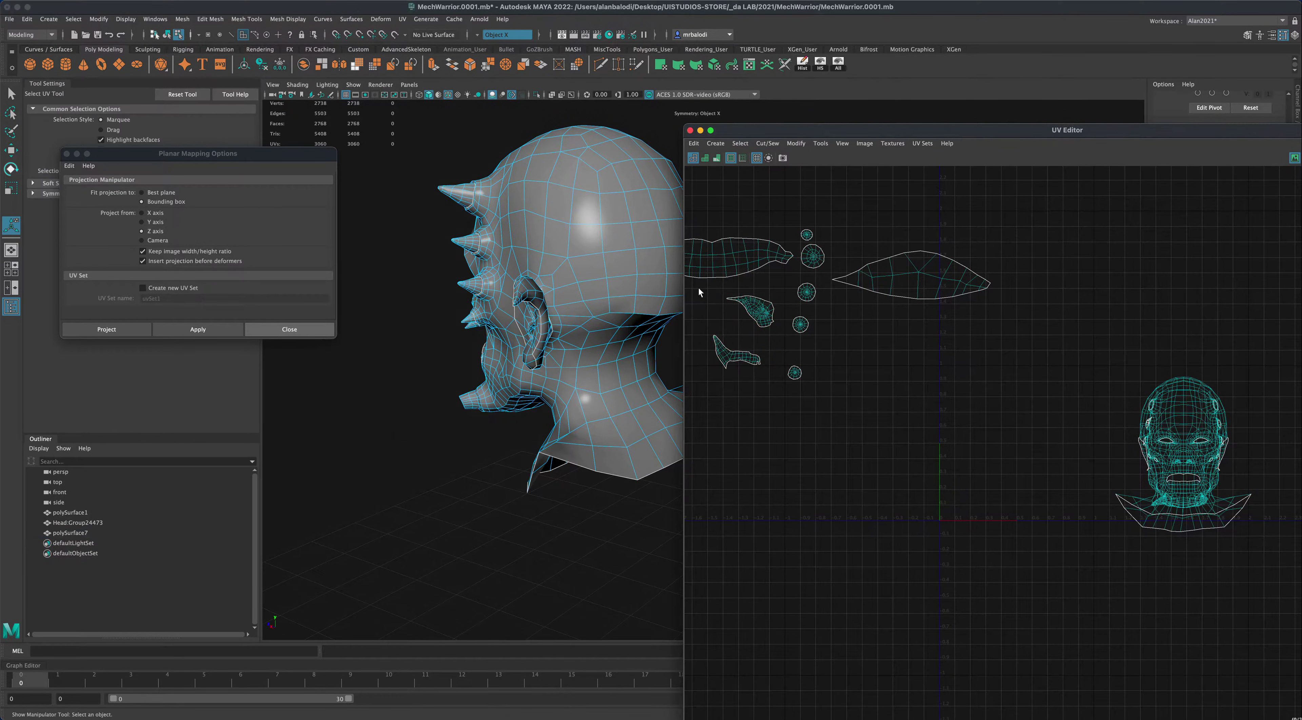
{"action": "left_click_drag", "start_coordinate": [782, 375], "coordinate": [777, 378]}
{"action": "left_click_drag", "start_coordinate": [505, 457], "coordinate": [579, 462], "text": "alt"}
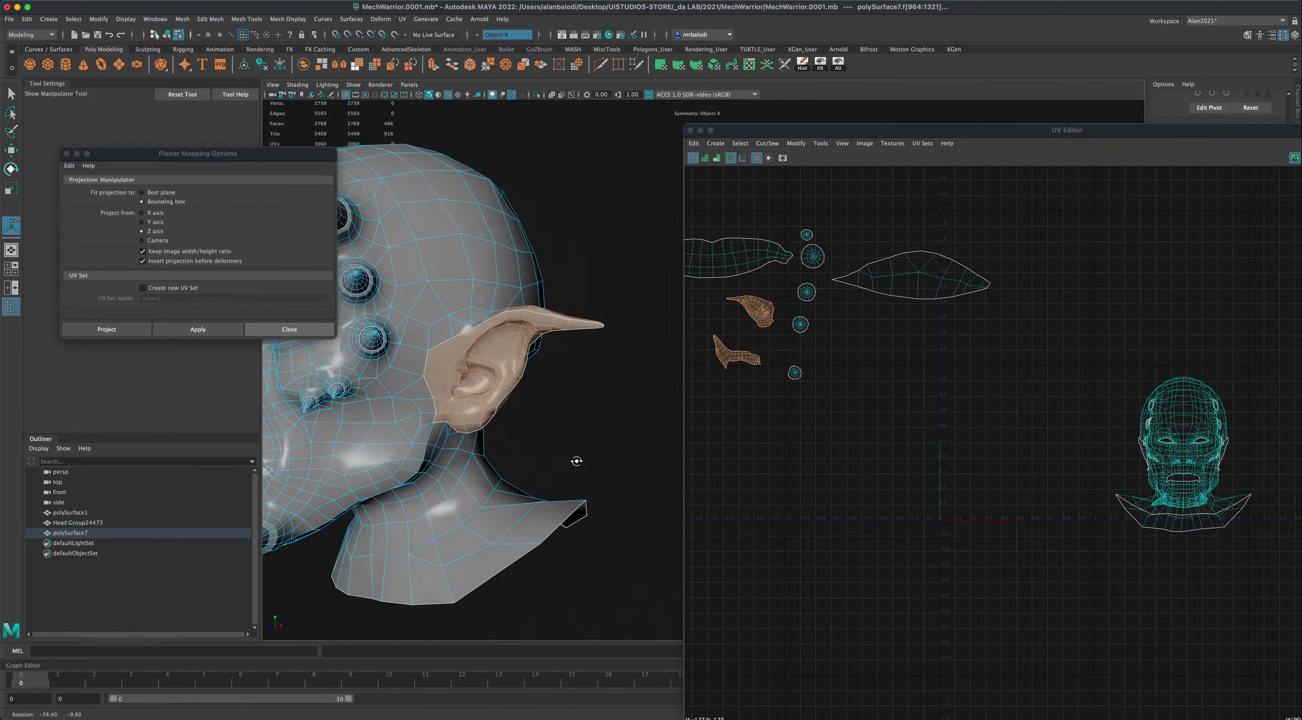
{"action": "key", "text": "z"}
{"action": "key", "text": "shift+z"}
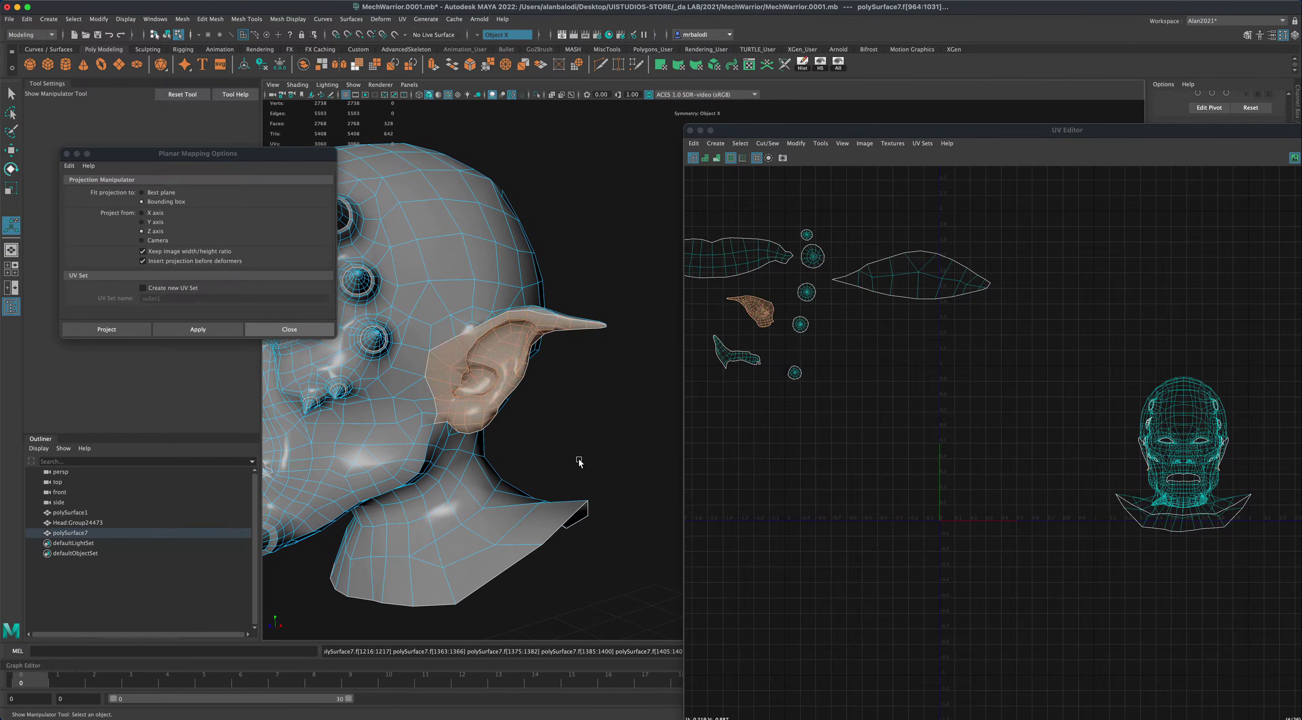
{"action": "key", "text": "z"}
{"action": "key", "text": "z"}
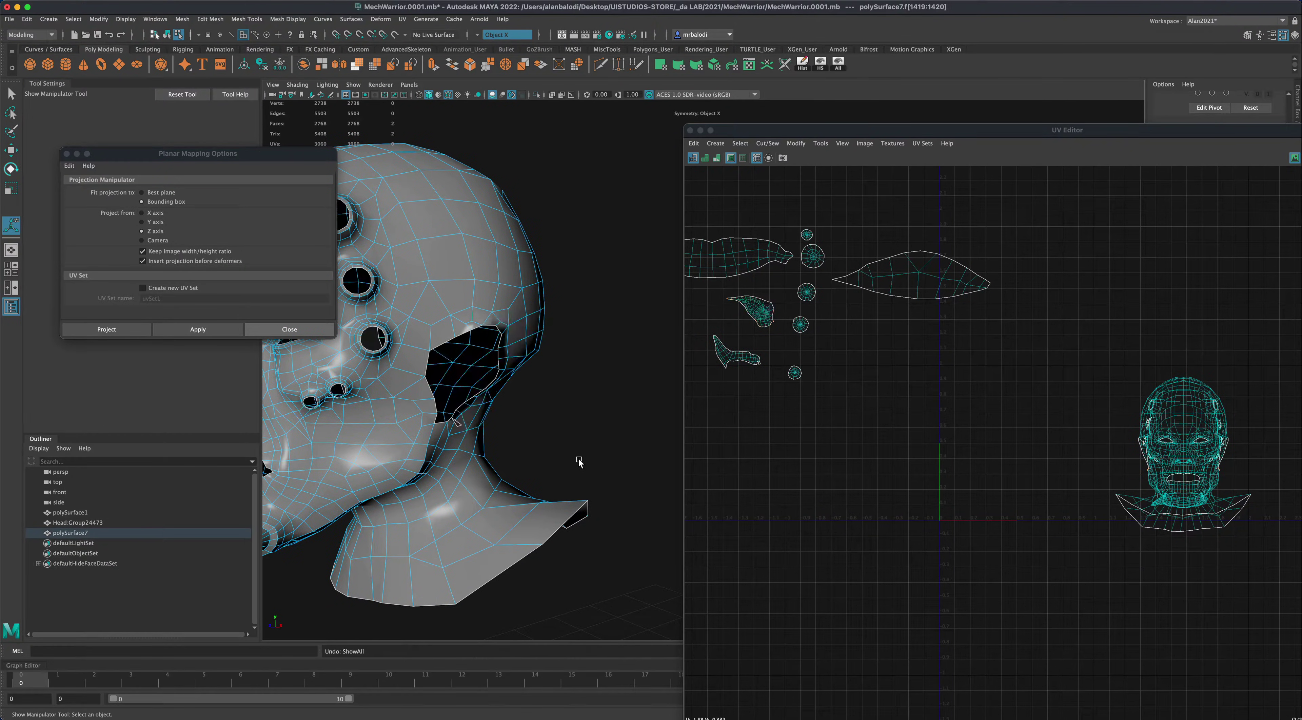
{"action": "left_click", "coordinate": [708, 333]}
{"action": "left_click", "coordinate": [767, 380]}
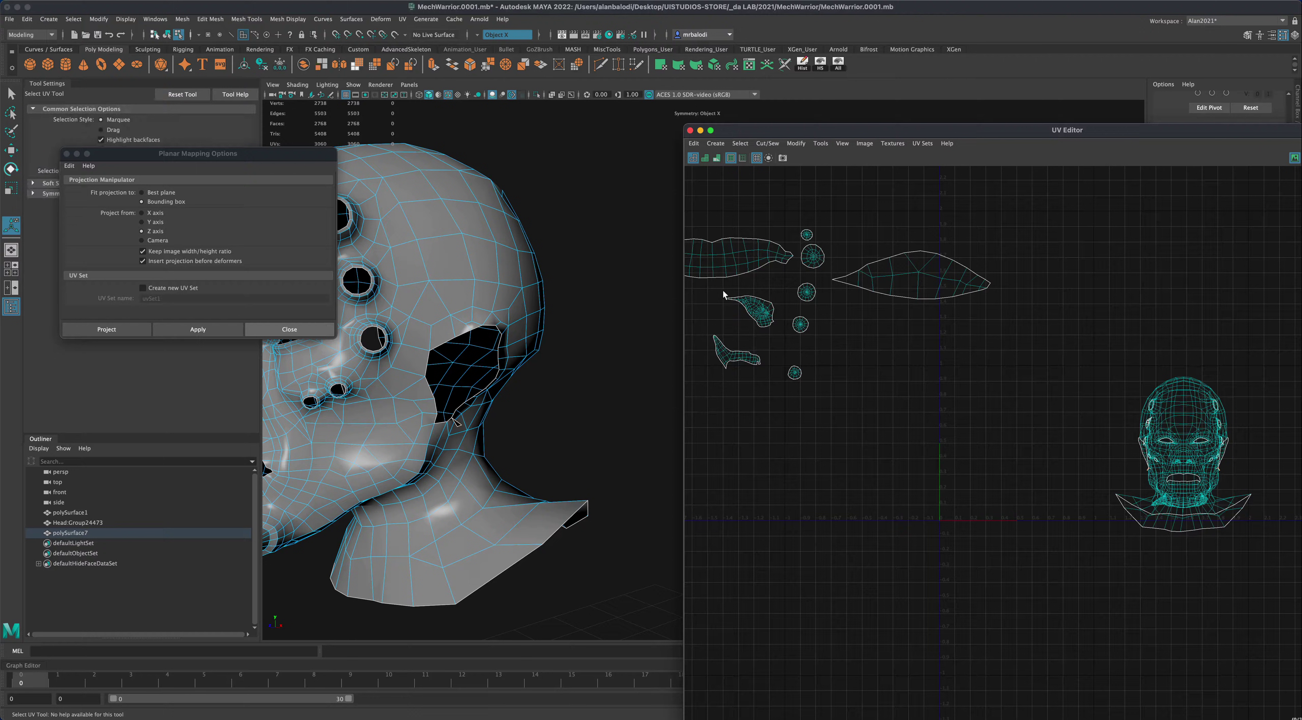
- Unhide all faces of the head and select the ear-front UV shell
{"action": "key", "text": "t"}
{"action": "left_click", "coordinate": [839, 64]}
{"action": "left_click_drag", "start_coordinate": [720, 294], "coordinate": [781, 329]}
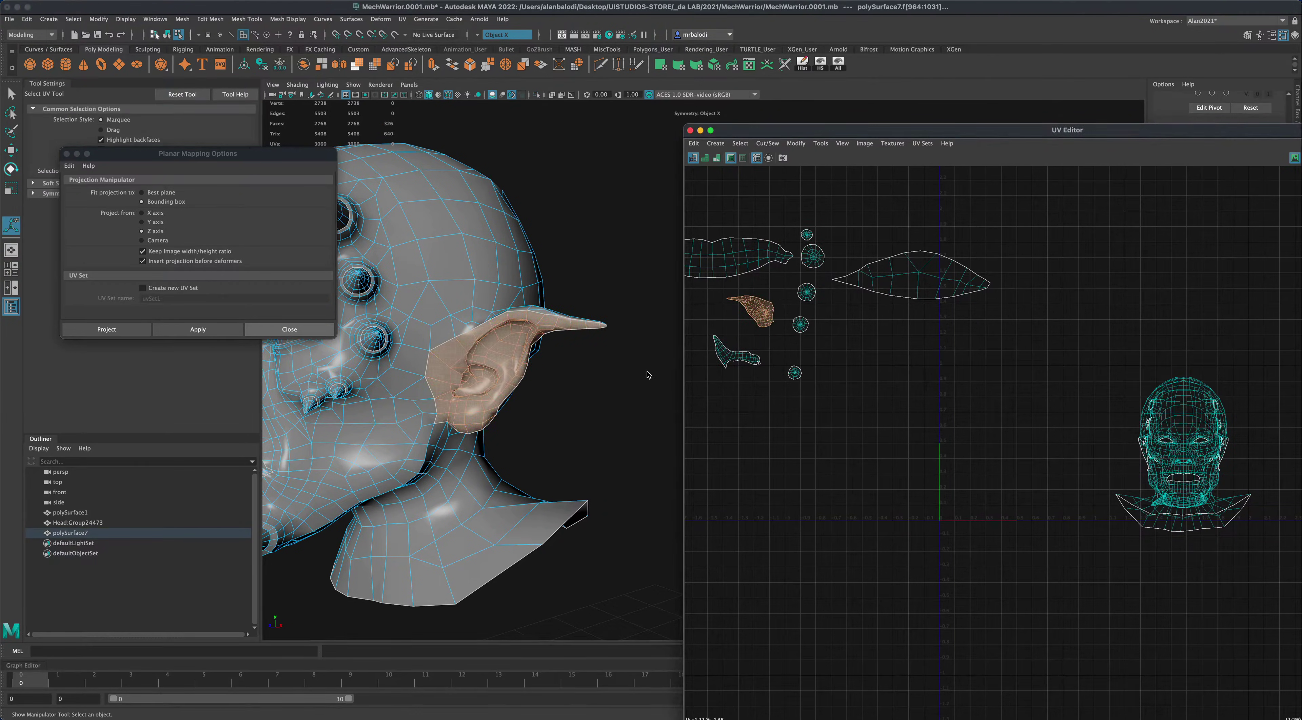
- Select the ear-back UV shell and examine which faces it covers behind both ears
{"action": "left_click_drag", "start_coordinate": [604, 402], "coordinate": [643, 319], "text": "alt"}
{"action": "left_click", "coordinate": [703, 333]}
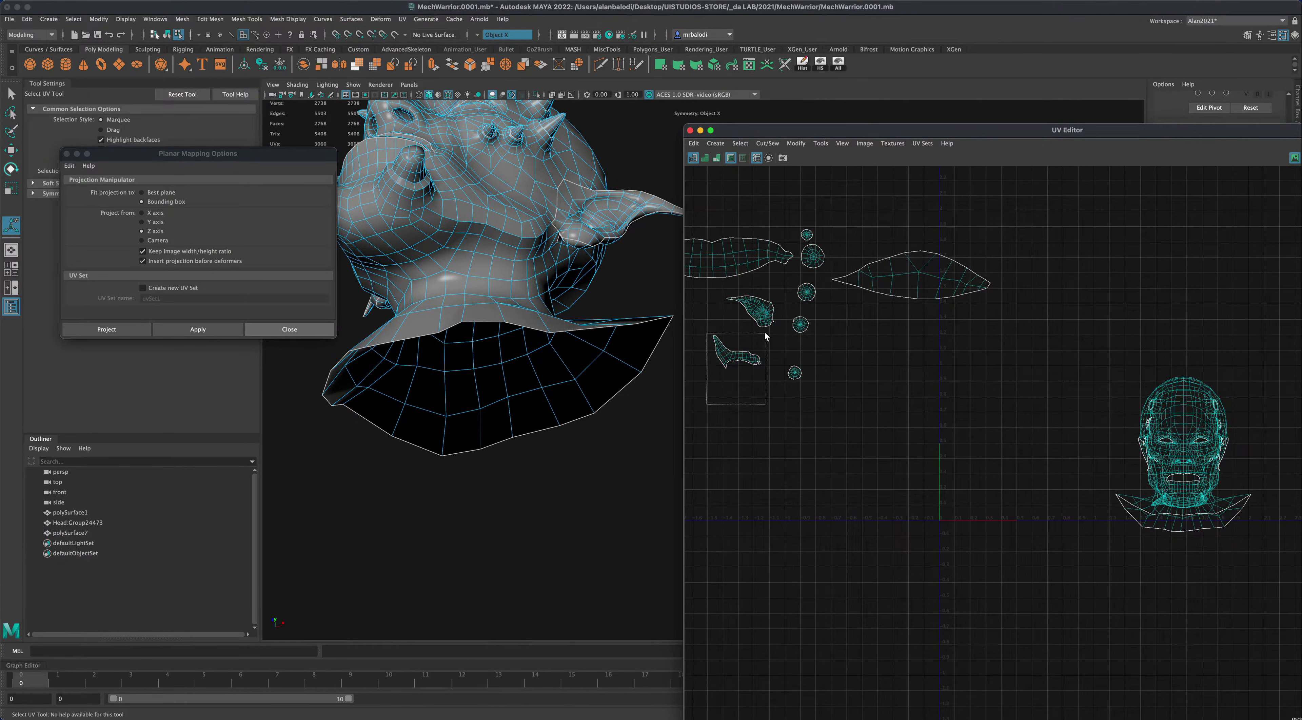
{"action": "left_click_drag", "start_coordinate": [765, 332], "coordinate": [764, 332]}
{"action": "middle_click_drag", "start_coordinate": [652, 273], "coordinate": [603, 313], "text": "alt"}
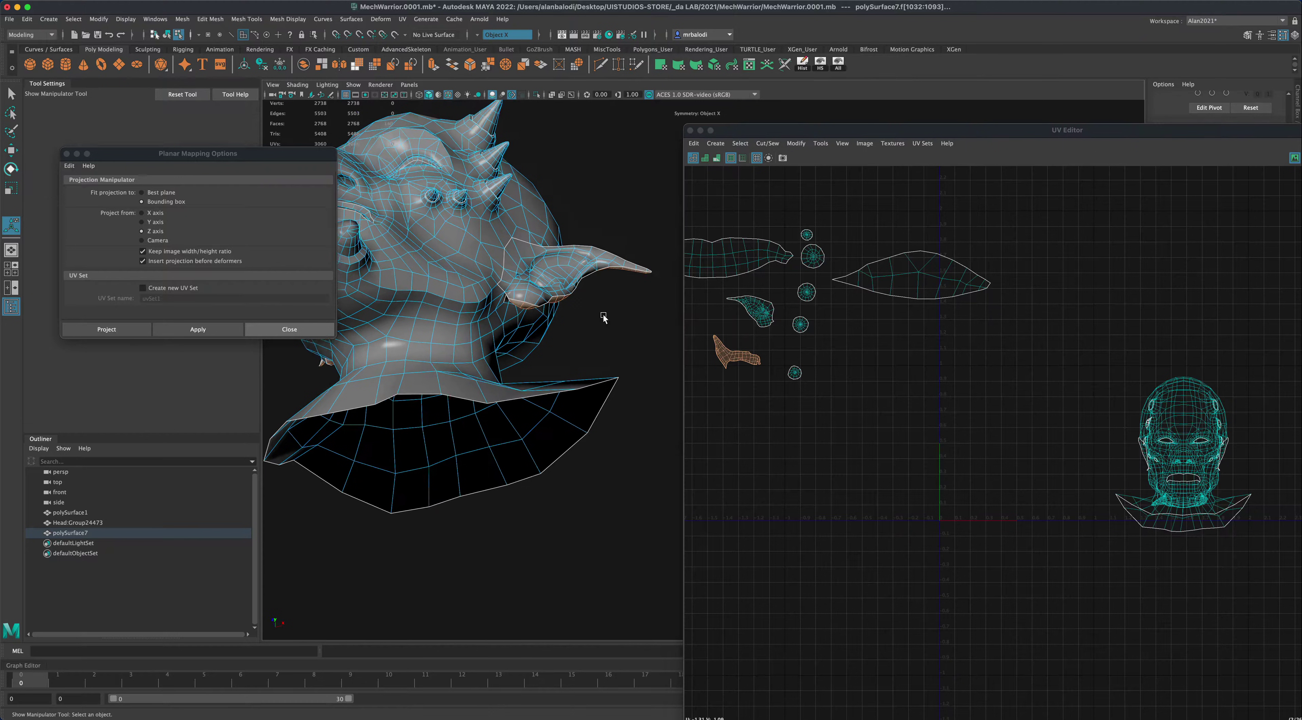
{"action": "left_click_drag", "start_coordinate": [603, 318], "coordinate": [524, 326], "text": "alt"}
{"action": "middle_click_drag", "start_coordinate": [524, 326], "coordinate": [407, 363], "text": "alt"}
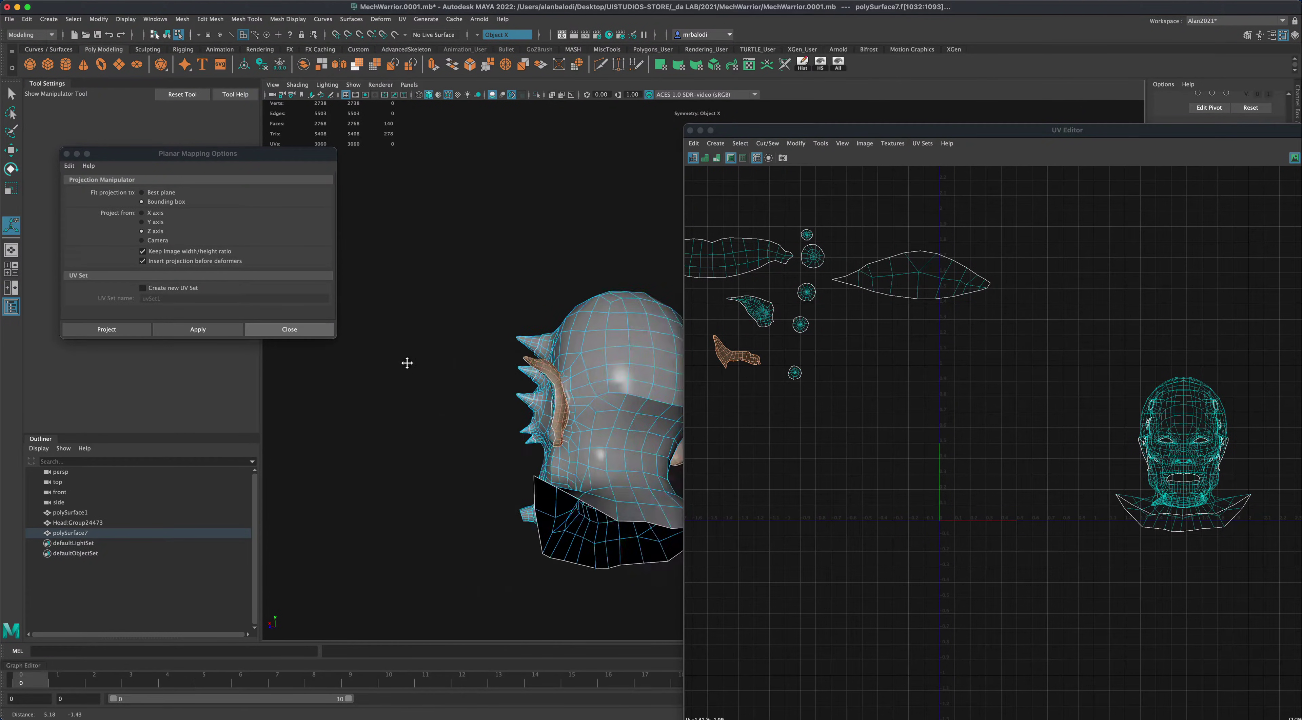
{"action": "left_click_drag", "start_coordinate": [407, 362], "coordinate": [509, 417], "text": "alt"}
{"action": "middle_click_drag", "start_coordinate": [509, 417], "coordinate": [600, 435], "text": "alt"}
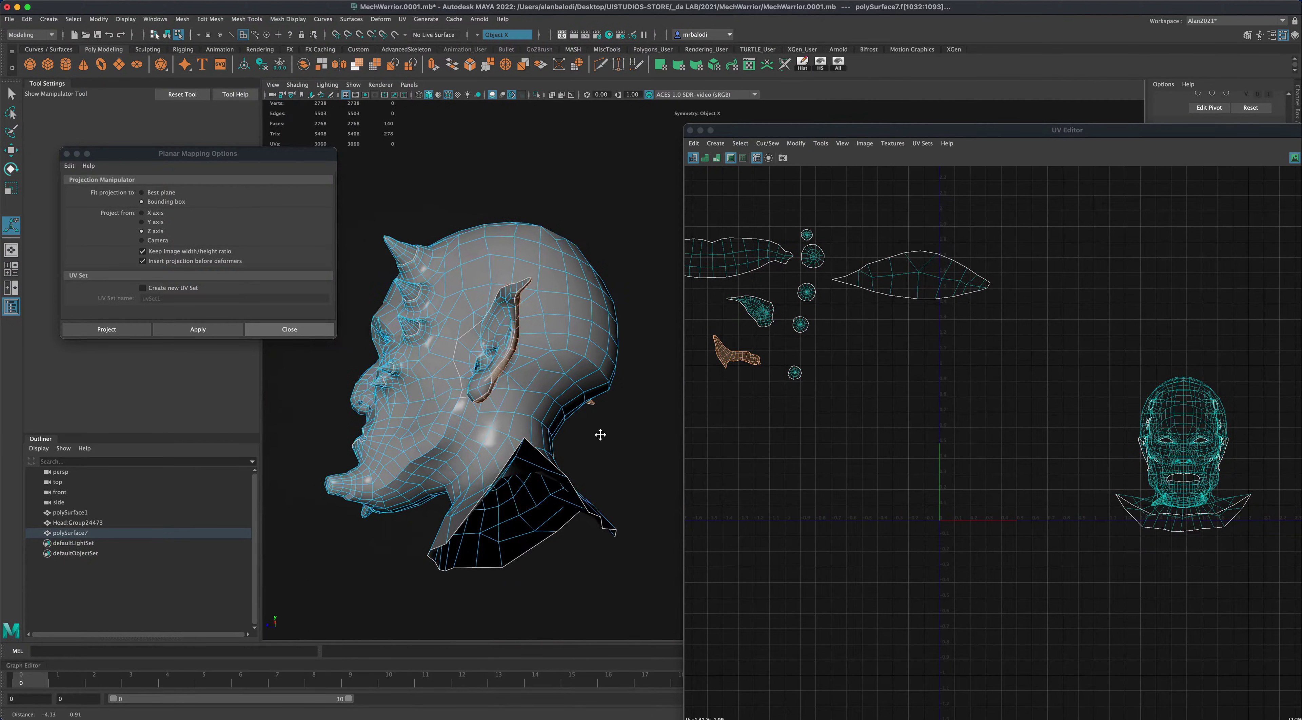
{"action": "left_click_drag", "start_coordinate": [600, 435], "coordinate": [644, 439], "text": "alt"}
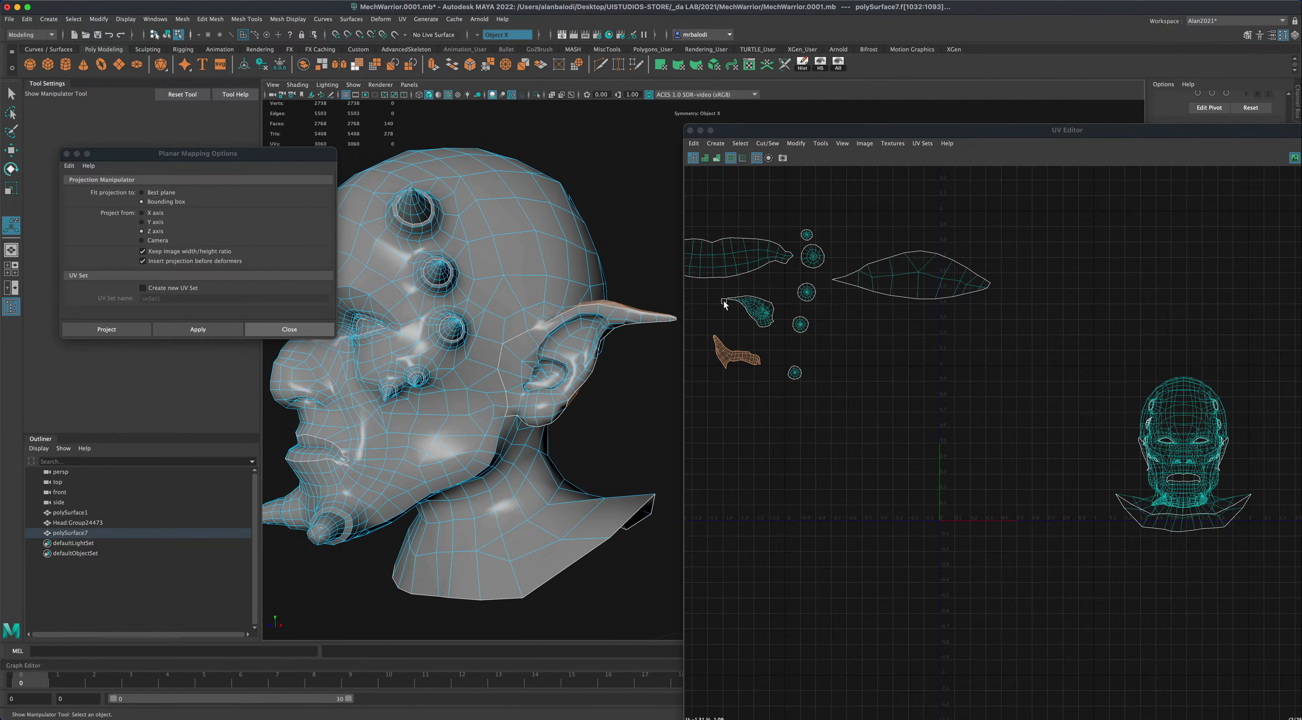
- Select the ear-front UV shell and hide its faces on the head
{"action": "left_click_drag", "start_coordinate": [723, 303], "coordinate": [786, 328]}
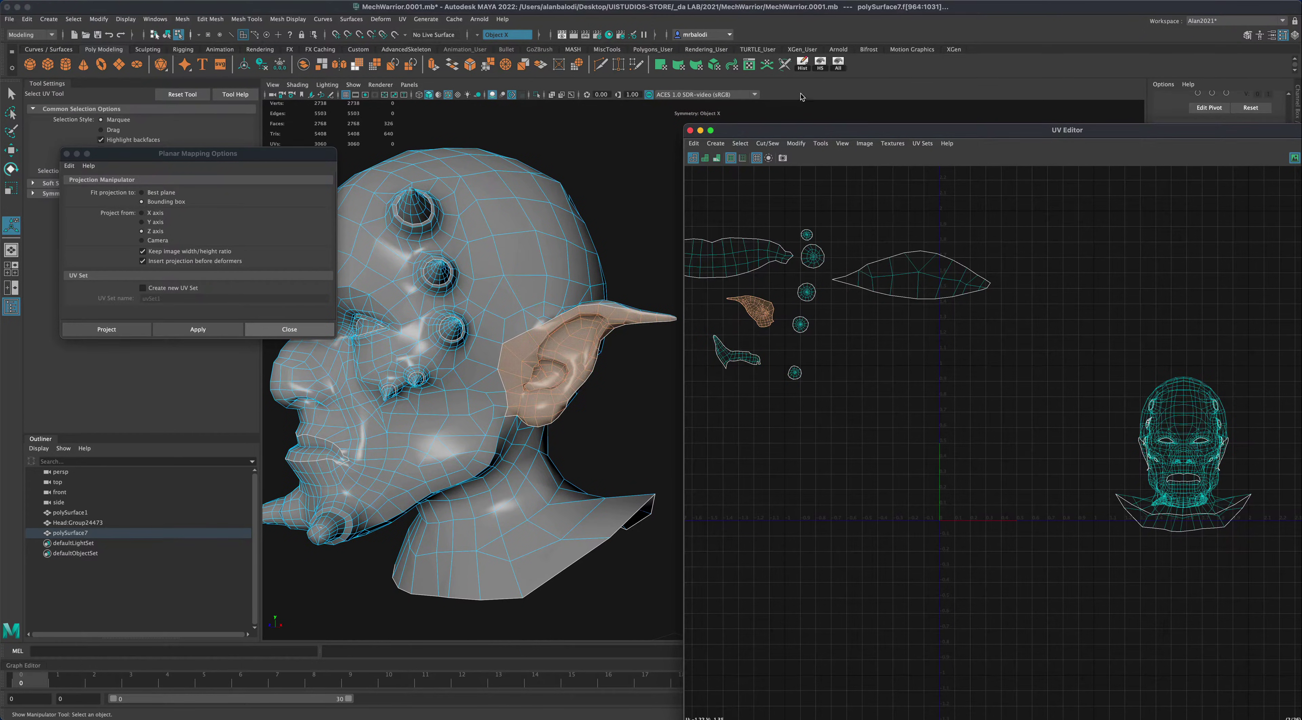
{"action": "scroll", "coordinate": [874, 399], "scroll_direction": "down", "scroll_amount": 3}
{"action": "middle_click_drag", "start_coordinate": [880, 399], "coordinate": [908, 386], "text": "alt"}
{"action": "left_click", "coordinate": [821, 67]}
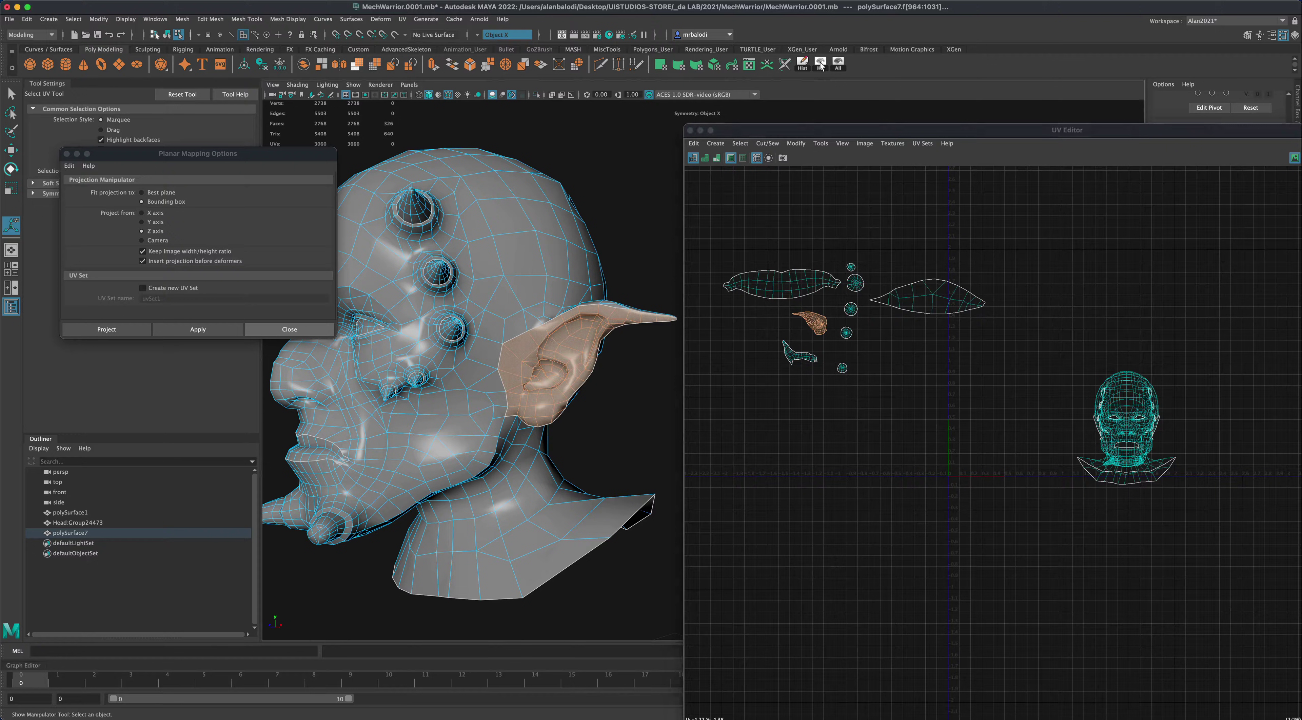
- Select the ear-back shells of both ears, planar-map them from the Z axis and unfold them
{"action": "left_click_drag", "start_coordinate": [625, 410], "coordinate": [631, 430], "text": "alt"}
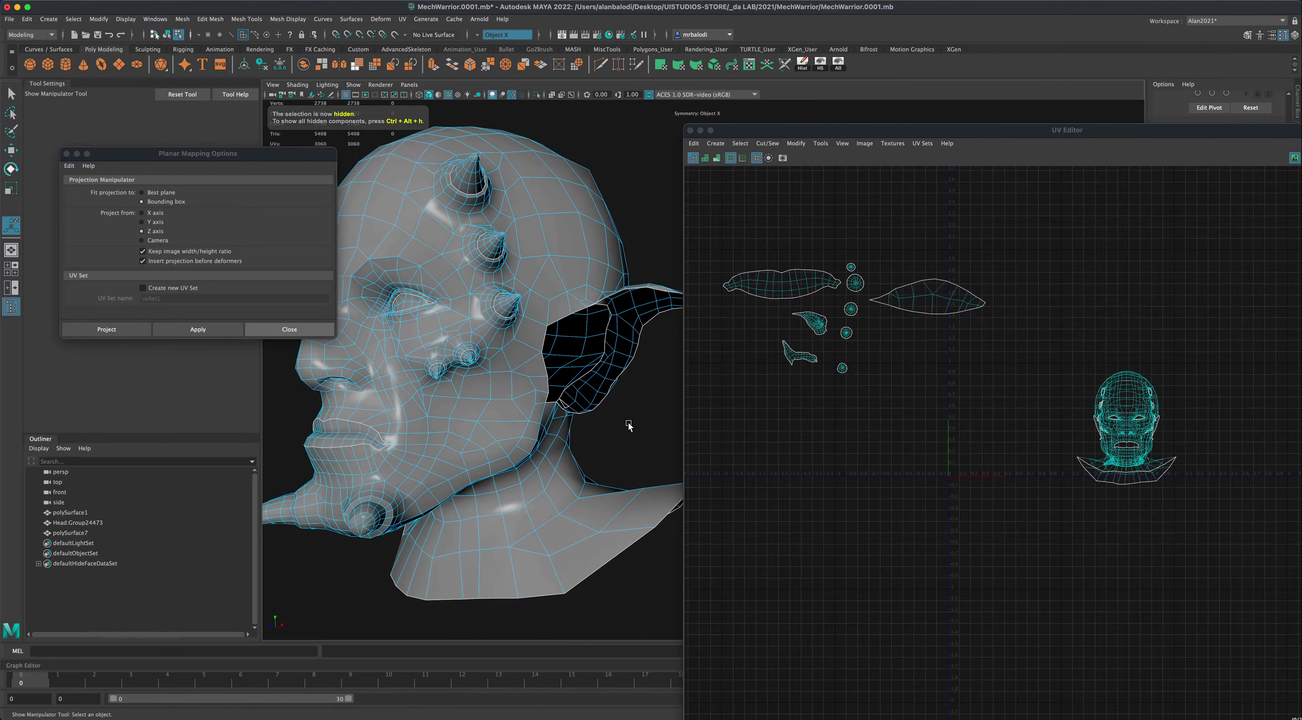
{"action": "scroll", "coordinate": [631, 430], "scroll_direction": "up", "scroll_amount": 6}
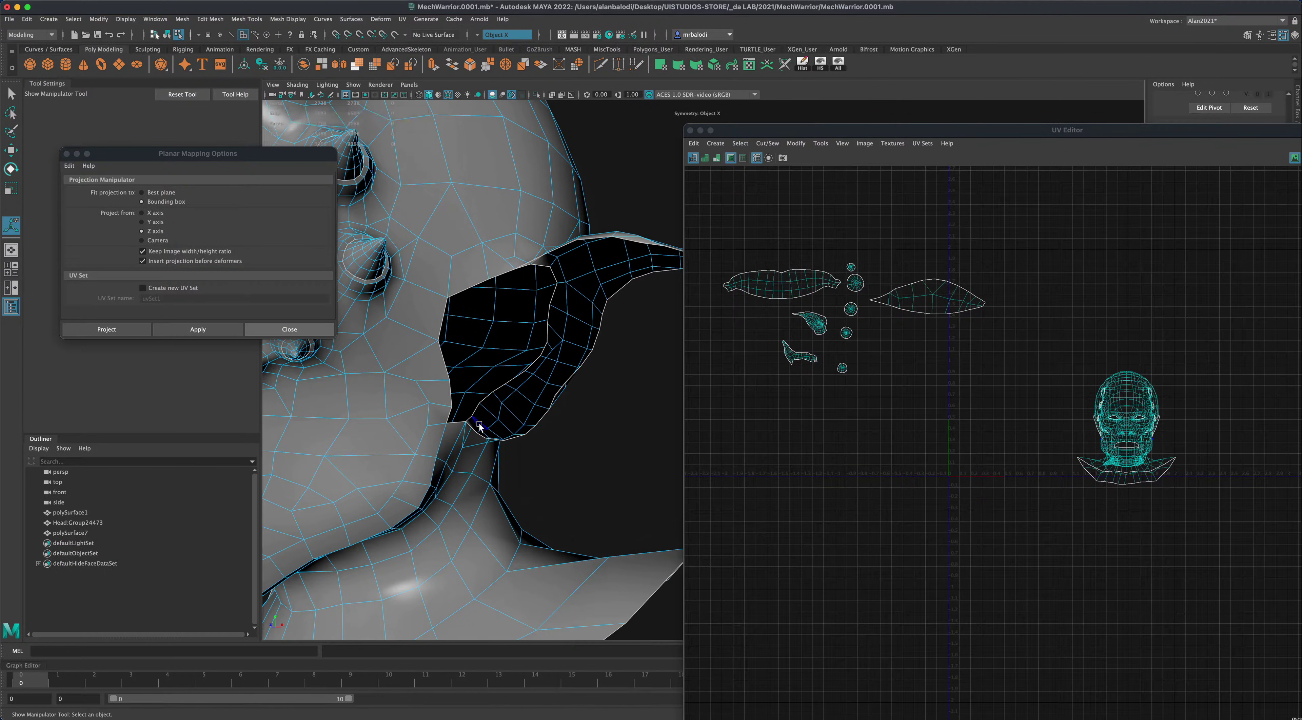
{"action": "left_click", "coordinate": [478, 425]}
{"action": "left_click", "coordinate": [12, 93]}
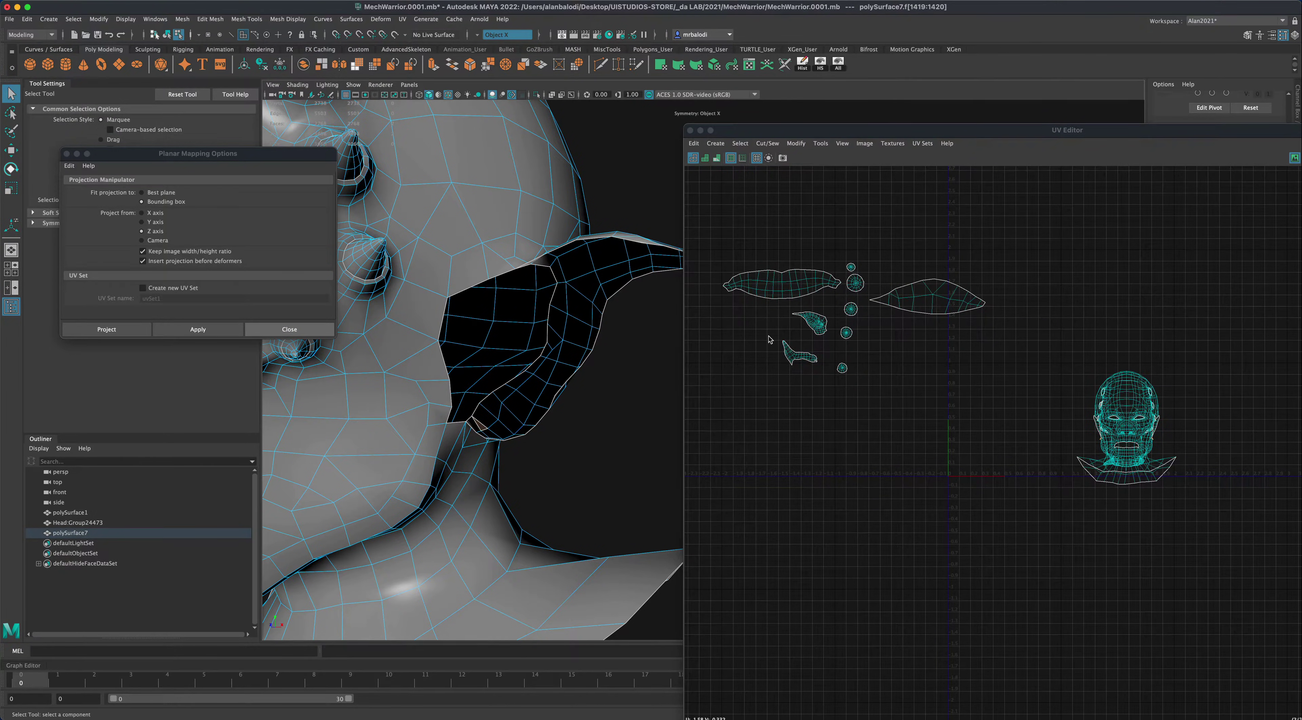
{"action": "left_click_drag", "start_coordinate": [768, 336], "coordinate": [822, 371]}
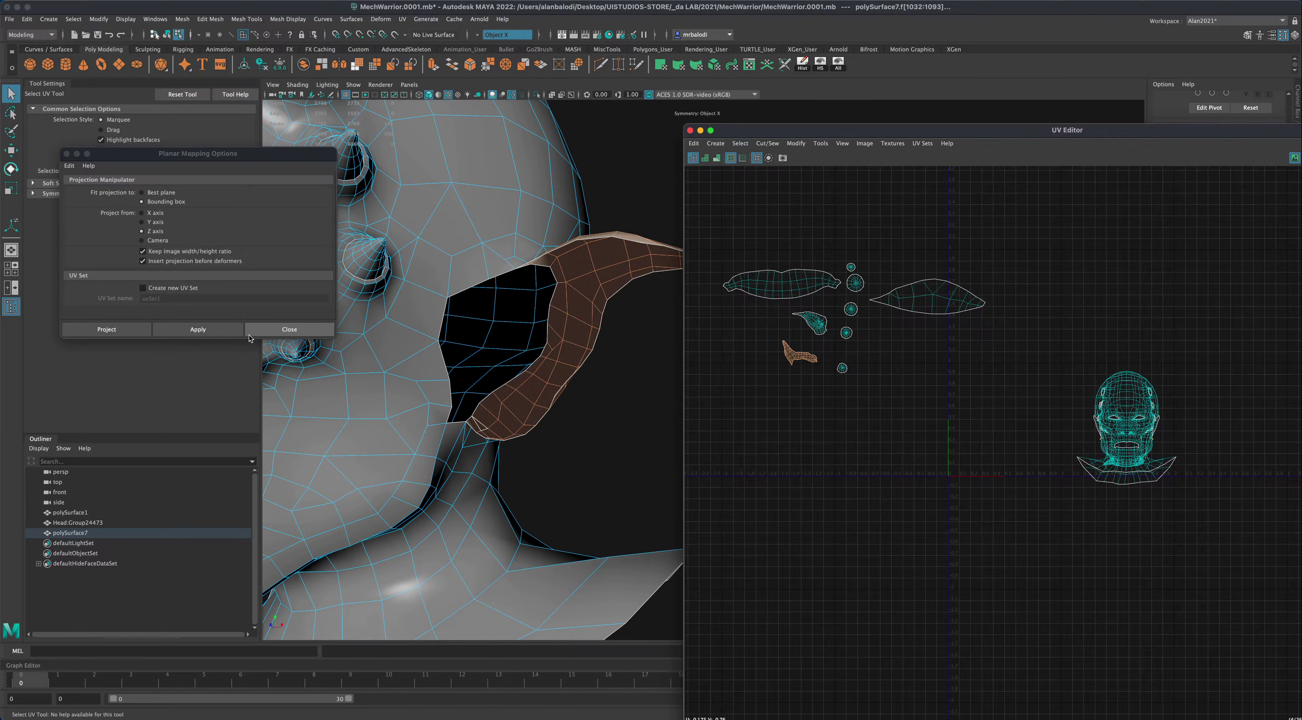
{"action": "left_click", "coordinate": [217, 328]}
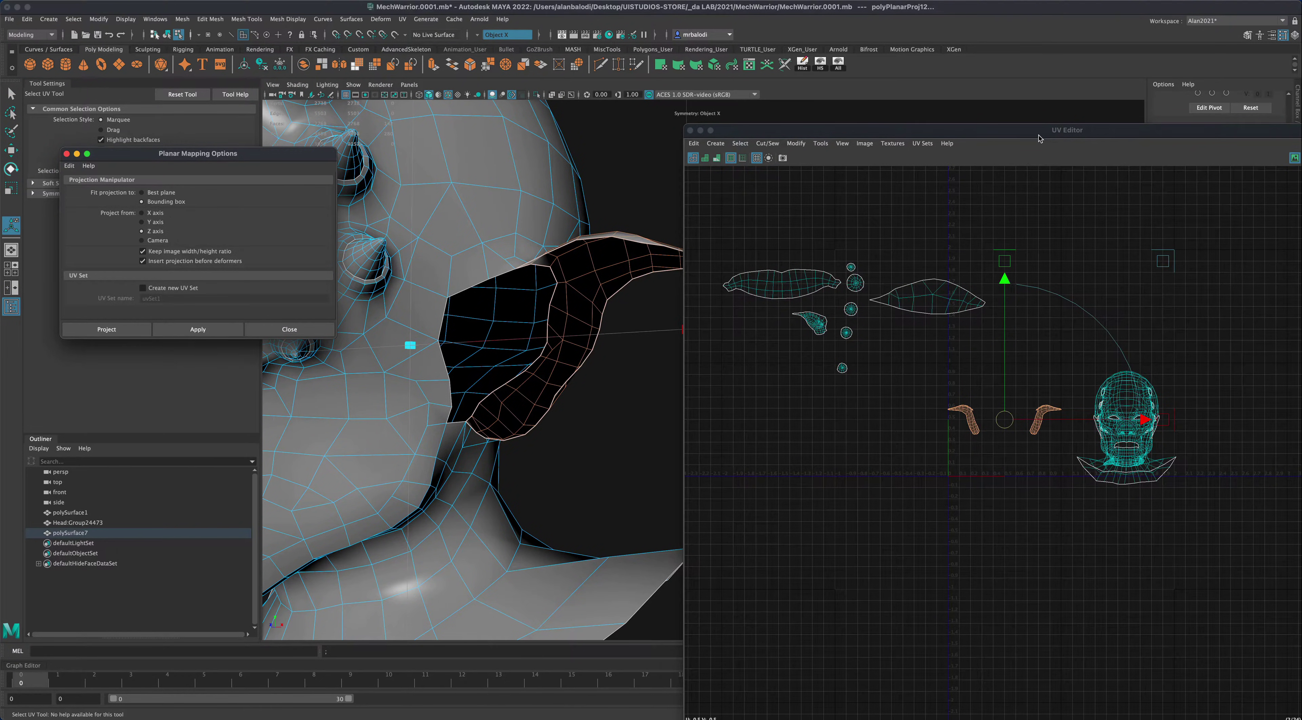
{"action": "left_click_drag", "start_coordinate": [1039, 138], "coordinate": [647, 168]}
{"action": "left_click", "coordinate": [1168, 418]}
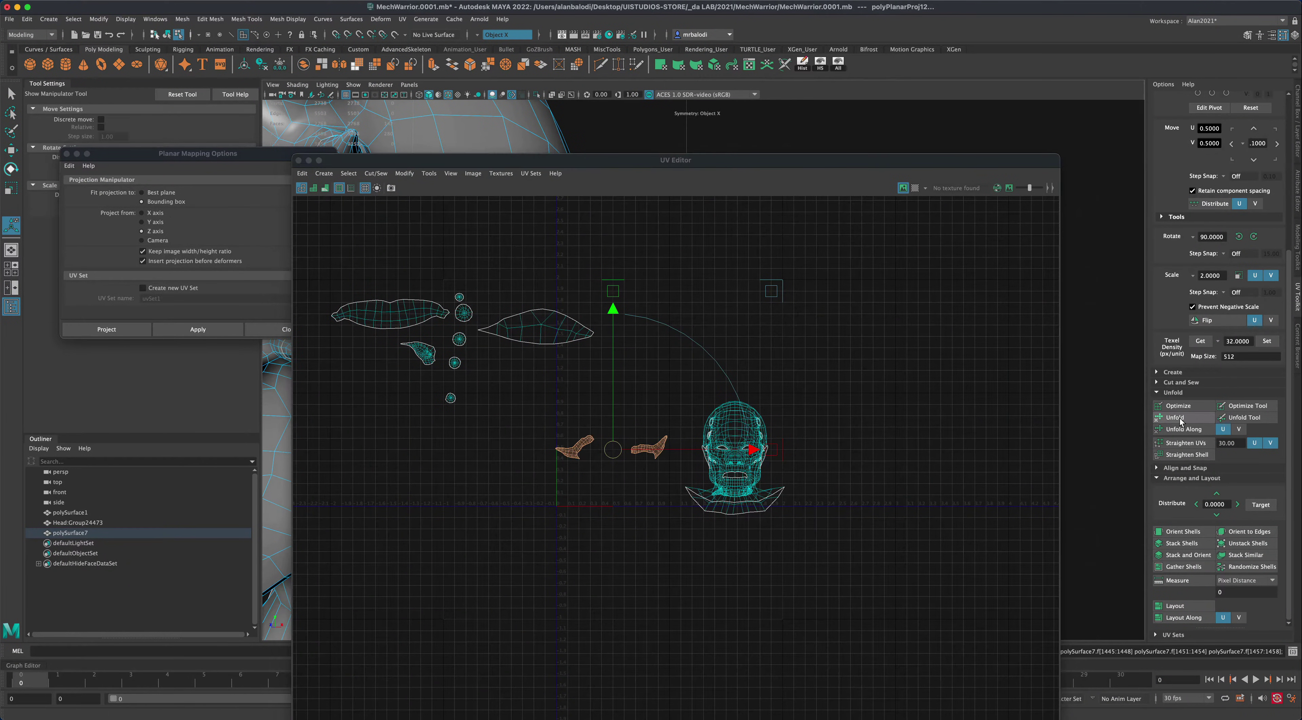
- Turn symmetry off and flip the ear-back shell nearest the head layout horizontally to match the other one
{"action": "left_click", "coordinate": [479, 34]}
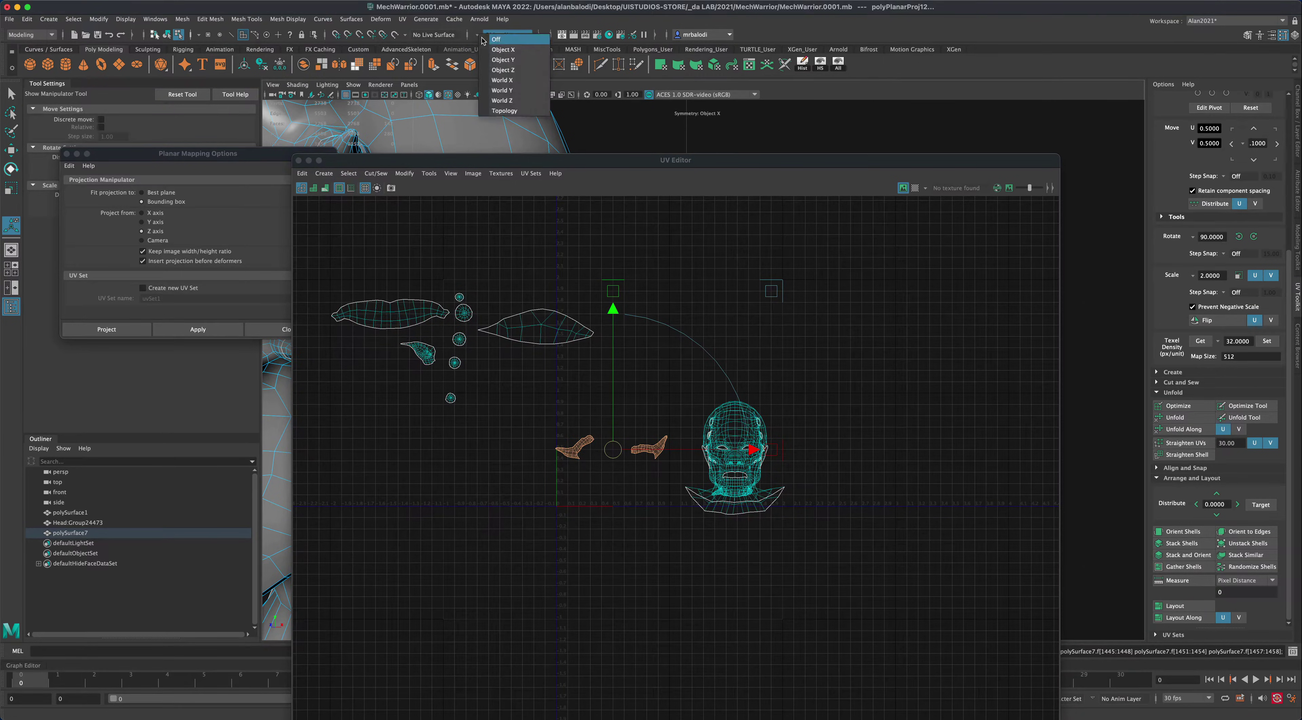
{"action": "left_click", "coordinate": [506, 34]}
{"action": "left_click", "coordinate": [641, 433]}
{"action": "left_click_drag", "start_coordinate": [629, 409], "coordinate": [675, 475]}
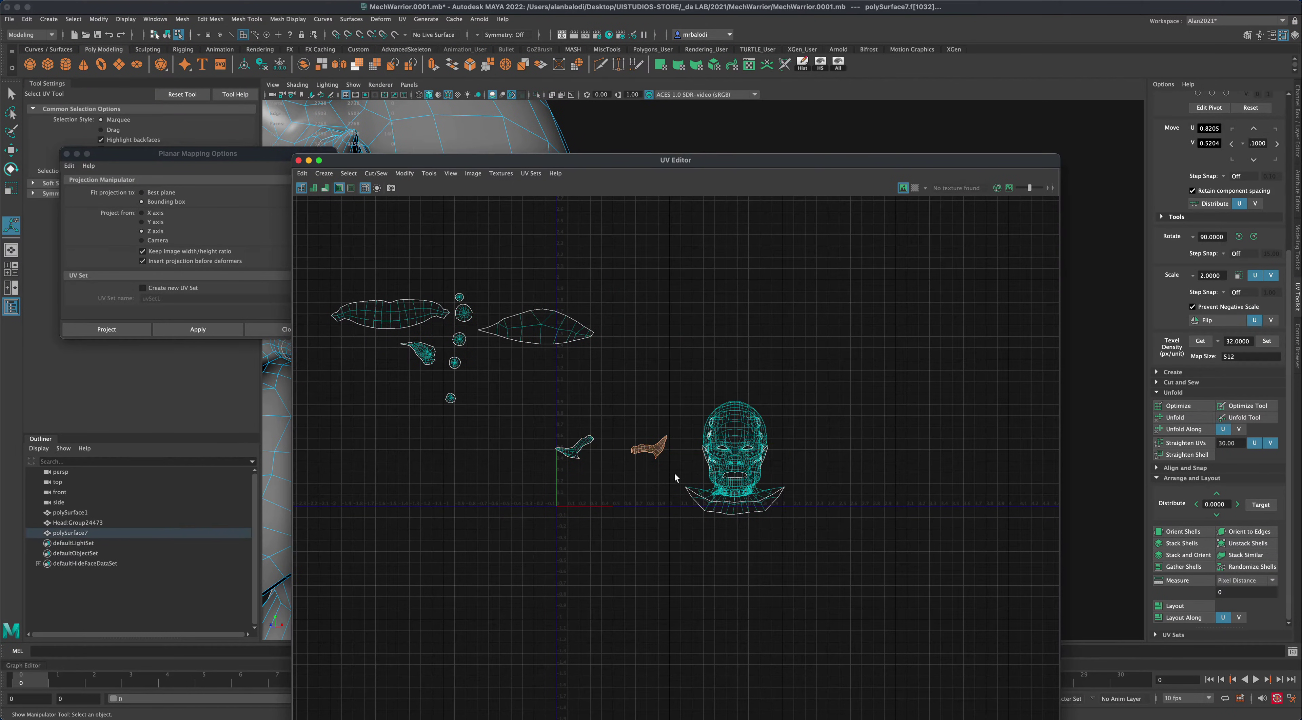
{"action": "left_click", "coordinate": [1214, 320]}
- Stack the two ear-back shells and place the stack just below the ear-front shells
{"action": "mouse_move", "coordinate": [556, 413]}
{"action": "left_mouse_down"}
{"action": "mouse_move", "coordinate": [613, 453]}
{"action": "mouse_move", "coordinate": [543, 419]}
{"action": "left_mouse_up"}
{"action": "left_click_drag", "start_coordinate": [677, 462], "coordinate": [676, 462]}
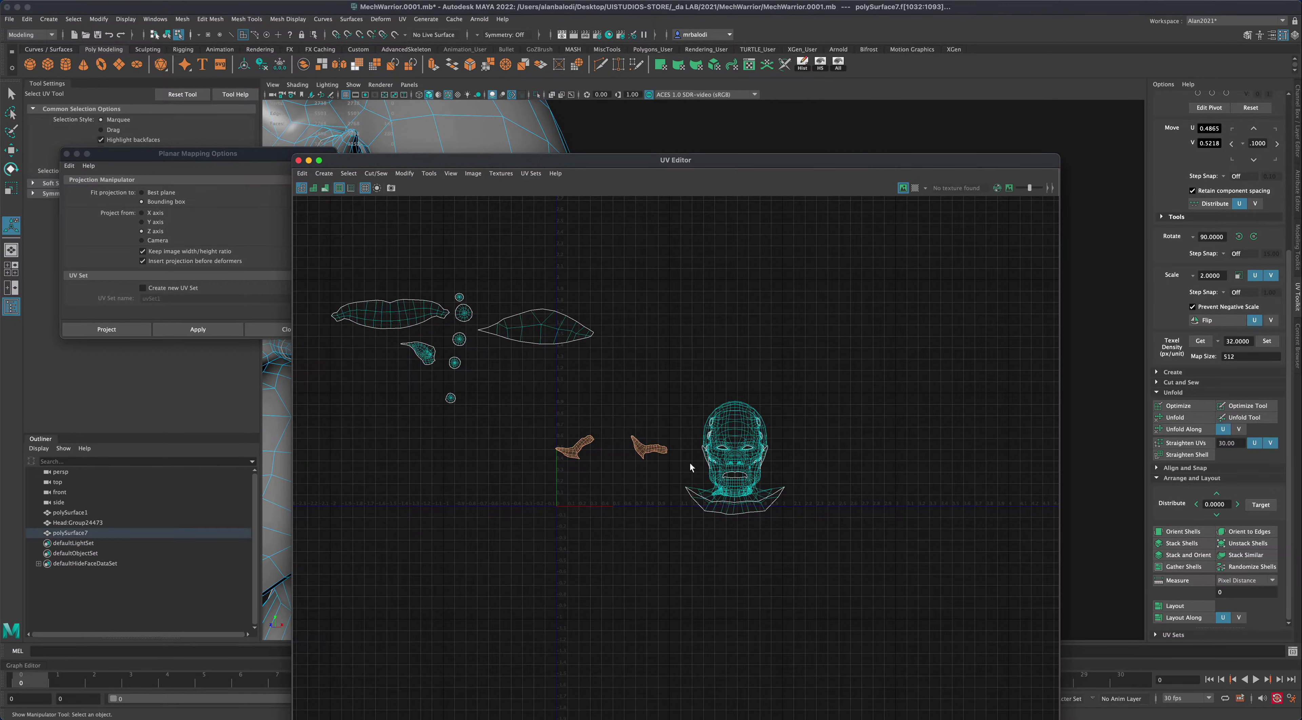
{"action": "left_click", "coordinate": [1237, 557]}
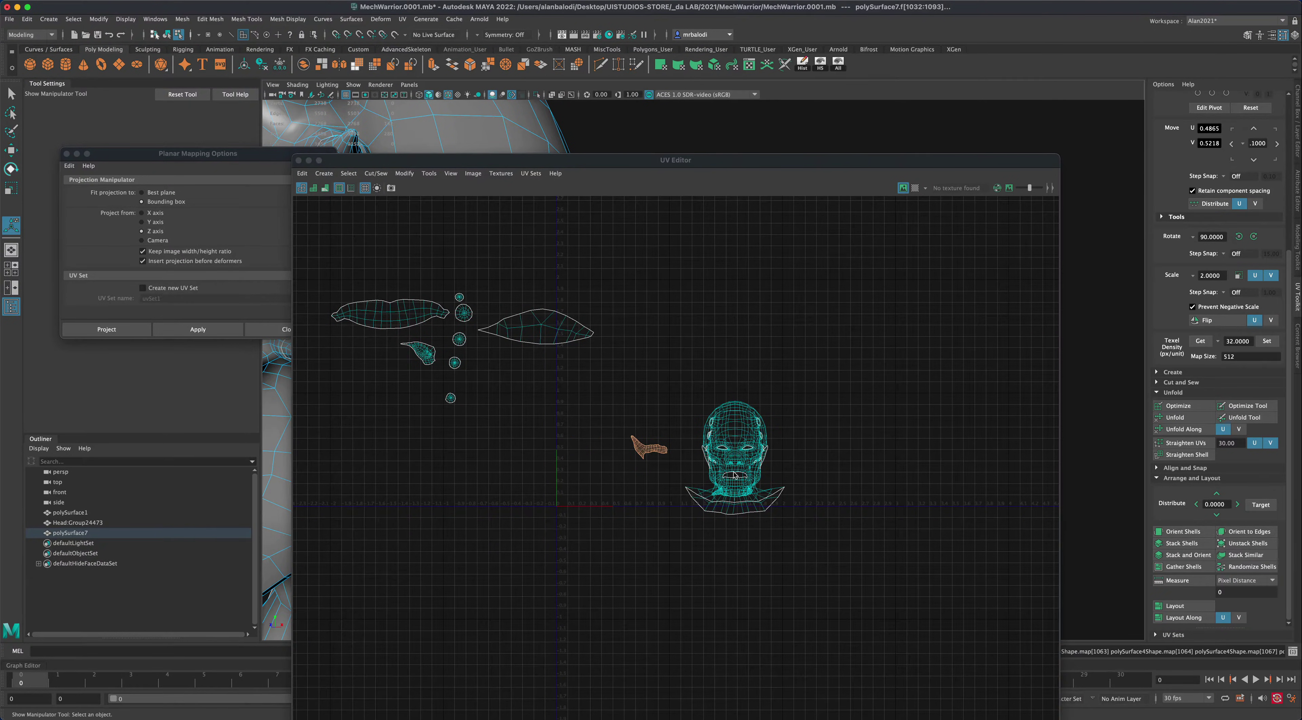
{"action": "key", "text": "w"}
{"action": "left_click_drag", "start_coordinate": [649, 448], "coordinate": [410, 380]}
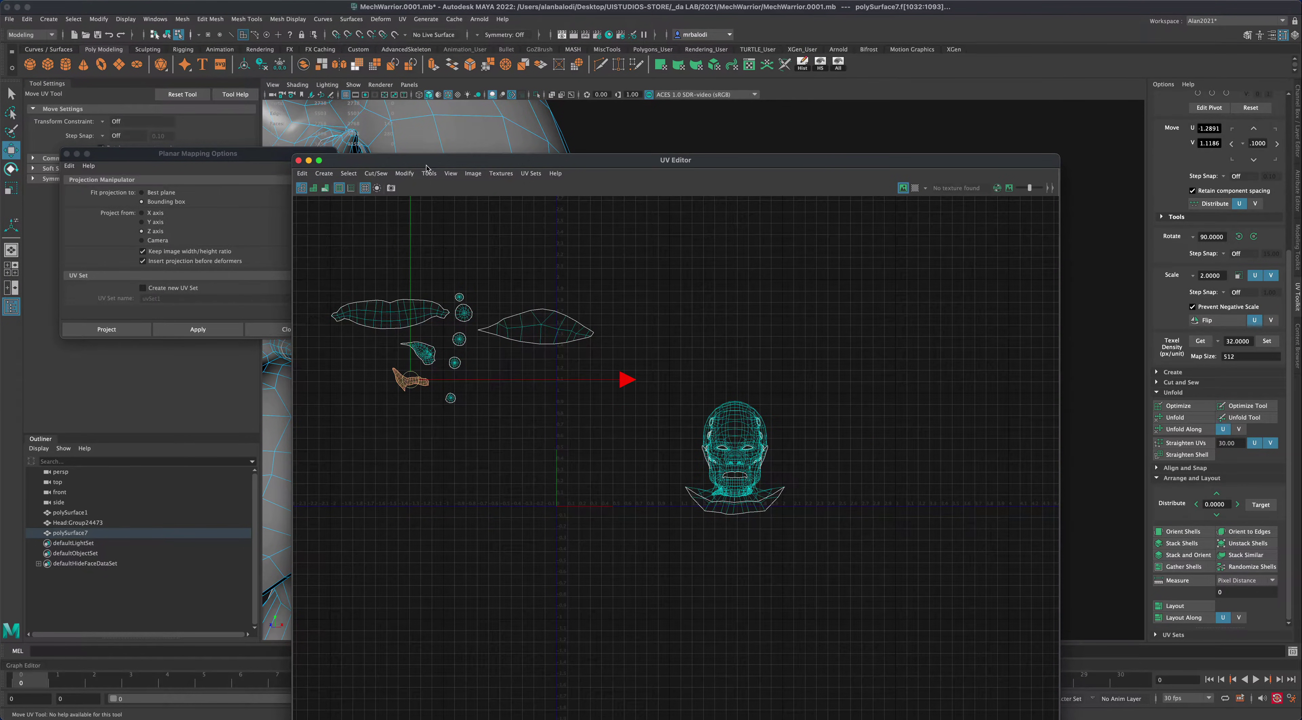
- Select all the finished eye, horn, lip and ear shells and hide their faces on the head
{"action": "left_click_drag", "start_coordinate": [426, 168], "coordinate": [903, 217]}
{"action": "scroll", "coordinate": [670, 452], "scroll_direction": "down", "scroll_amount": 3}
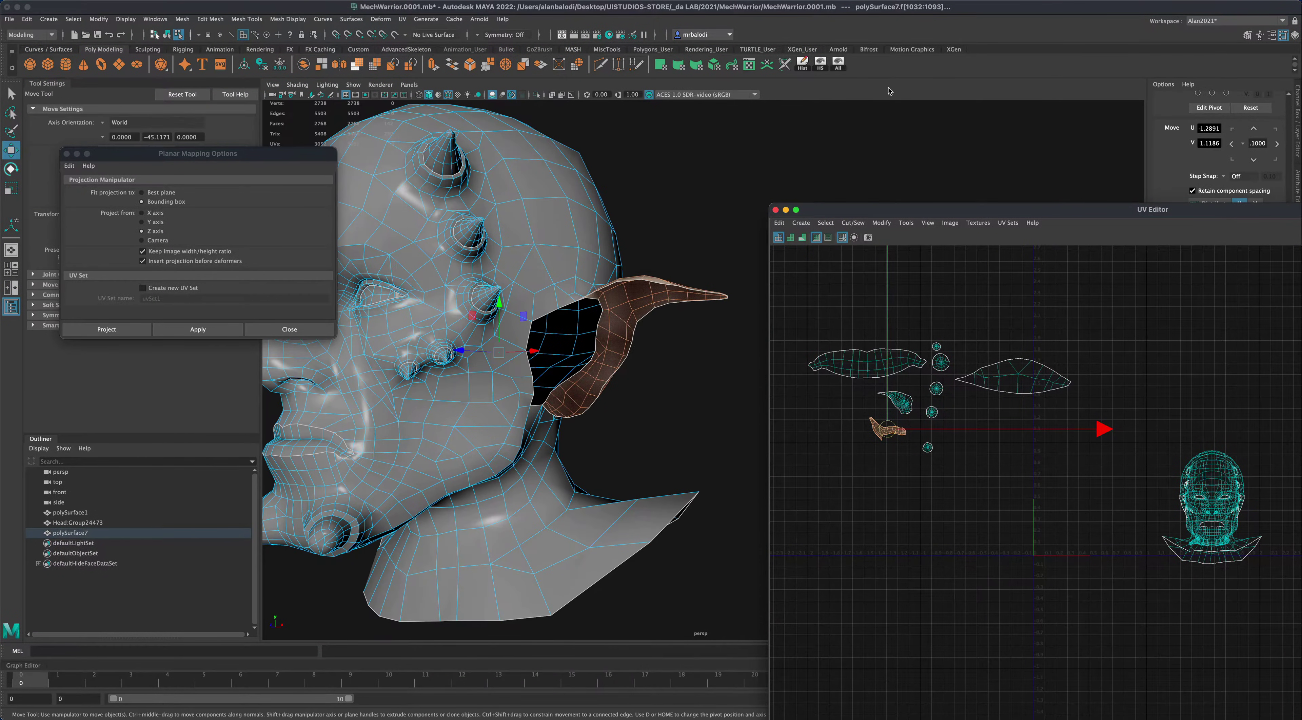
{"action": "left_click_drag", "start_coordinate": [798, 286], "coordinate": [1107, 493]}
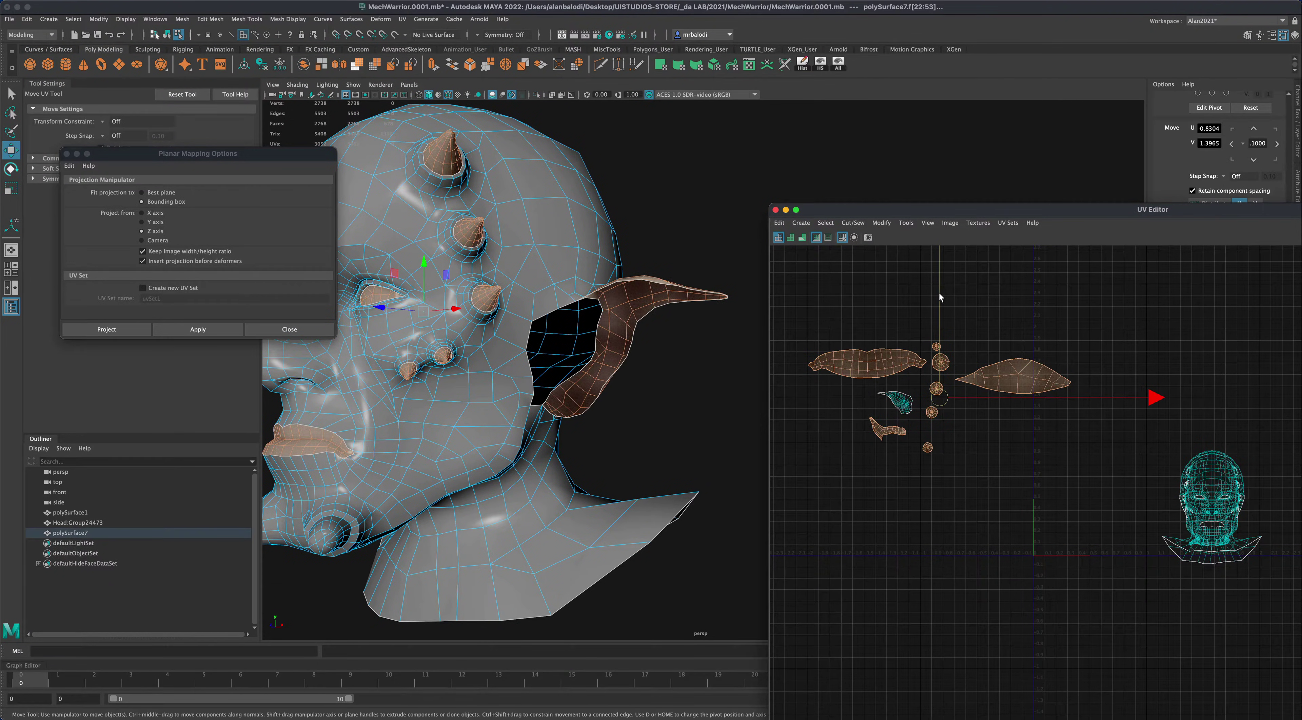
{"action": "left_click", "coordinate": [820, 63]}
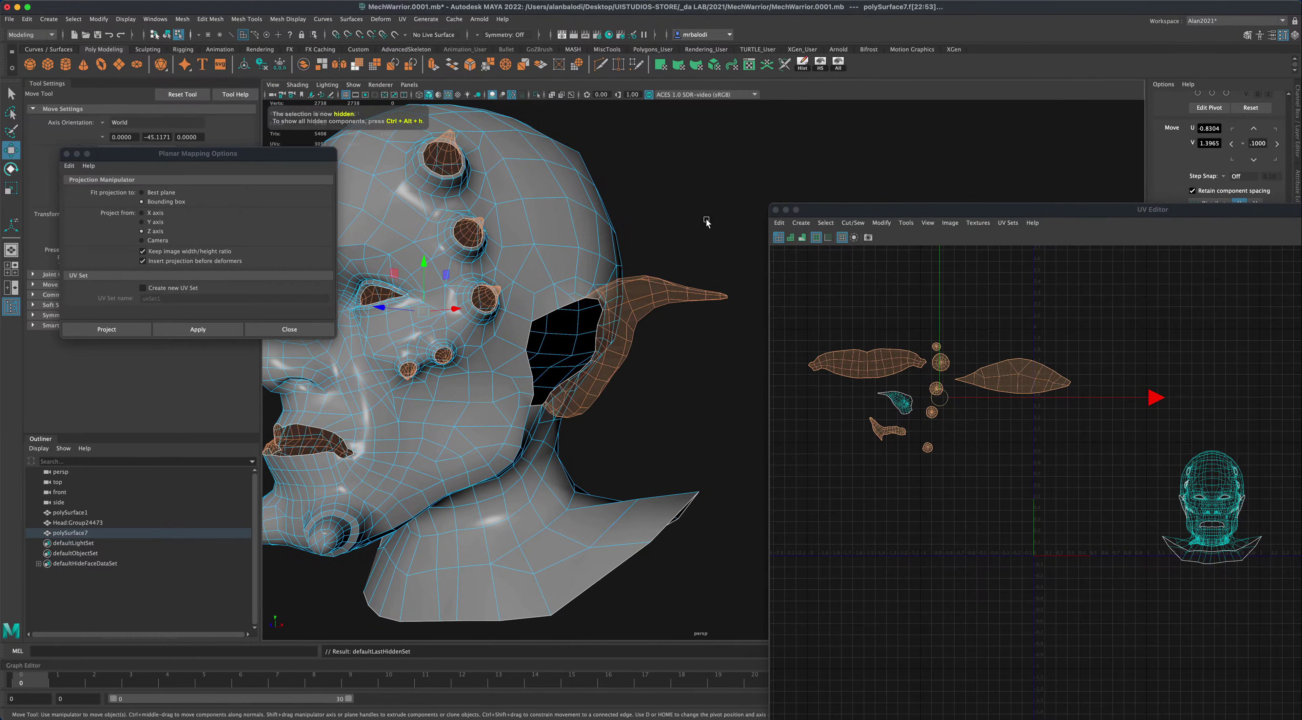
- Select a band of faces around one chin horn and mirror the selection to the other with Object X symmetry
{"action": "mouse_move", "coordinate": [711, 390]}
{"action": "left_mouse_down", "text": "alt"}
{"action": "mouse_move", "coordinate": [680, 374]}
{"action": "mouse_move", "coordinate": [669, 386]}
{"action": "mouse_move", "coordinate": [699, 376]}
{"action": "left_mouse_up", "text": "alt"}
{"action": "left_click", "coordinate": [11, 93]}
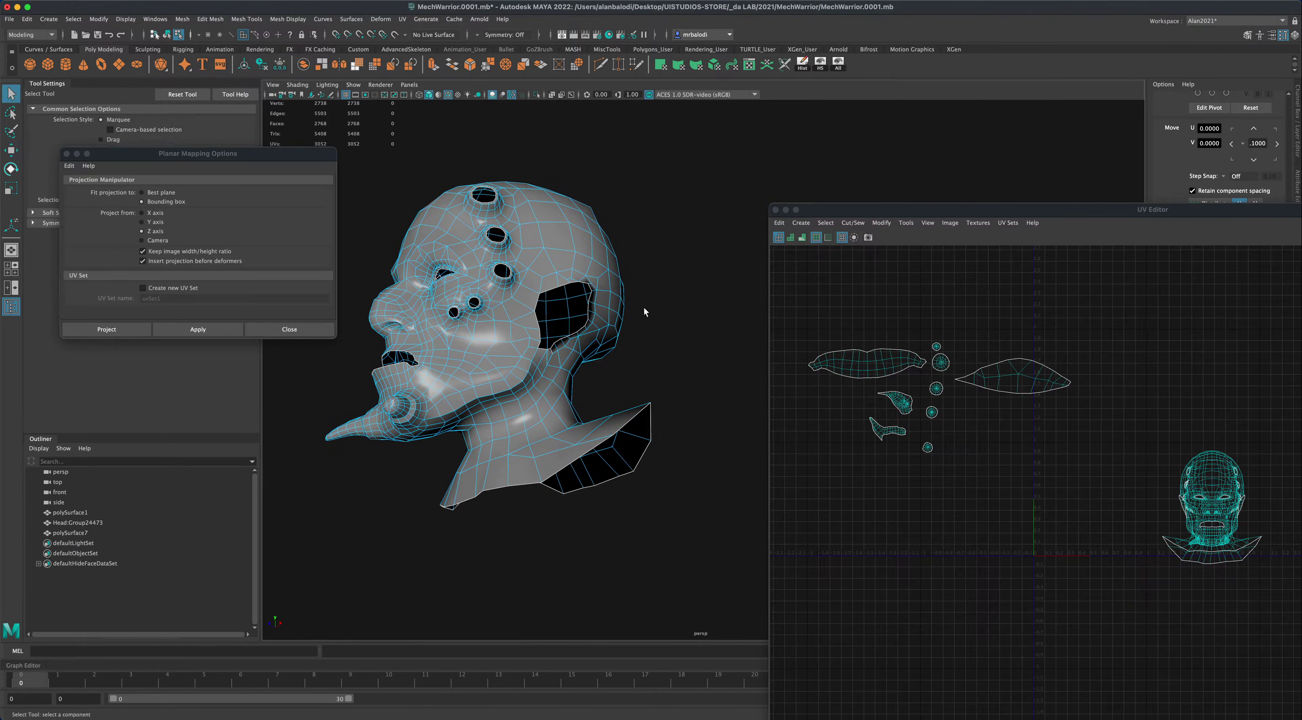
{"action": "mouse_move", "coordinate": [643, 307]}
{"action": "left_mouse_down", "text": "alt"}
{"action": "mouse_move", "coordinate": [626, 283]}
{"action": "mouse_move", "coordinate": [637, 228]}
{"action": "mouse_move", "coordinate": [631, 322]}
{"action": "mouse_move", "coordinate": [614, 336]}
{"action": "mouse_move", "coordinate": [655, 331]}
{"action": "mouse_move", "coordinate": [635, 335]}
{"action": "mouse_move", "coordinate": [662, 292]}
{"action": "mouse_move", "coordinate": [672, 328]}
{"action": "mouse_move", "coordinate": [616, 306]}
{"action": "mouse_move", "coordinate": [645, 306]}
{"action": "left_mouse_up", "text": "alt"}
{"action": "left_click_drag", "start_coordinate": [384, 306], "coordinate": [424, 319], "text": "alt"}
{"action": "middle_click_drag", "start_coordinate": [498, 339], "coordinate": [359, 337], "text": "alt"}
{"action": "left_click_drag", "start_coordinate": [359, 336], "coordinate": [641, 438], "text": "alt"}
{"action": "left_click", "coordinate": [594, 491]}
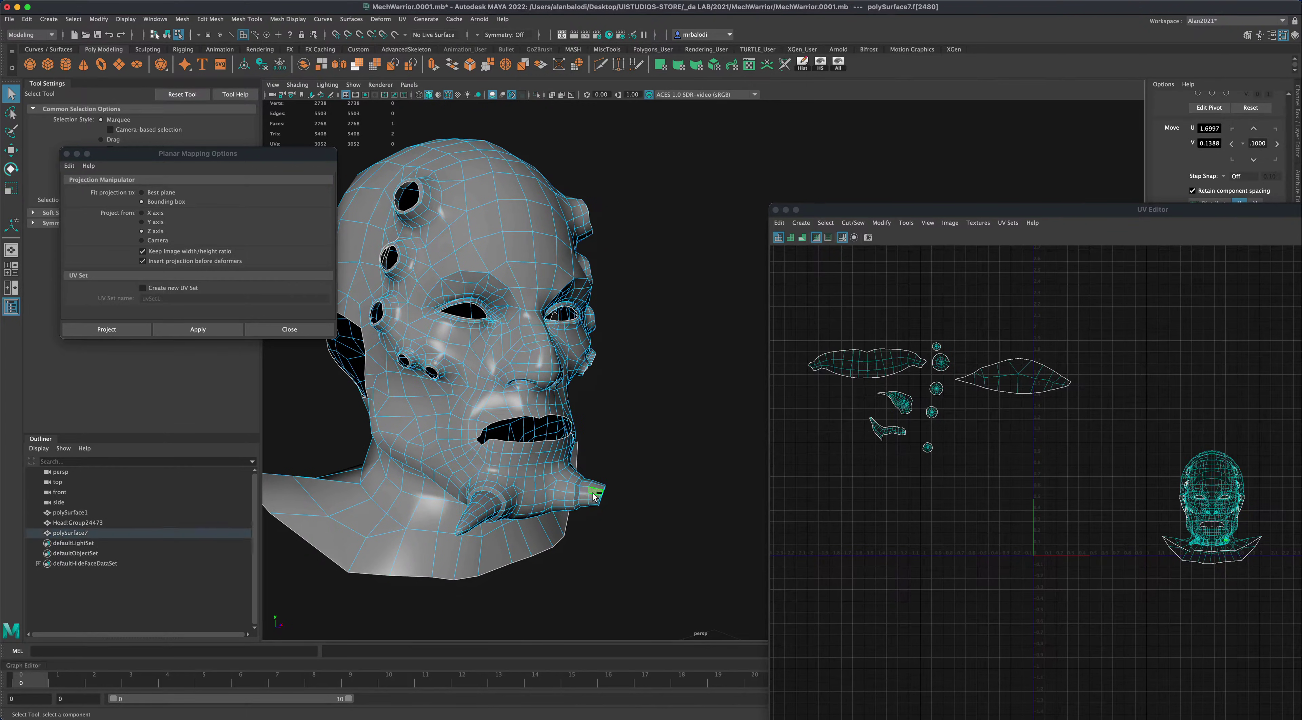
{"action": "double_click", "coordinate": [594, 497], "text": "shift"}
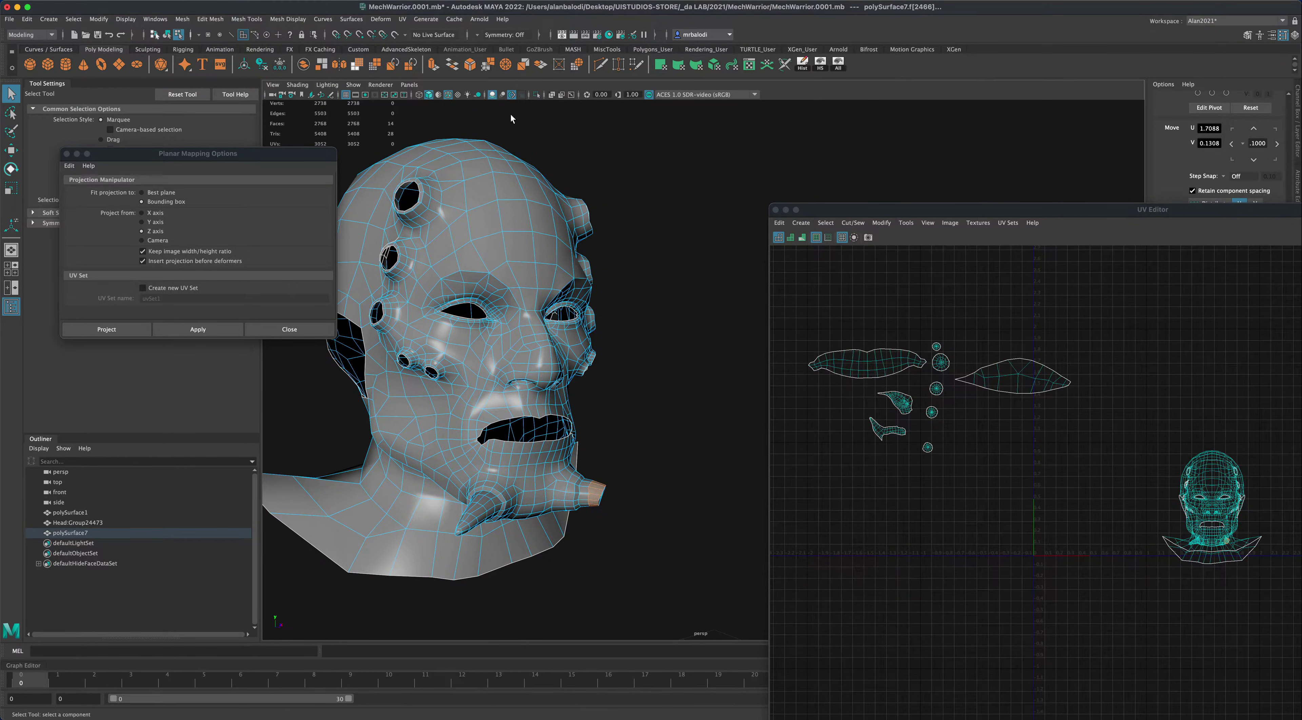
{"action": "left_click", "coordinate": [478, 36]}
{"action": "left_click", "coordinate": [500, 50]}
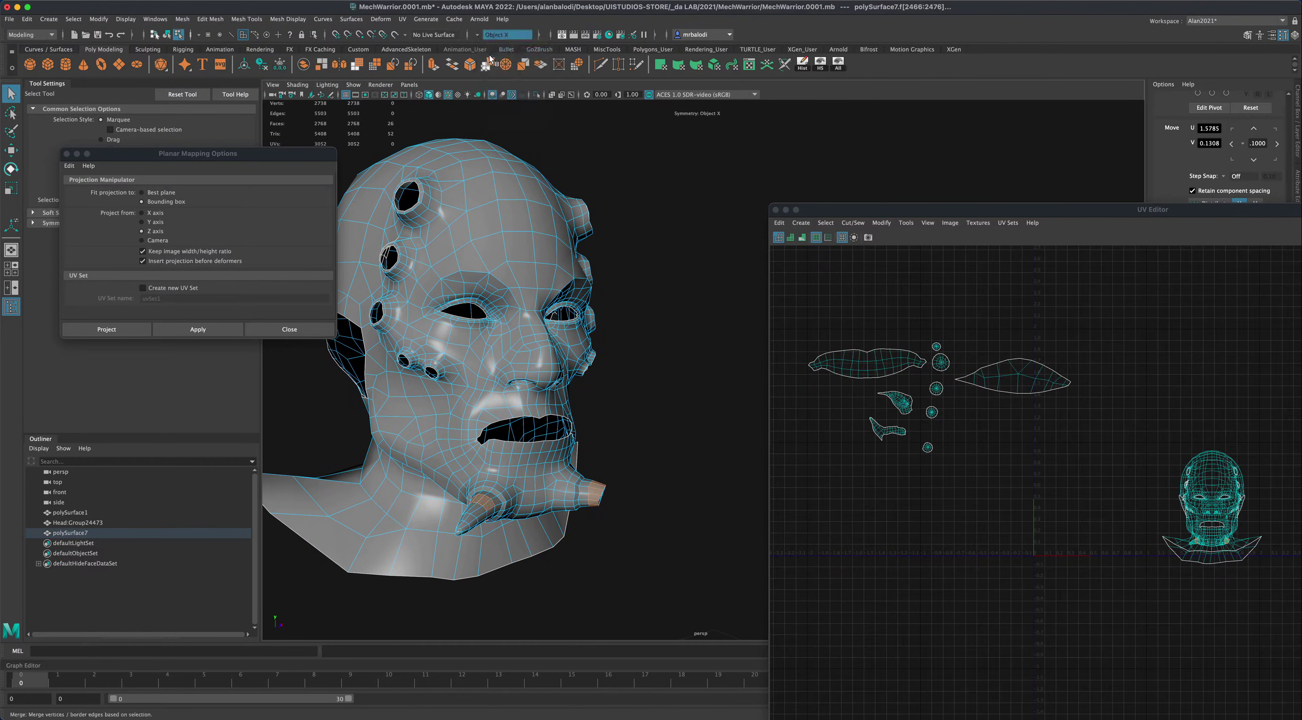
- Extend the symmetric face selection to cover both chin horns completely from base to tip
{"action": "left_click_drag", "start_coordinate": [699, 408], "coordinate": [690, 479], "text": "alt"}
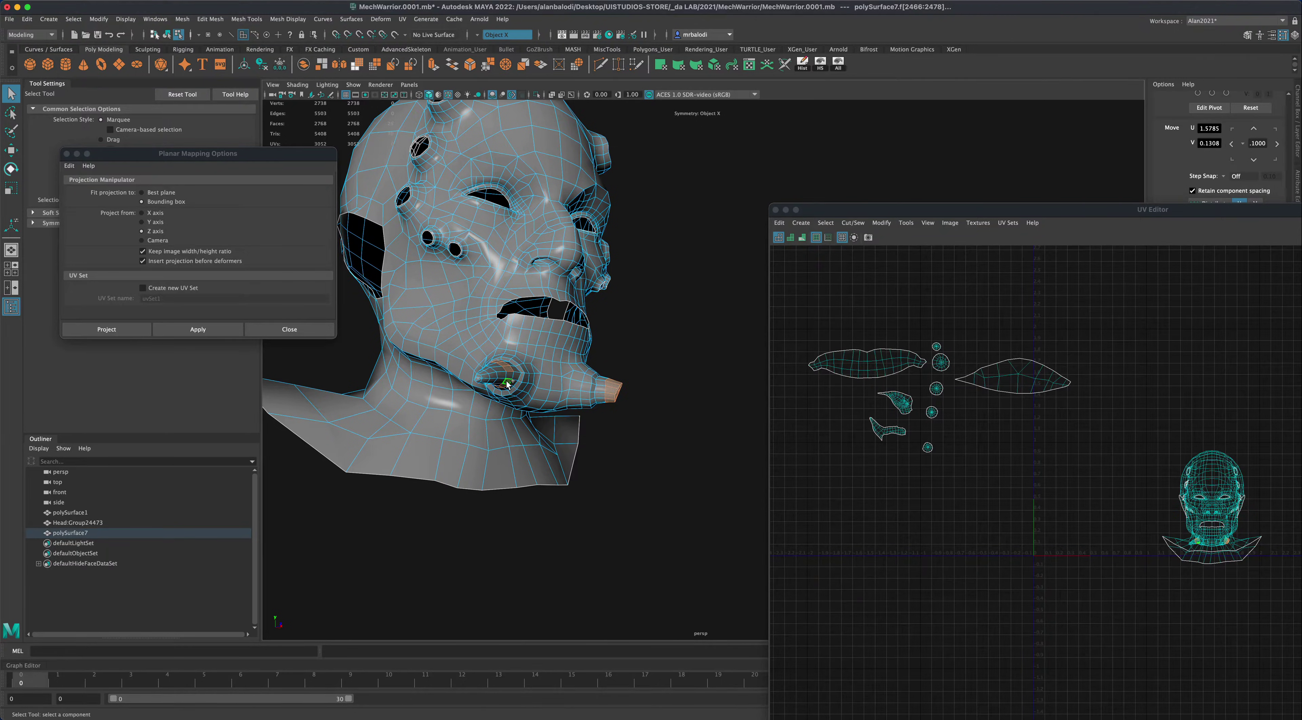
{"action": "left_click_drag", "start_coordinate": [650, 462], "coordinate": [608, 492], "text": "alt"}
{"action": "key", "text": "shift+period"}
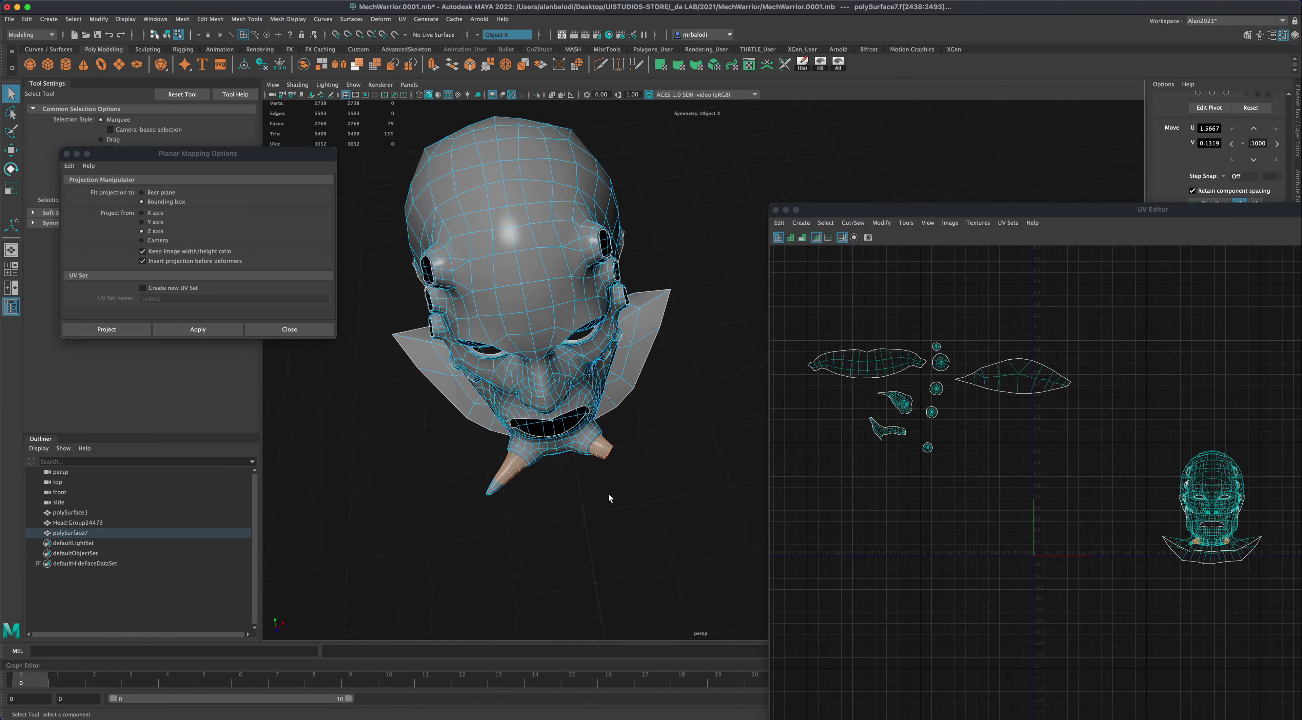
{"action": "left_click_drag", "start_coordinate": [450, 518], "coordinate": [520, 474], "text": "shift"}
- Planar-map both chin horns from the Z axis and unfold their UV shells
{"action": "left_click", "coordinate": [196, 329]}
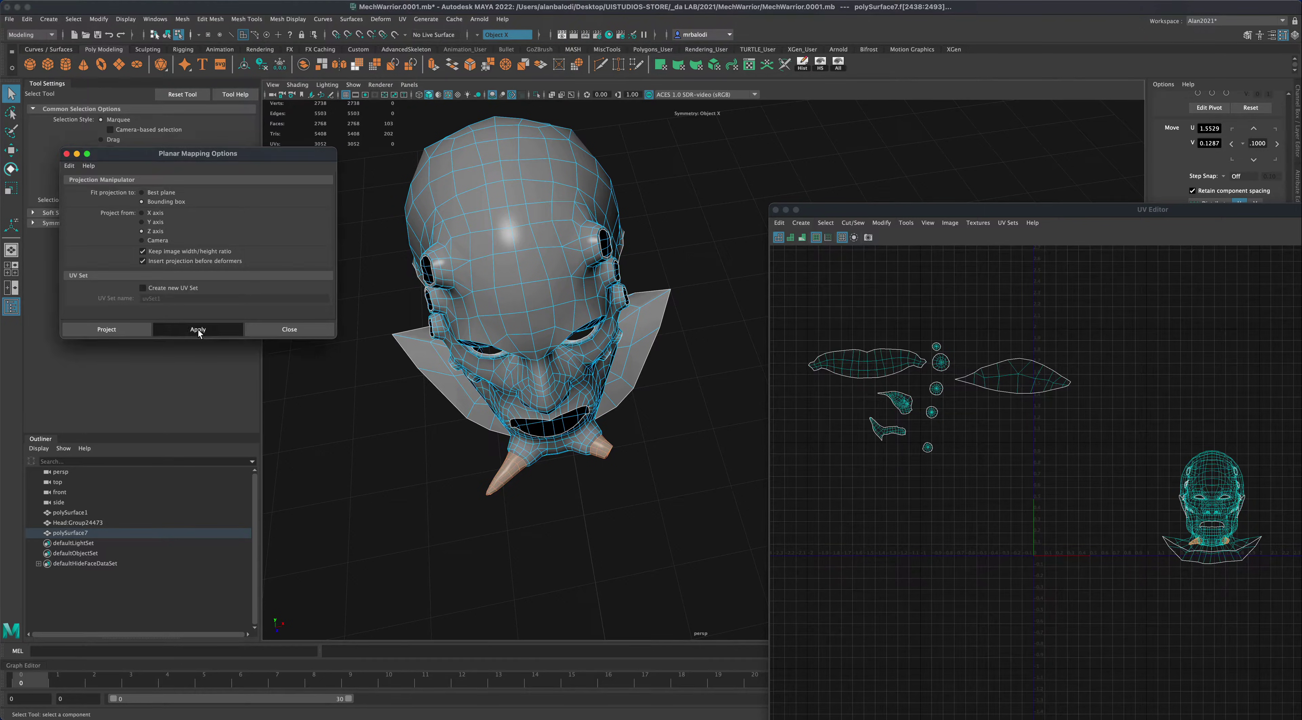
{"action": "left_click_drag", "start_coordinate": [1036, 213], "coordinate": [618, 183]}
{"action": "left_click", "coordinate": [1179, 417]}
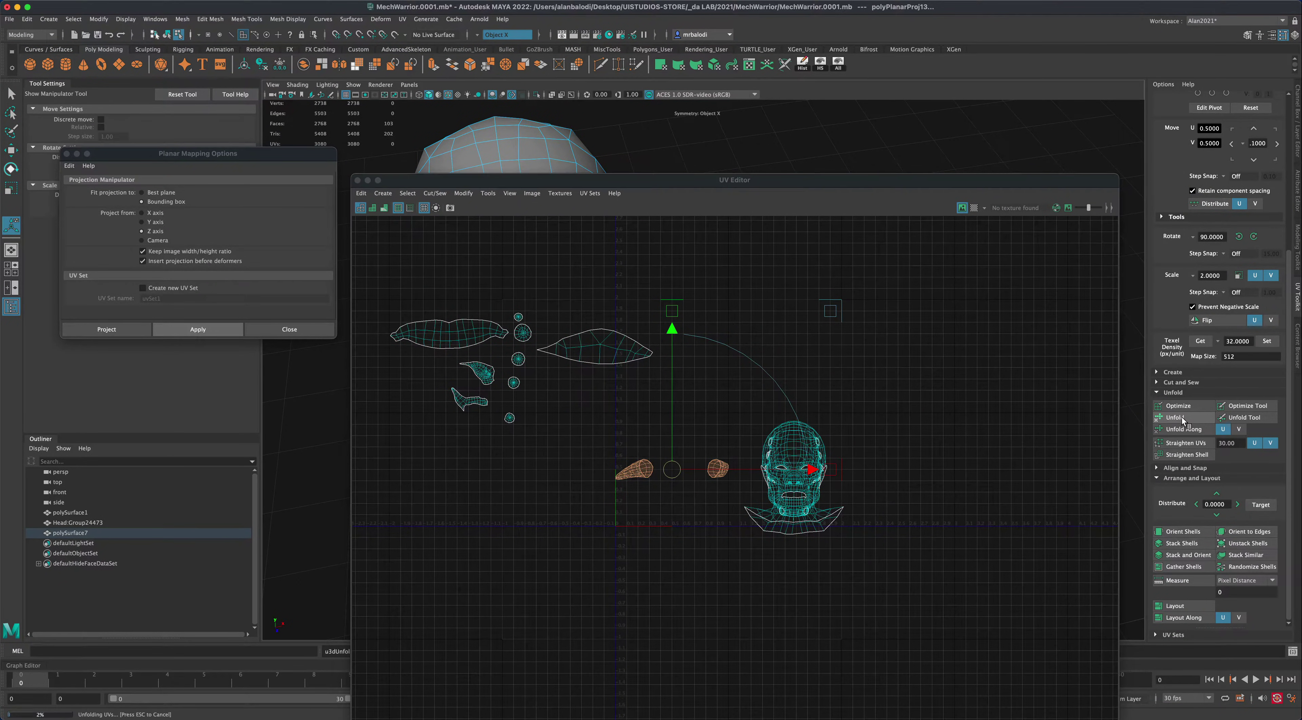
- Move the two chin horn shells beside the finished shells, below the ear backs
{"action": "scroll", "coordinate": [610, 559], "scroll_direction": "up", "scroll_amount": 4}
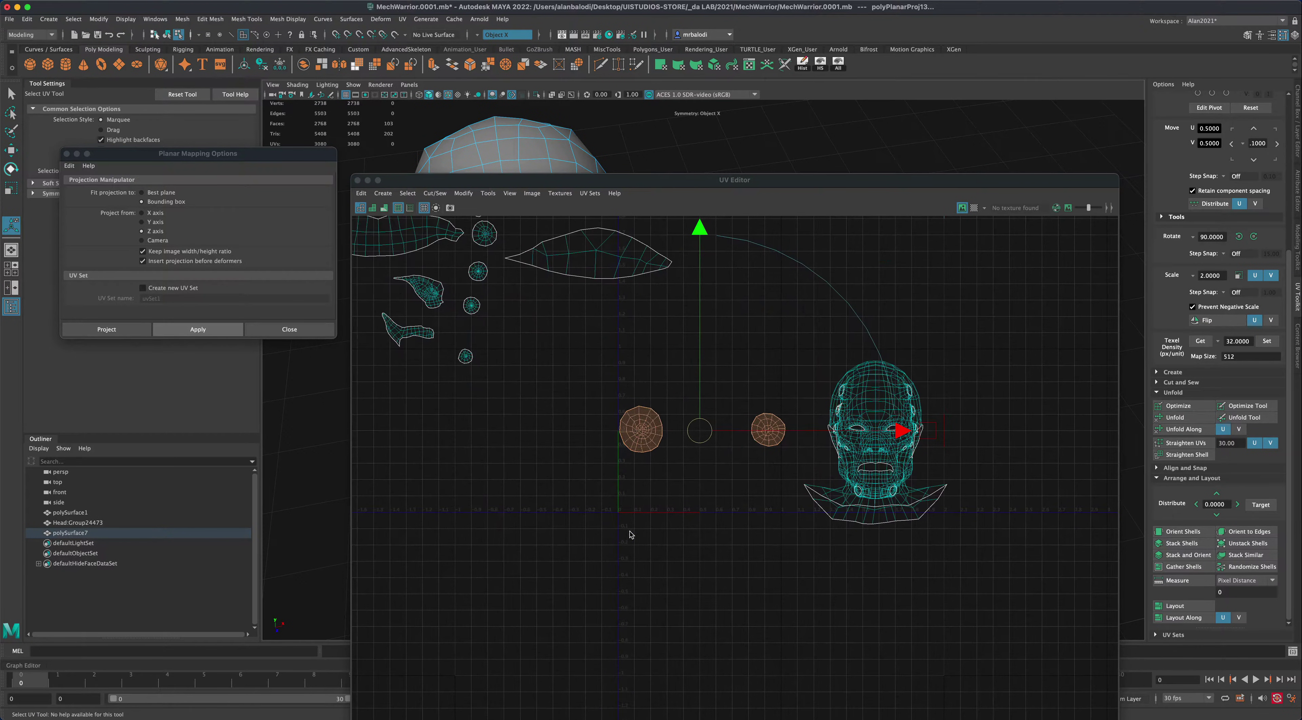
{"action": "key", "text": "w"}
{"action": "left_click_drag", "start_coordinate": [706, 434], "coordinate": [459, 388]}
- Hide the chin horn faces on the head and clear the selection
{"action": "left_click_drag", "start_coordinate": [541, 181], "coordinate": [787, 194]}
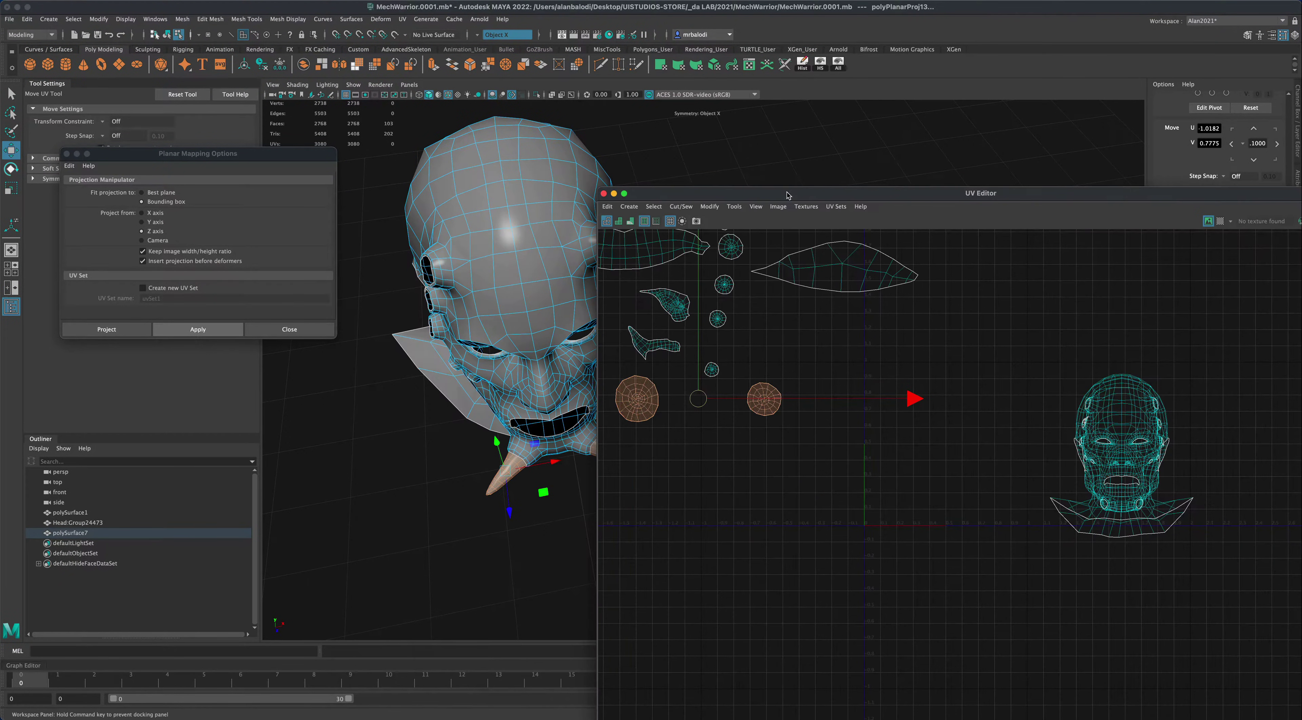
{"action": "left_click", "coordinate": [821, 64]}
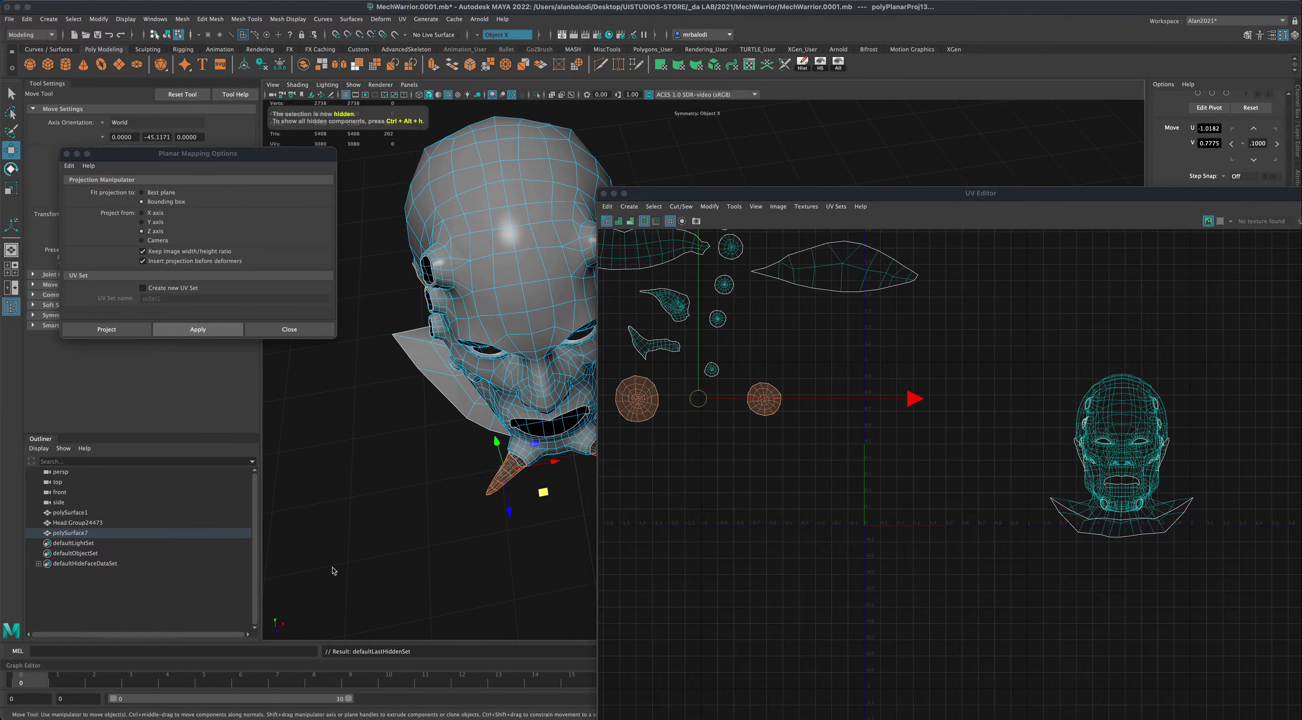
{"action": "left_click", "coordinate": [544, 454]}
{"action": "left_click_drag", "start_coordinate": [794, 199], "coordinate": [921, 211]}
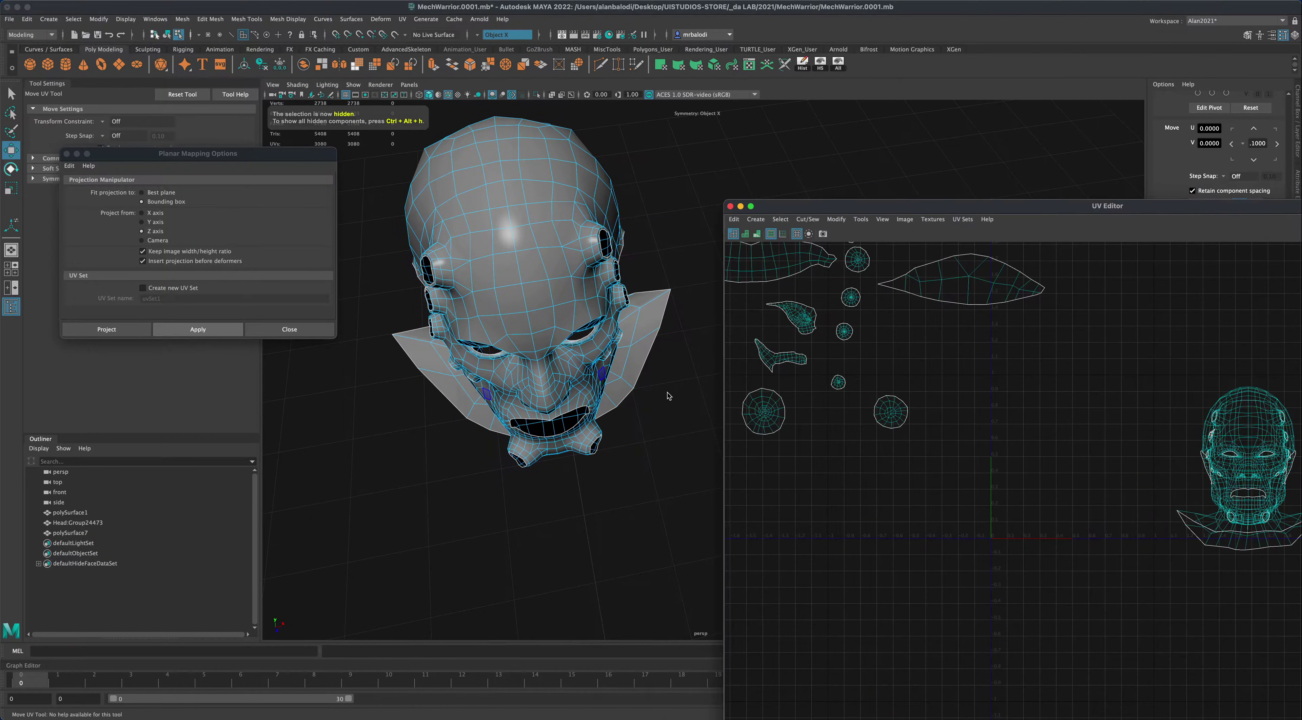
{"action": "mouse_move", "coordinate": [664, 402]}
{"action": "left_mouse_down", "text": "alt"}
{"action": "mouse_move", "coordinate": [670, 425]}
{"action": "mouse_move", "coordinate": [677, 417]}
{"action": "left_mouse_up", "text": "alt"}
{"action": "middle_click_drag", "start_coordinate": [660, 436], "coordinate": [616, 505], "text": "alt"}
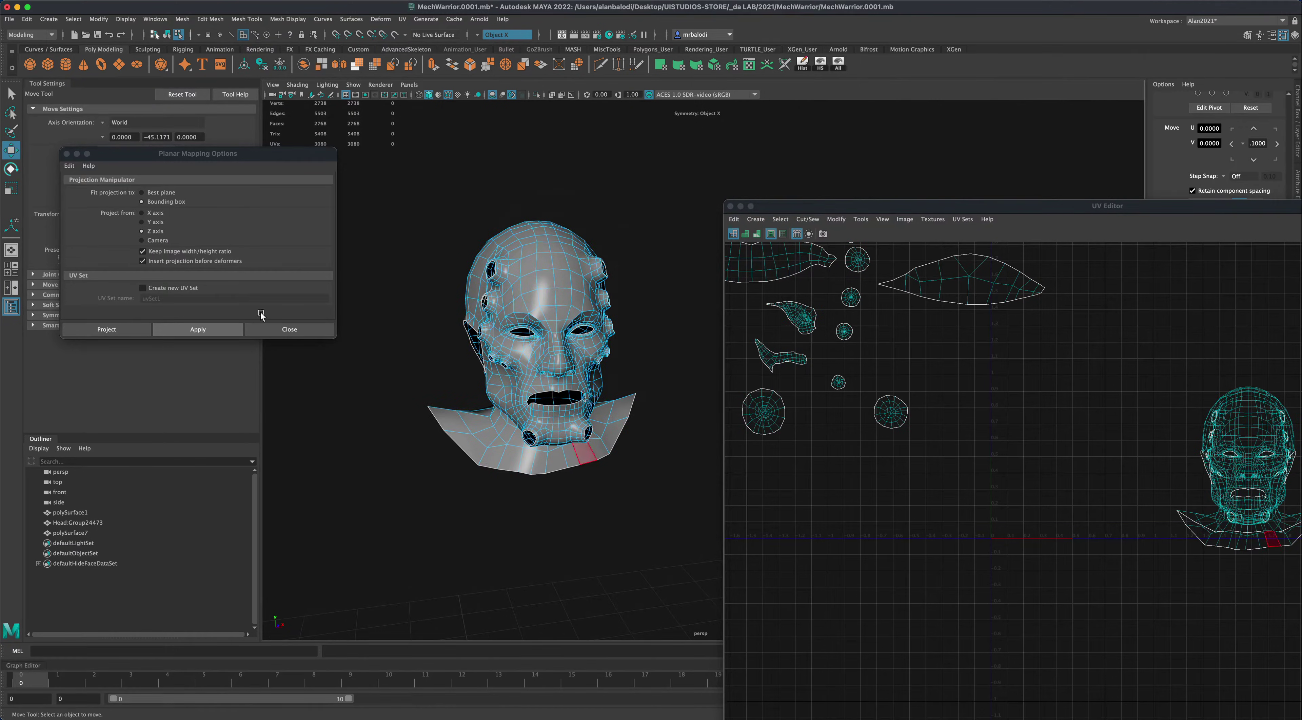
- Select the centre line of edges running from the crown down the back of the head to the neck's lower border
{"action": "left_click", "coordinate": [11, 93]}
{"action": "left_click_drag", "start_coordinate": [665, 378], "coordinate": [654, 408], "text": "alt"}
{"action": "left_click_drag", "start_coordinate": [650, 330], "coordinate": [571, 356], "text": "alt"}
{"action": "middle_click_drag", "start_coordinate": [589, 414], "coordinate": [450, 425], "text": "alt"}
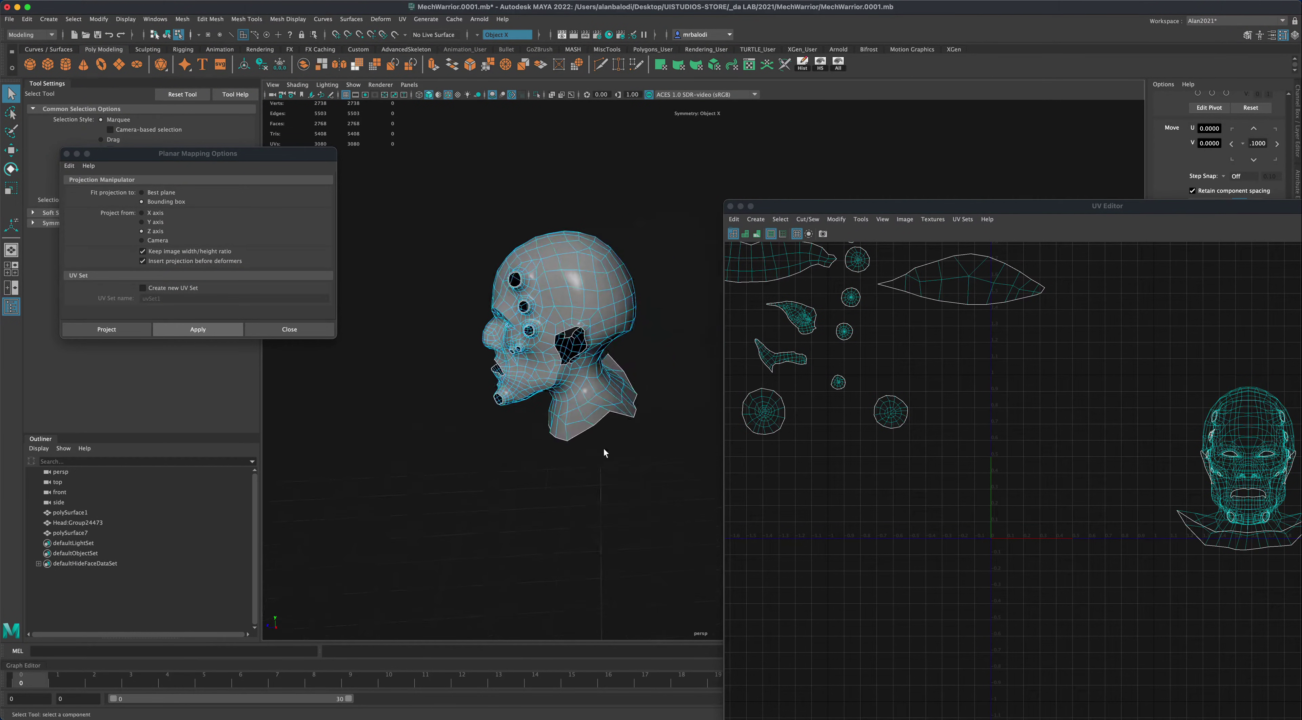
{"action": "left_click_drag", "start_coordinate": [603, 446], "coordinate": [550, 451], "text": "alt"}
{"action": "middle_click_drag", "start_coordinate": [550, 451], "coordinate": [322, 458], "text": "alt"}
{"action": "middle_click_drag", "start_coordinate": [498, 457], "coordinate": [455, 480], "text": "alt"}
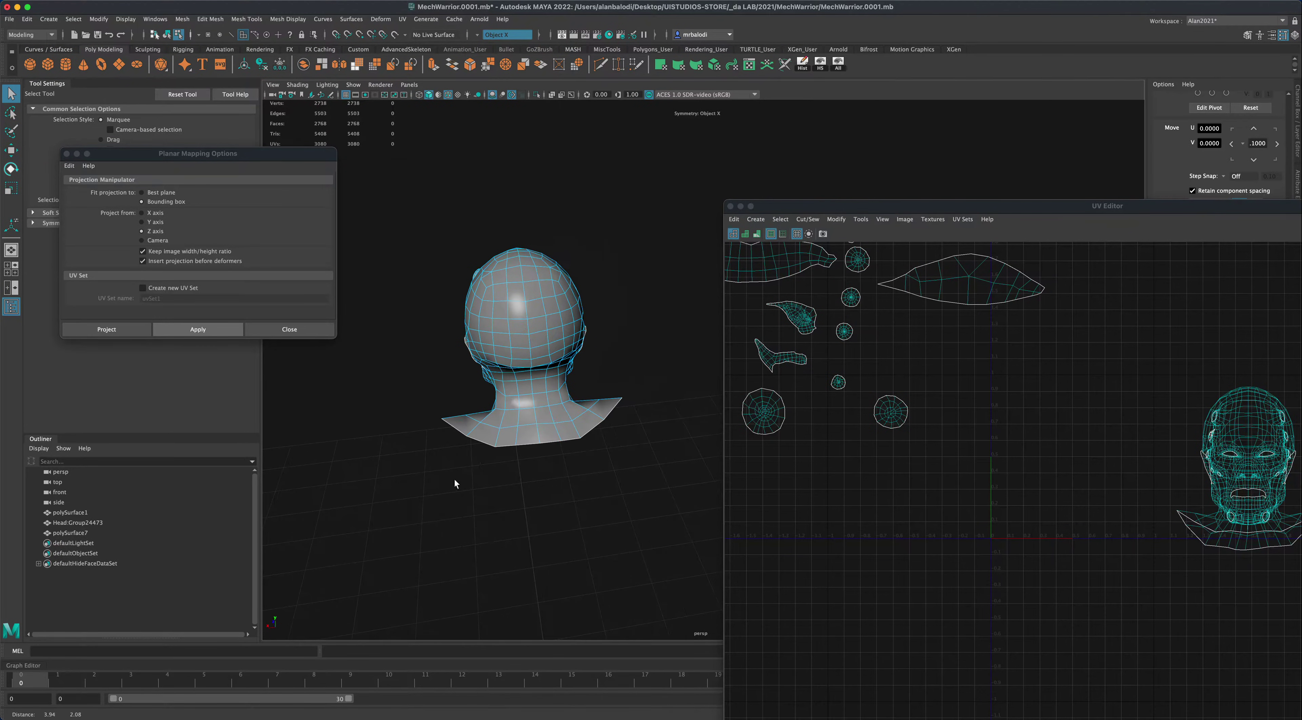
{"action": "right_click", "coordinate": [546, 430]}
{"action": "left_click", "coordinate": [543, 405]}
{"action": "left_click", "coordinate": [536, 413]}
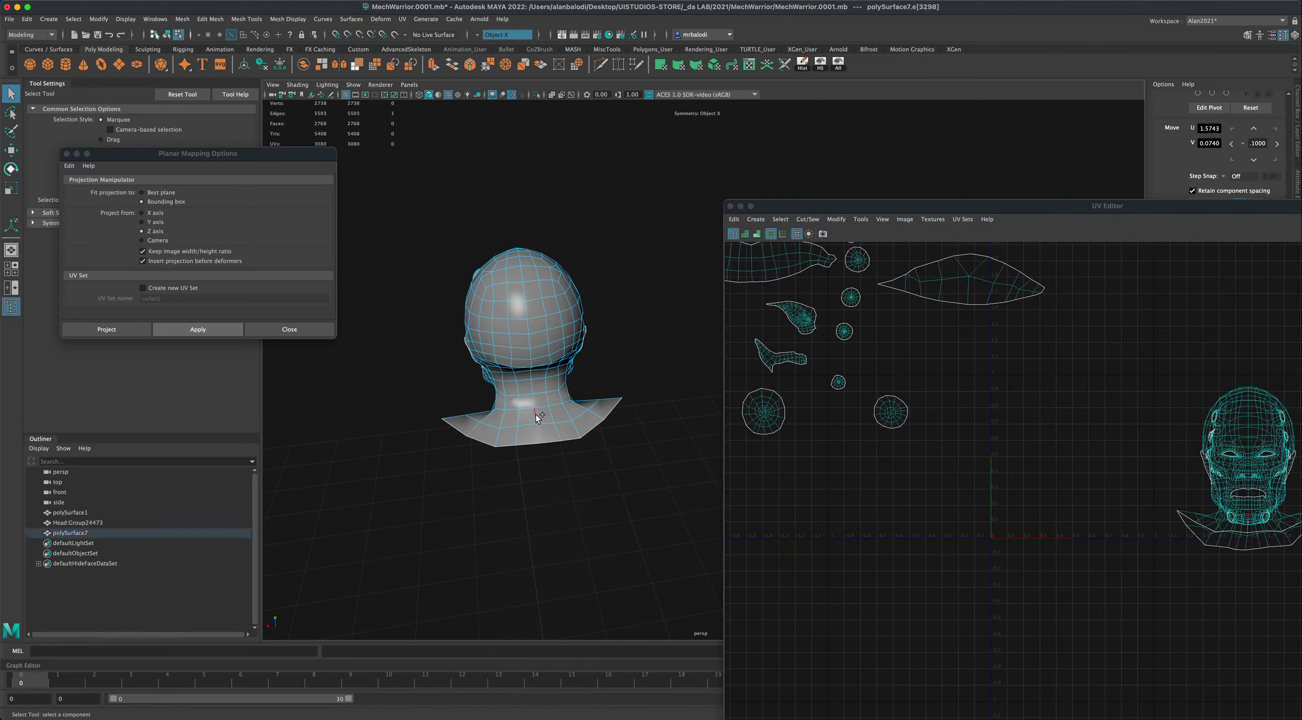
{"action": "left_click", "coordinate": [525, 300], "text": "shift"}
{"action": "double_click", "coordinate": [522, 291], "text": "shift"}
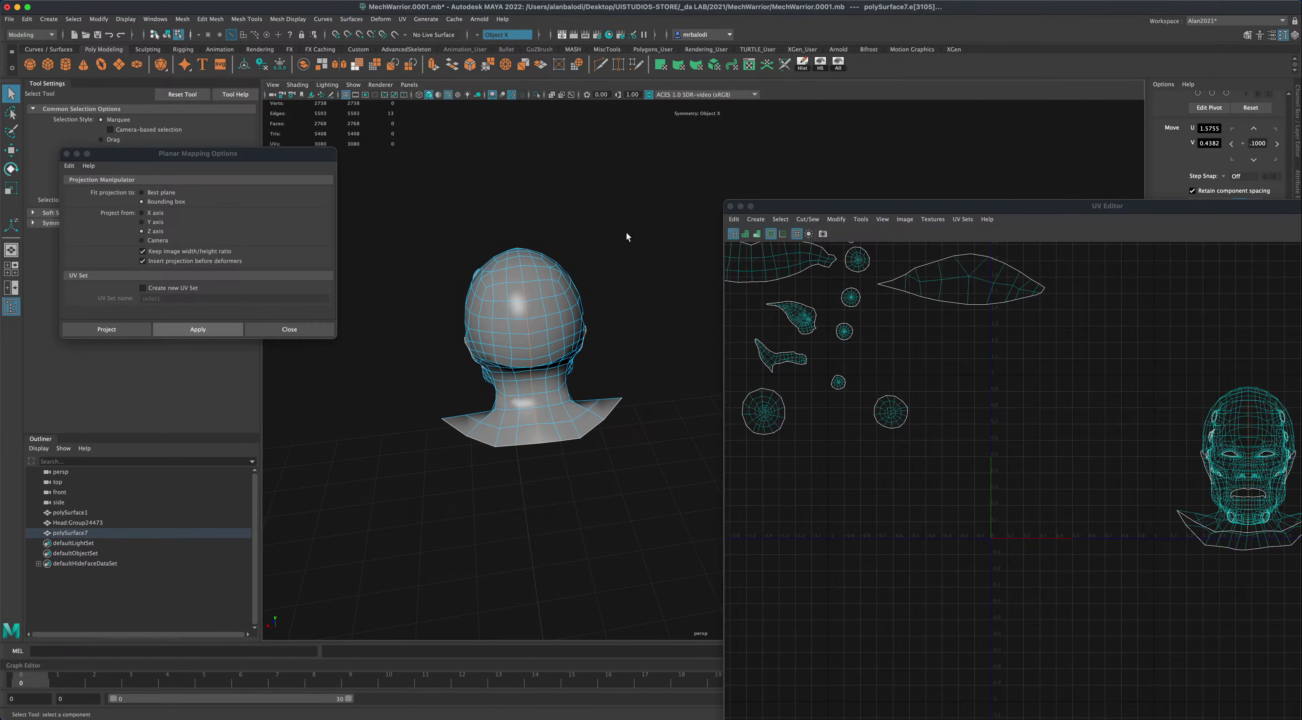
{"action": "left_click_drag", "start_coordinate": [627, 233], "coordinate": [578, 234], "text": "alt"}
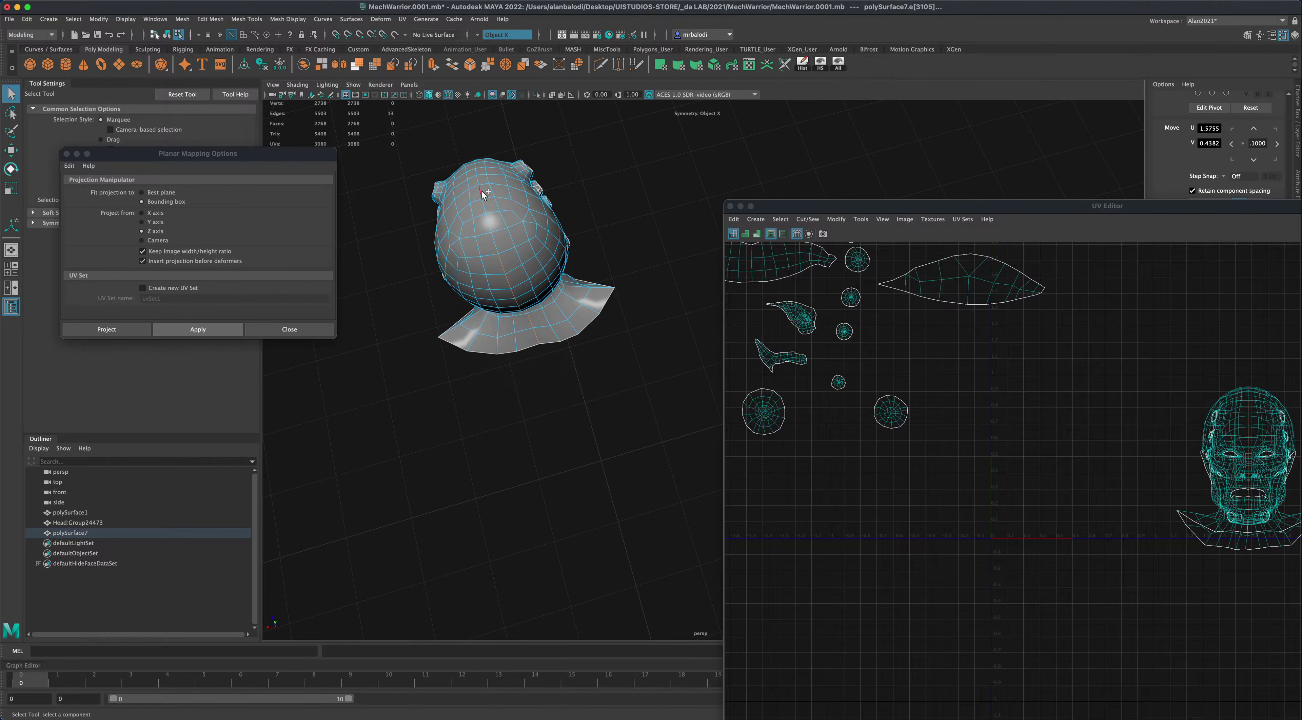
{"action": "left_click_drag", "start_coordinate": [612, 189], "coordinate": [607, 229], "text": "alt"}
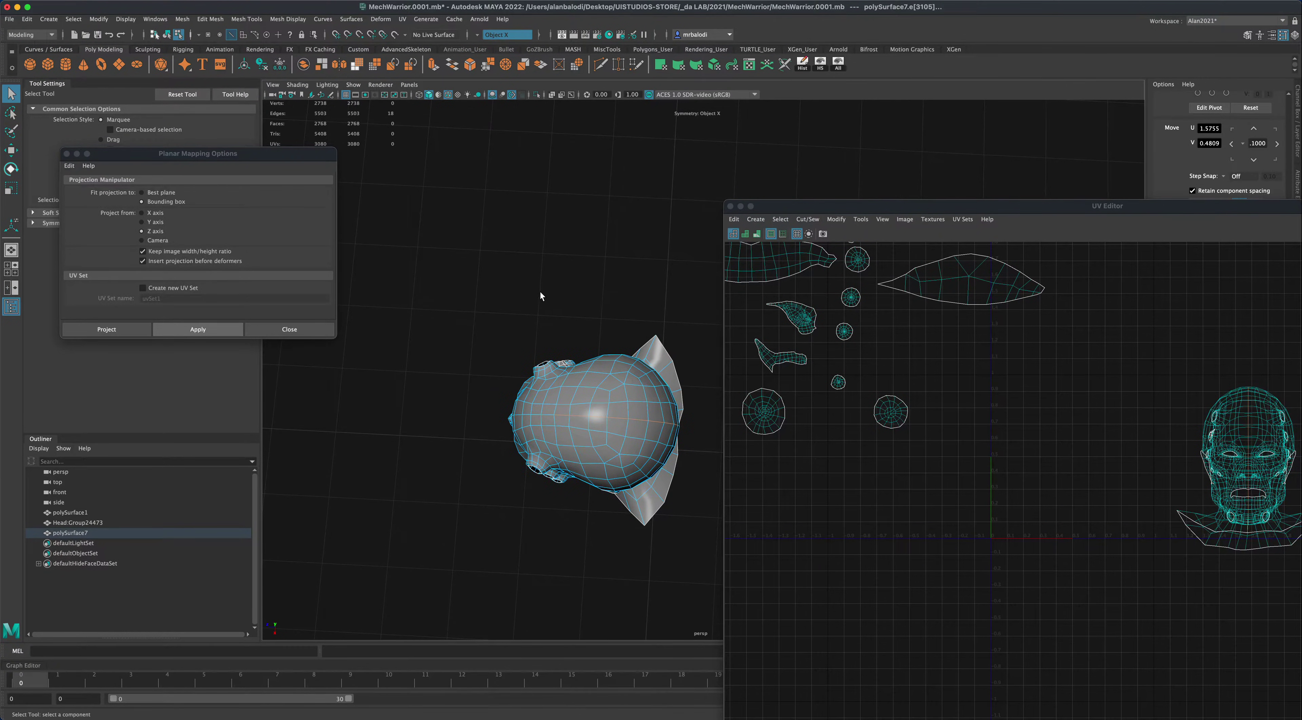
- Cut the head's UVs along the selected centre edges at the back
{"action": "left_click_drag", "start_coordinate": [540, 294], "coordinate": [672, 336], "text": "alt"}
{"action": "left_click_drag", "start_coordinate": [912, 210], "coordinate": [490, 493]}
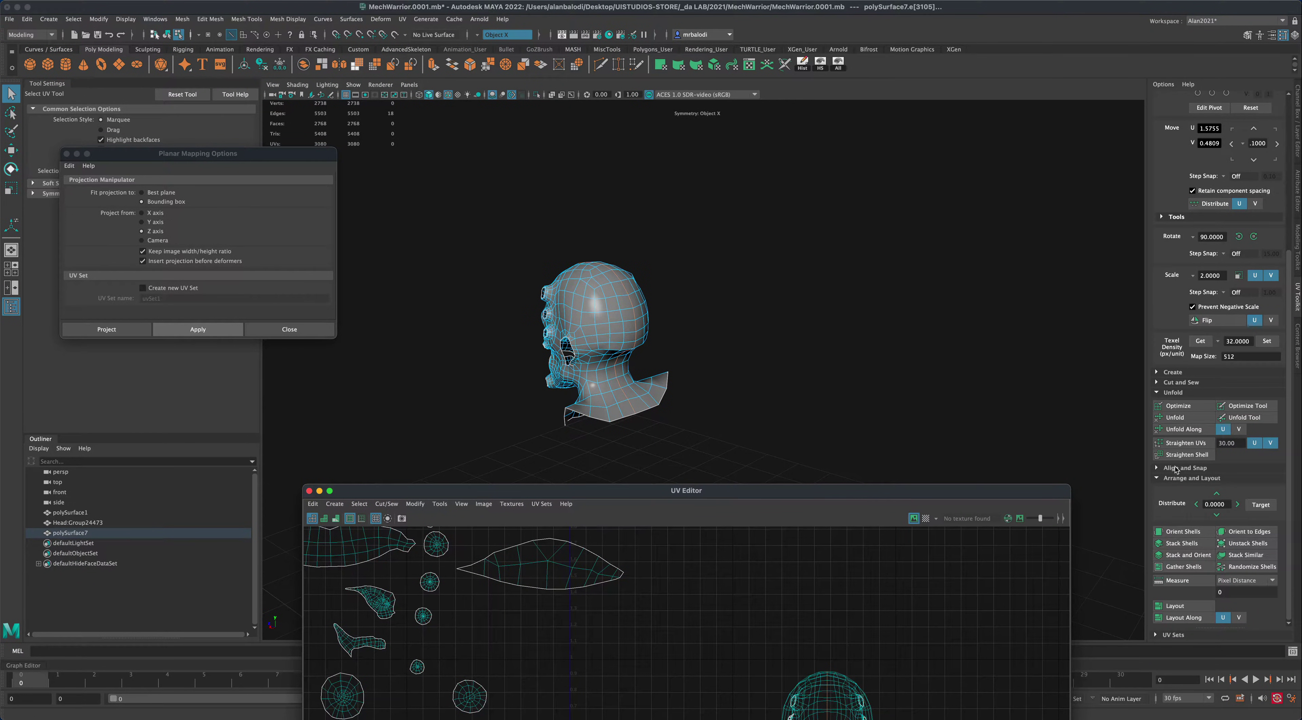
{"action": "left_click", "coordinate": [1172, 384]}
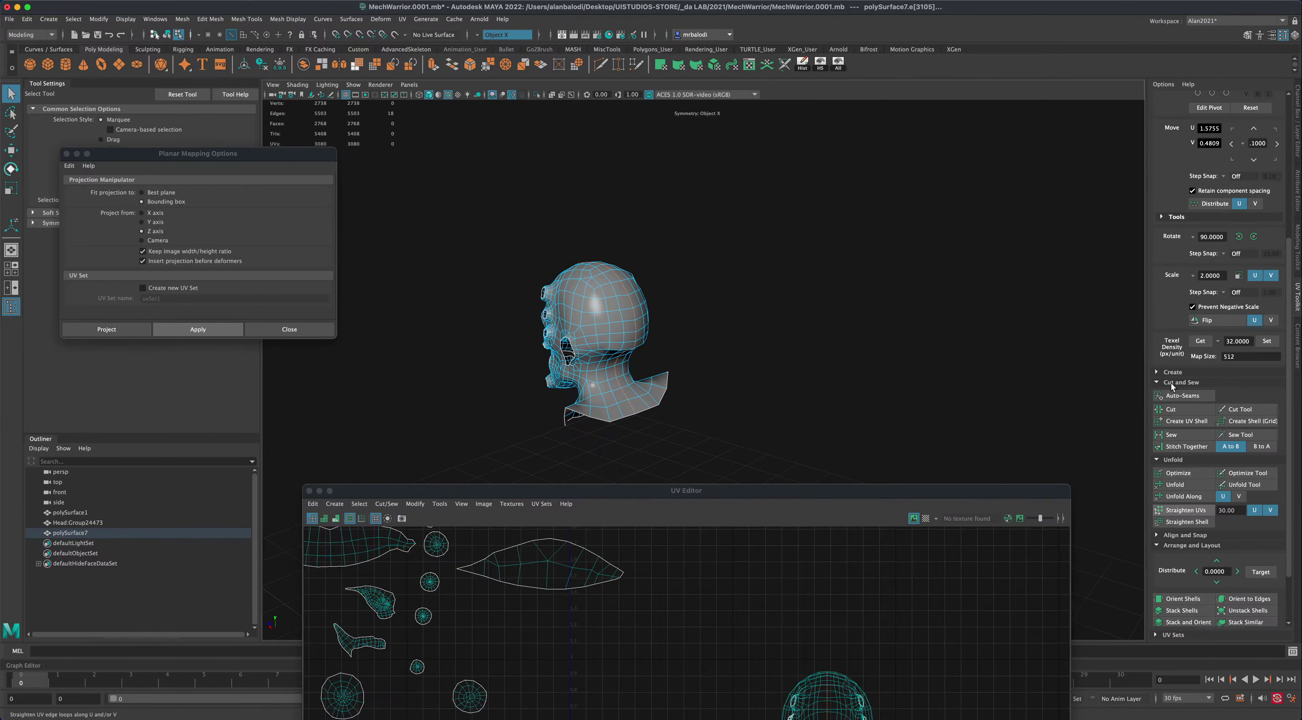
{"action": "left_click", "coordinate": [1174, 409]}
- Select the whole head shell in the UV Editor and unfold it
{"action": "left_click_drag", "start_coordinate": [712, 491], "coordinate": [646, 177]}
{"action": "right_click_drag", "start_coordinate": [743, 378], "coordinate": [729, 397]}
{"action": "left_click_drag", "start_coordinate": [647, 333], "coordinate": [862, 550]}
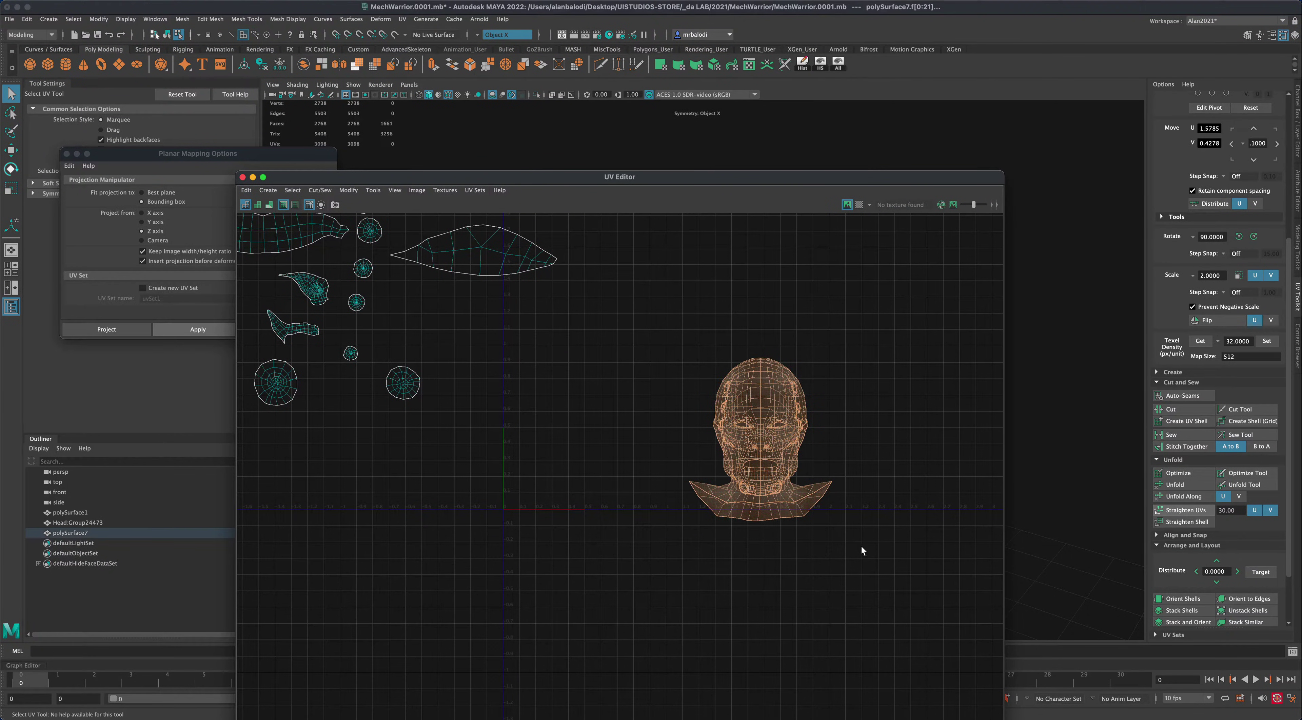
{"action": "left_click", "coordinate": [1179, 485]}
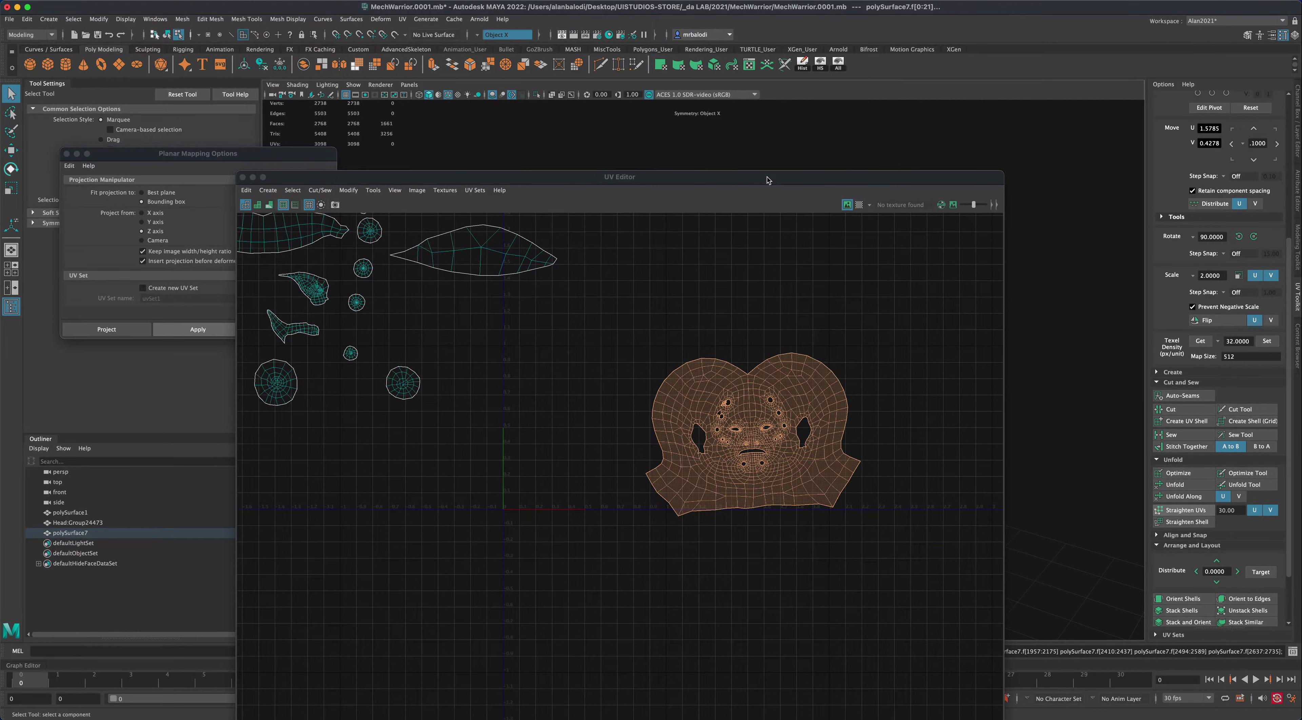
- Straighten the unfolded head shell with Orient Shells
{"action": "left_click_drag", "start_coordinate": [767, 180], "coordinate": [804, 184]}
{"action": "scroll", "coordinate": [691, 416], "scroll_direction": "down", "scroll_amount": 5}
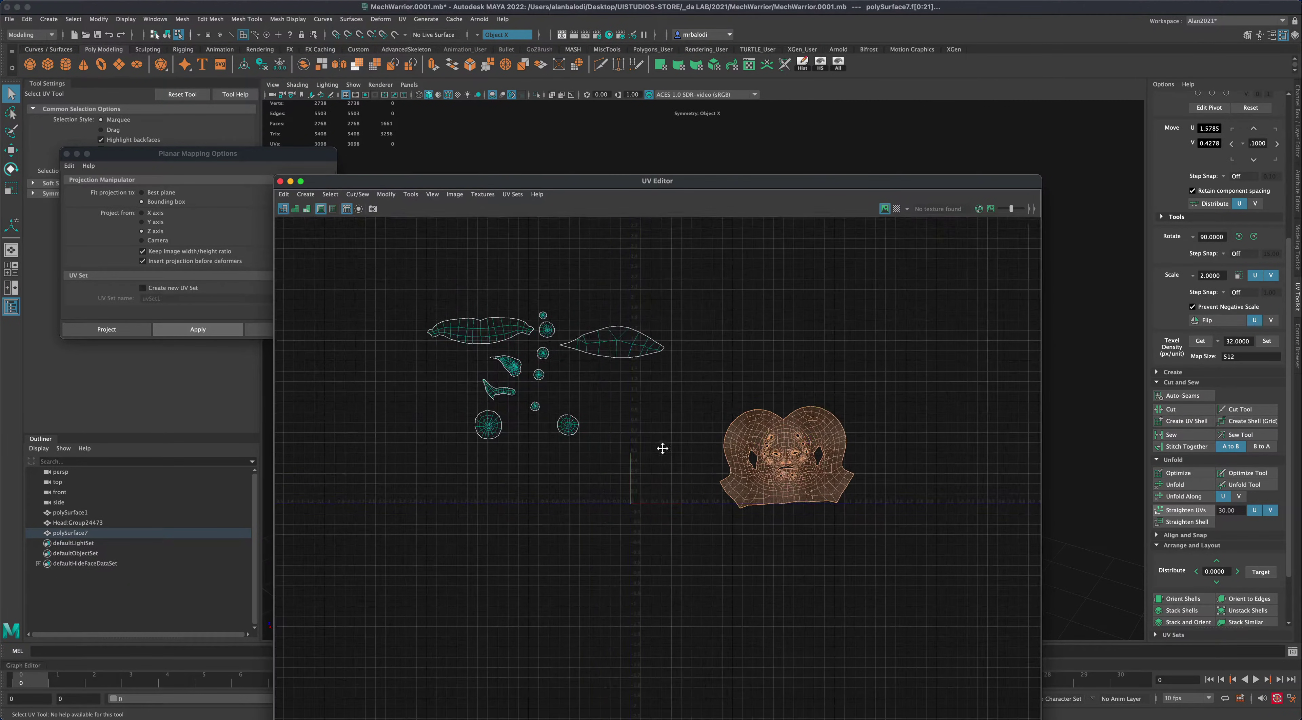
{"action": "scroll", "coordinate": [703, 433], "scroll_direction": "up", "scroll_amount": 5}
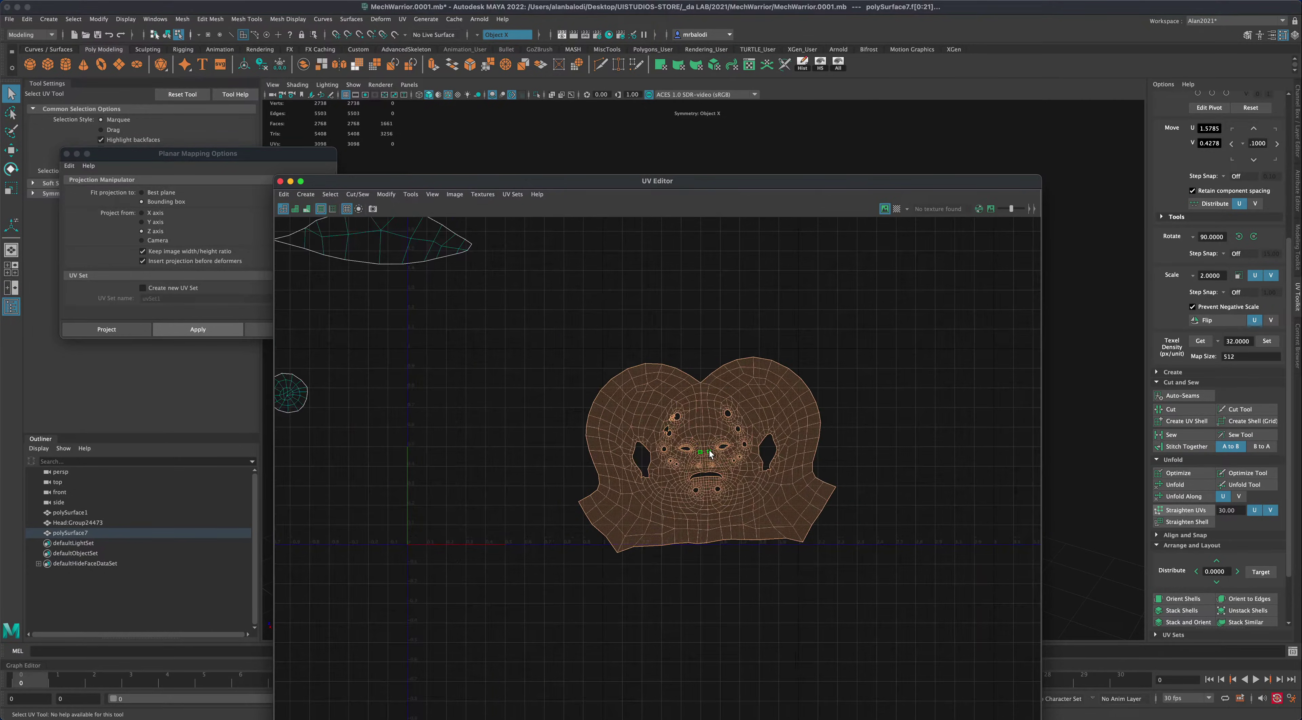
{"action": "scroll", "coordinate": [709, 452], "scroll_direction": "up", "scroll_amount": 5}
{"action": "mouse_move", "coordinate": [900, 438]}
{"action": "middle_mouse_down", "text": "alt"}
{"action": "mouse_move", "coordinate": [865, 424]}
{"action": "mouse_move", "coordinate": [883, 442]}
{"action": "middle_mouse_up", "text": "alt"}
{"action": "scroll", "coordinate": [864, 425], "scroll_direction": "down", "scroll_amount": 1}
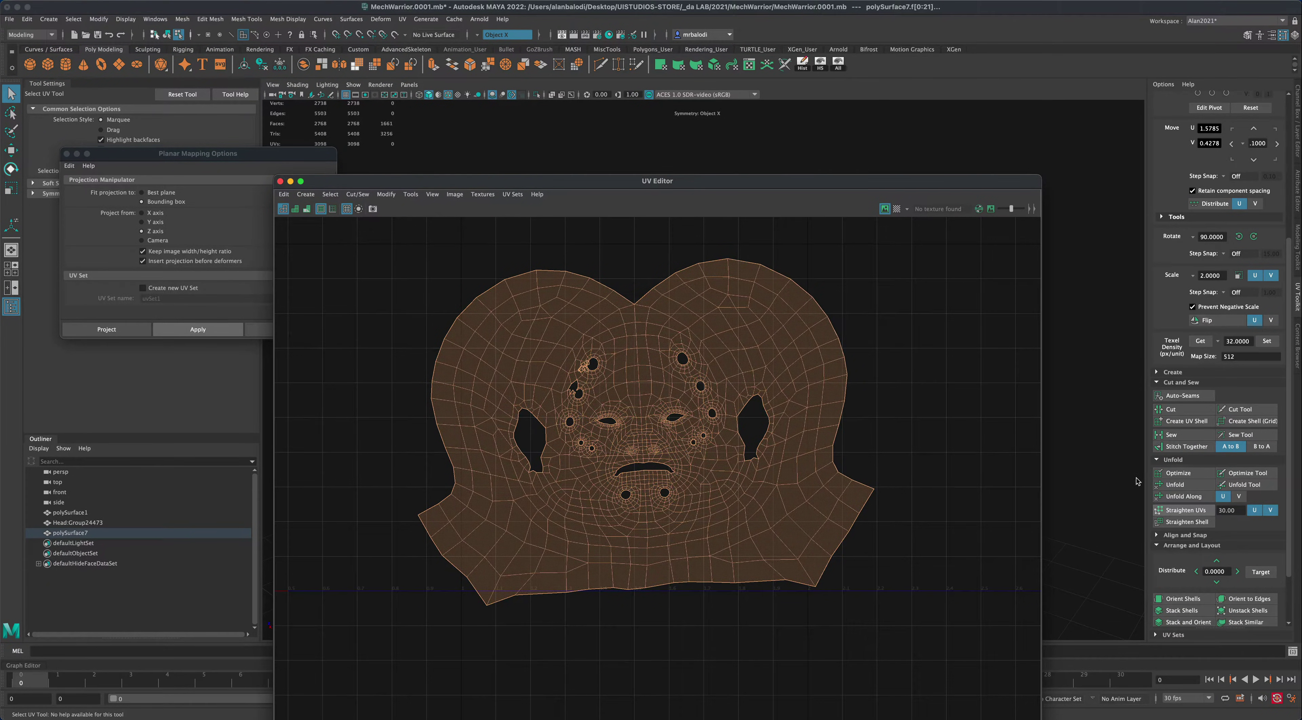
{"action": "scroll", "coordinate": [1181, 535], "scroll_direction": "down", "scroll_amount": 3}
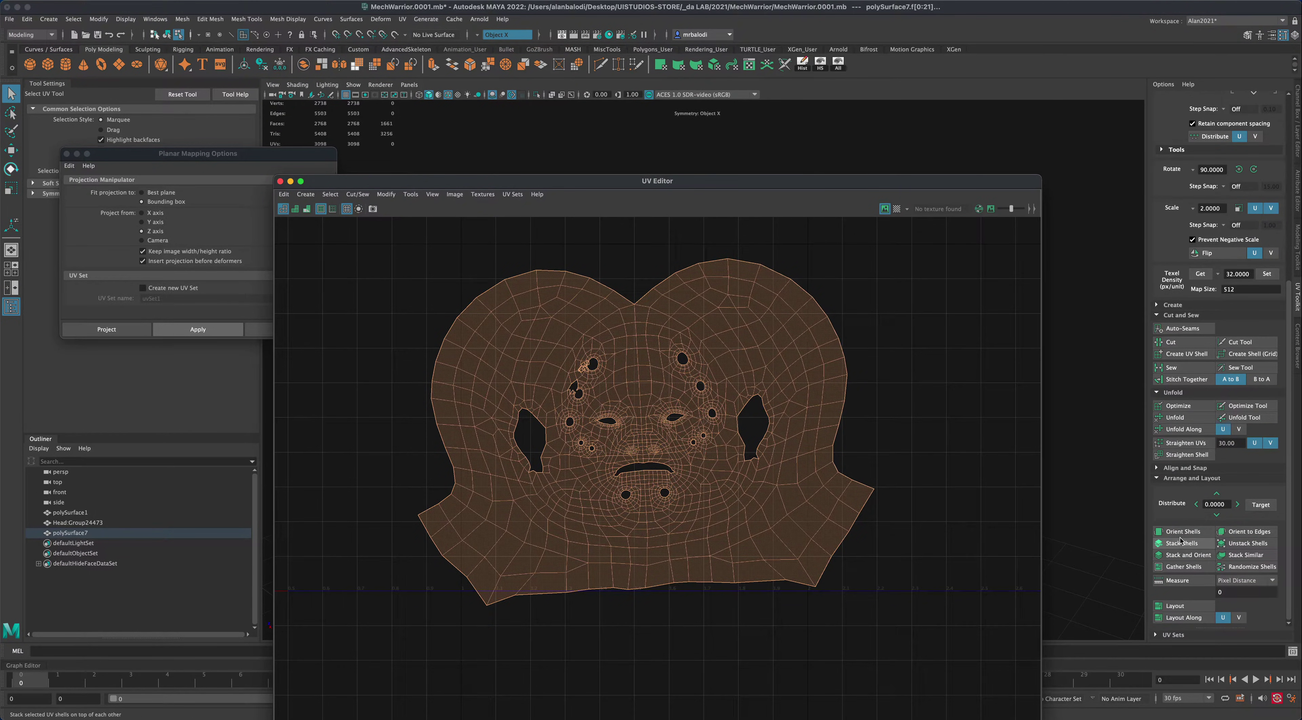
{"action": "left_click", "coordinate": [1181, 534]}
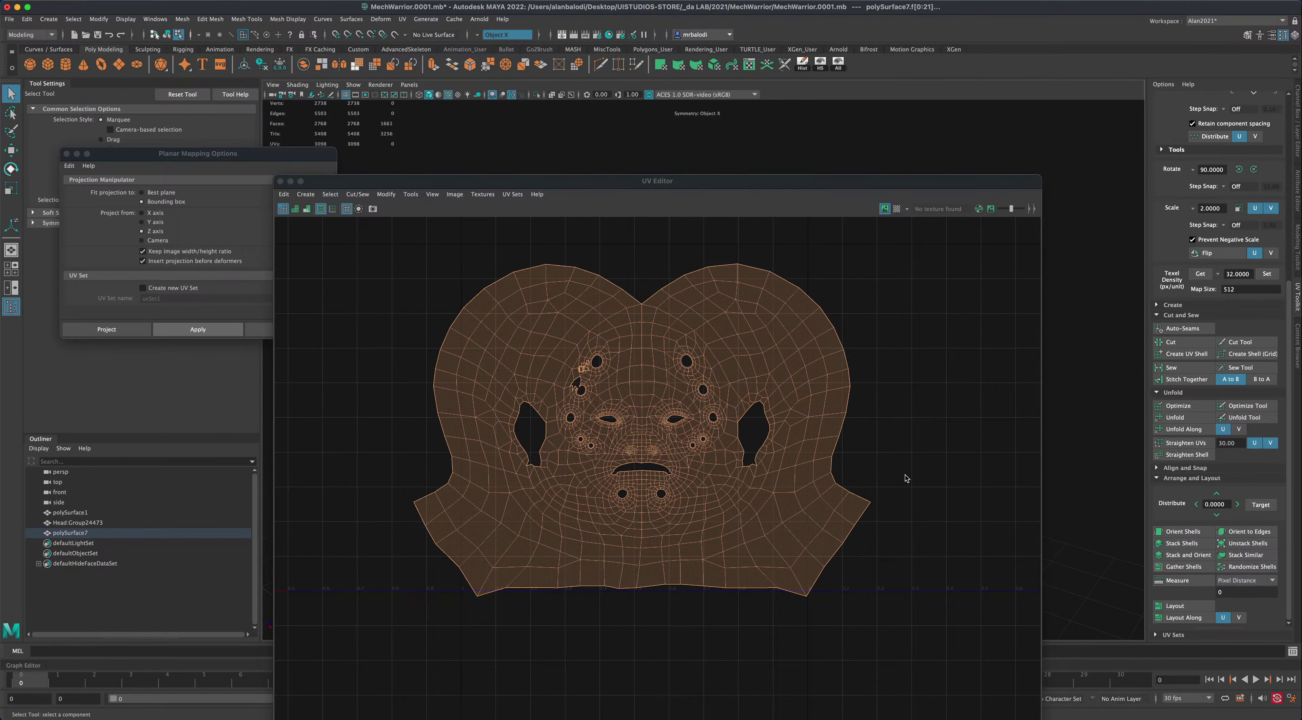
- Move the head shell closer to the finished shells, below the pointed oval shell, and clear the selection
{"action": "scroll", "coordinate": [910, 486], "scroll_direction": "down", "scroll_amount": 4}
{"action": "scroll", "coordinate": [924, 506], "scroll_direction": "down", "scroll_amount": 3}
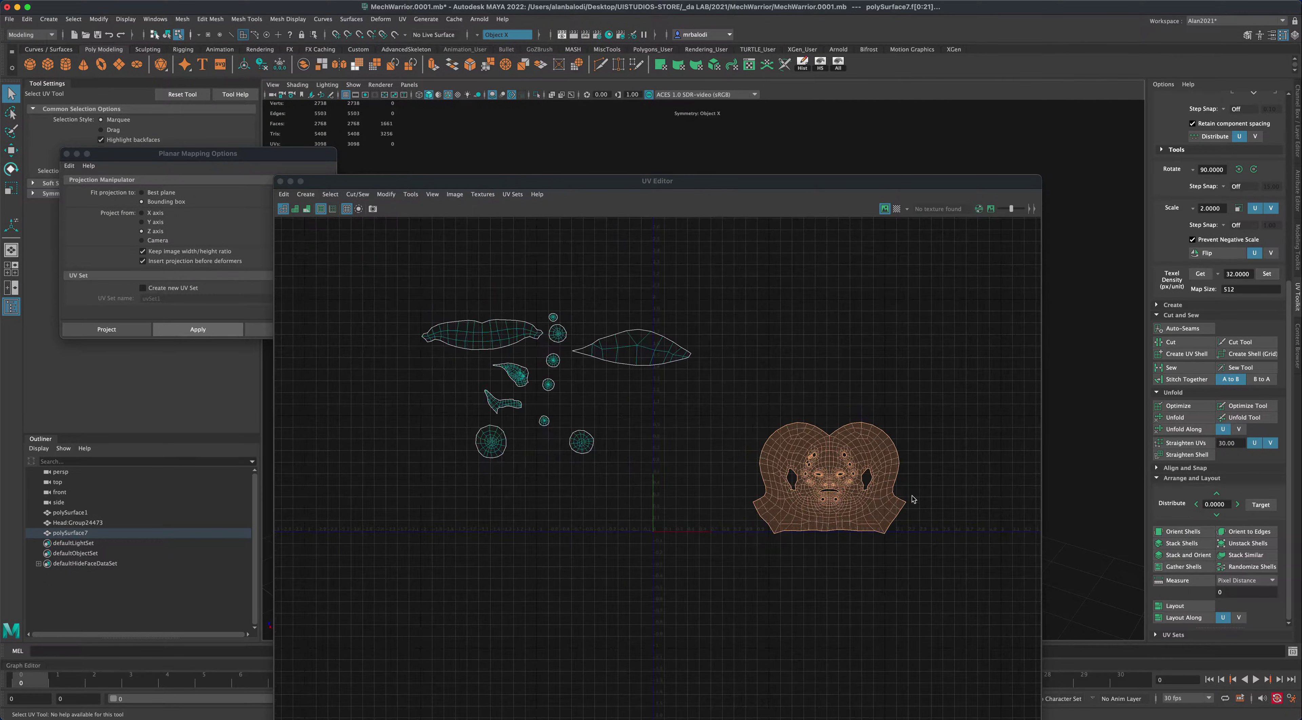
{"action": "left_click", "coordinate": [694, 439]}
{"action": "left_click_drag", "start_coordinate": [718, 379], "coordinate": [940, 531]}
{"action": "key", "text": "w"}
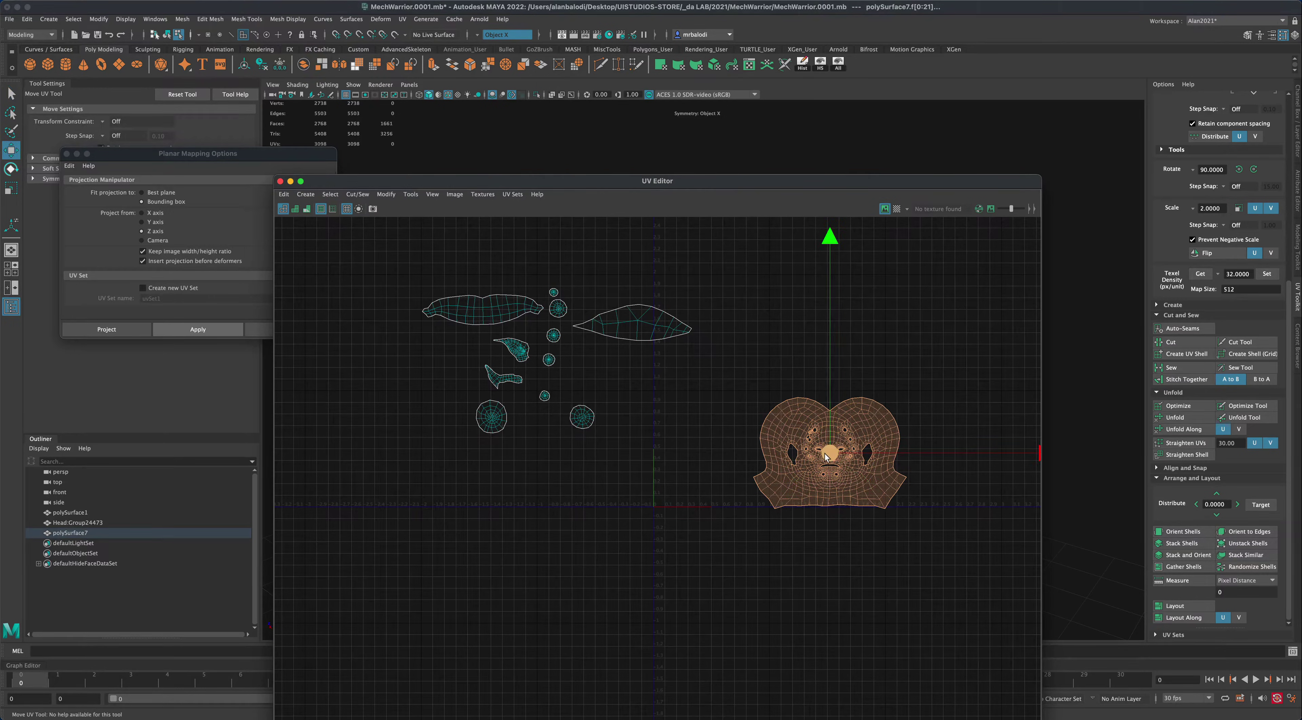
{"action": "left_click_drag", "start_coordinate": [828, 450], "coordinate": [717, 421]}
{"action": "left_click", "coordinate": [597, 386]}
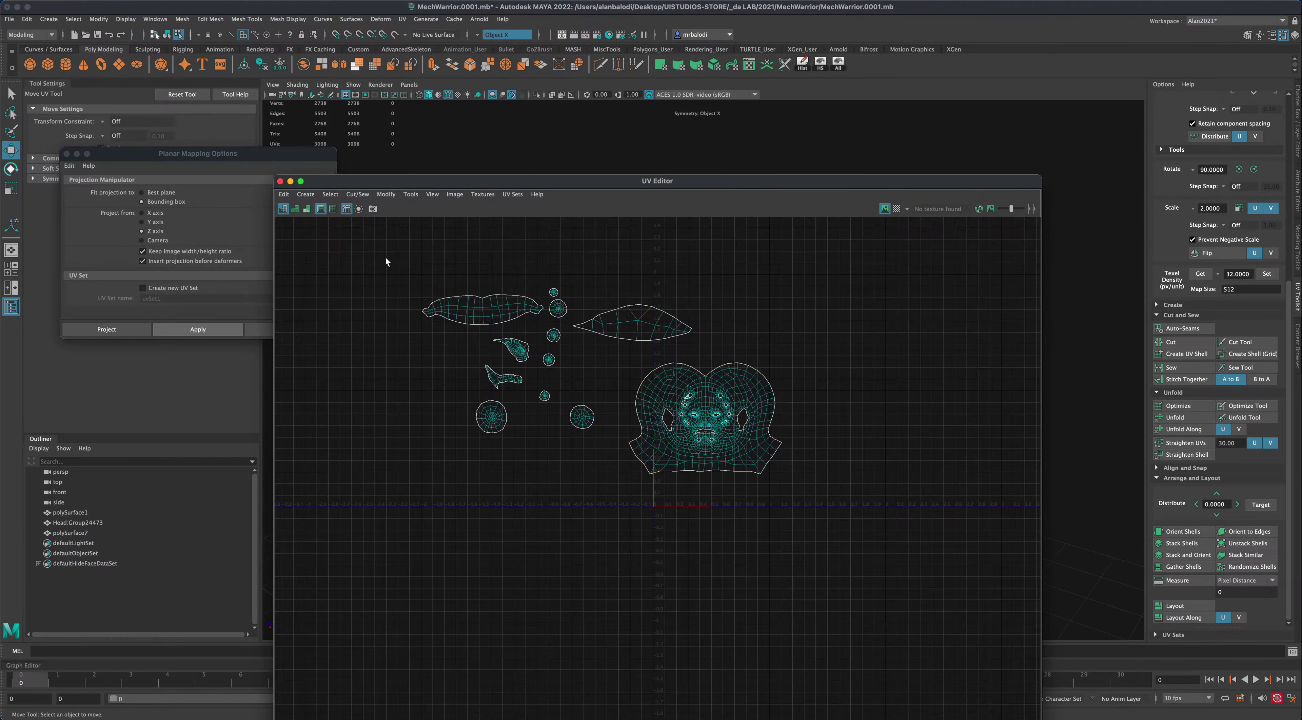
- Turn symmetry off with the head shell selected and get its texel density
{"action": "left_click", "coordinate": [742, 423]}
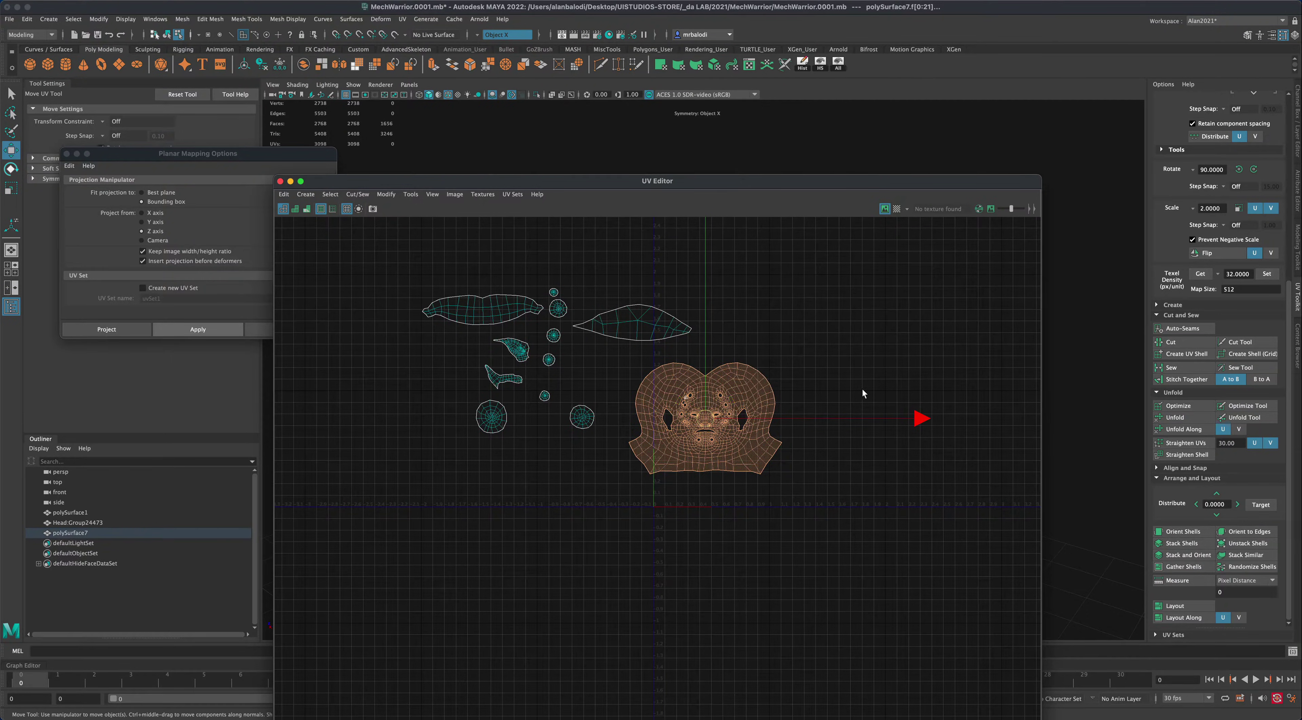
{"action": "left_click", "coordinate": [479, 38]}
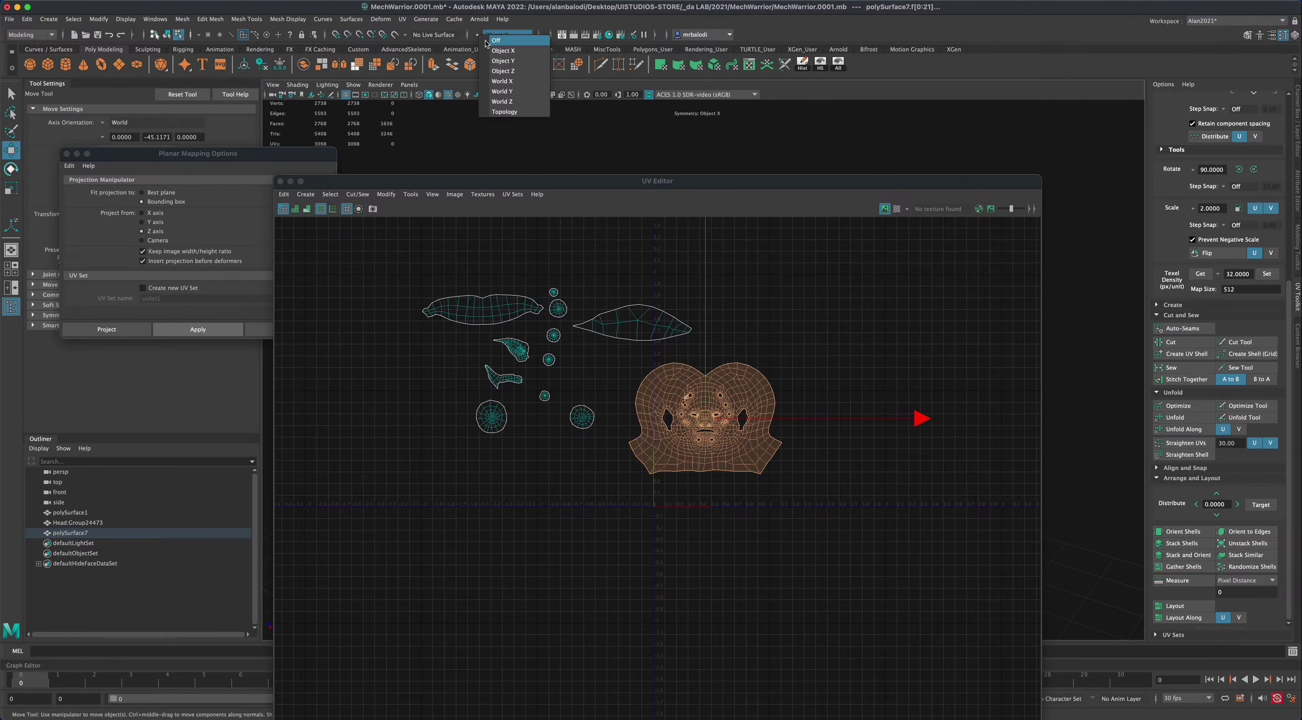
{"action": "left_click", "coordinate": [486, 45]}
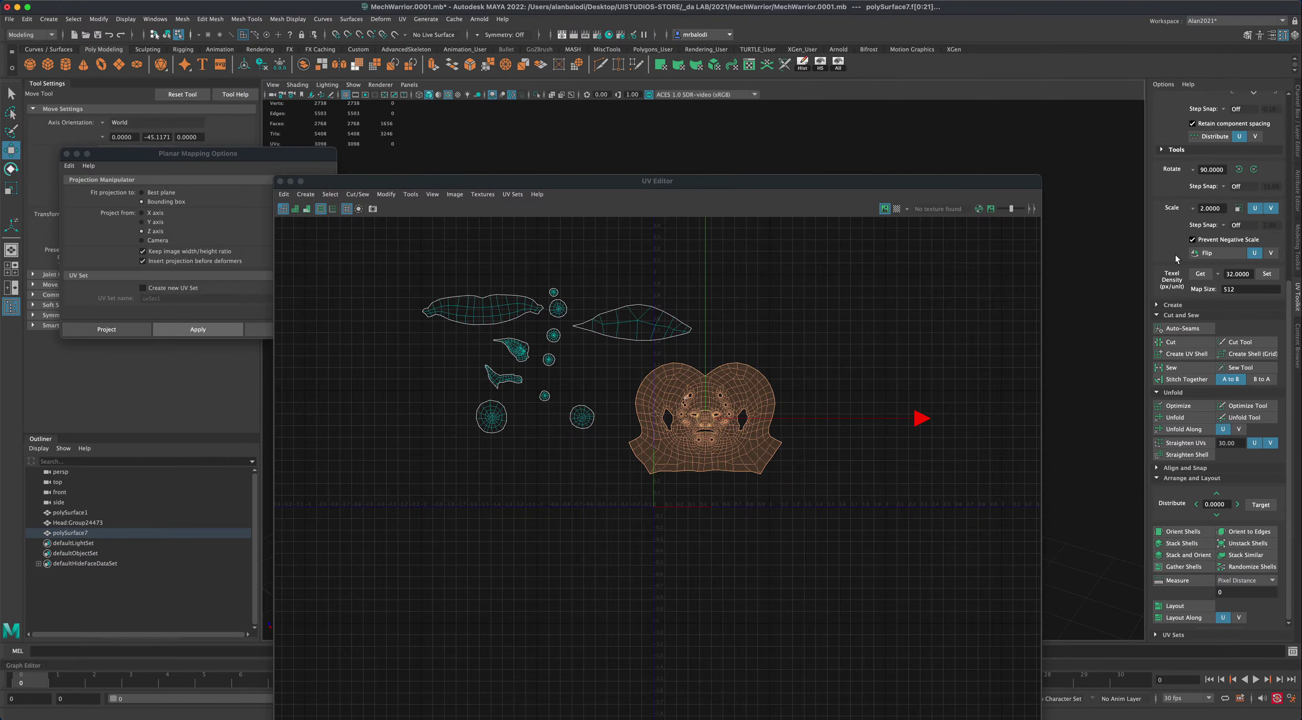
{"action": "left_click", "coordinate": [1203, 277]}
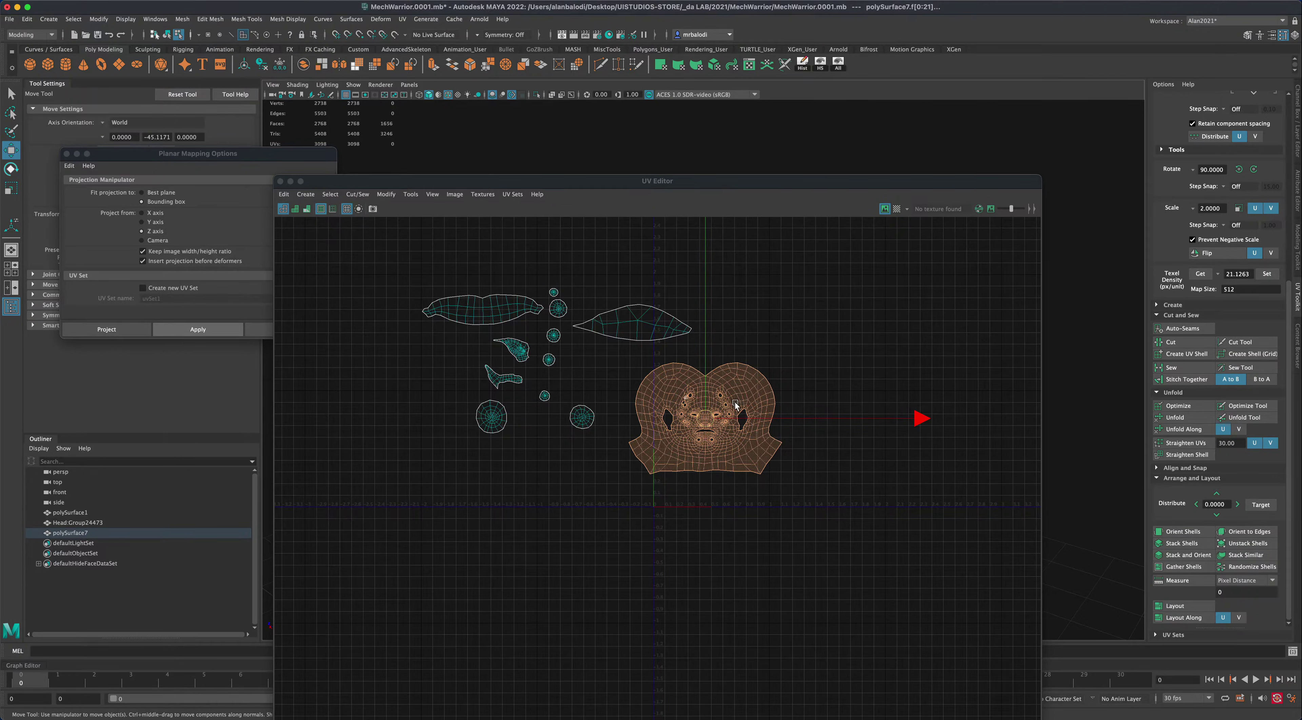
- Move the head shell to the right of the other shells and place the tiny stray shell near its upper-left edge
{"action": "left_click", "coordinate": [708, 417]}
{"action": "middle_click_drag", "start_coordinate": [735, 406], "coordinate": [844, 356]}
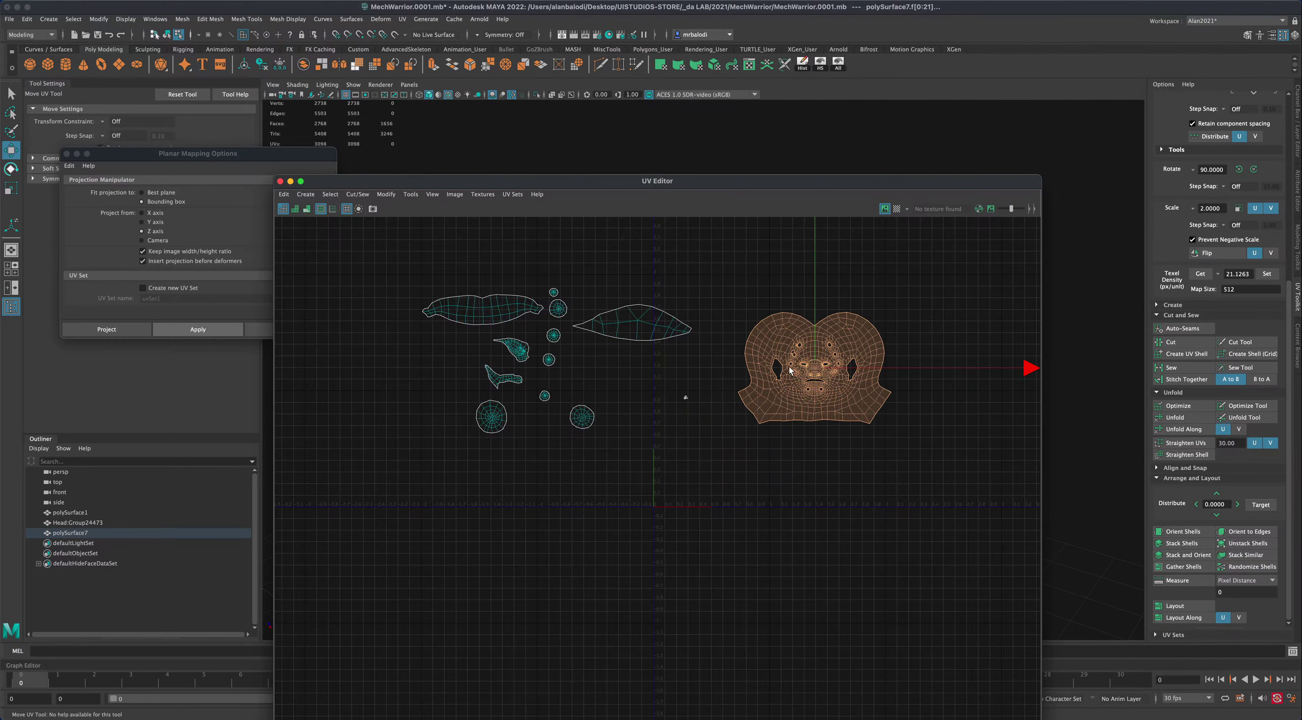
{"action": "left_click_drag", "start_coordinate": [367, 258], "coordinate": [634, 438]}
{"action": "left_click", "coordinate": [686, 396]}
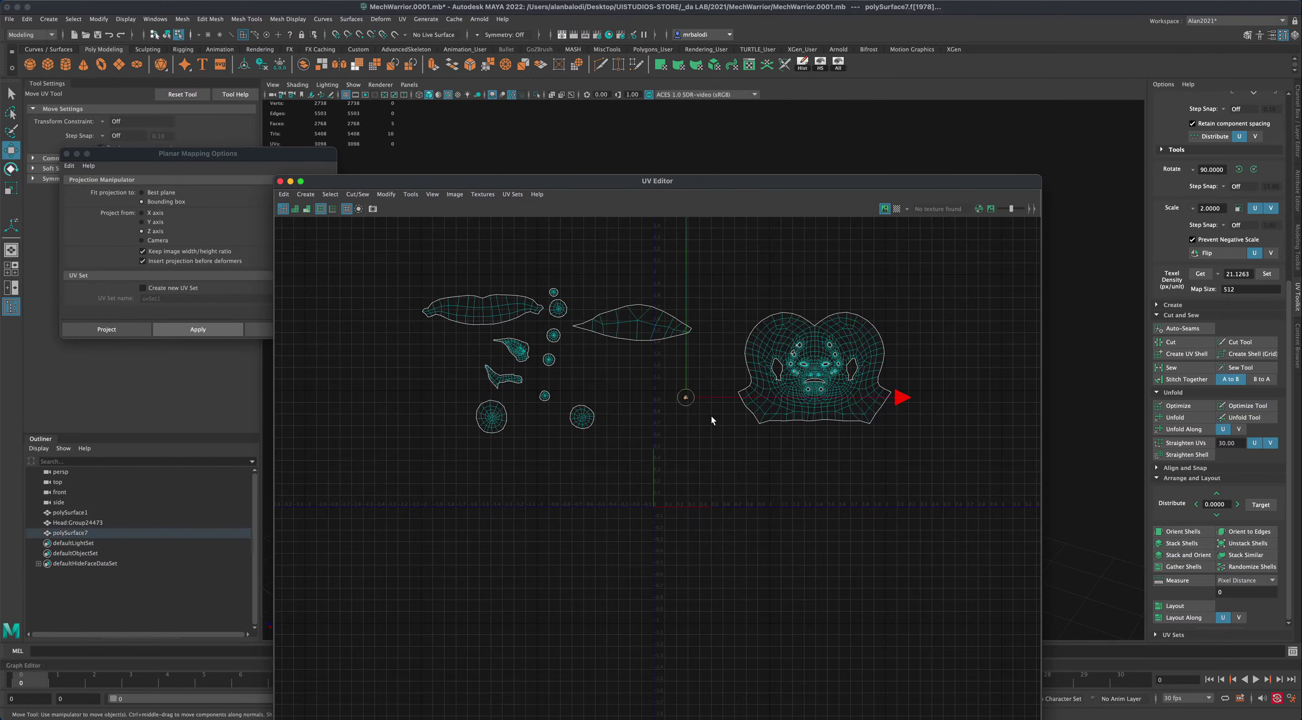
{"action": "left_click_drag", "start_coordinate": [688, 399], "coordinate": [744, 319]}
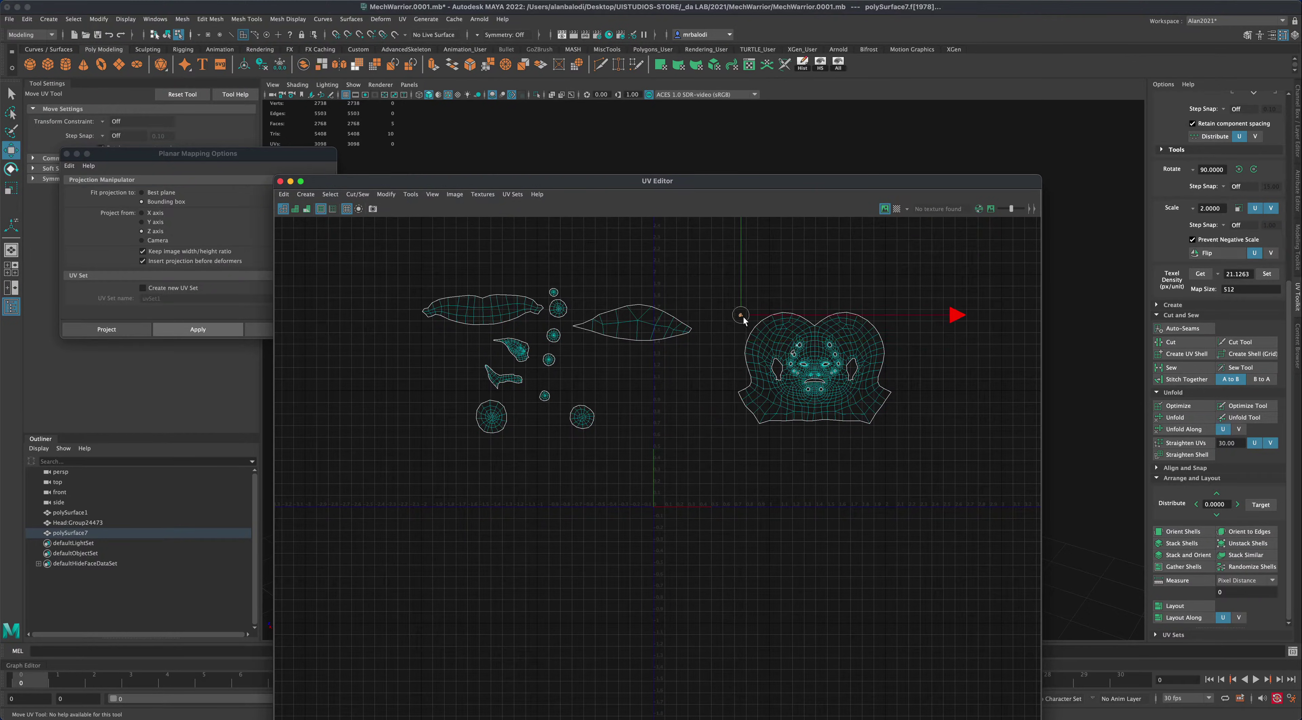
- Unhide all the hidden faces of the head mesh
{"action": "left_click_drag", "start_coordinate": [398, 260], "coordinate": [701, 459]}
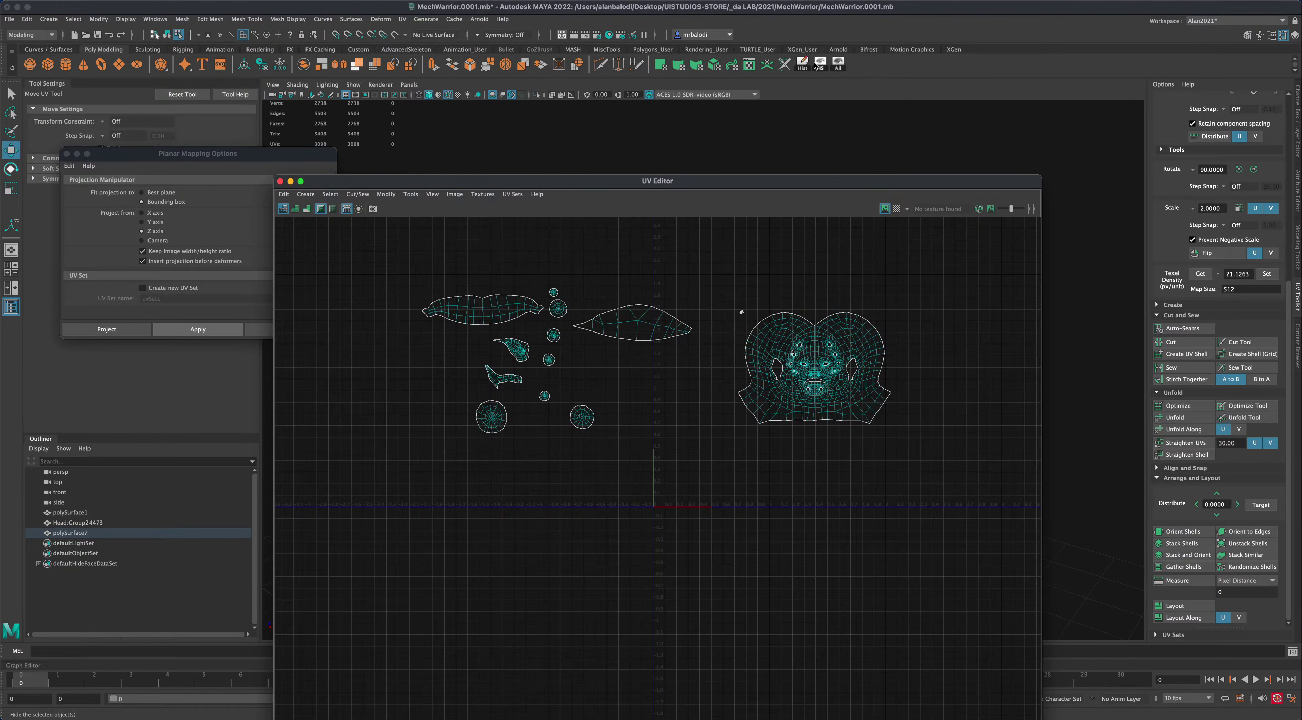
{"action": "left_click", "coordinate": [840, 64]}
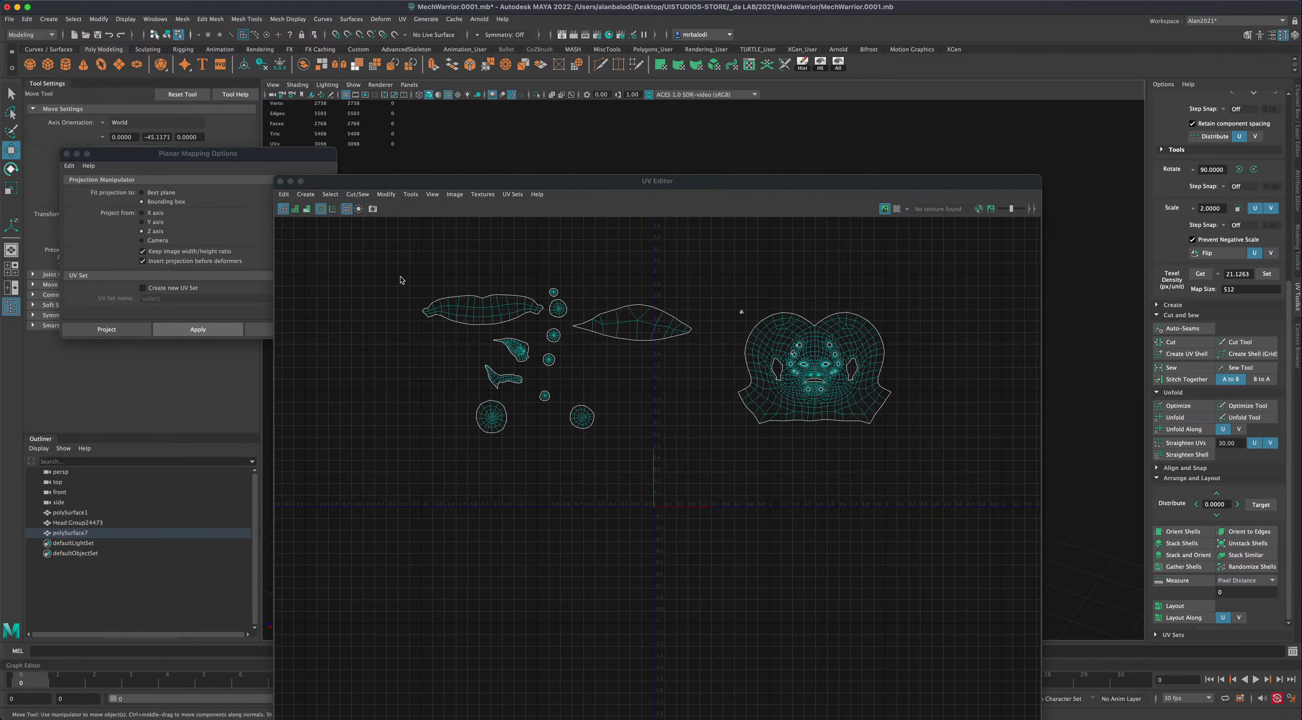
{"action": "left_click", "coordinate": [126, 18]}
{"action": "mouse_move", "coordinate": [161, 83]}
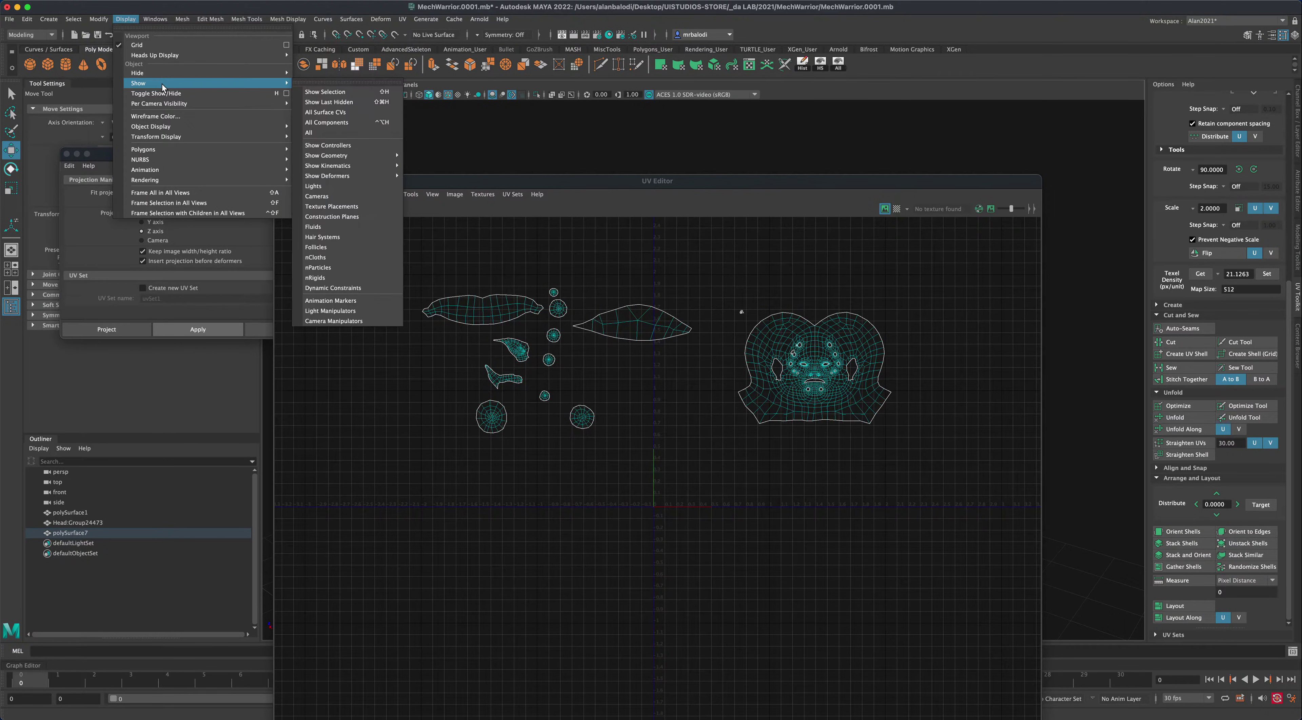
{"action": "left_click", "coordinate": [615, 182]}
{"action": "left_click", "coordinate": [366, 255]}
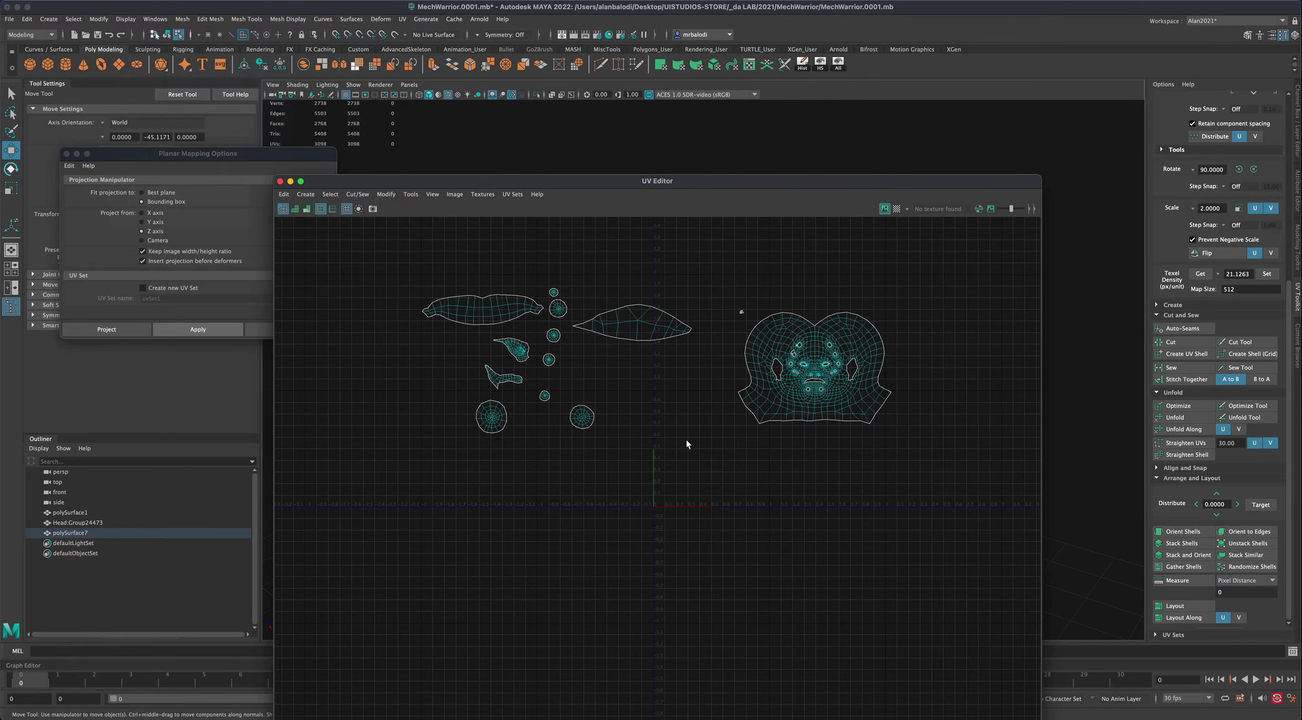
- Set the texel density of all the small finished shells to 21.1263 and clear the selection
{"action": "left_click_drag", "start_coordinate": [371, 241], "coordinate": [697, 456]}
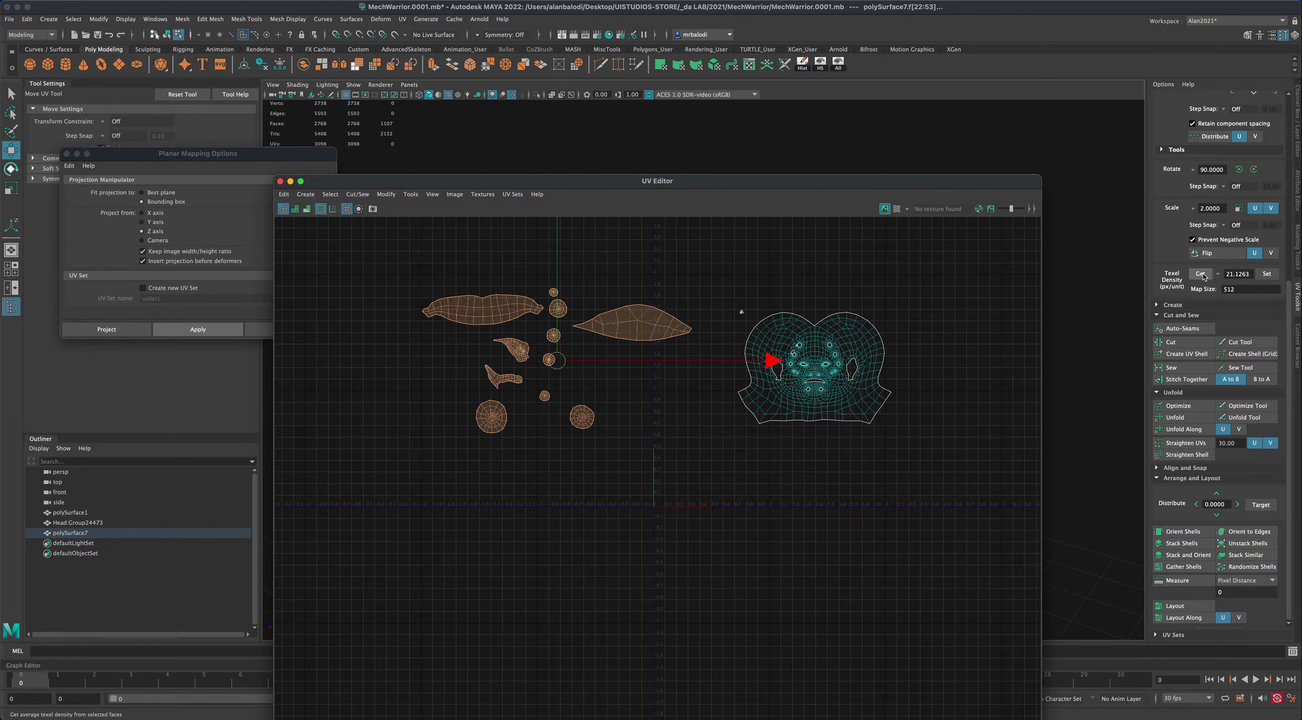
{"action": "left_click", "coordinate": [1267, 274]}
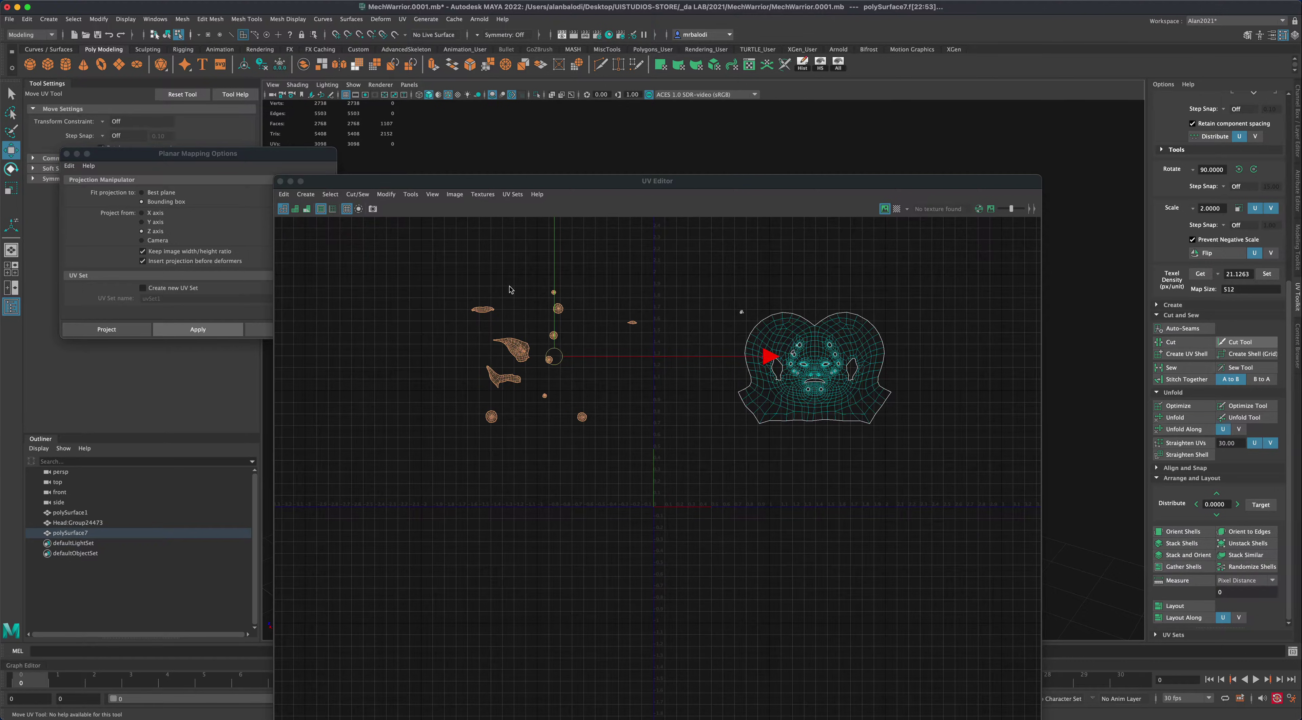
{"action": "left_click", "coordinate": [680, 455]}
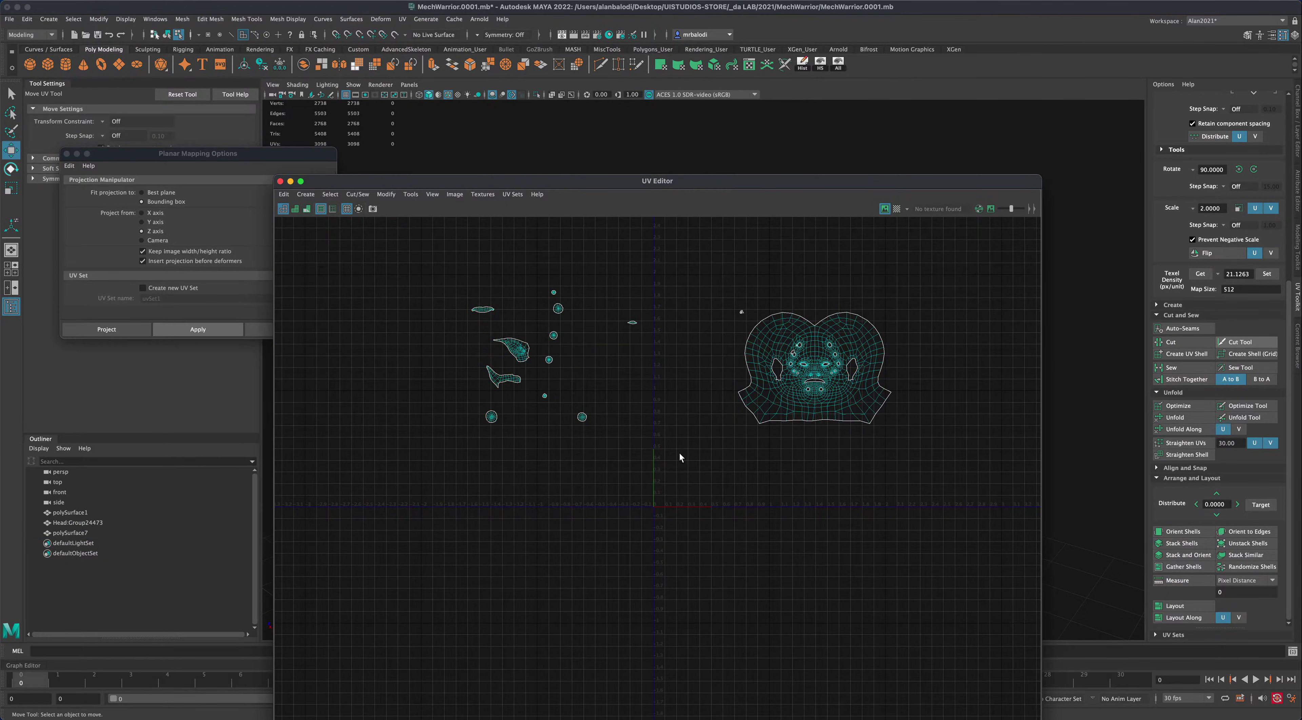
- Apply the checker map to the mesh and uncover the head in the 3D view for inspection
{"action": "left_click", "coordinate": [898, 208]}
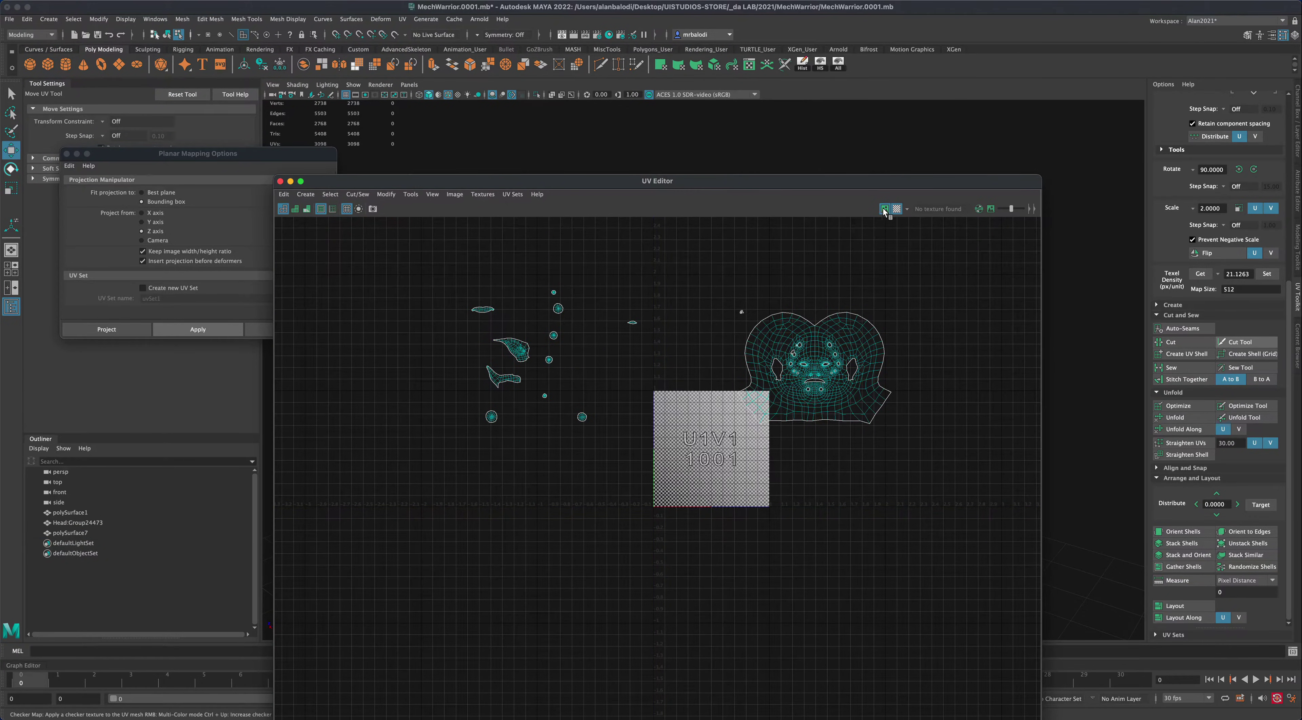
{"action": "left_click_drag", "start_coordinate": [736, 180], "coordinate": [740, 514]}
{"action": "left_click_drag", "start_coordinate": [740, 446], "coordinate": [765, 441], "text": "alt"}
{"action": "key", "text": "a"}
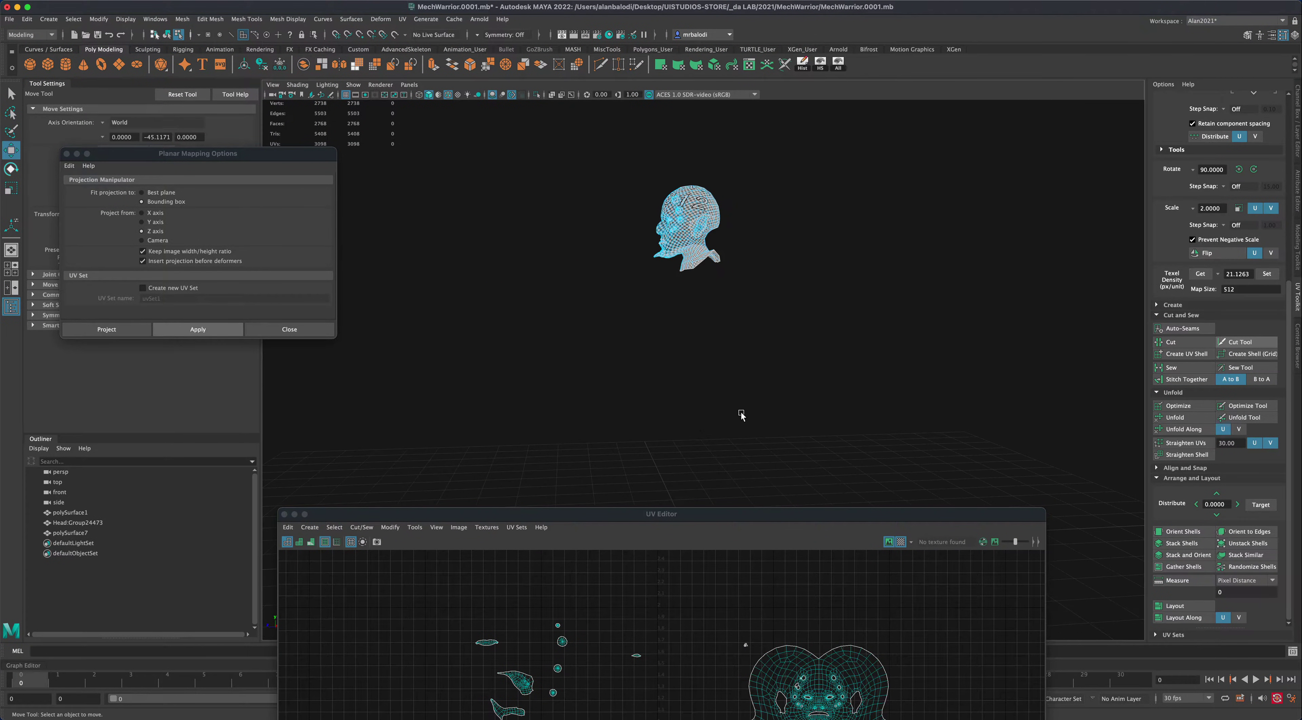
- Examine the checker pattern on the head from the front, sides and underneath for stretching and uneven density
{"action": "scroll", "coordinate": [785, 330], "scroll_direction": "up", "scroll_amount": 3}
{"action": "middle_click_drag", "start_coordinate": [798, 257], "coordinate": [796, 384], "text": "alt"}
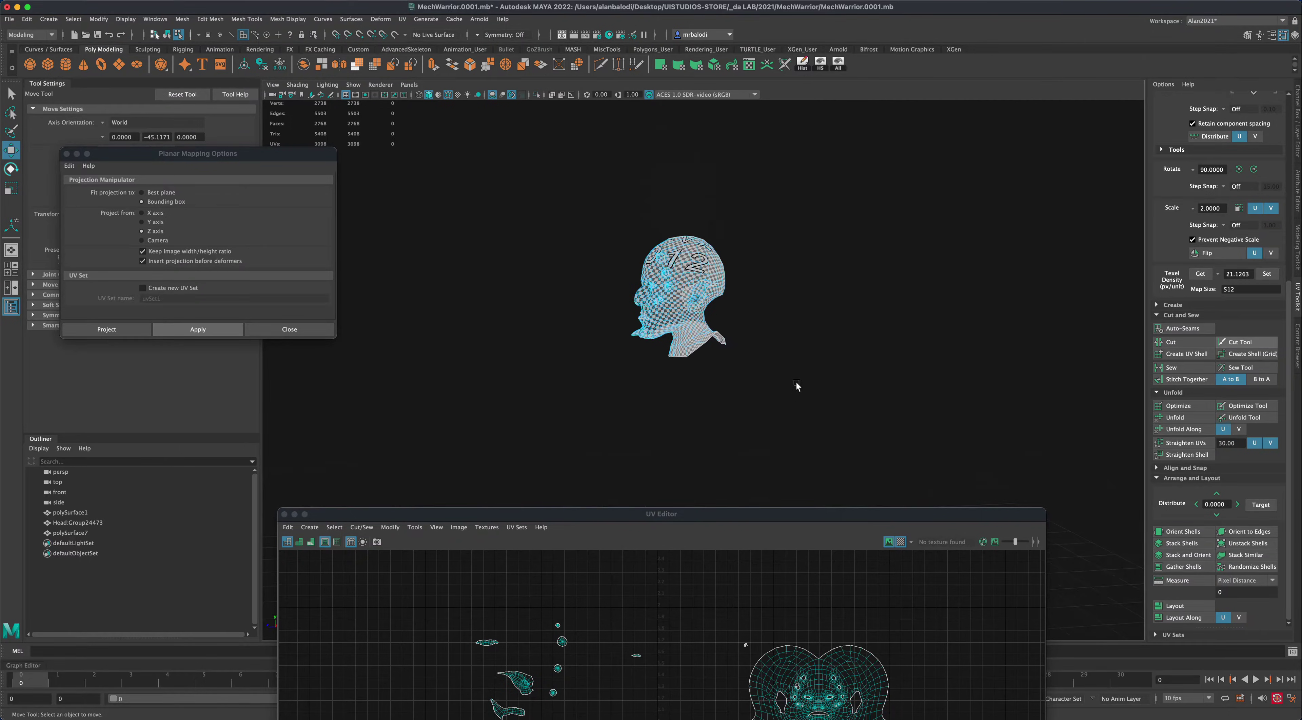
{"action": "scroll", "coordinate": [797, 379], "scroll_direction": "up", "scroll_amount": 5}
{"action": "middle_click_drag", "start_coordinate": [812, 322], "coordinate": [802, 391], "text": "alt"}
{"action": "left_click_drag", "start_coordinate": [802, 392], "coordinate": [685, 322], "text": "alt"}
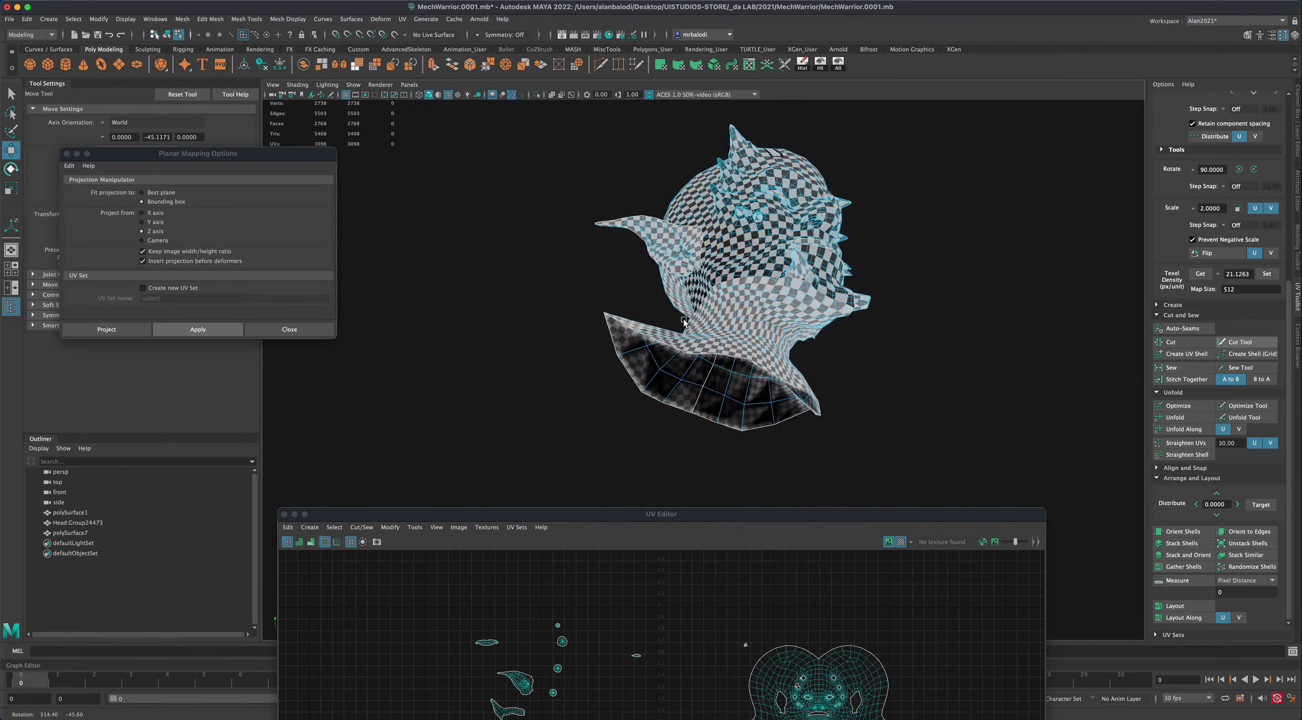
{"action": "left_click_drag", "start_coordinate": [884, 338], "coordinate": [916, 349], "text": "alt"}
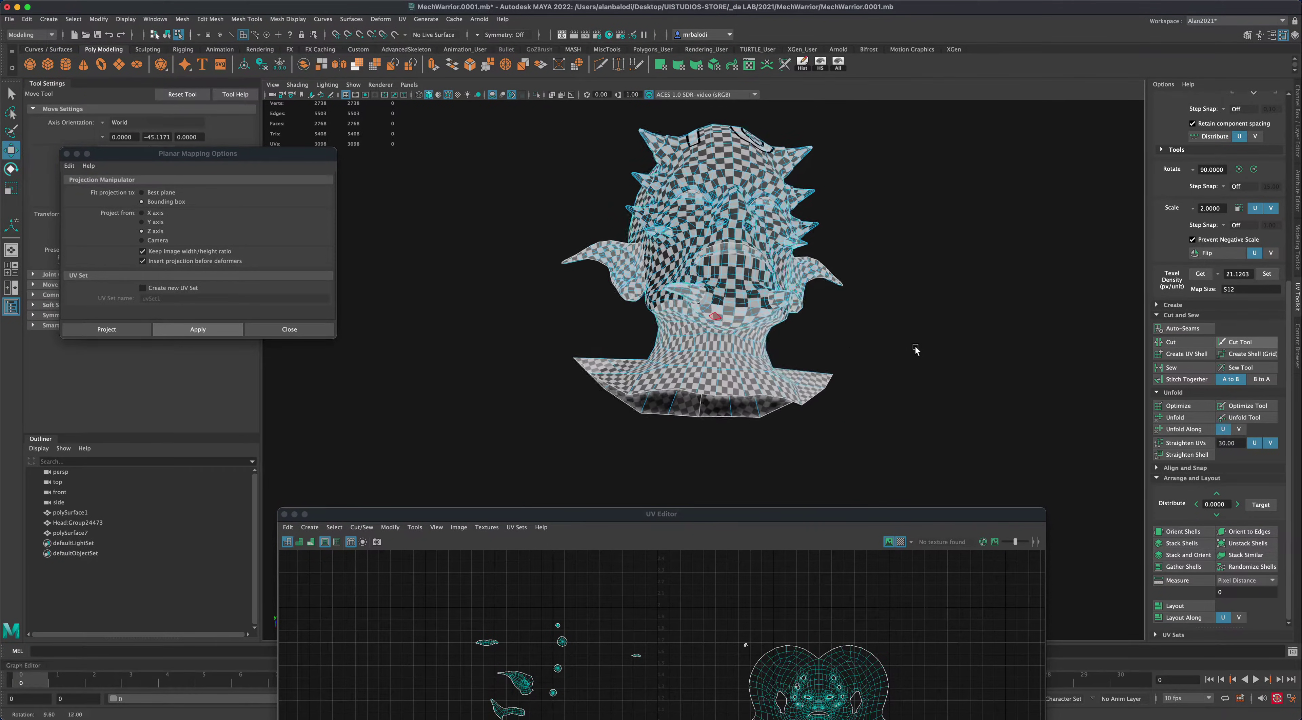
{"action": "left_click_drag", "start_coordinate": [900, 302], "coordinate": [892, 314], "text": "alt"}
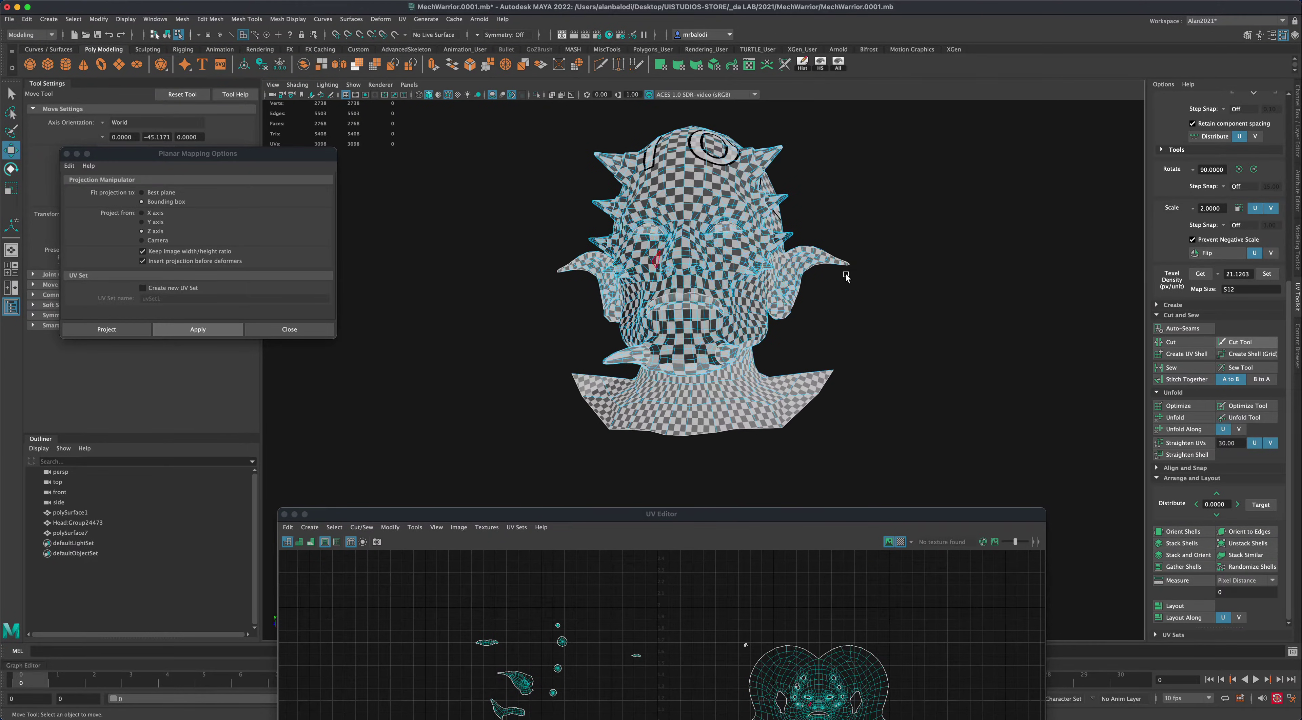
{"action": "left_click_drag", "start_coordinate": [847, 278], "coordinate": [891, 313], "text": "alt"}
{"action": "left_click_drag", "start_coordinate": [861, 264], "coordinate": [835, 344], "text": "alt"}
{"action": "left_click_drag", "start_coordinate": [660, 349], "coordinate": [749, 348], "text": "alt"}
{"action": "left_click_drag", "start_coordinate": [792, 310], "coordinate": [867, 341], "text": "alt"}
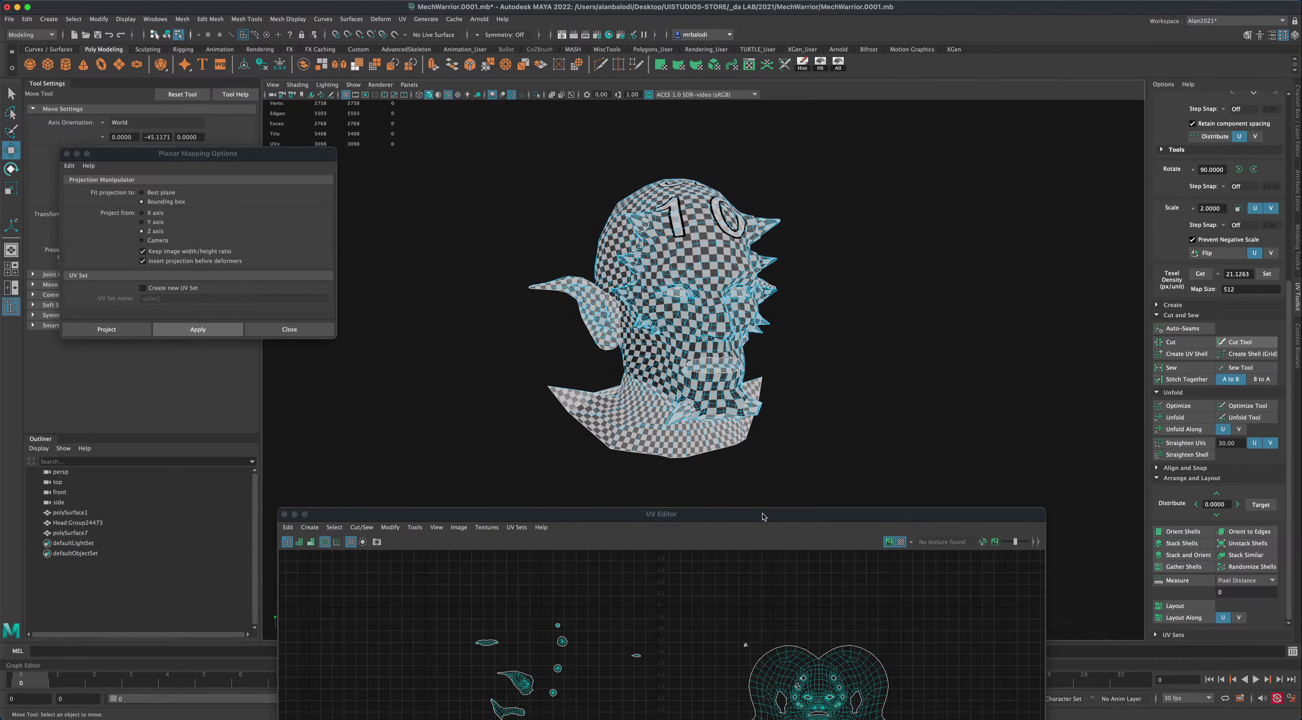
- Turn off the checker map and scale all the UV shells down together by roughly a third
{"action": "left_click_drag", "start_coordinate": [763, 516], "coordinate": [773, 255]}
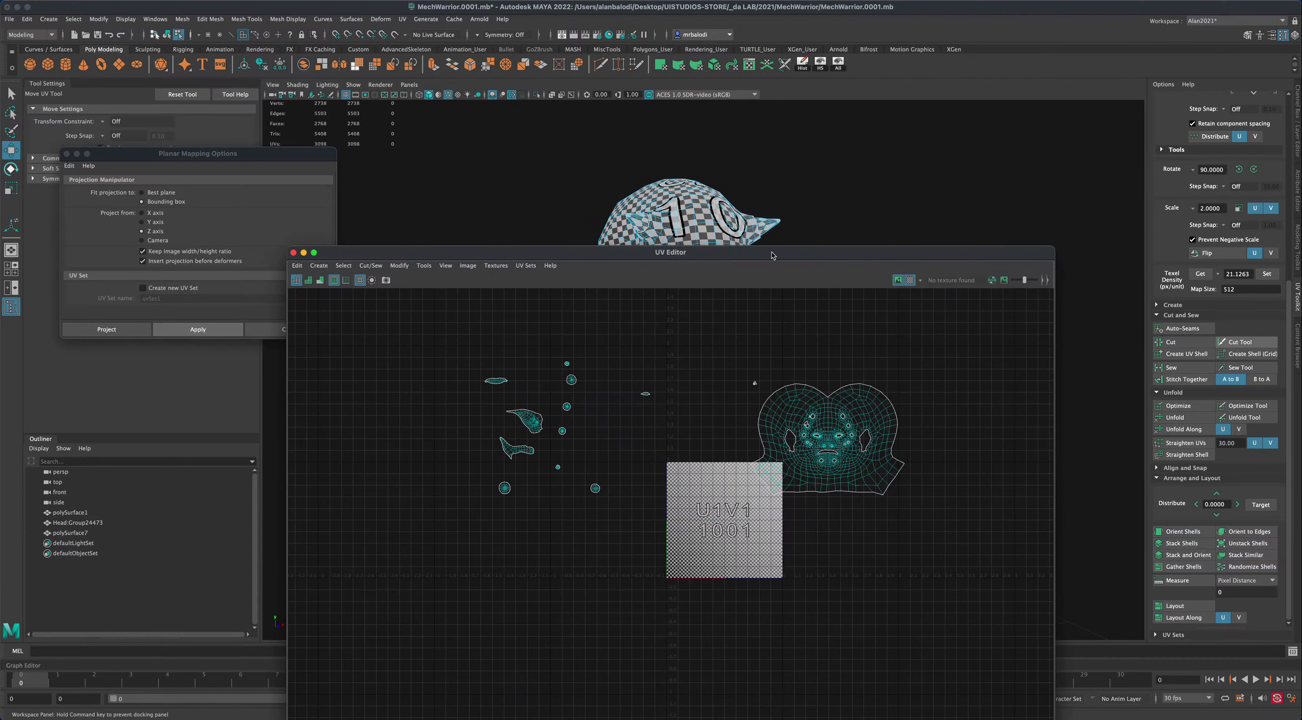
{"action": "left_click", "coordinate": [910, 280]}
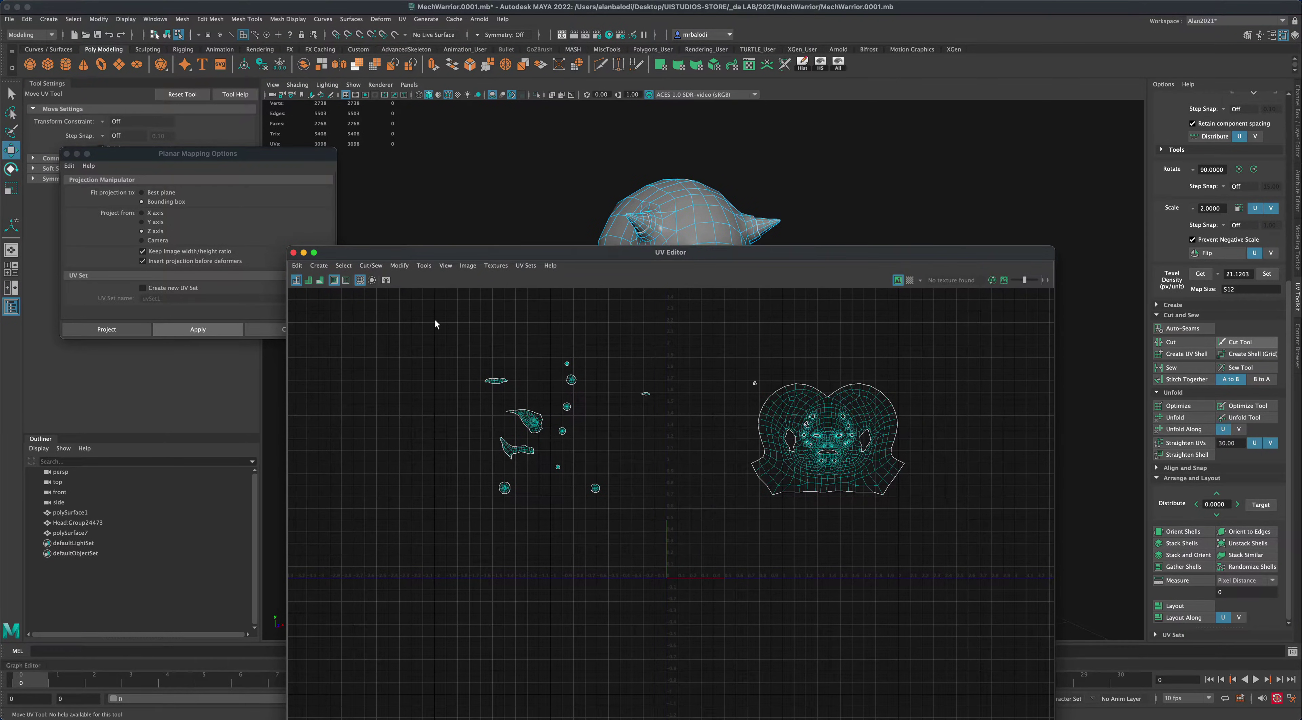
{"action": "left_click_drag", "start_coordinate": [437, 324], "coordinate": [920, 564]}
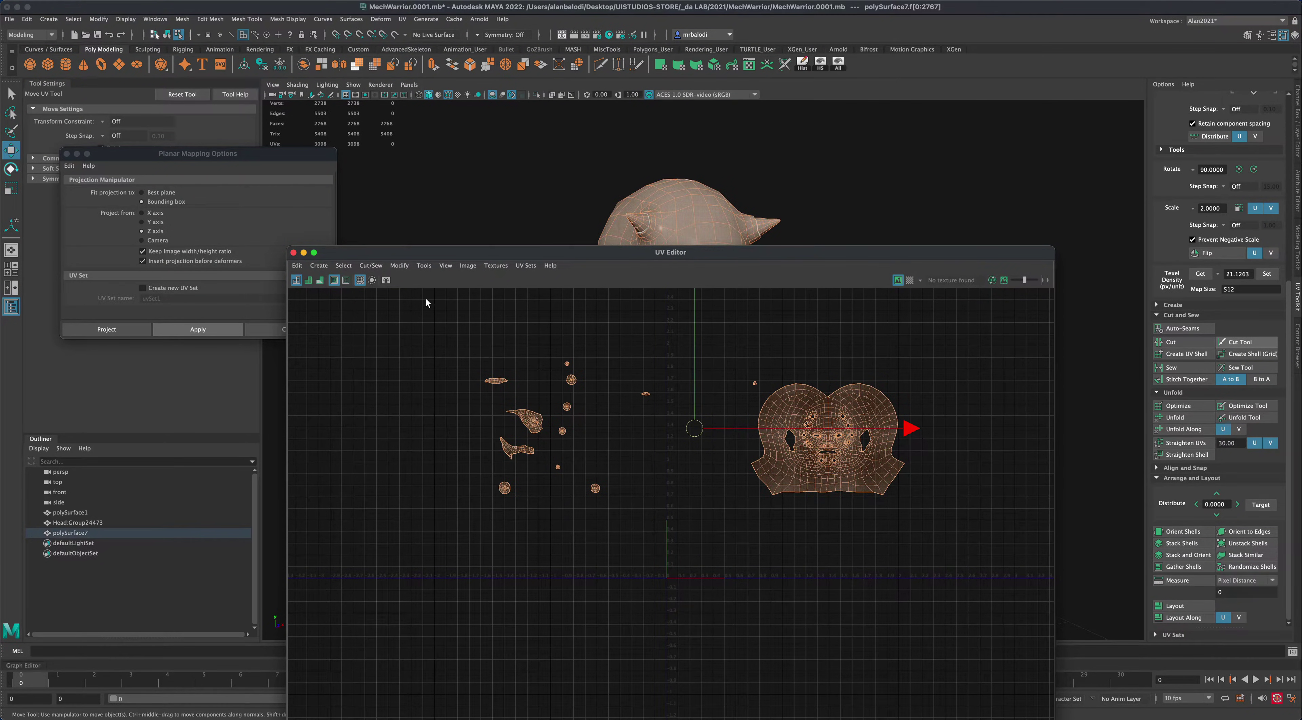
{"action": "middle_click_drag", "start_coordinate": [395, 345], "coordinate": [400, 344], "text": "alt"}
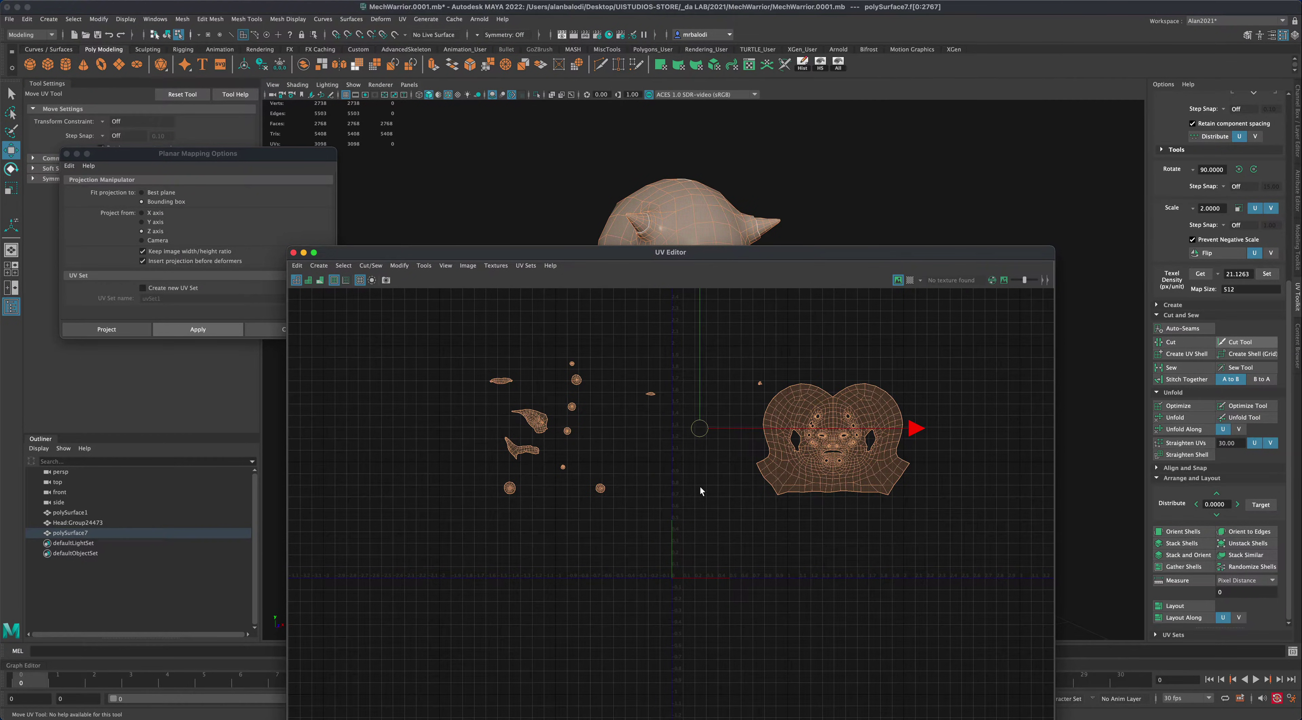
{"action": "key", "text": "r"}
{"action": "left_click_drag", "start_coordinate": [696, 437], "coordinate": [639, 459]}
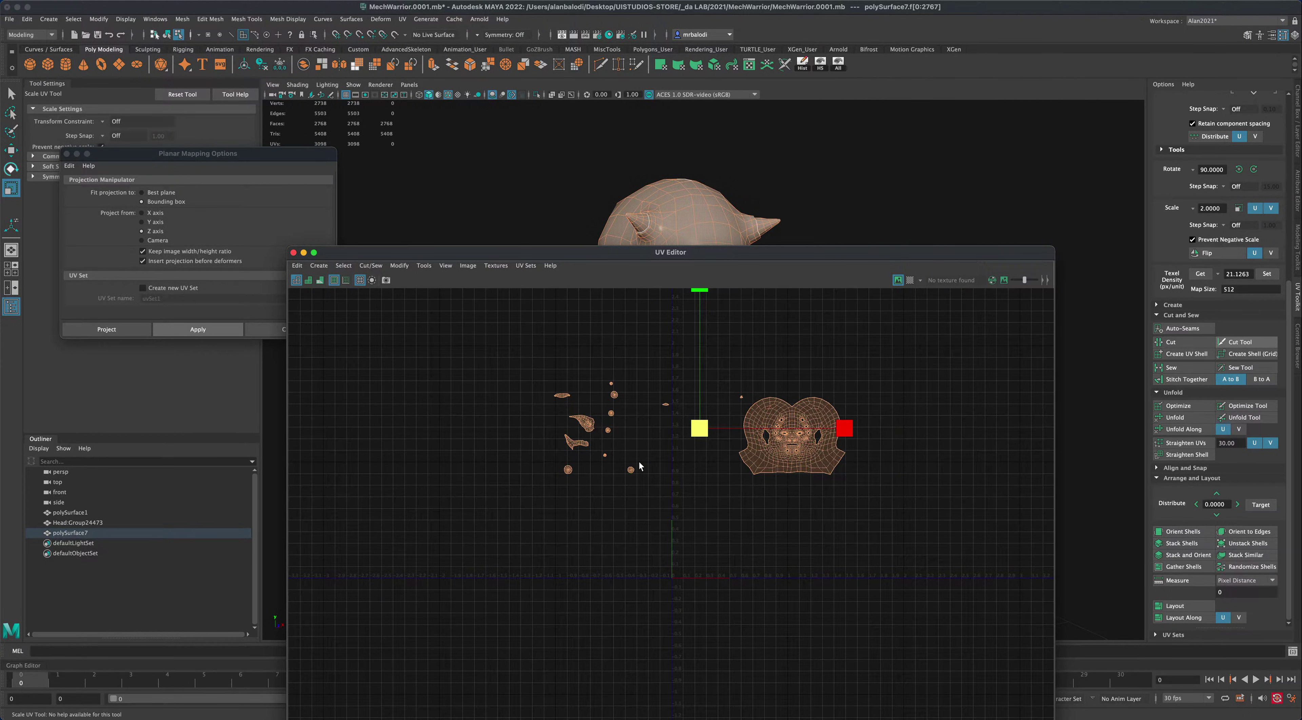
{"action": "left_click", "coordinate": [711, 516]}
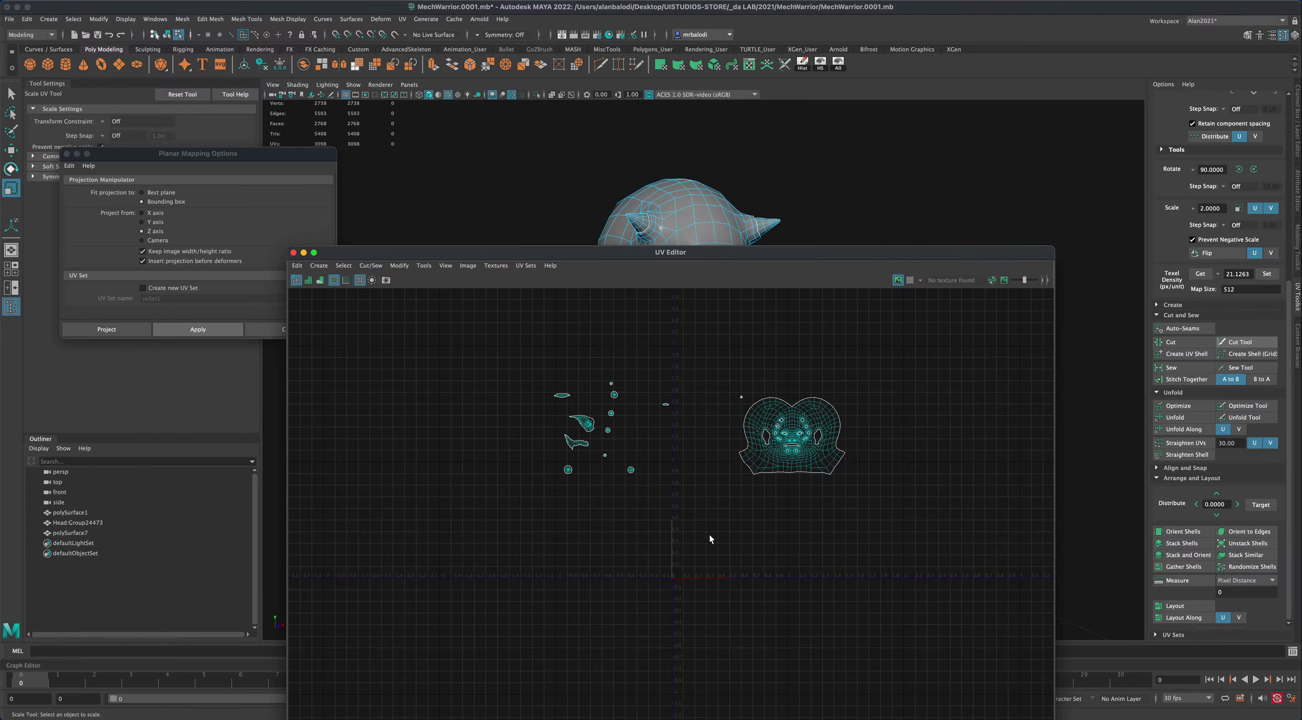
- Move the whole head shell down over the 0–1 UV tile, just above the horizontal axis
{"action": "scroll", "coordinate": [710, 535], "scroll_direction": "up", "scroll_amount": 2}
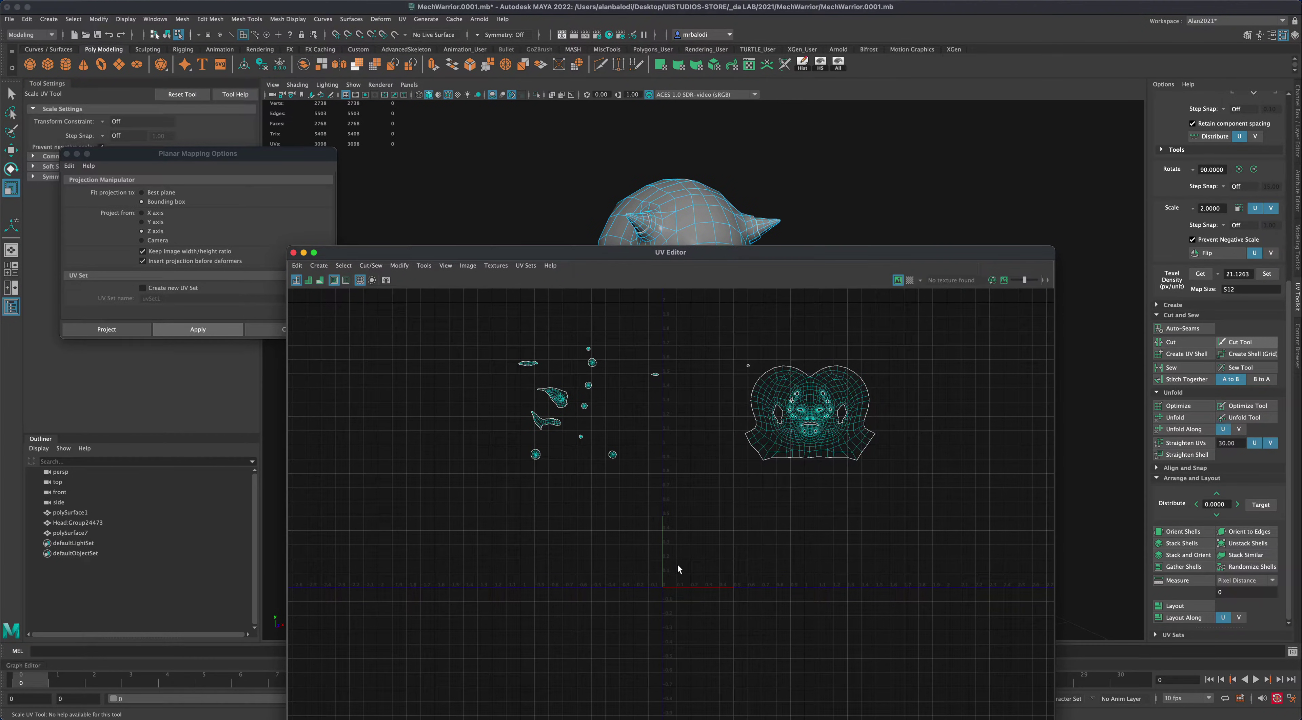
{"action": "double_click", "coordinate": [846, 401]}
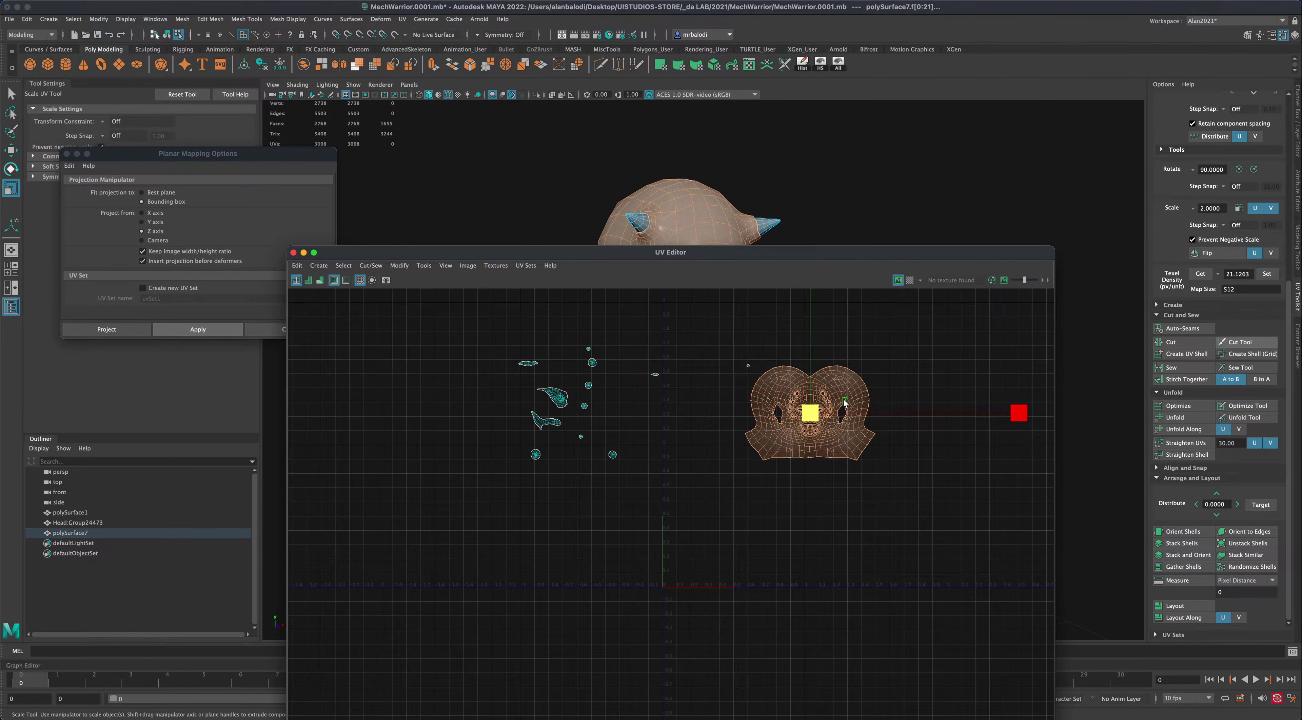
{"action": "key", "text": "w"}
{"action": "left_click_drag", "start_coordinate": [810, 413], "coordinate": [736, 514]}
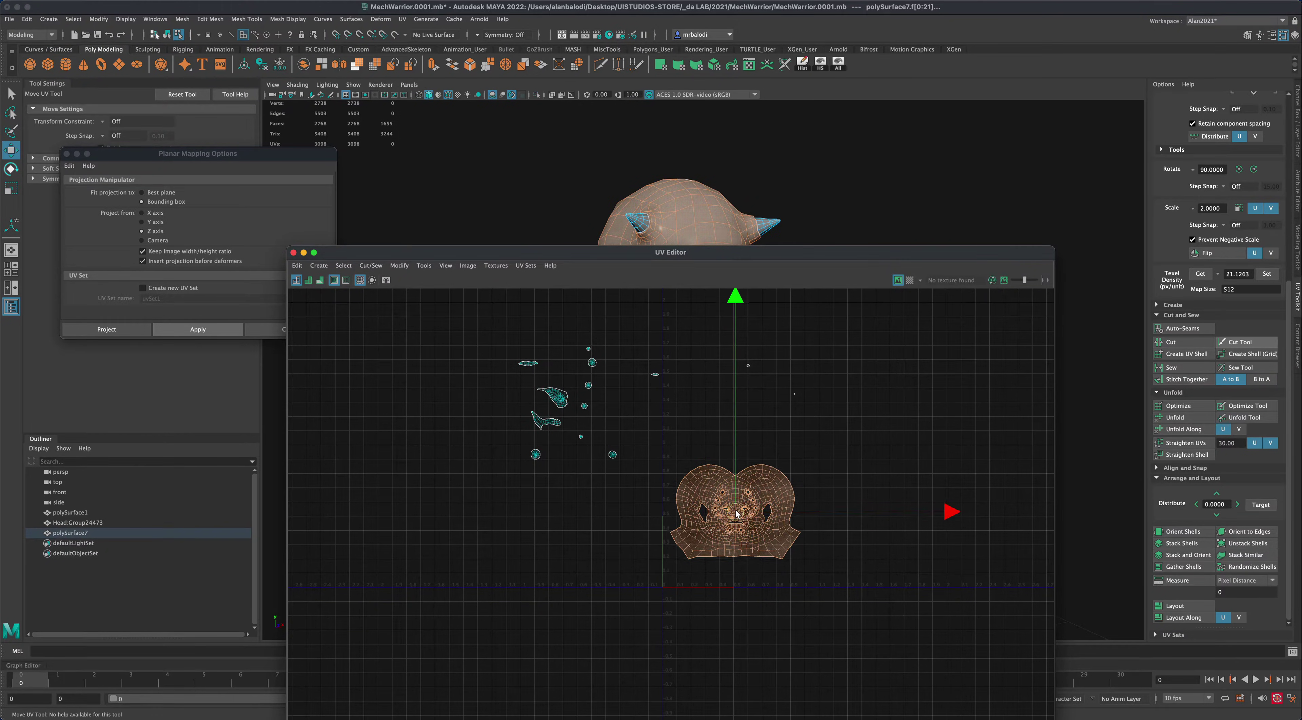
{"action": "scroll", "coordinate": [754, 589], "scroll_direction": "up", "scroll_amount": 2}
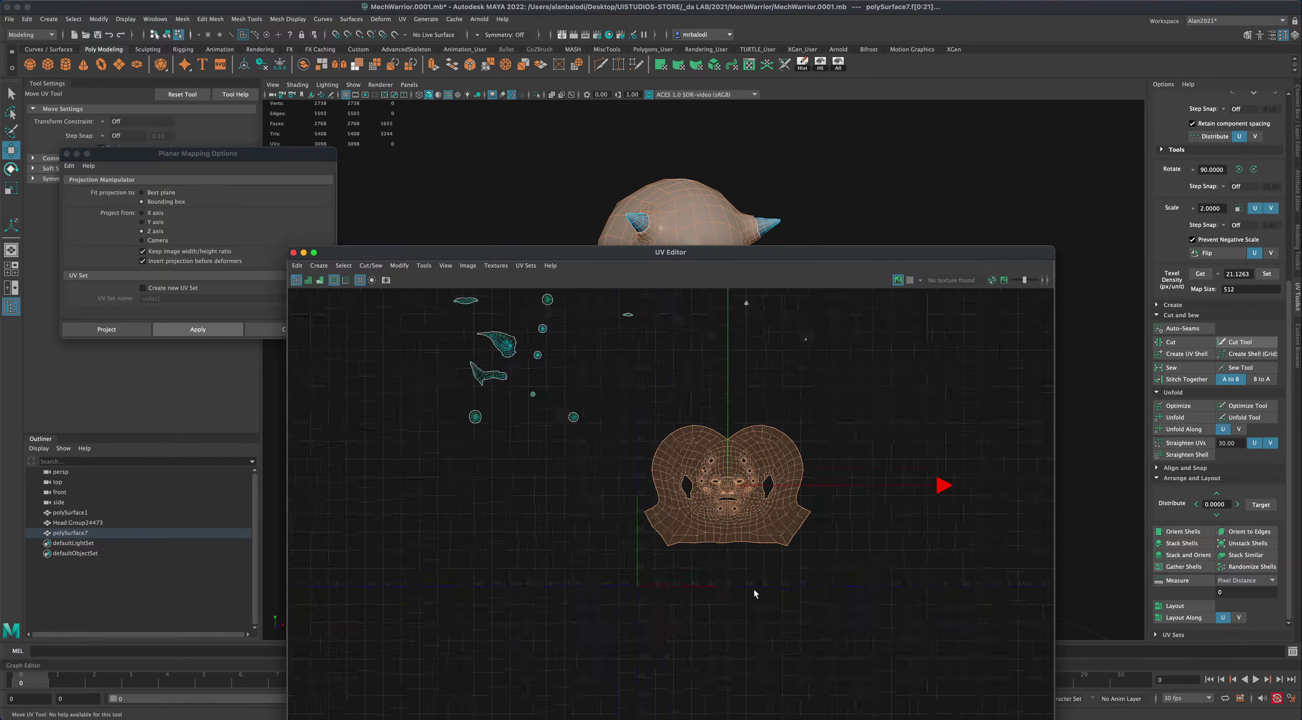
{"action": "scroll", "coordinate": [754, 591], "scroll_direction": "up", "scroll_amount": 1}
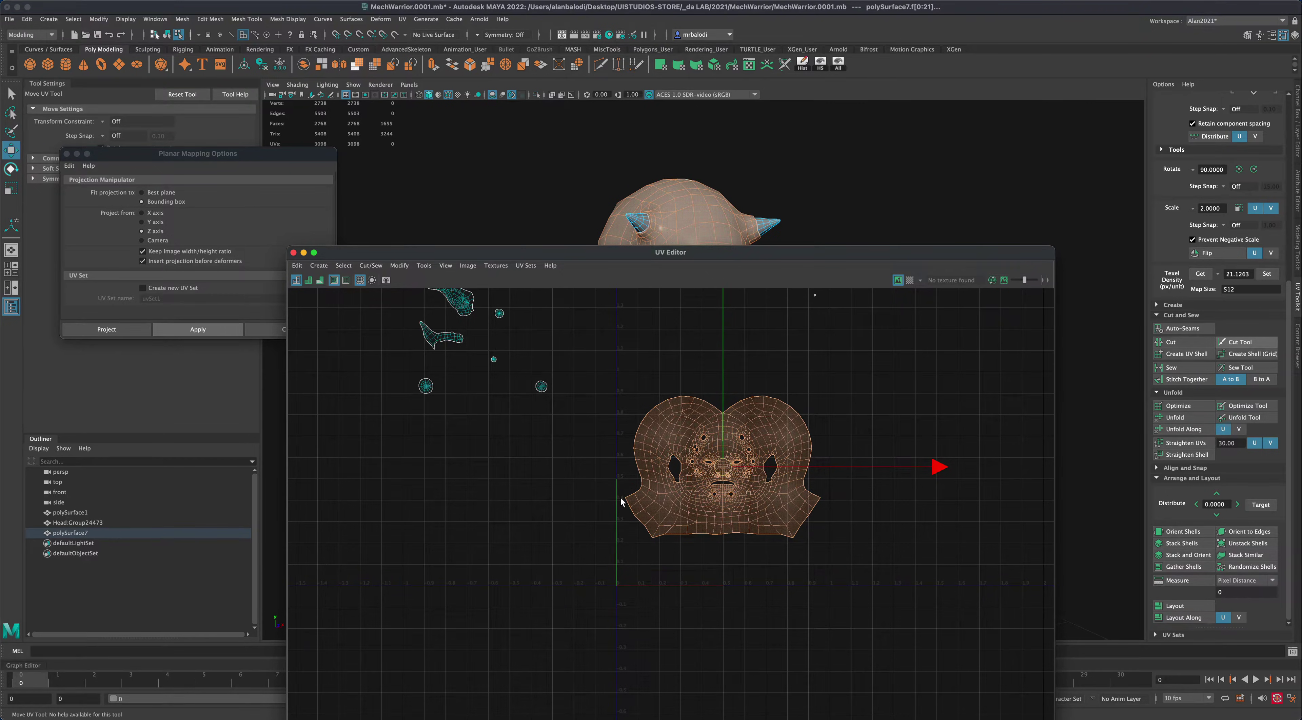
- Scale the head shell up slightly and place two round horn shells side by side beneath its lower-left edge
{"action": "key", "text": "r"}
{"action": "left_click_drag", "start_coordinate": [723, 466], "coordinate": [739, 456]}
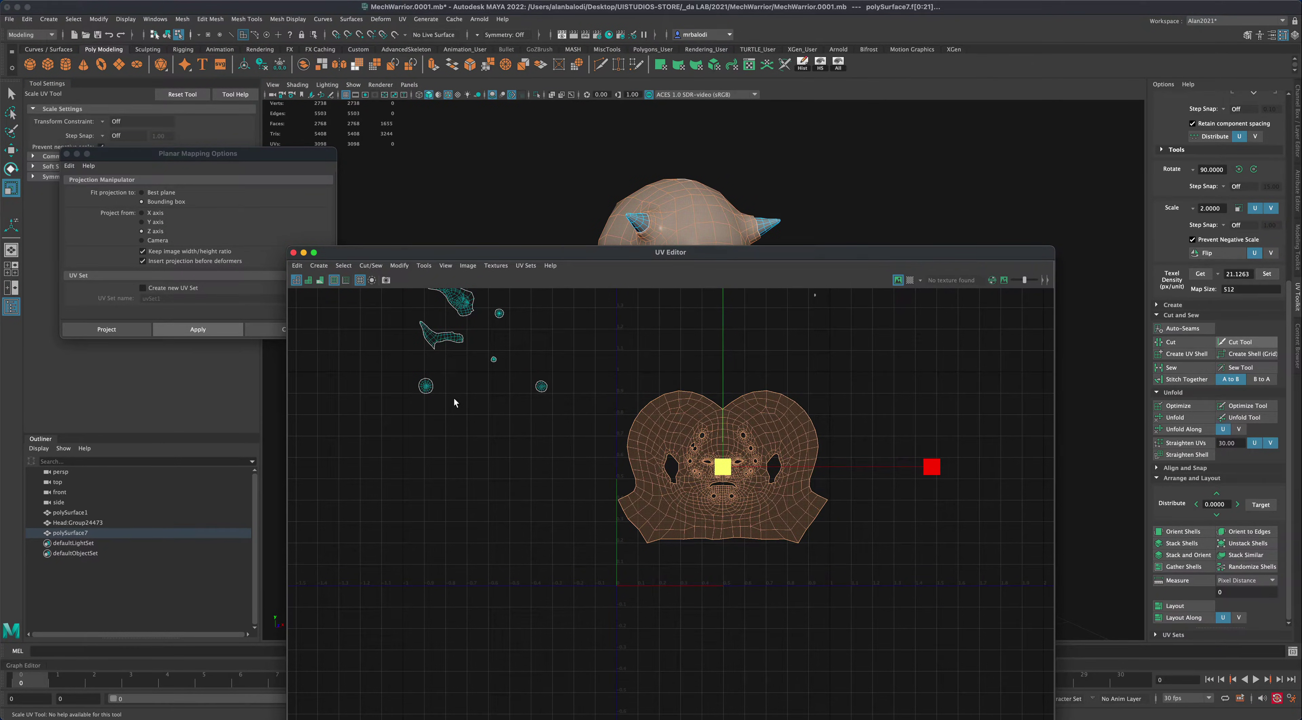
{"action": "left_click", "coordinate": [426, 386]}
{"action": "key", "text": "w"}
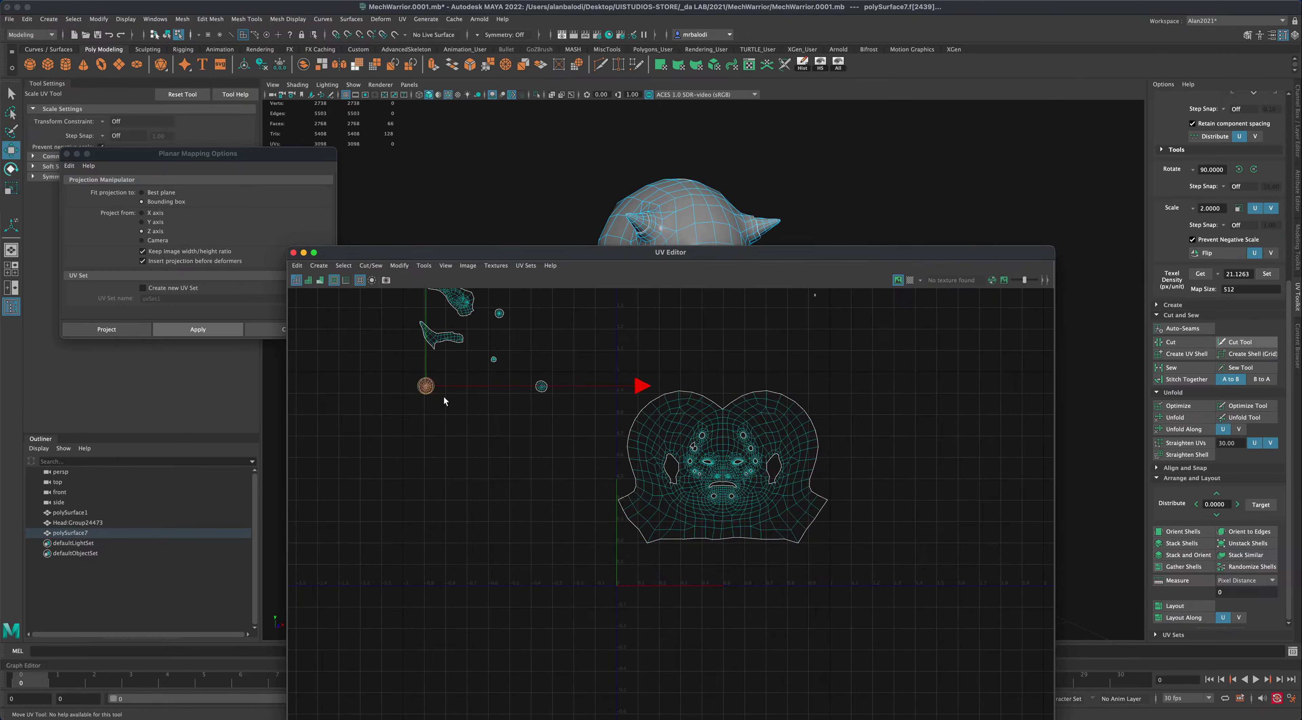
{"action": "left_click_drag", "start_coordinate": [435, 396], "coordinate": [636, 554]}
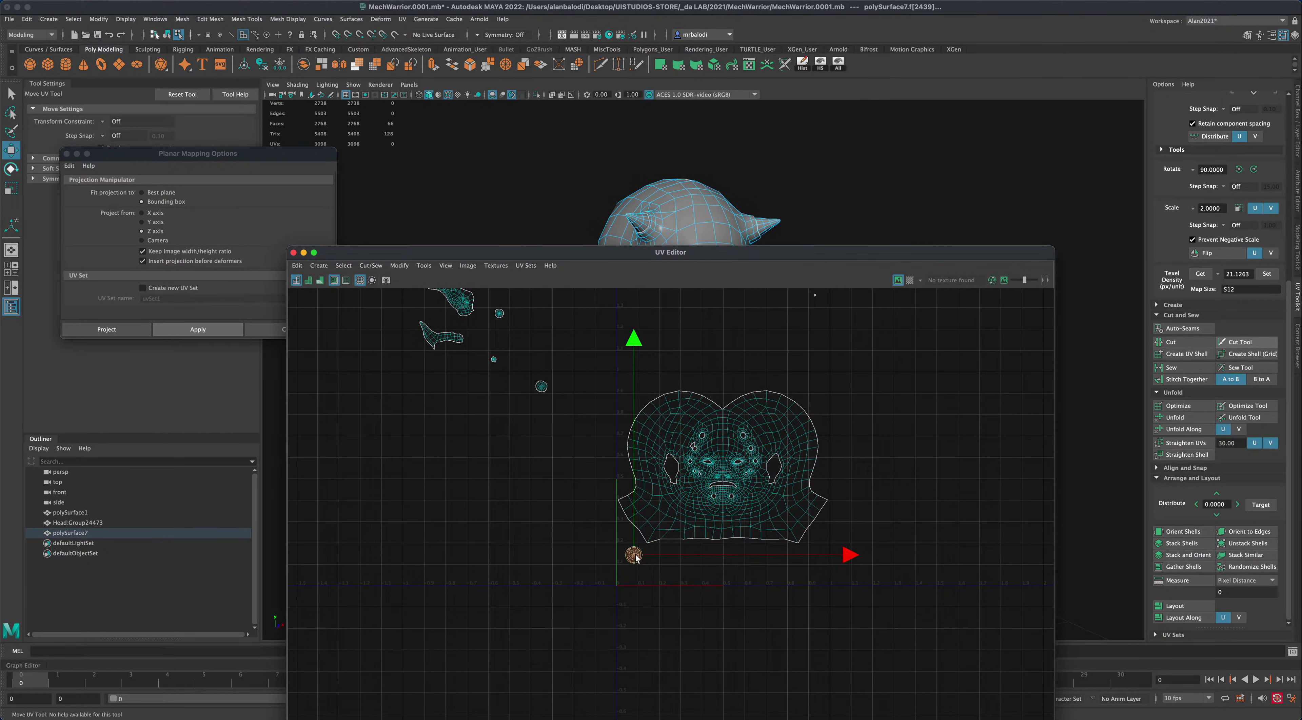
{"action": "left_click", "coordinate": [541, 386]}
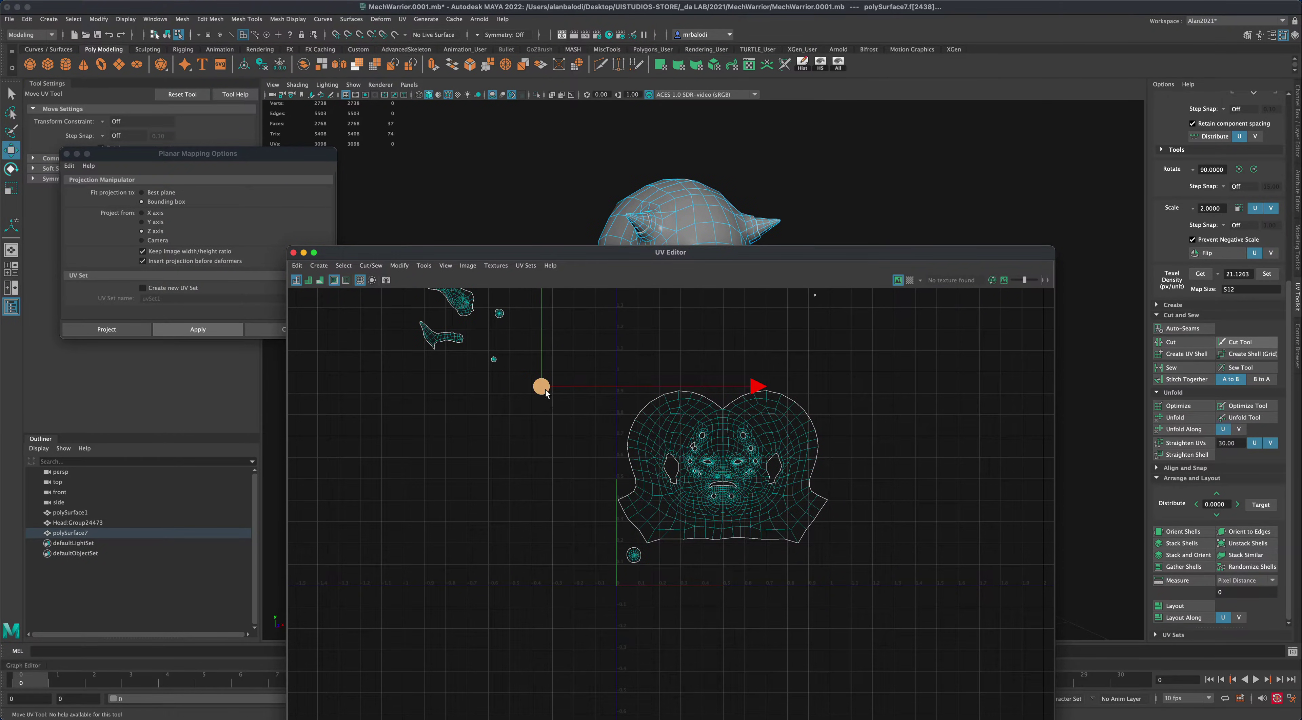
{"action": "left_click_drag", "start_coordinate": [551, 406], "coordinate": [657, 561]}
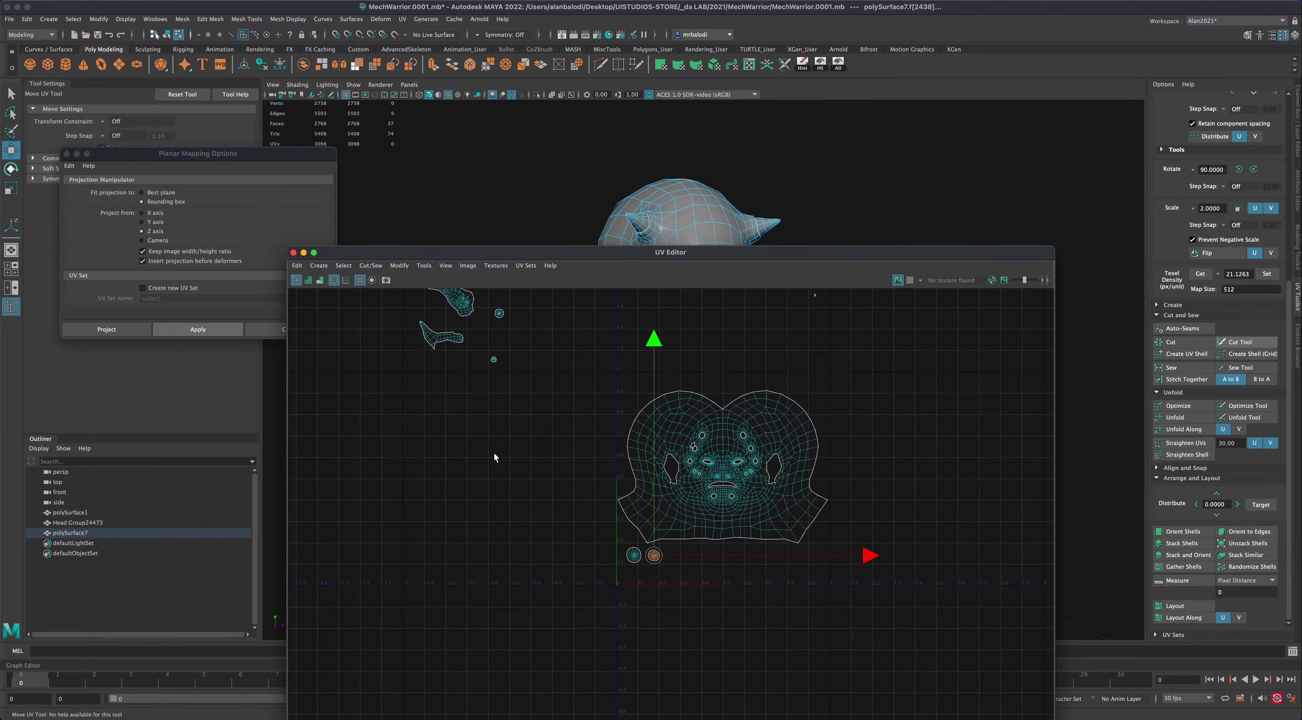
- Move a pair of round horn shells together into the empty corner beside the head shell's upper-right lobe
{"action": "middle_click_drag", "start_coordinate": [495, 457], "coordinate": [509, 504], "text": "alt"}
{"action": "middle_click_drag", "start_coordinate": [555, 428], "coordinate": [564, 496], "text": "alt"}
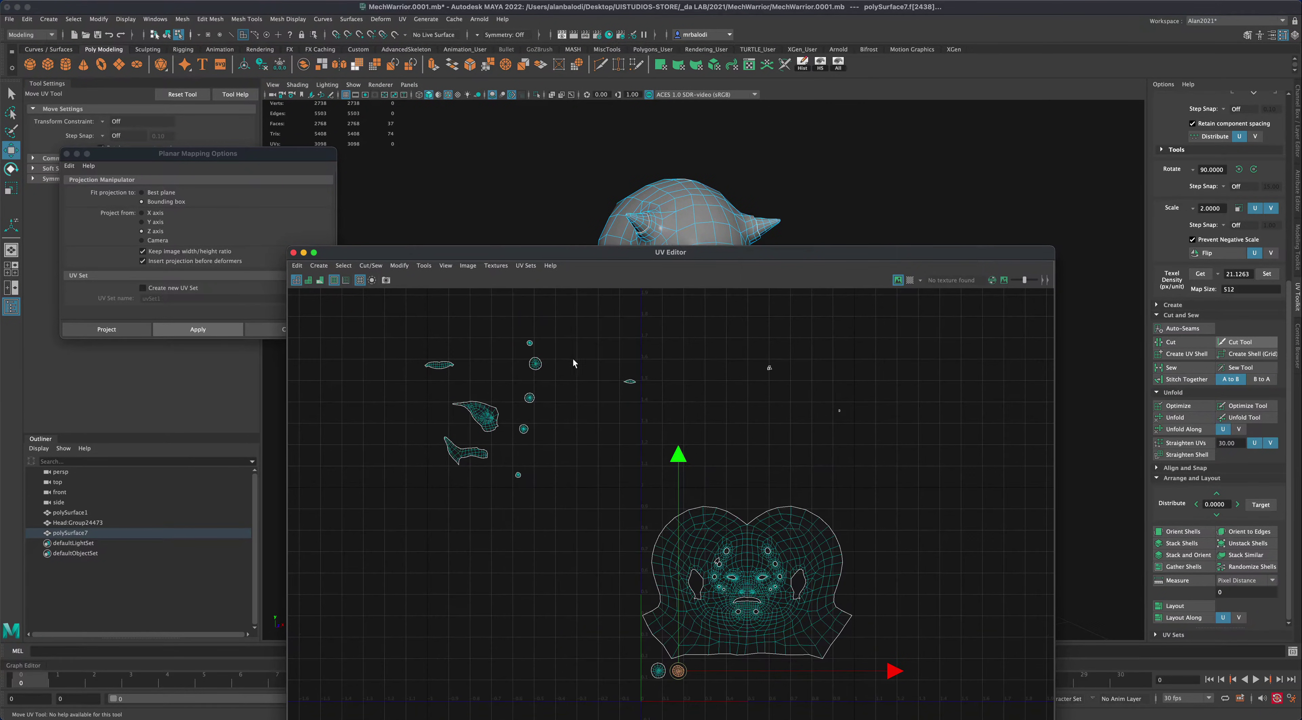
{"action": "left_click_drag", "start_coordinate": [531, 374], "coordinate": [836, 513]}
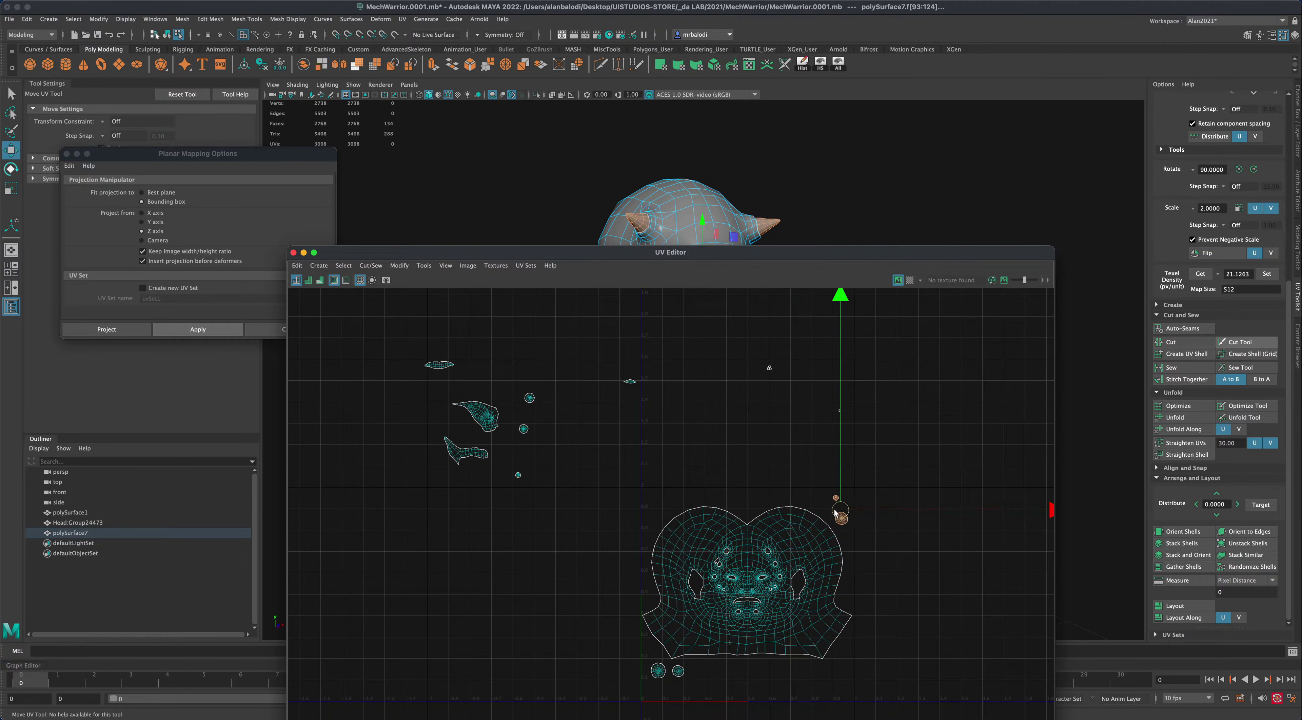
- Review the packing, shell transform and layout settings in the Layout UVs options without applying them
{"action": "left_click_drag", "start_coordinate": [512, 463], "coordinate": [540, 494]}
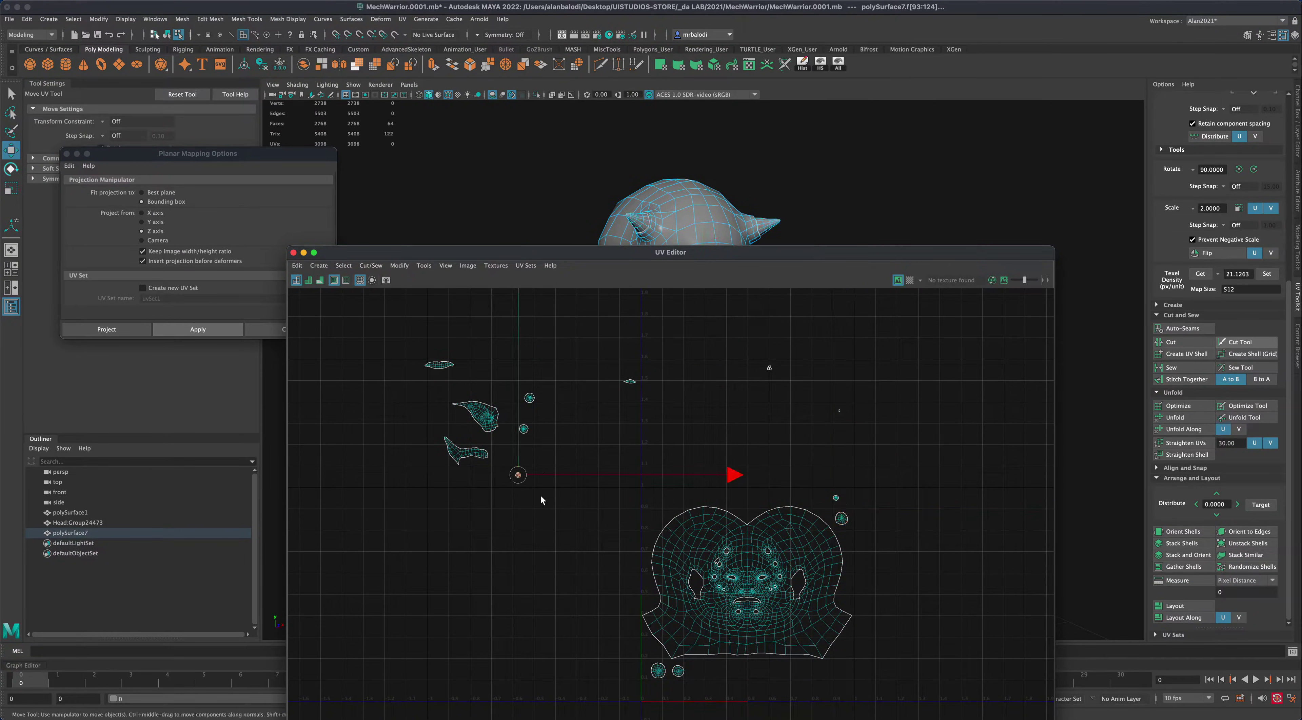
{"action": "left_click", "coordinate": [400, 265]}
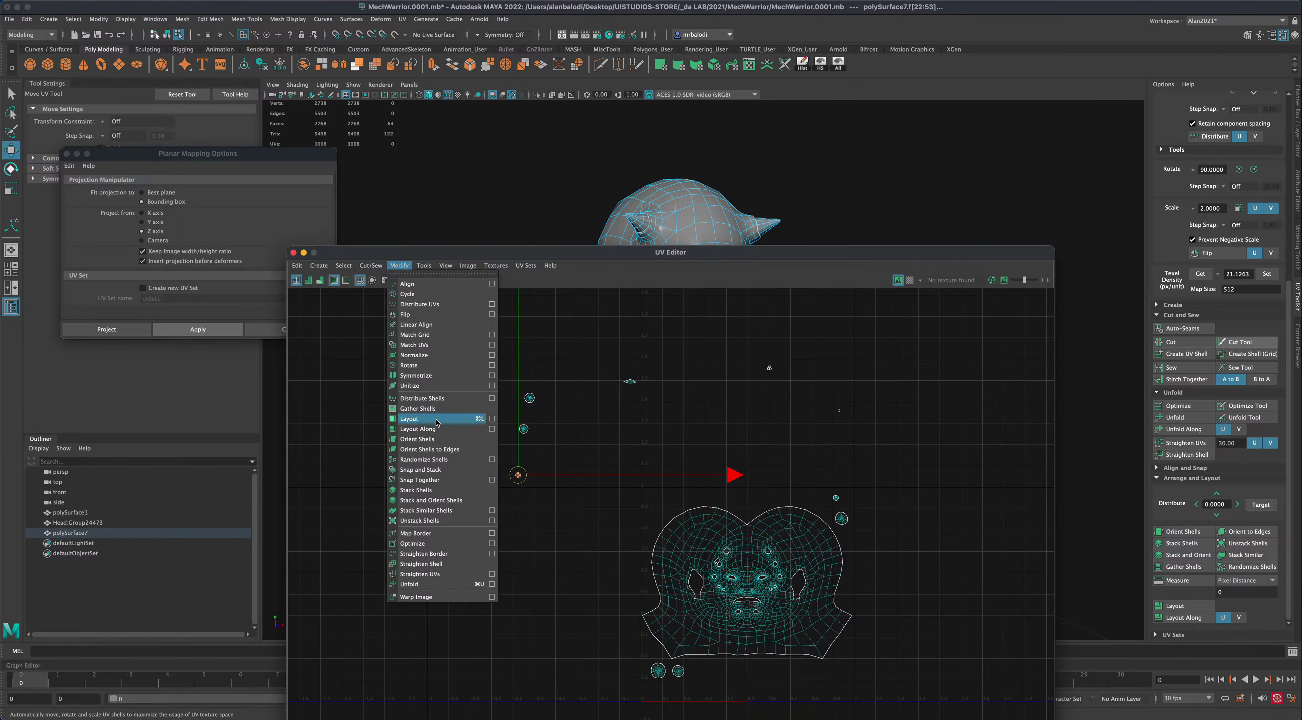
{"action": "left_click", "coordinate": [492, 419]}
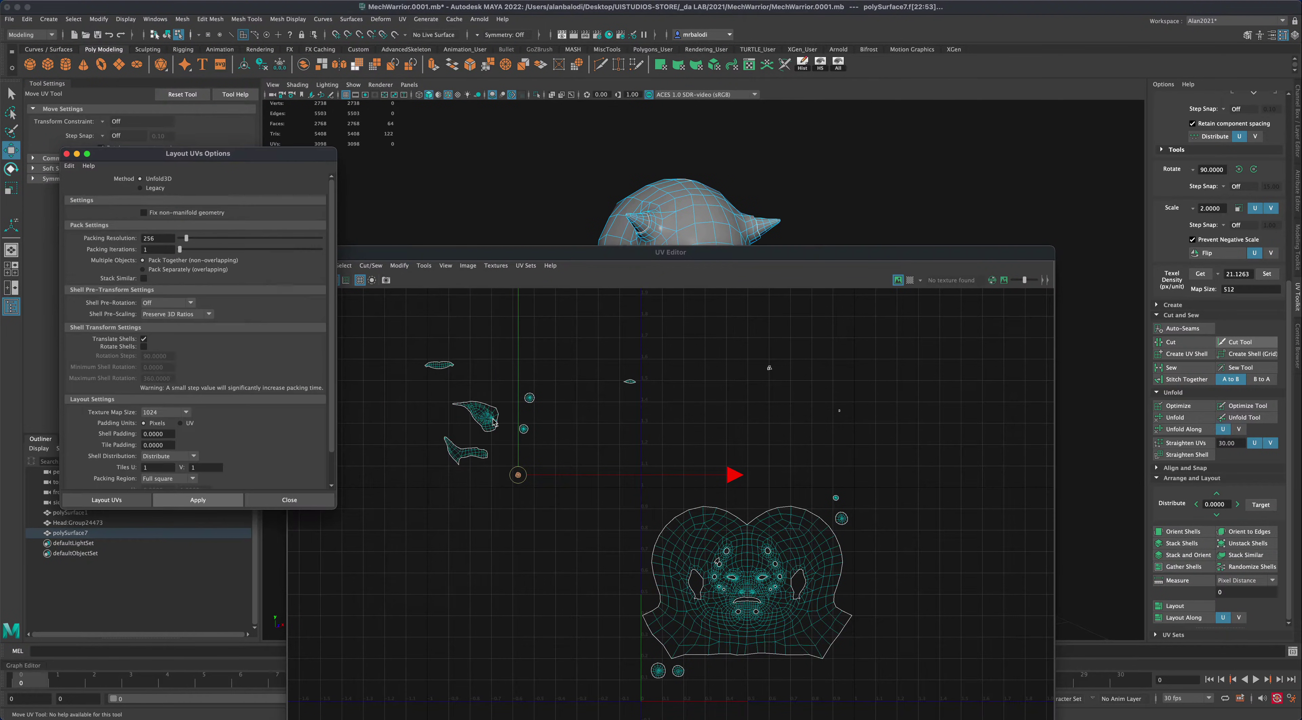
{"action": "left_click_drag", "start_coordinate": [273, 161], "coordinate": [311, 169]}
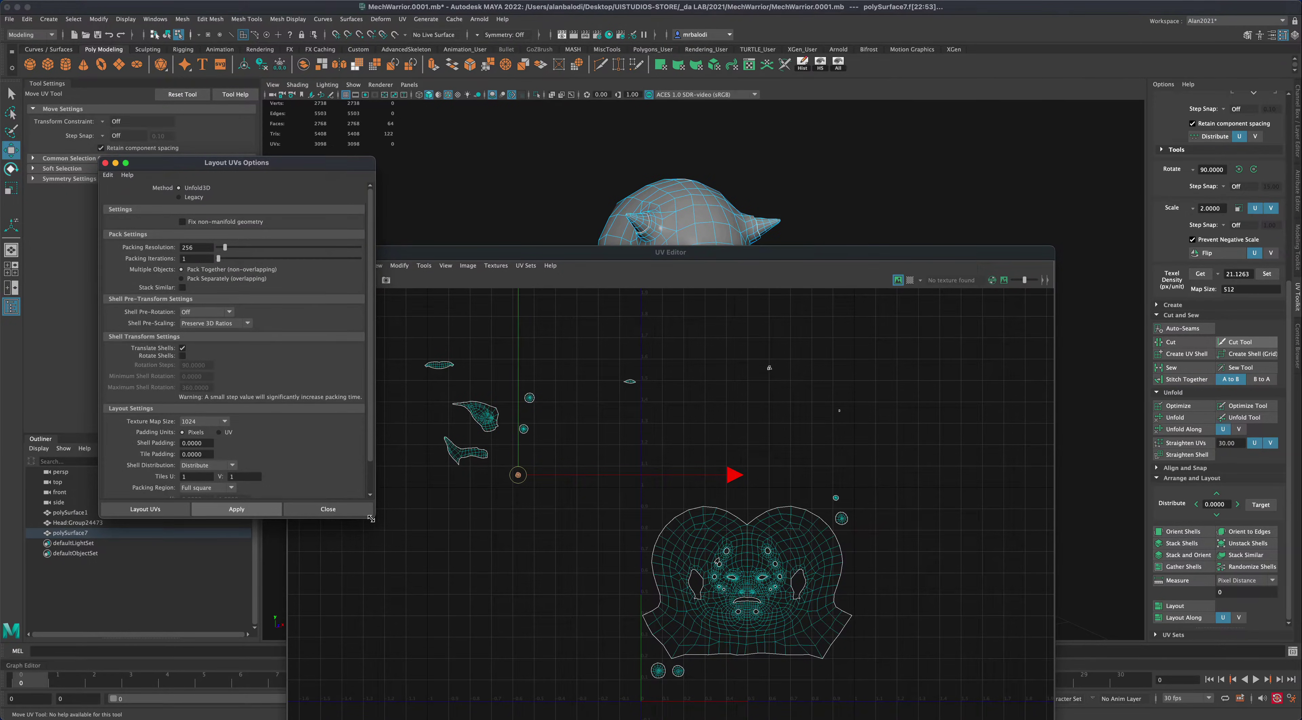
{"action": "left_click_drag", "start_coordinate": [375, 517], "coordinate": [381, 574]}
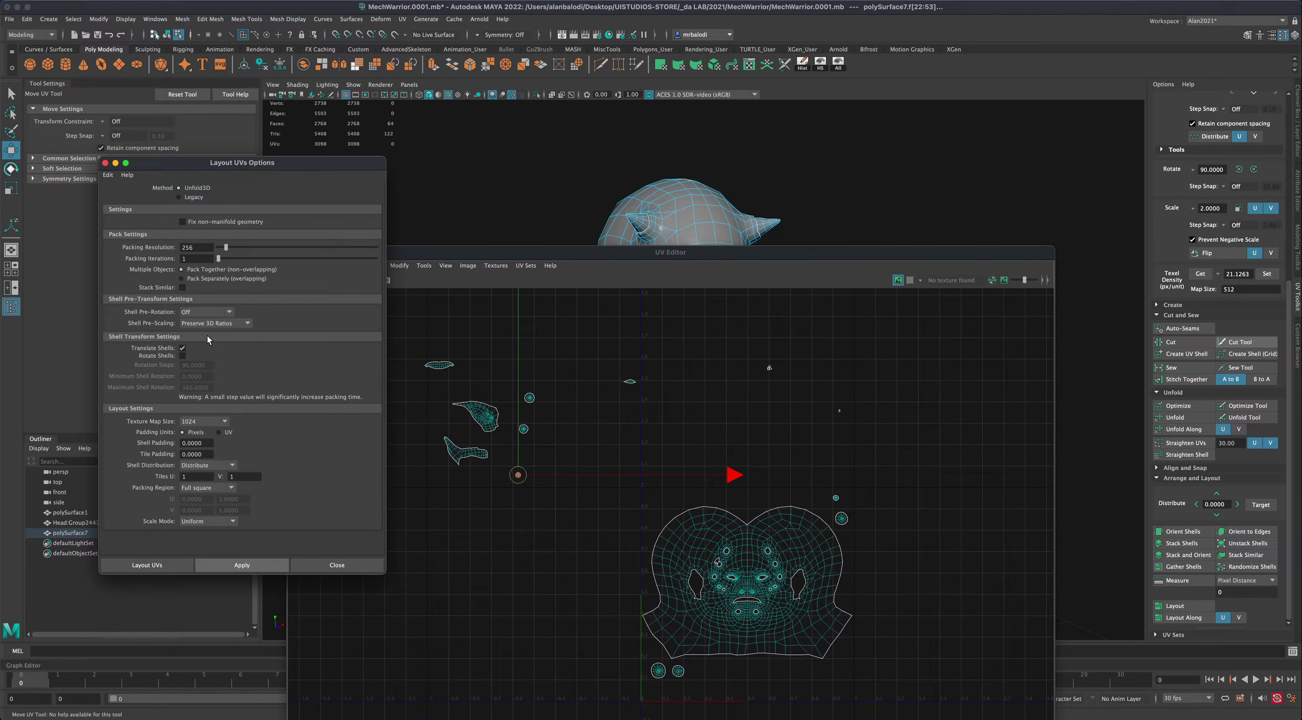
{"action": "left_click", "coordinate": [320, 564]}
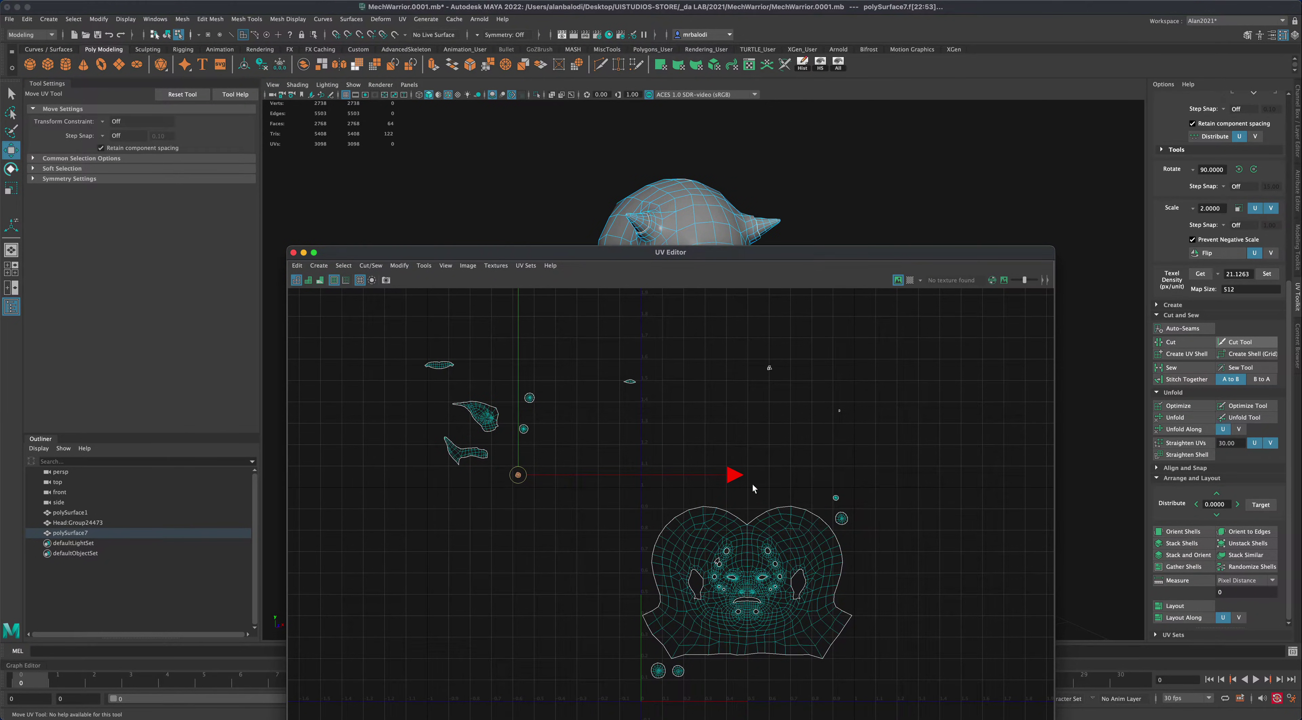
- Extend the row beneath the head shell with three more round horn shells and the small thin leaf-shaped shell
{"action": "left_click_drag", "start_coordinate": [698, 262], "coordinate": [692, 195]}
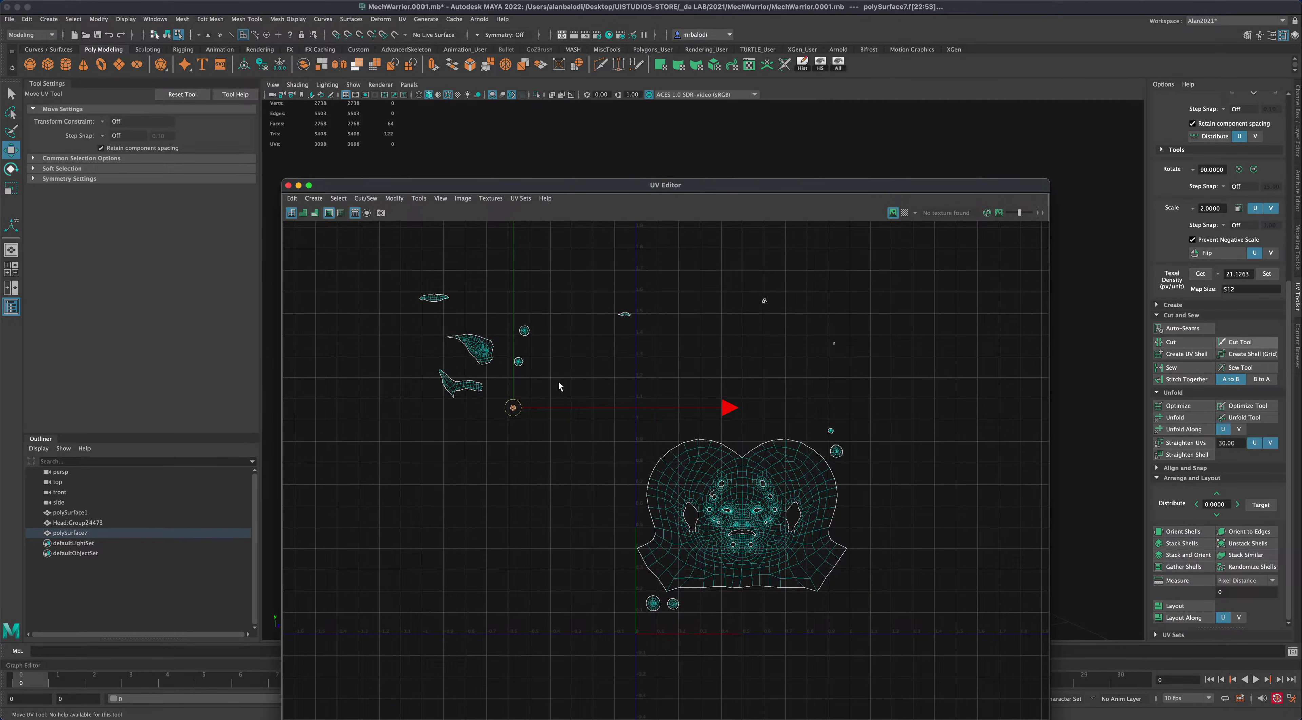
{"action": "left_click_drag", "start_coordinate": [513, 316], "coordinate": [541, 341]}
{"action": "left_click_drag", "start_coordinate": [513, 438], "coordinate": [691, 606]}
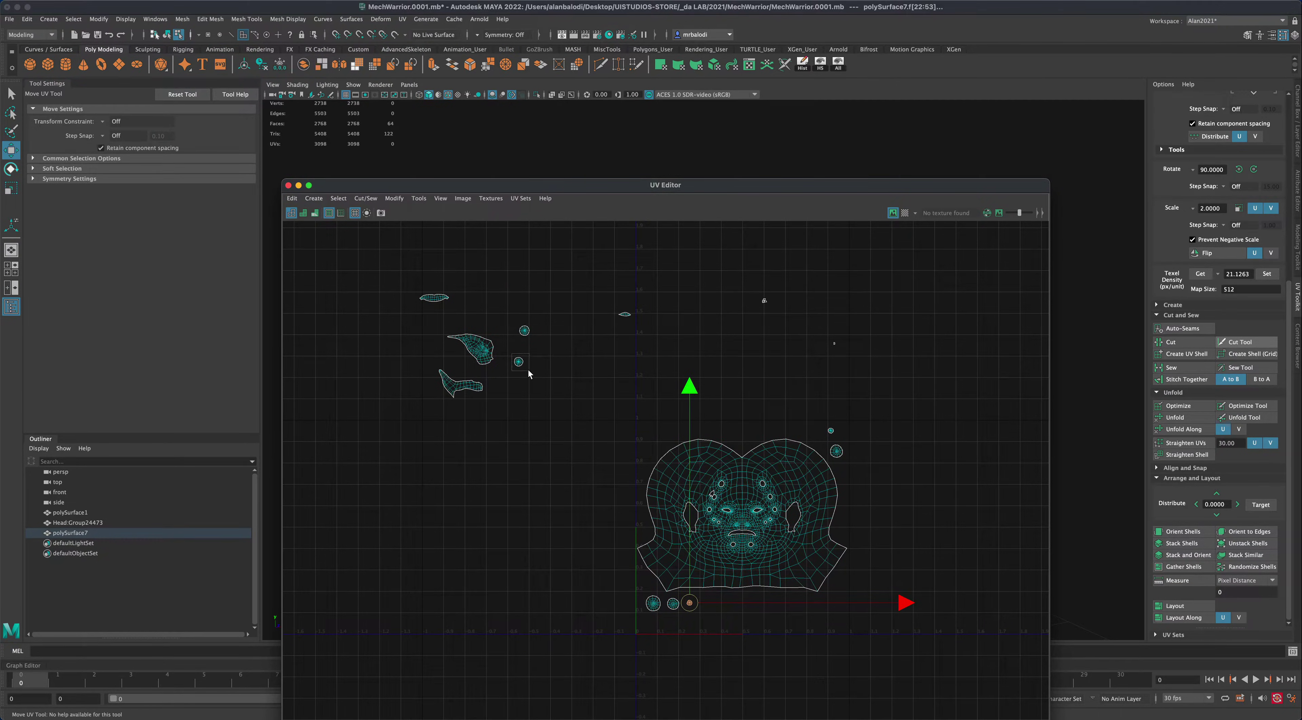
{"action": "left_click", "coordinate": [518, 360]}
{"action": "left_click_drag", "start_coordinate": [518, 360], "coordinate": [705, 605]}
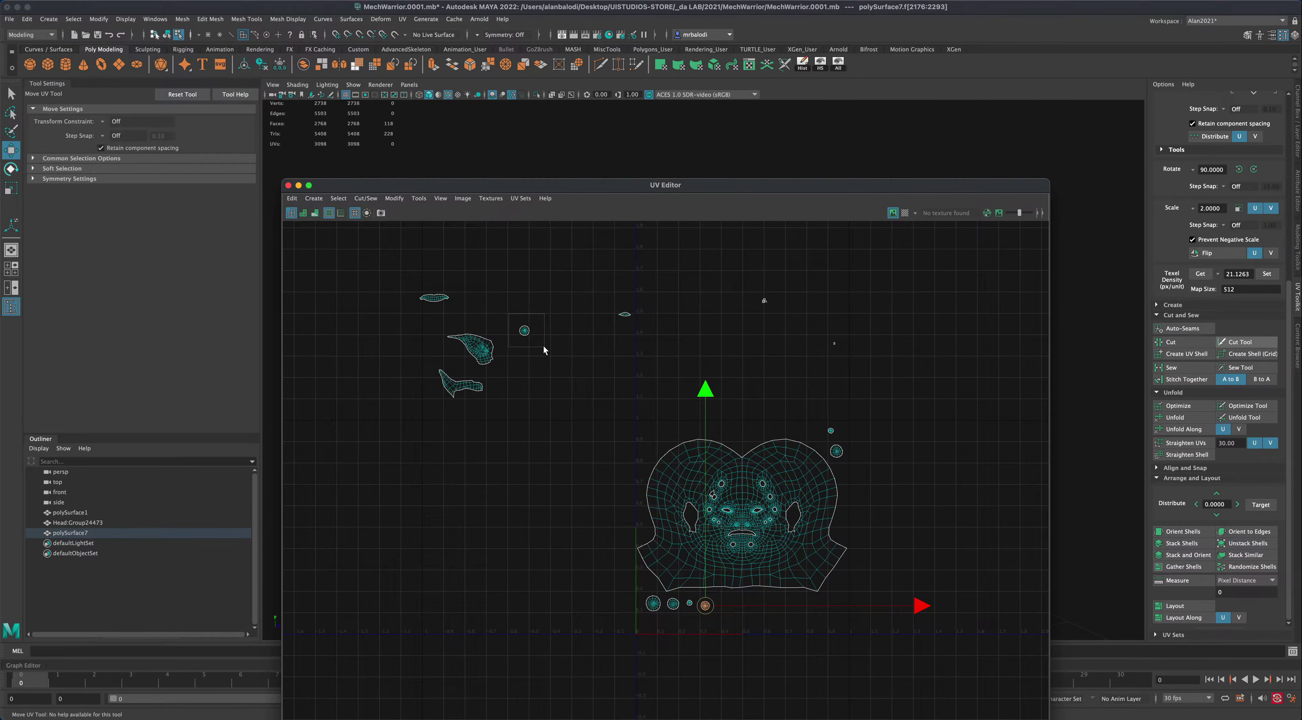
{"action": "left_click_drag", "start_coordinate": [544, 344], "coordinate": [725, 606]}
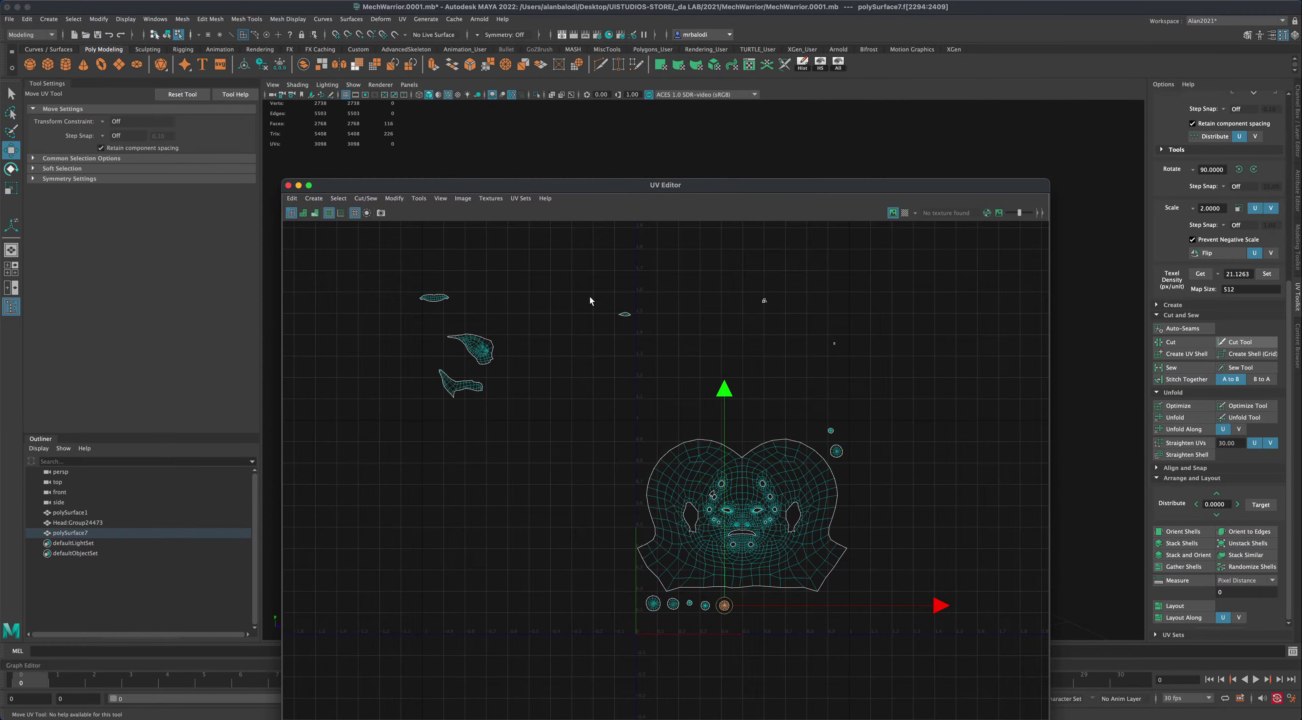
{"action": "left_click_drag", "start_coordinate": [590, 296], "coordinate": [744, 609]}
- Tuck the two tiny stray shells inside the left ear opening of the head shell
{"action": "left_click_drag", "start_coordinate": [786, 330], "coordinate": [692, 515]}
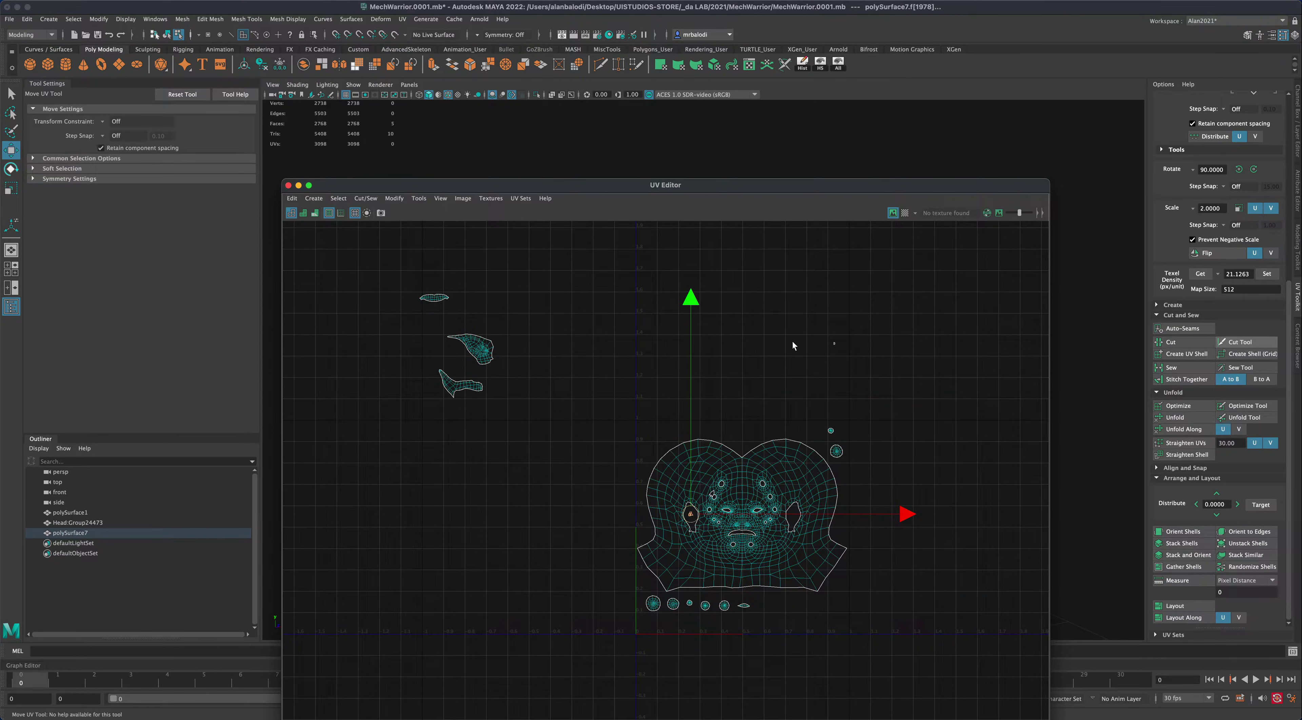
{"action": "left_click_drag", "start_coordinate": [844, 362], "coordinate": [693, 522]}
{"action": "scroll", "coordinate": [594, 536], "scroll_direction": "up", "scroll_amount": 3}
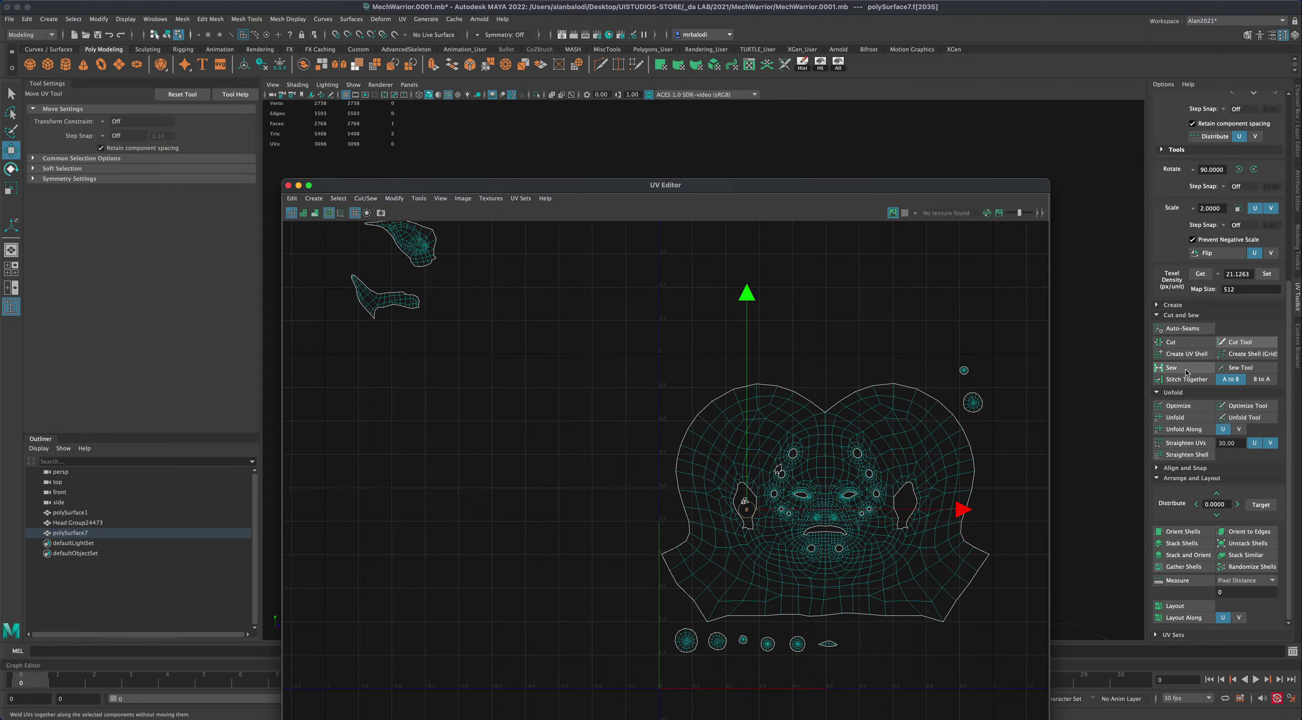
{"action": "scroll", "coordinate": [608, 520], "scroll_direction": "down", "scroll_amount": 2}
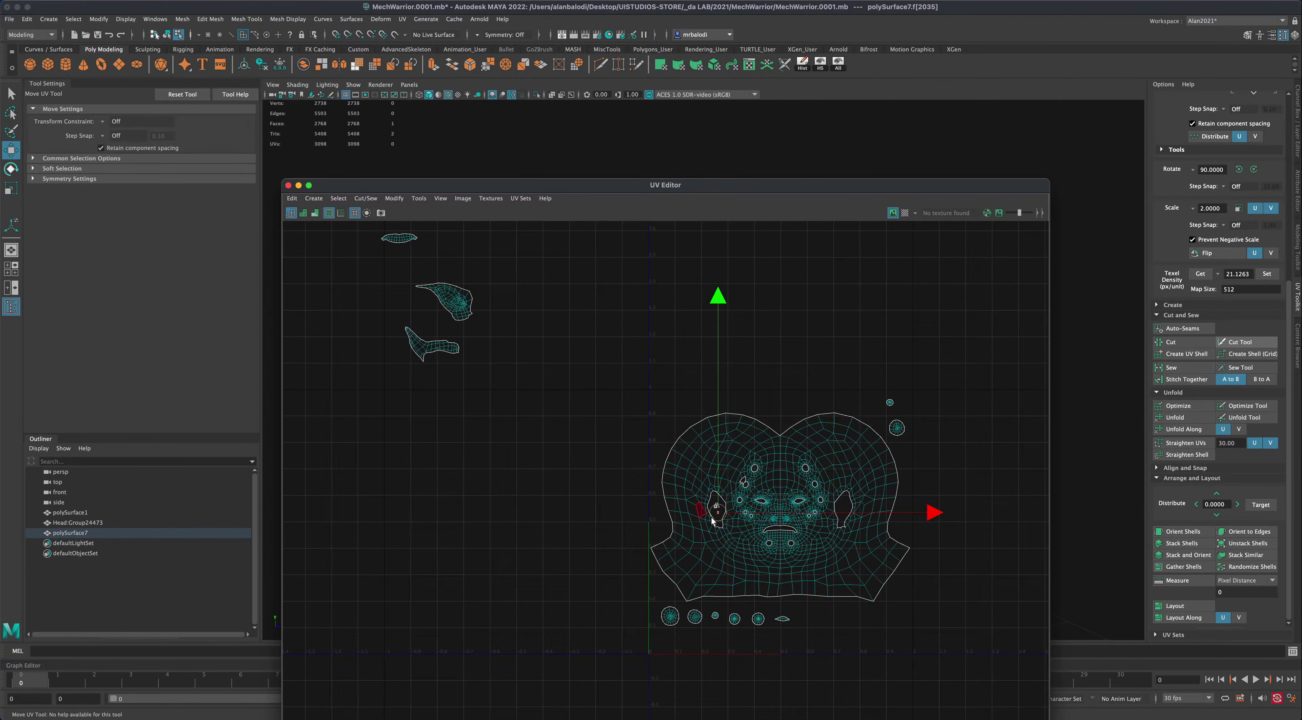
{"action": "scroll", "coordinate": [711, 516], "scroll_direction": "up", "scroll_amount": 3}
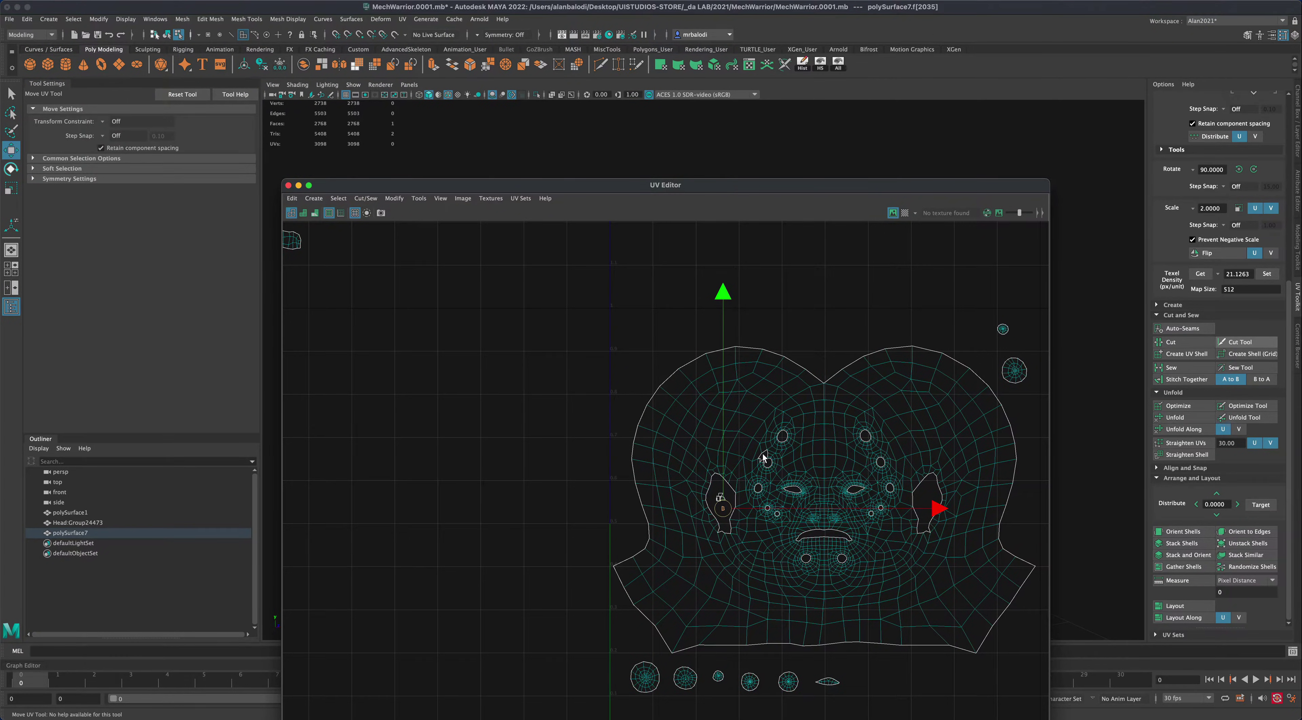
{"action": "scroll", "coordinate": [535, 537], "scroll_direction": "down", "scroll_amount": 2}
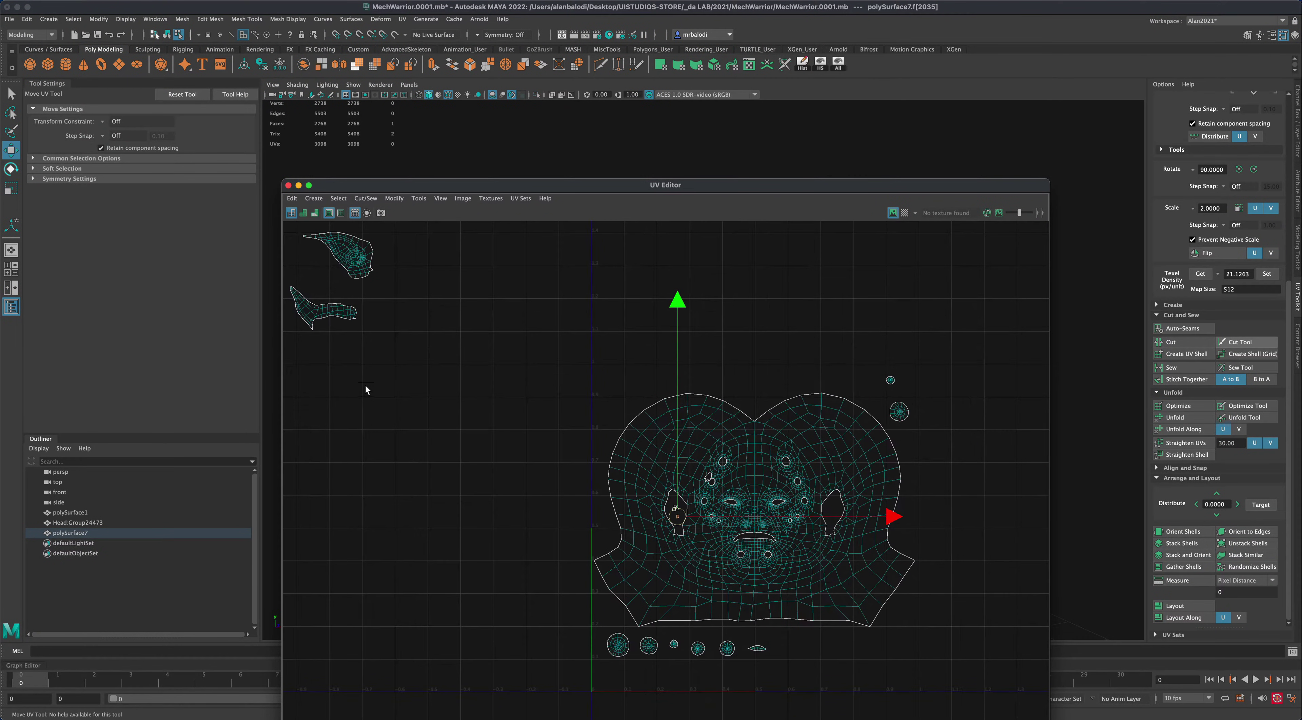
- Move the two ear shells to the end of the row beneath the head shell and deselect everything
{"action": "middle_click_drag", "start_coordinate": [366, 389], "coordinate": [431, 409], "text": "alt"}
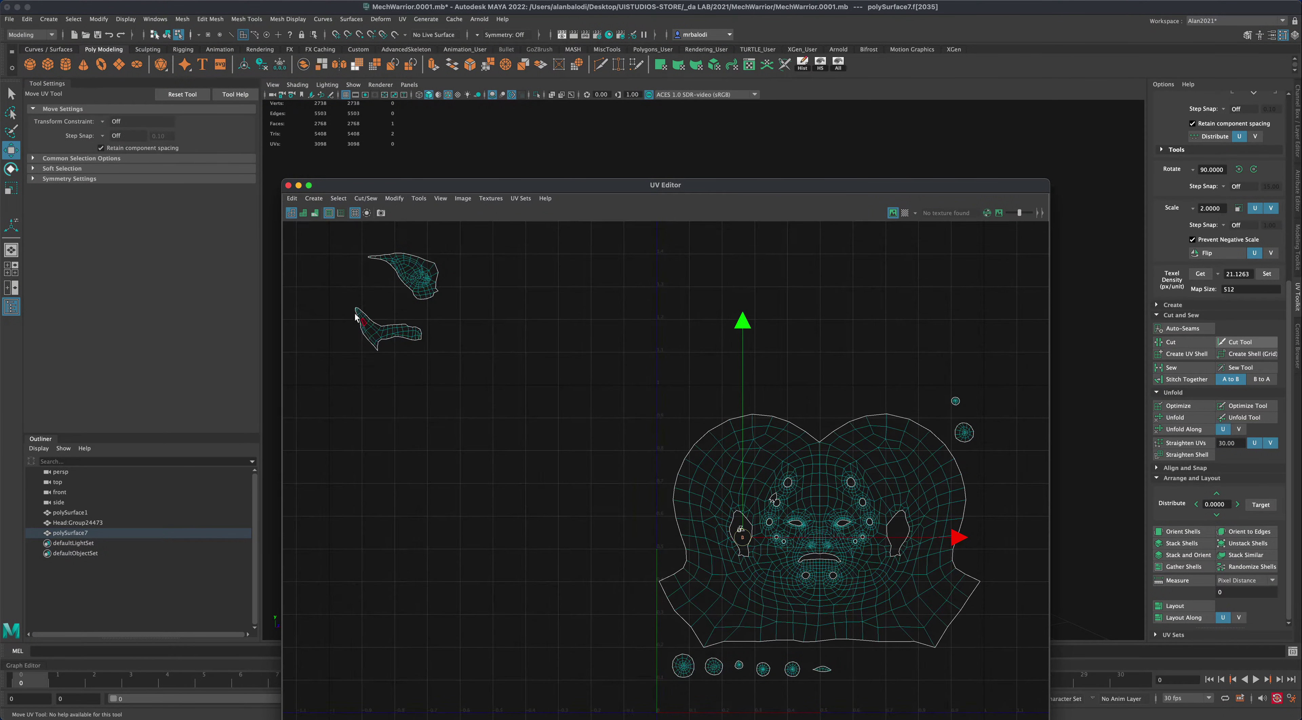
{"action": "left_click", "coordinate": [423, 356]}
{"action": "left_click_drag", "start_coordinate": [417, 343], "coordinate": [874, 693]}
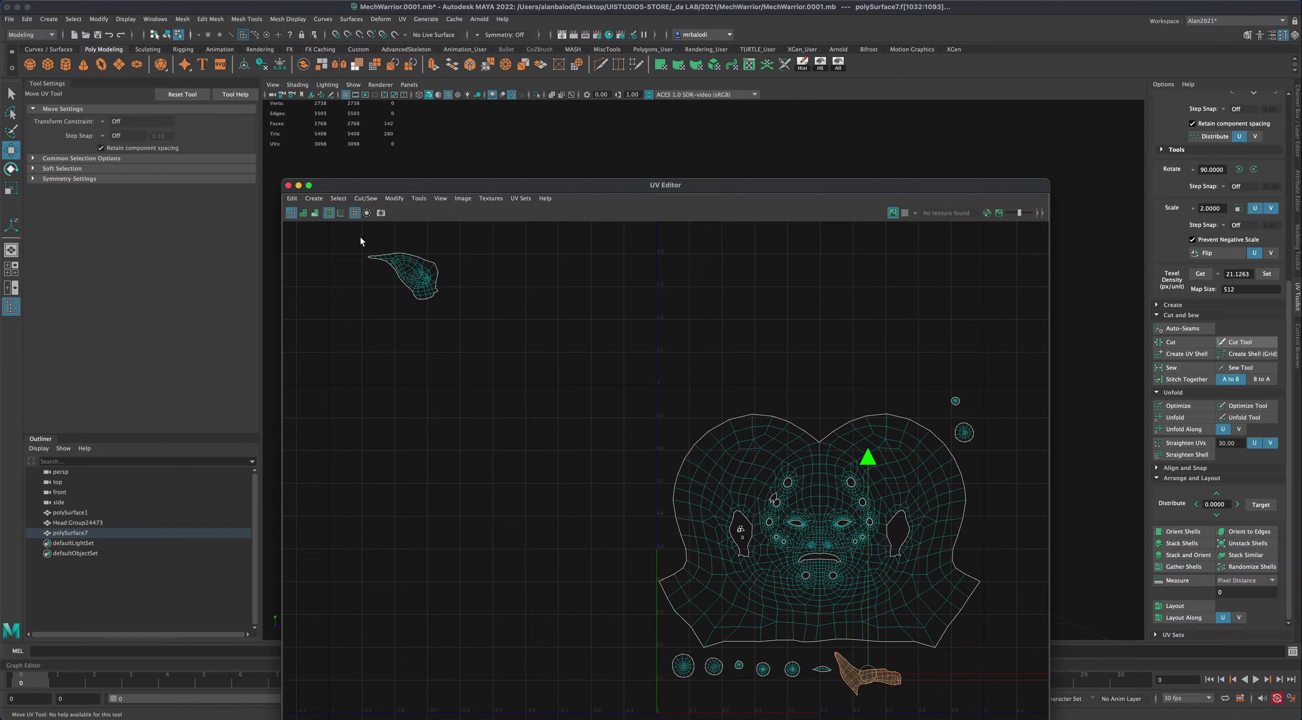
{"action": "left_click", "coordinate": [412, 280]}
{"action": "left_click_drag", "start_coordinate": [412, 279], "coordinate": [918, 674]}
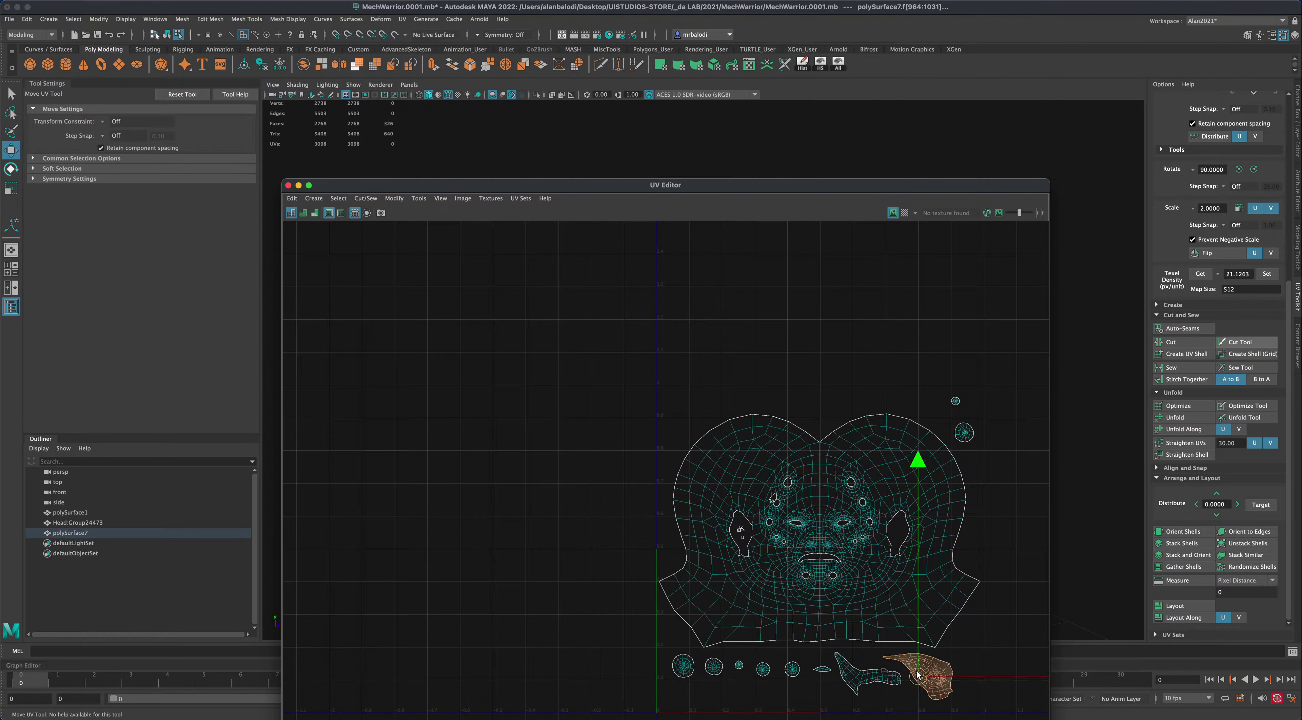
{"action": "middle_click_drag", "start_coordinate": [990, 643], "coordinate": [882, 571], "text": "alt"}
{"action": "left_click", "coordinate": [951, 592]}
{"action": "scroll", "coordinate": [951, 592], "scroll_direction": "up", "scroll_amount": 2}
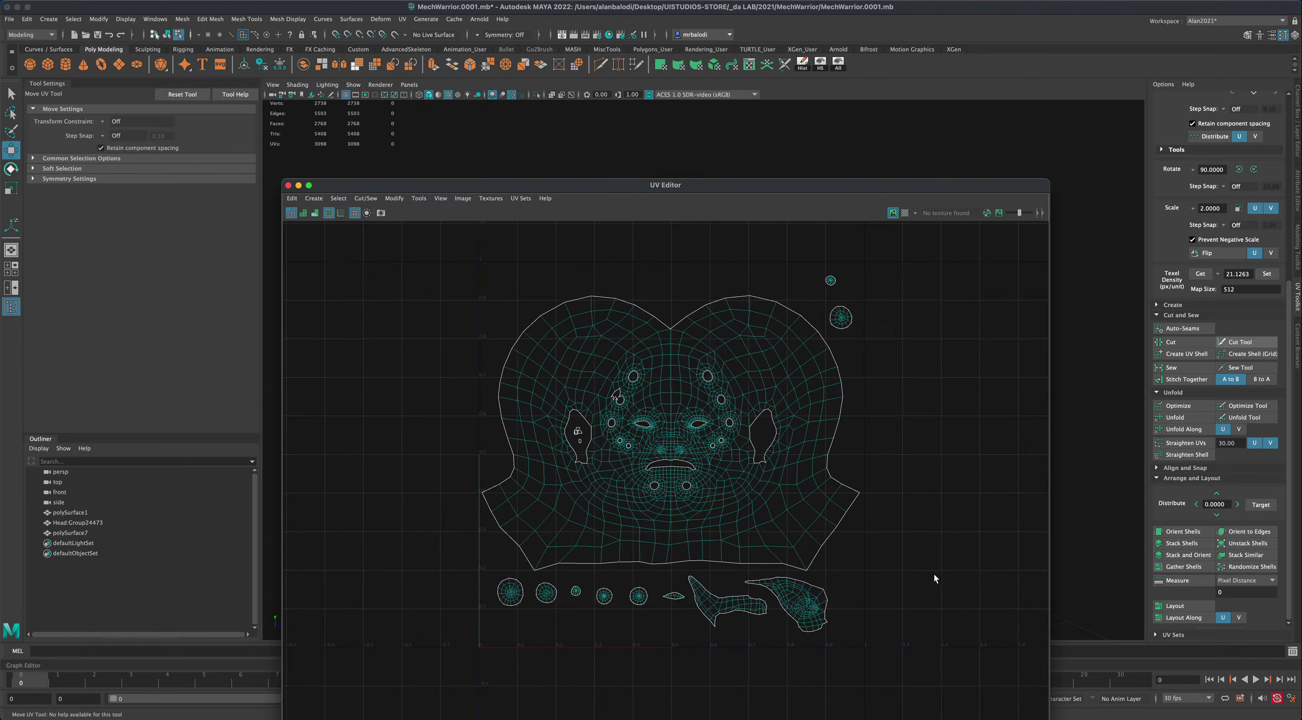
{"action": "scroll", "coordinate": [956, 588], "scroll_direction": "down", "scroll_amount": 1}
{"action": "middle_click_drag", "start_coordinate": [956, 588], "coordinate": [910, 555], "text": "alt"}
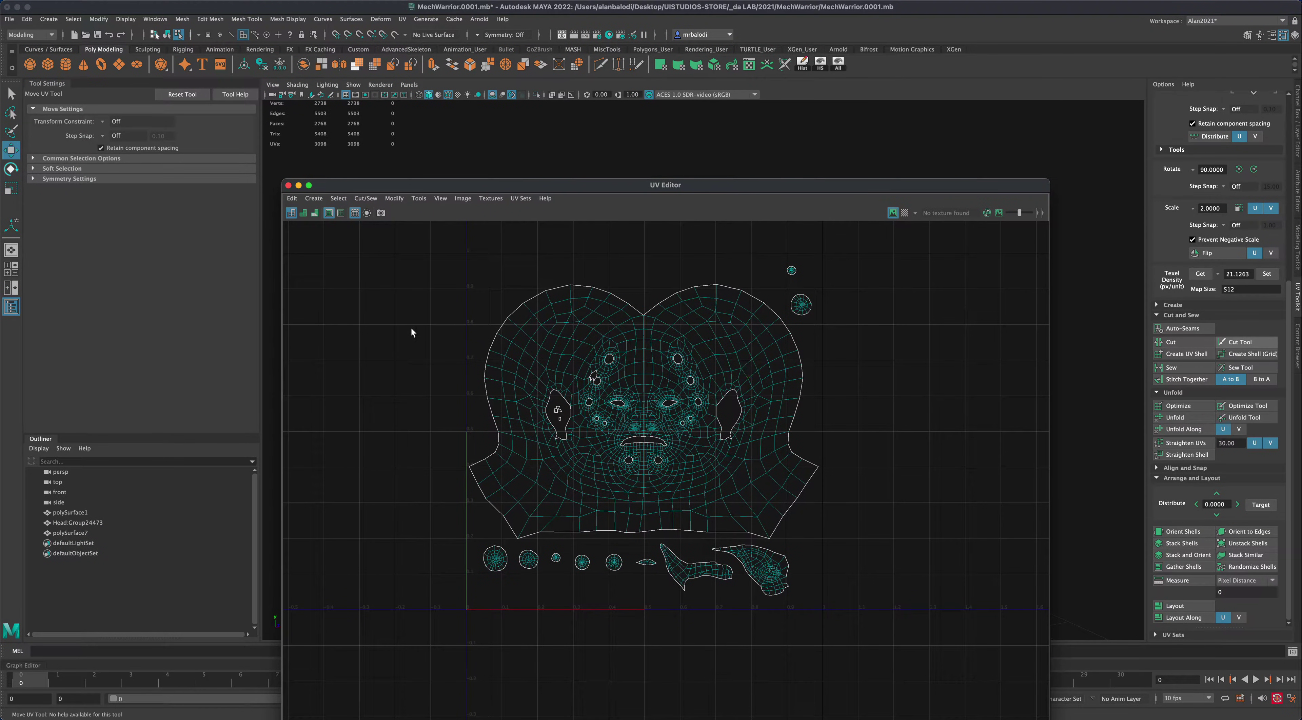
- Uncover the head in the 3D view and examine its UV seams from the front, sides and back
{"action": "left_click_drag", "start_coordinate": [476, 184], "coordinate": [474, 155]}
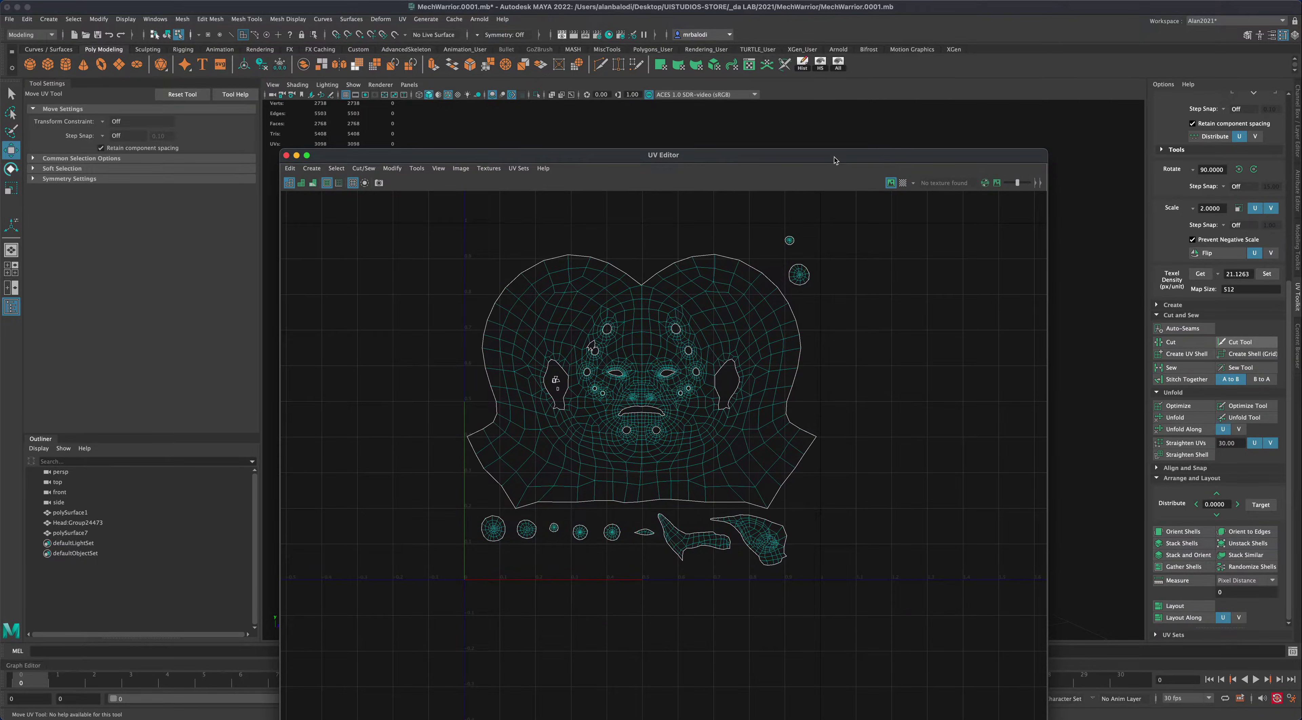
{"action": "left_click_drag", "start_coordinate": [834, 160], "coordinate": [822, 494]}
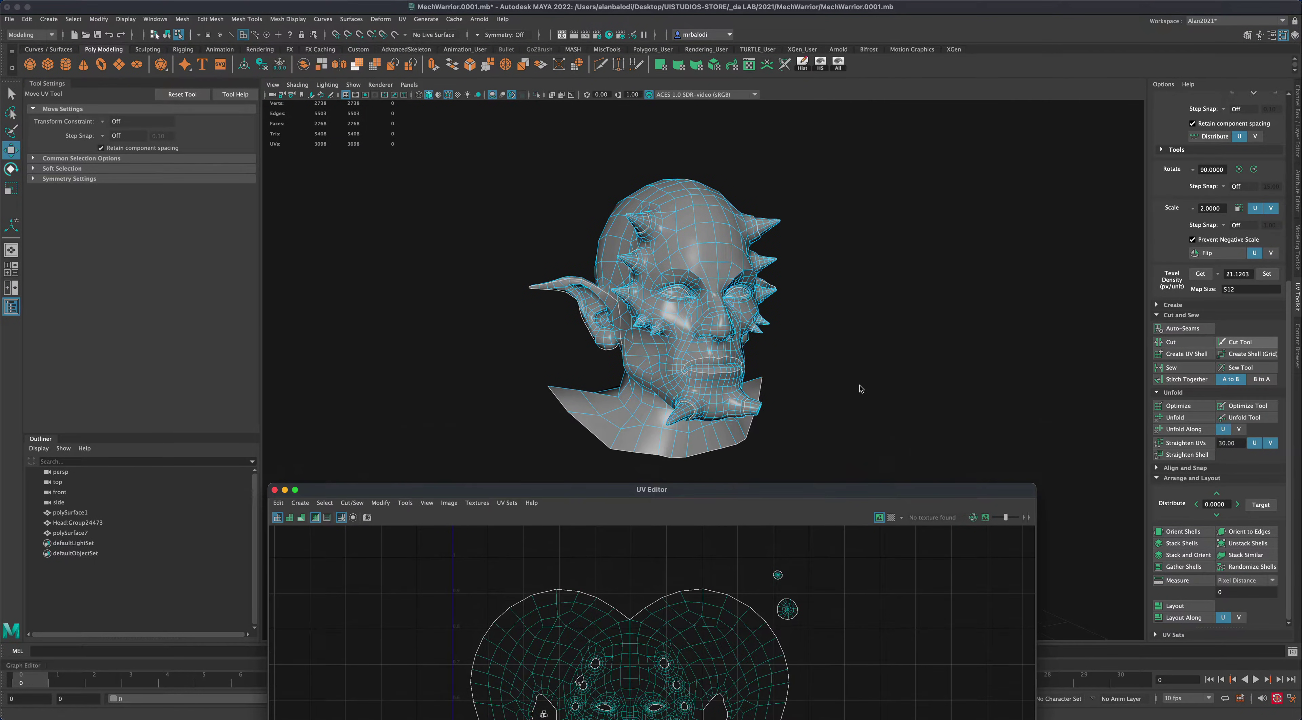
{"action": "mouse_move", "coordinate": [861, 389]}
{"action": "left_mouse_down", "text": "alt"}
{"action": "mouse_move", "coordinate": [883, 386]}
{"action": "mouse_move", "coordinate": [802, 380]}
{"action": "mouse_move", "coordinate": [665, 407]}
{"action": "mouse_move", "coordinate": [849, 372]}
{"action": "left_mouse_up", "text": "alt"}
{"action": "key", "text": "w"}
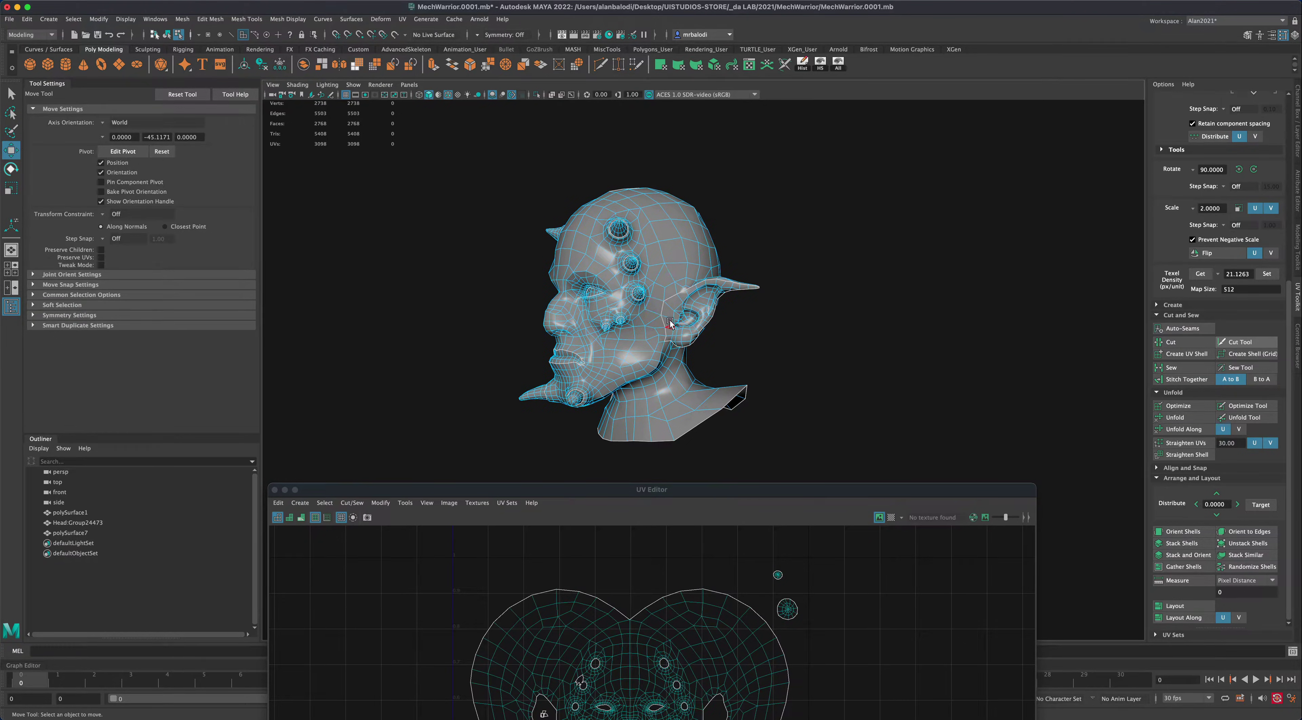
{"action": "left_click_drag", "start_coordinate": [795, 302], "coordinate": [779, 299], "text": "alt"}
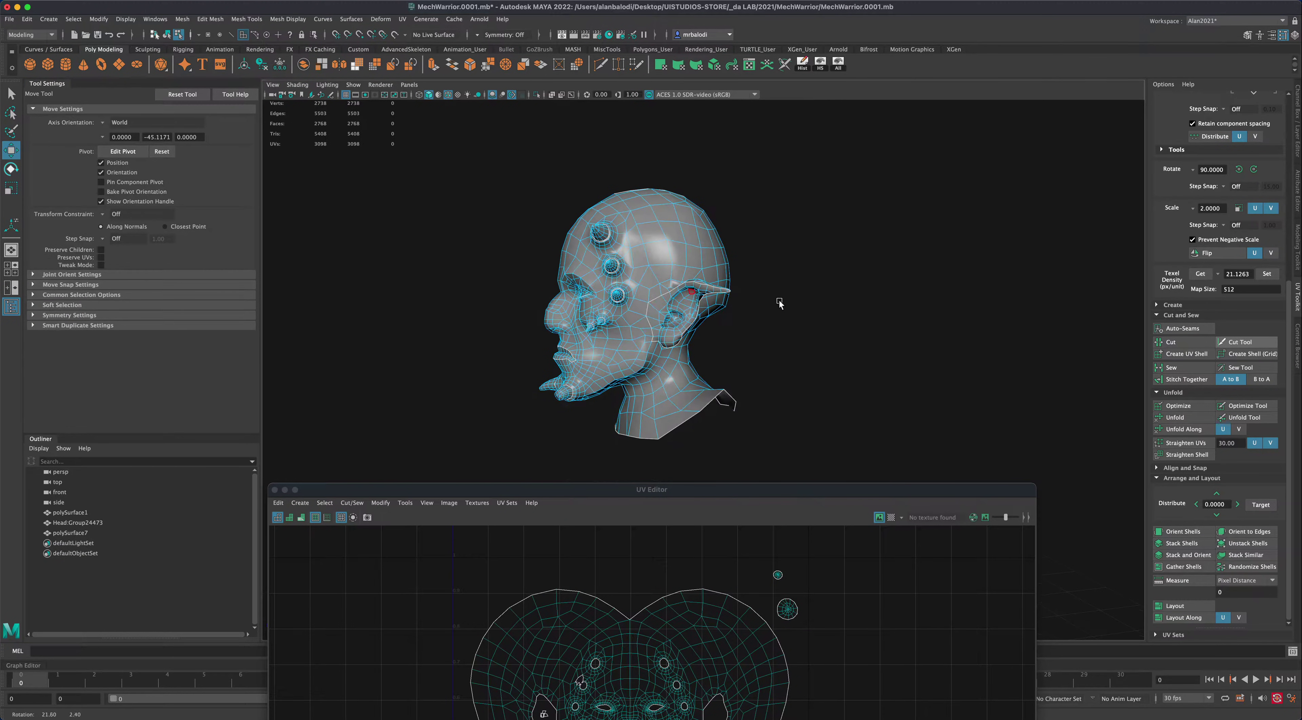
{"action": "left_click_drag", "start_coordinate": [764, 354], "coordinate": [761, 390], "text": "alt"}
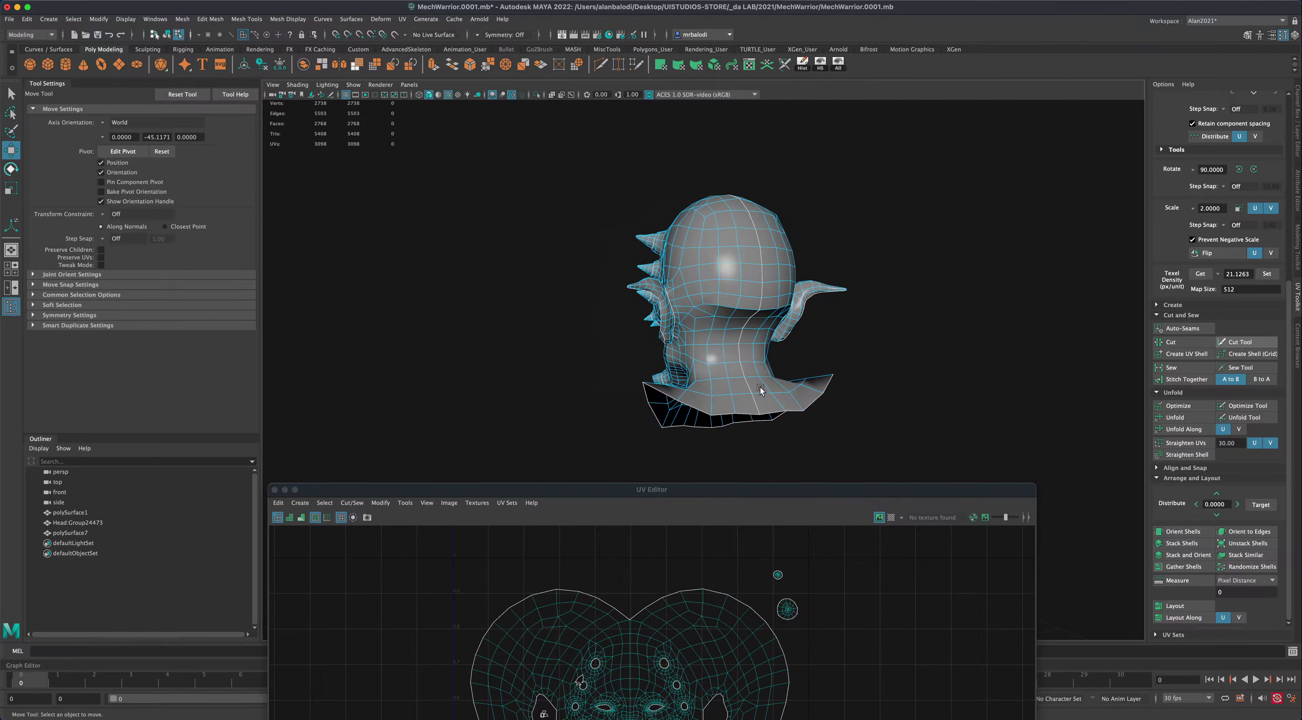
{"action": "left_click_drag", "start_coordinate": [747, 212], "coordinate": [899, 282], "text": "alt"}
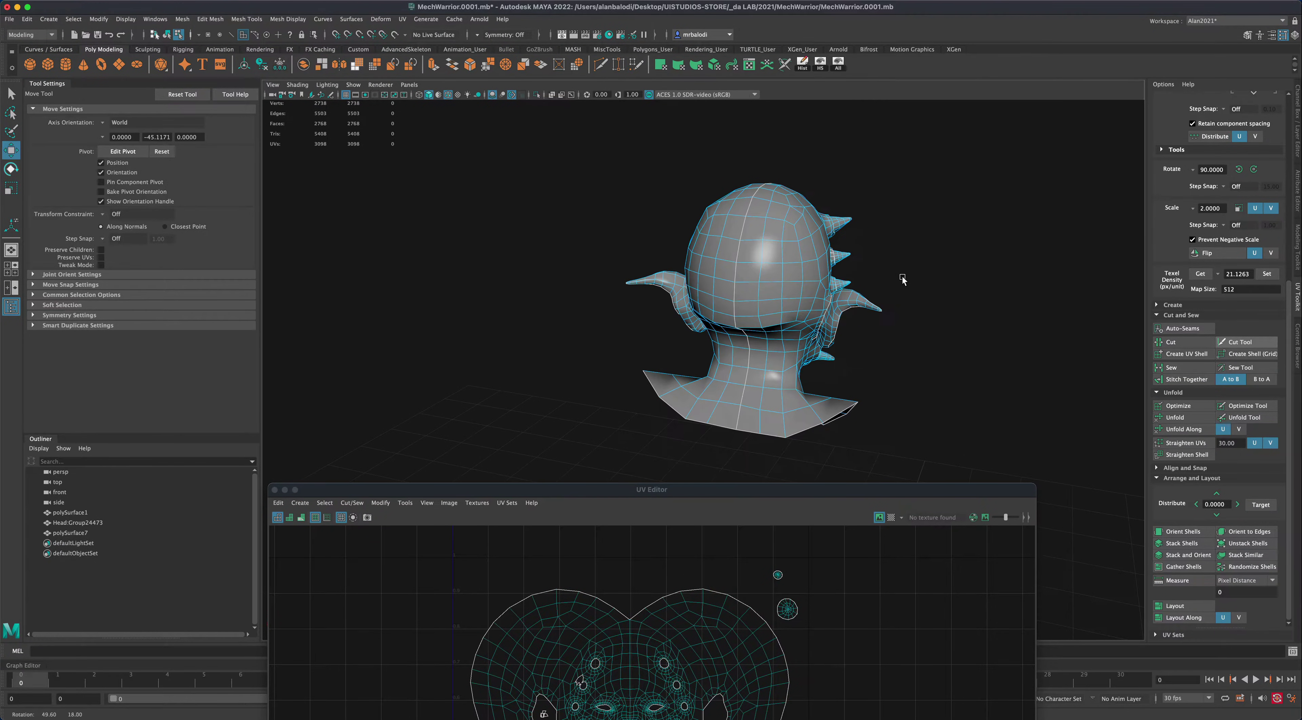
{"action": "left_click_drag", "start_coordinate": [555, 253], "coordinate": [657, 206], "text": "alt"}
{"action": "left_click_drag", "start_coordinate": [818, 286], "coordinate": [753, 259], "text": "alt"}
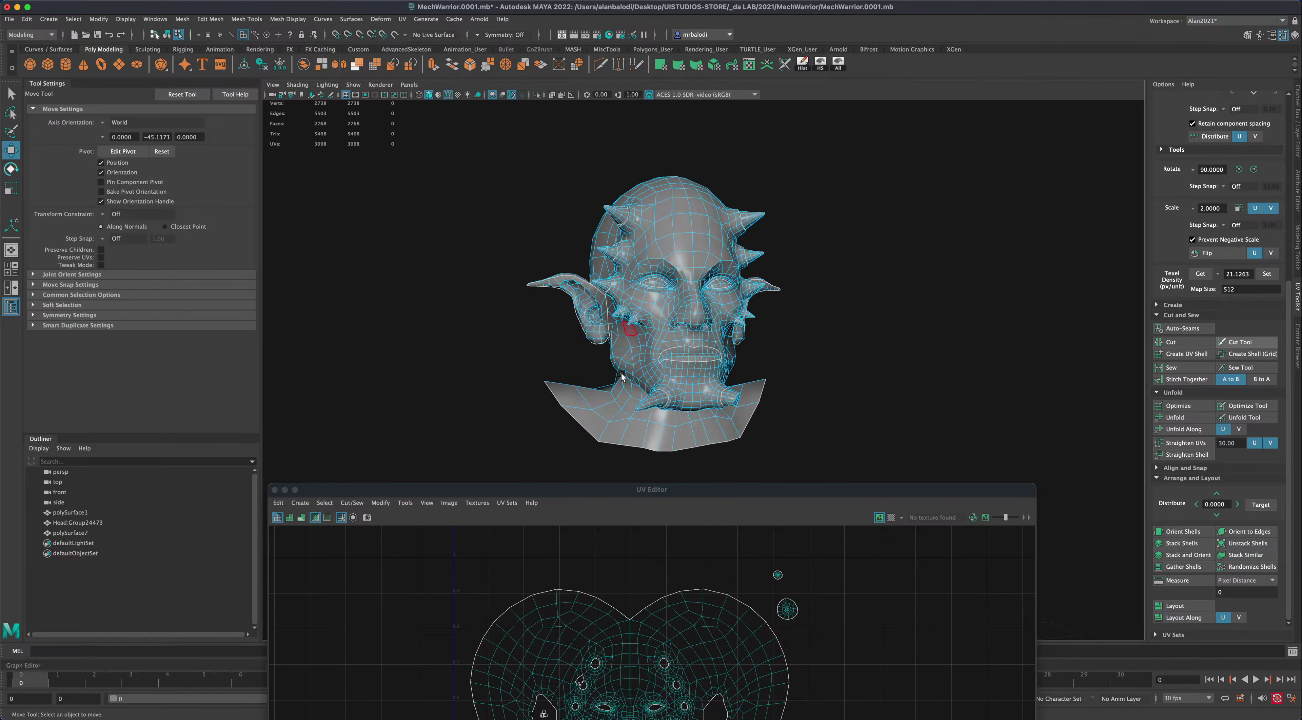
{"action": "left_click_drag", "start_coordinate": [832, 417], "coordinate": [796, 386], "text": "alt"}
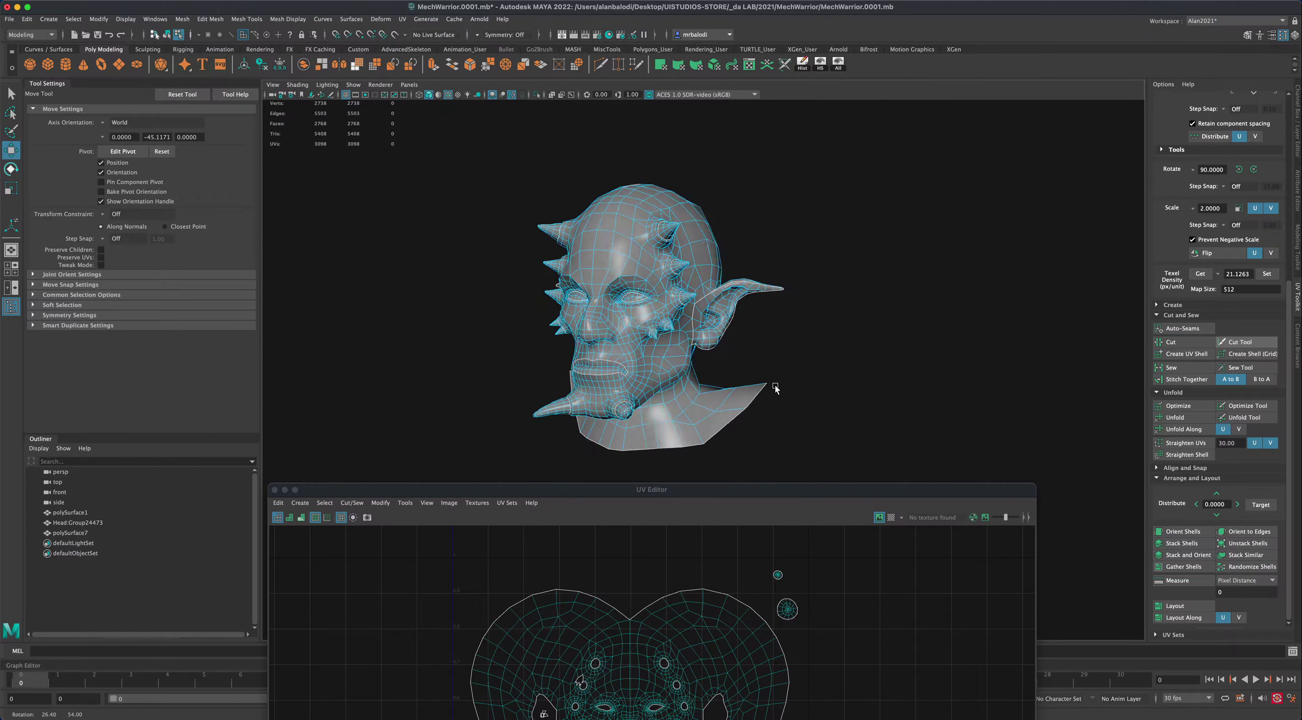
{"action": "left_click_drag", "start_coordinate": [817, 388], "coordinate": [811, 458], "text": "alt"}
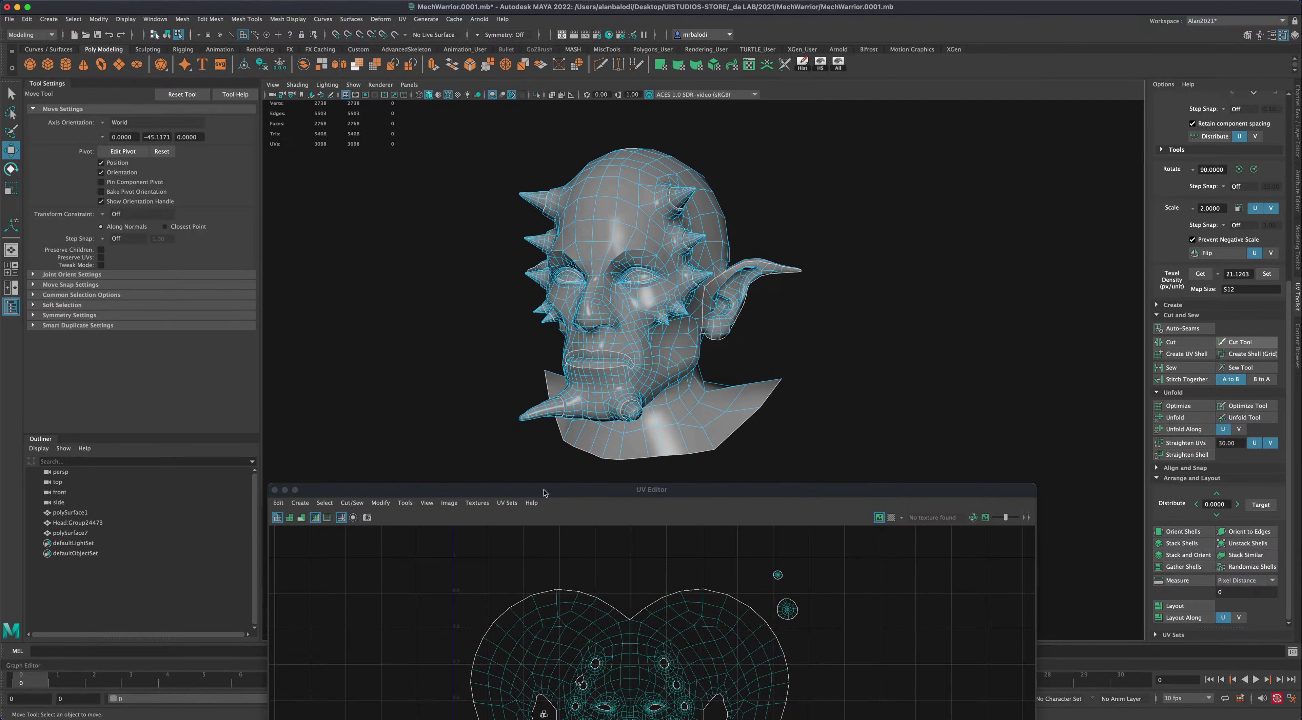
{"action": "left_click_drag", "start_coordinate": [543, 493], "coordinate": [679, 564]}
{"action": "left_click_drag", "start_coordinate": [791, 459], "coordinate": [662, 430], "text": "alt"}
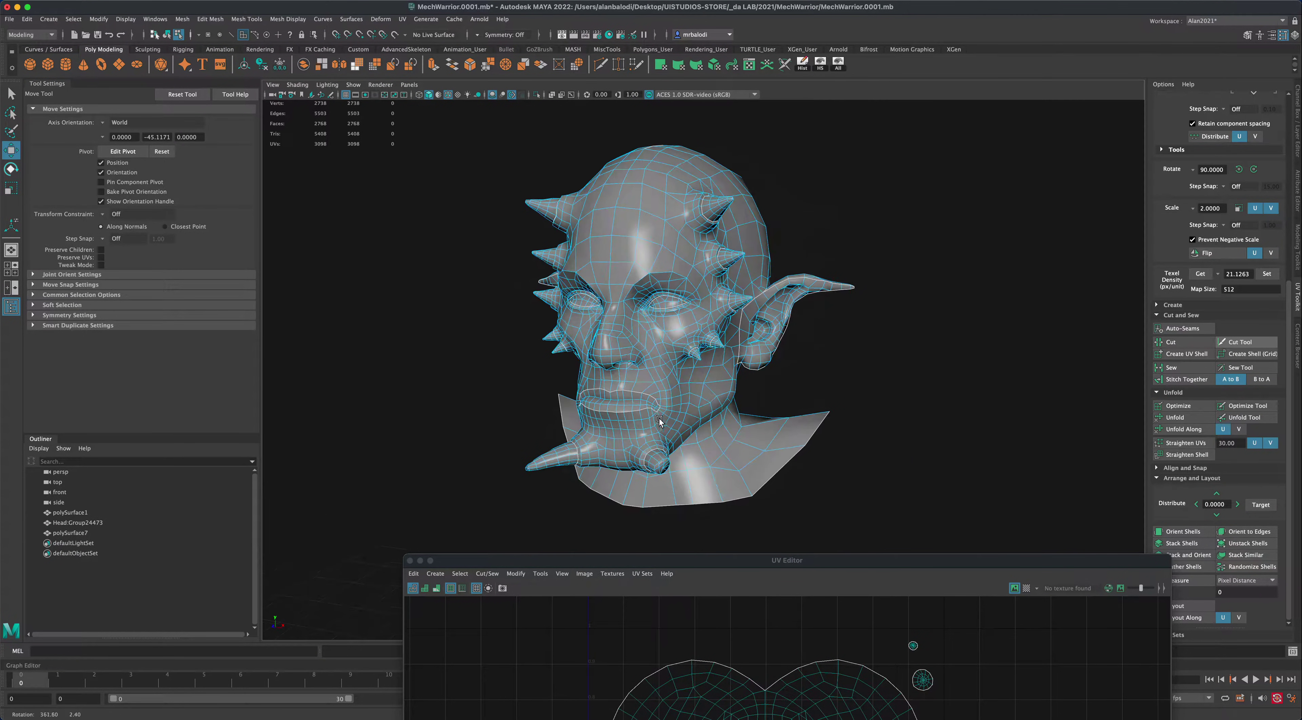
{"action": "left_click_drag", "start_coordinate": [657, 565], "coordinate": [545, 554]}
{"action": "scroll", "coordinate": [906, 379], "scroll_direction": "down", "scroll_amount": 2}
{"action": "left_click_drag", "start_coordinate": [909, 394], "coordinate": [710, 392], "text": "alt"}
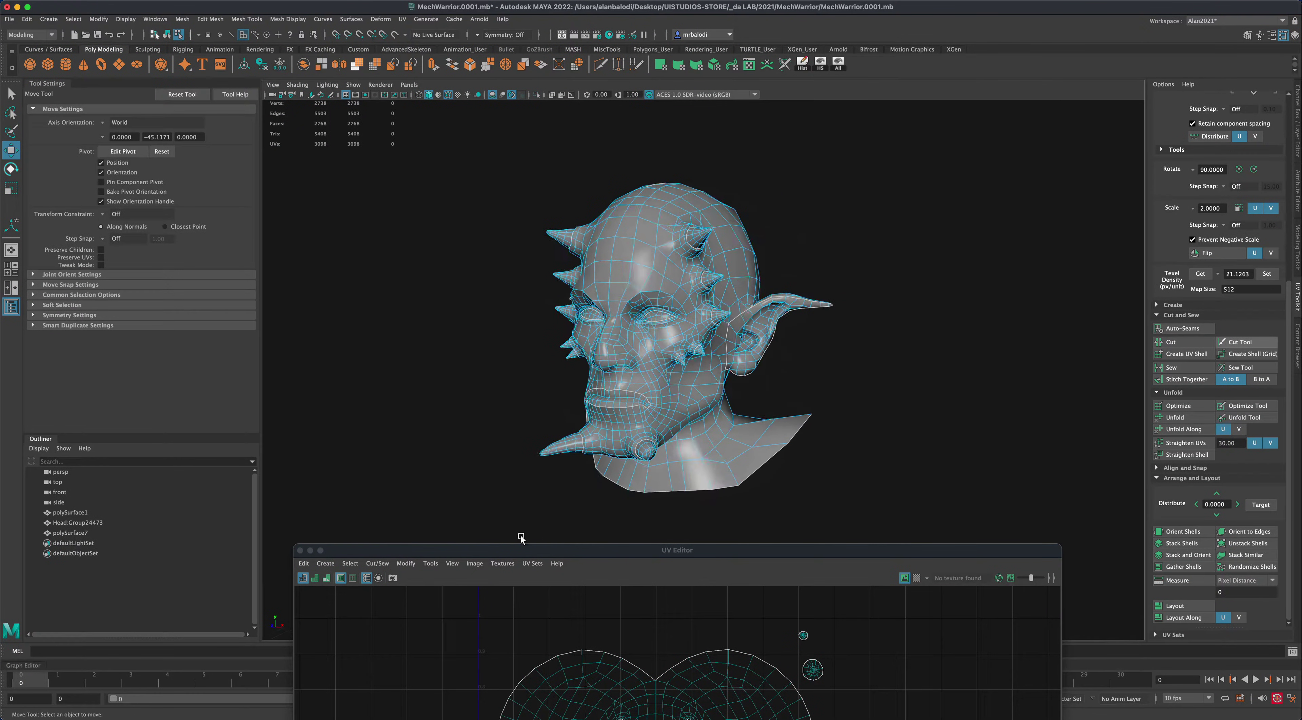
{"action": "left_click_drag", "start_coordinate": [499, 550], "coordinate": [531, 538]}
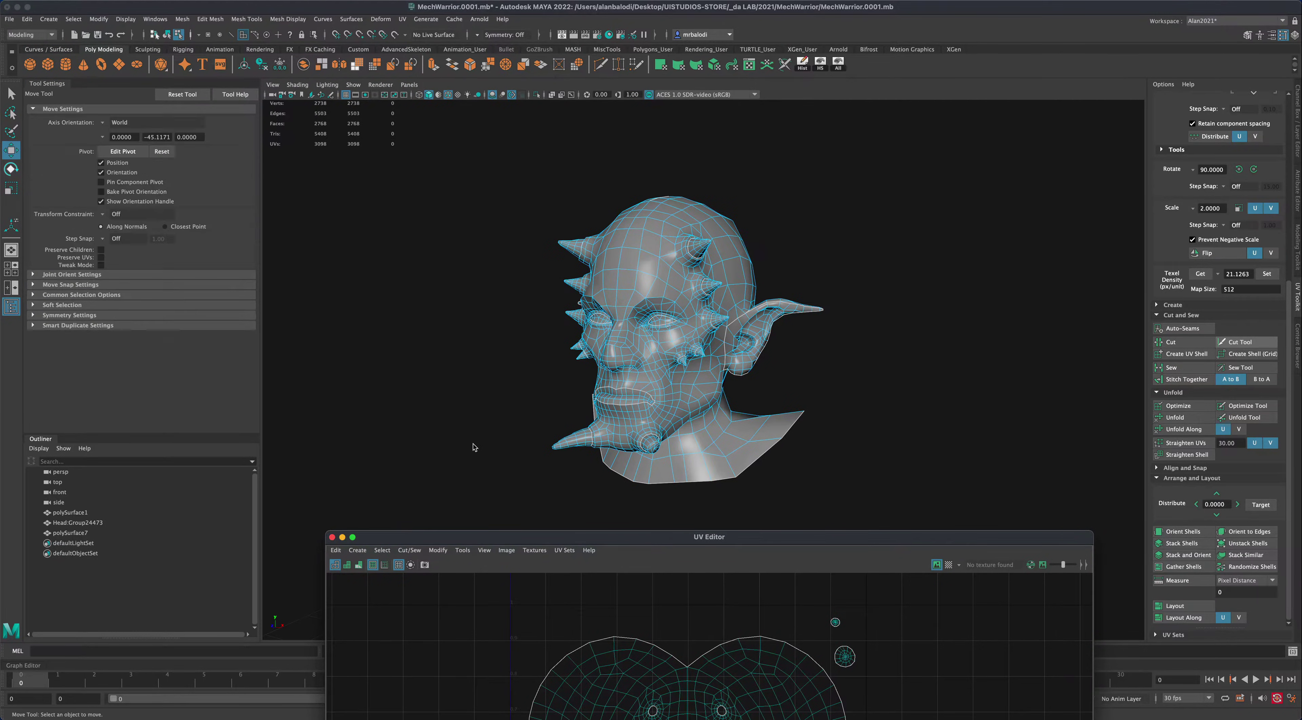
{"action": "scroll", "coordinate": [460, 432], "scroll_direction": "up", "scroll_amount": 2}
{"action": "middle_click_drag", "start_coordinate": [447, 422], "coordinate": [458, 421], "text": "alt"}
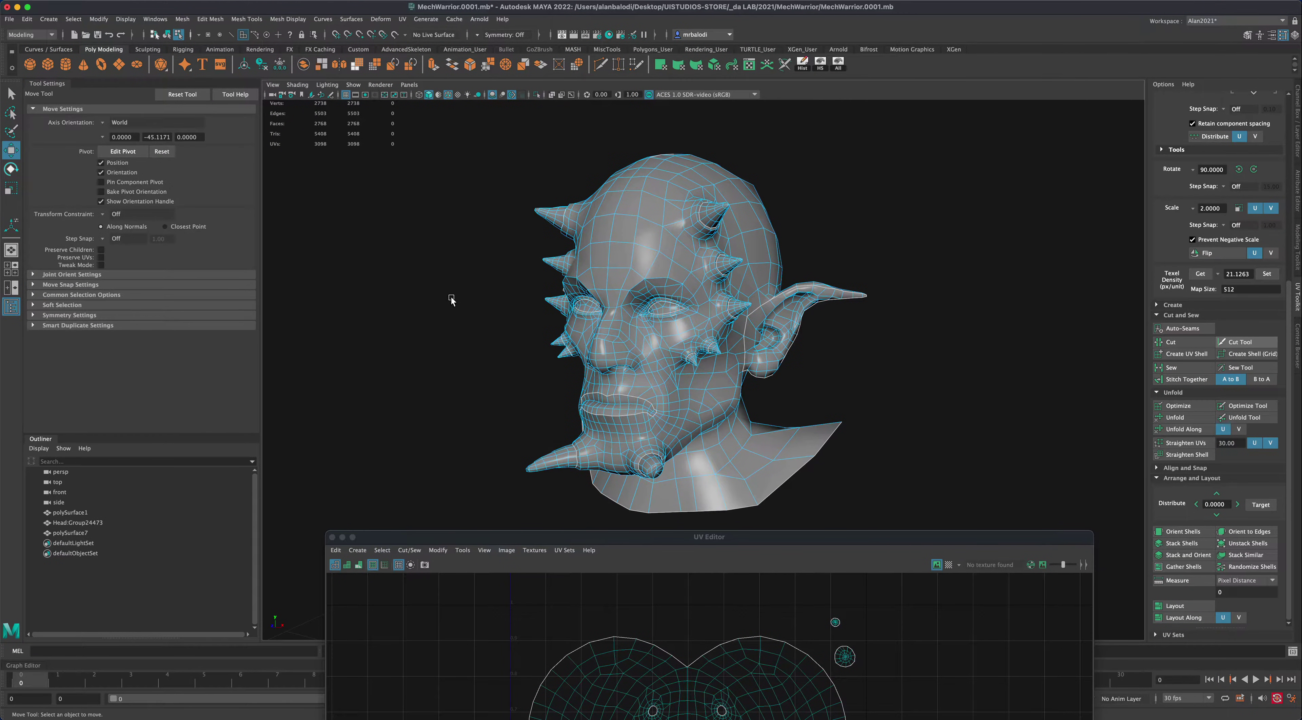